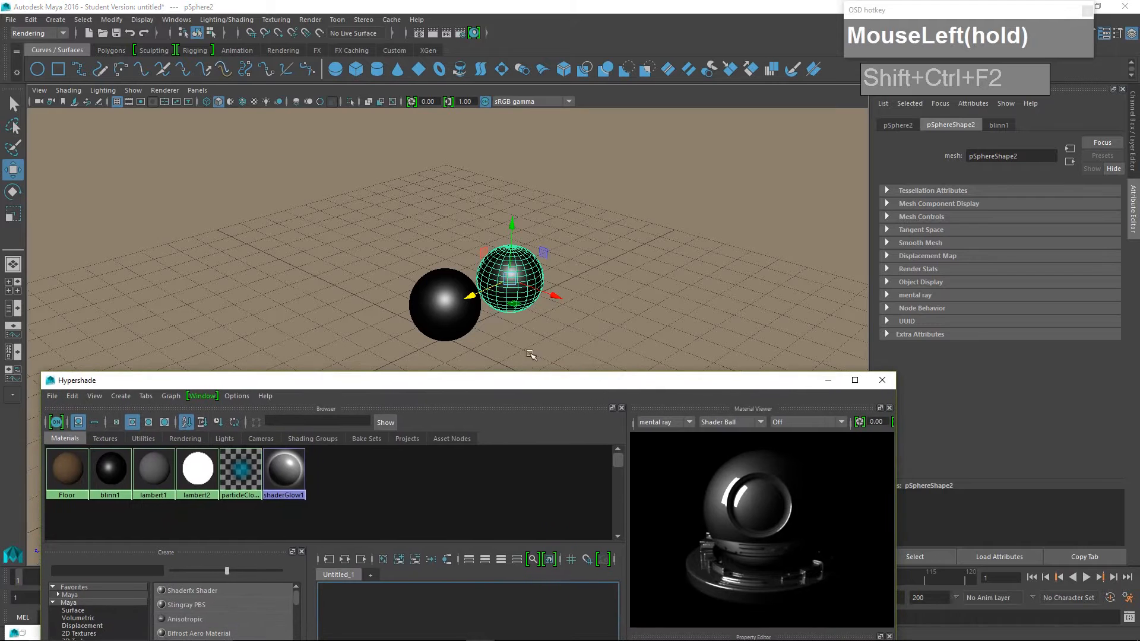
Move the selected sphere farther away from the other sphere on the floor, keeping both spheres in clear view
drag(475, 297, 502, 297)
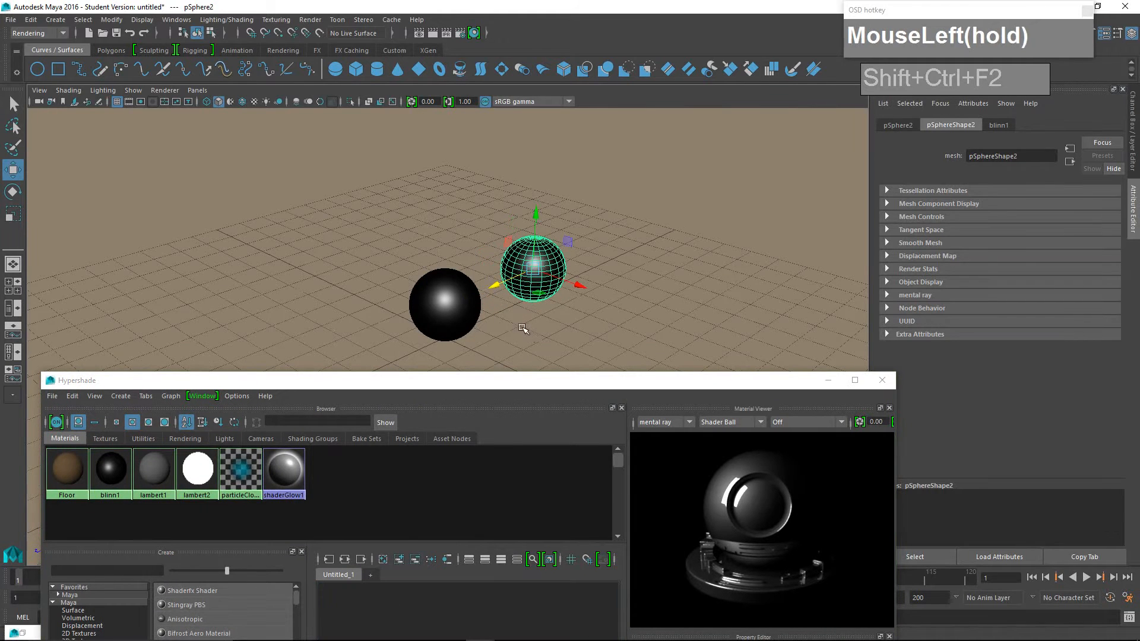
scroll(526, 329, up, 3)
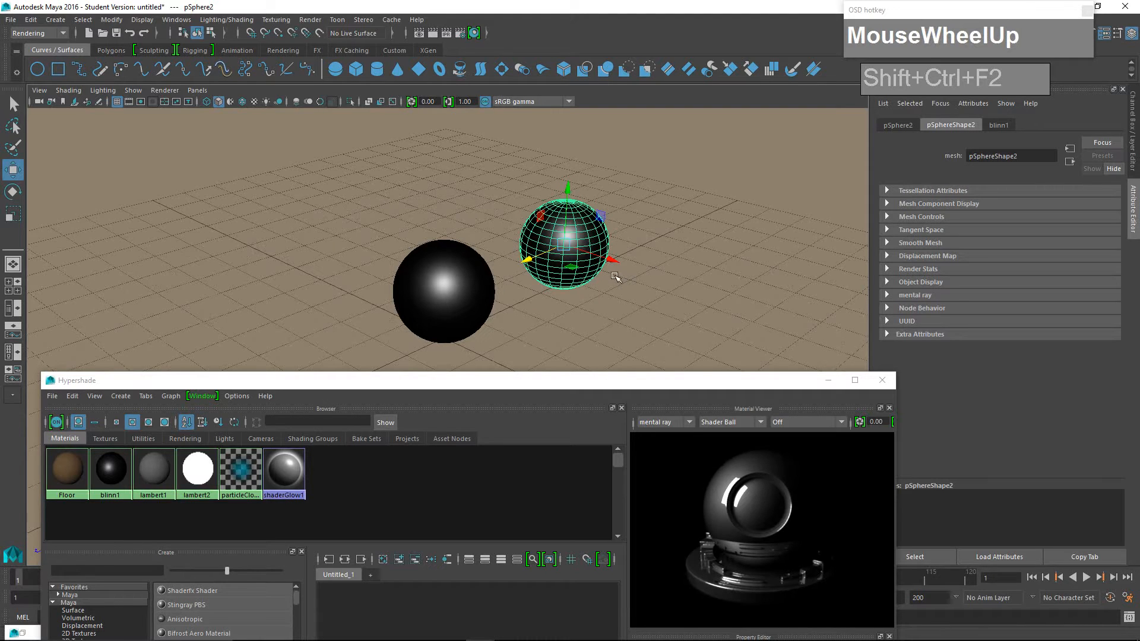
drag(596, 387, 678, 365)
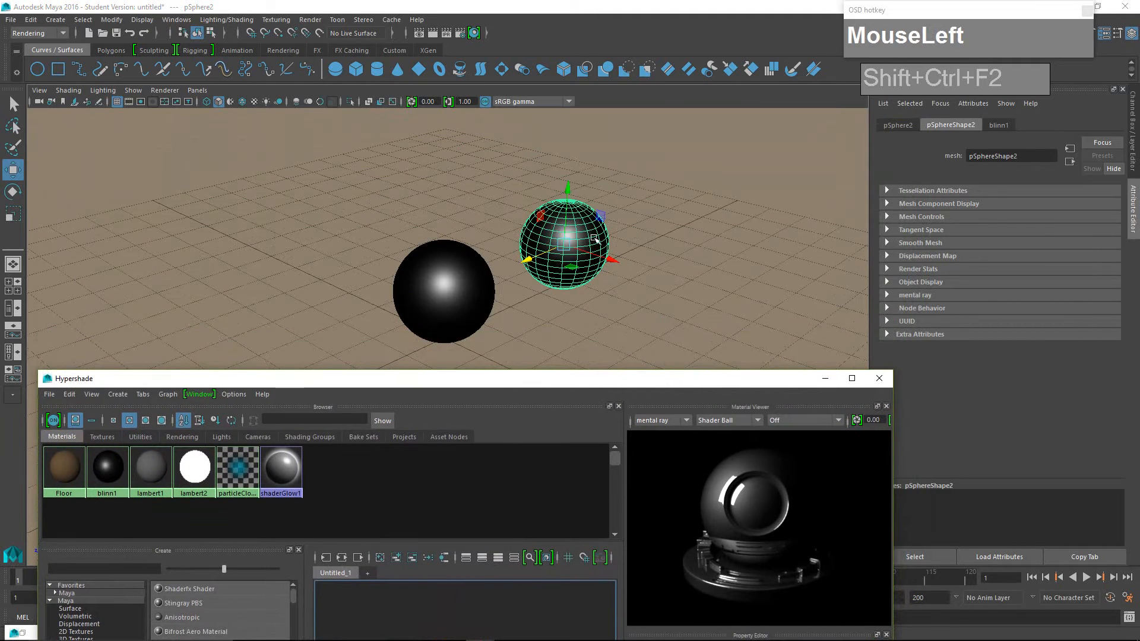
drag(605, 388, 626, 371)
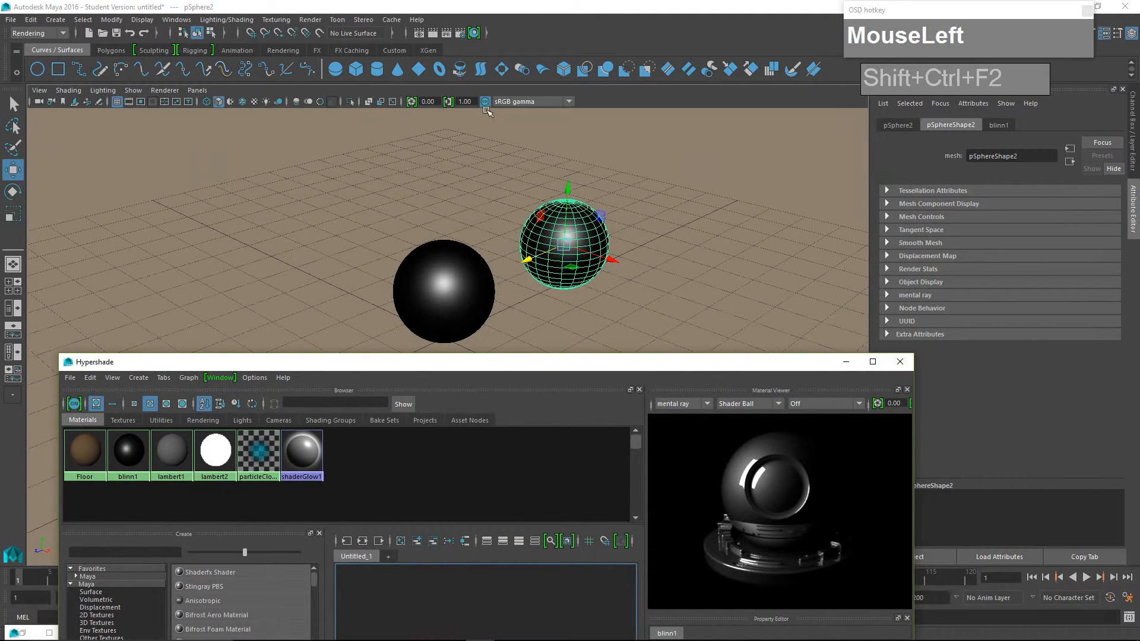
Render the perspective view of the two spheres with mental ray, examine their reflections and shadows, and close the render
click(430, 34)
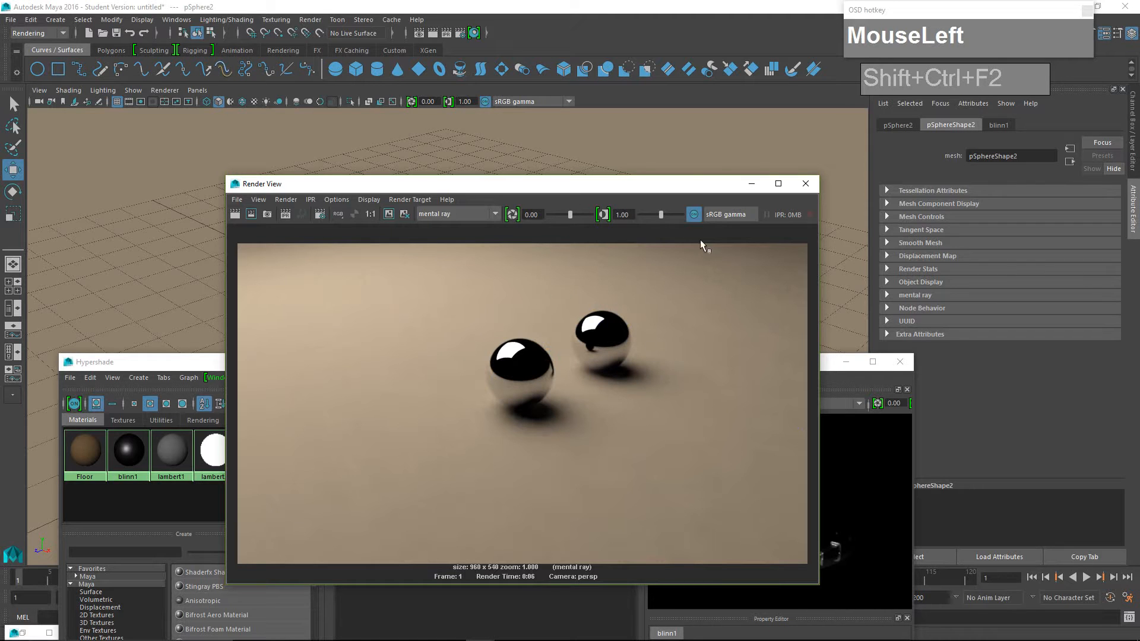
drag(692, 190, 733, 208)
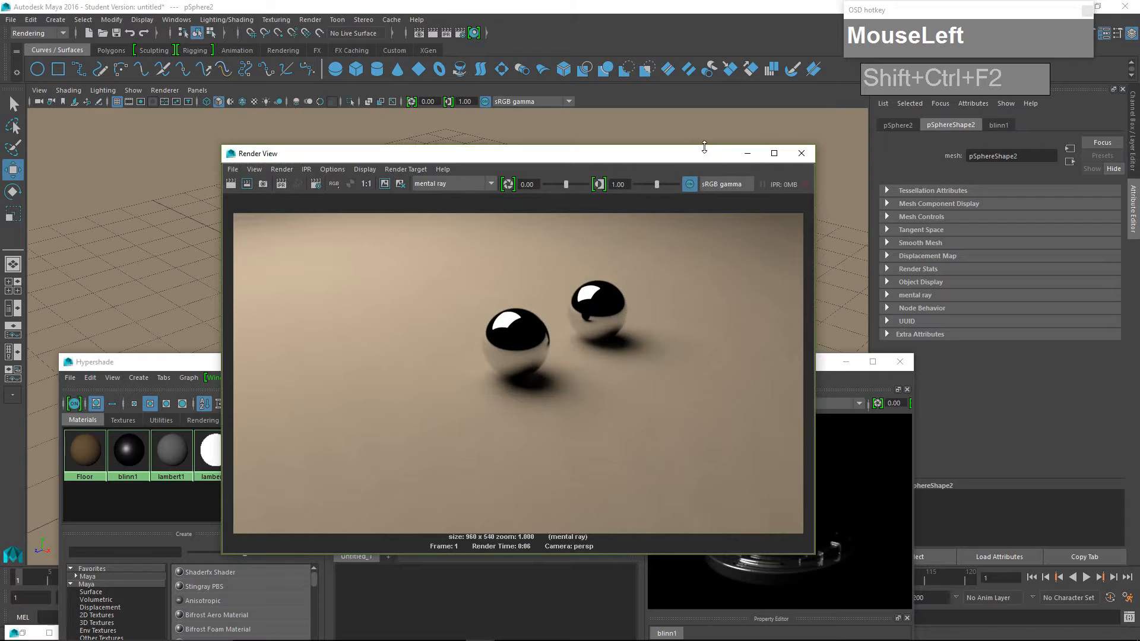
drag(671, 159, 671, 142)
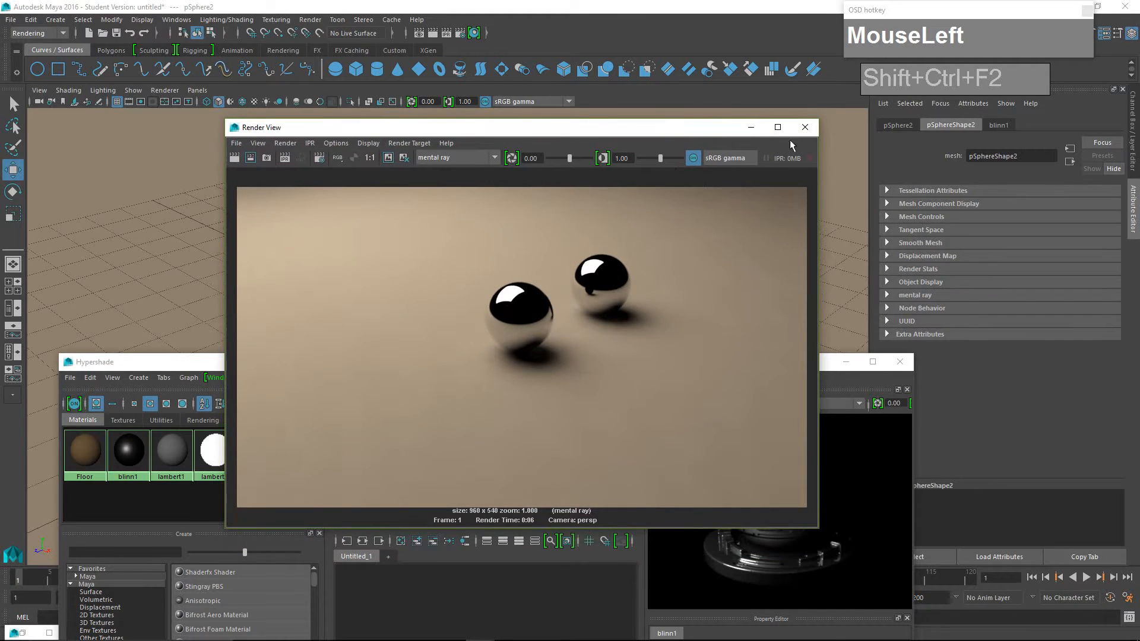
click(805, 128)
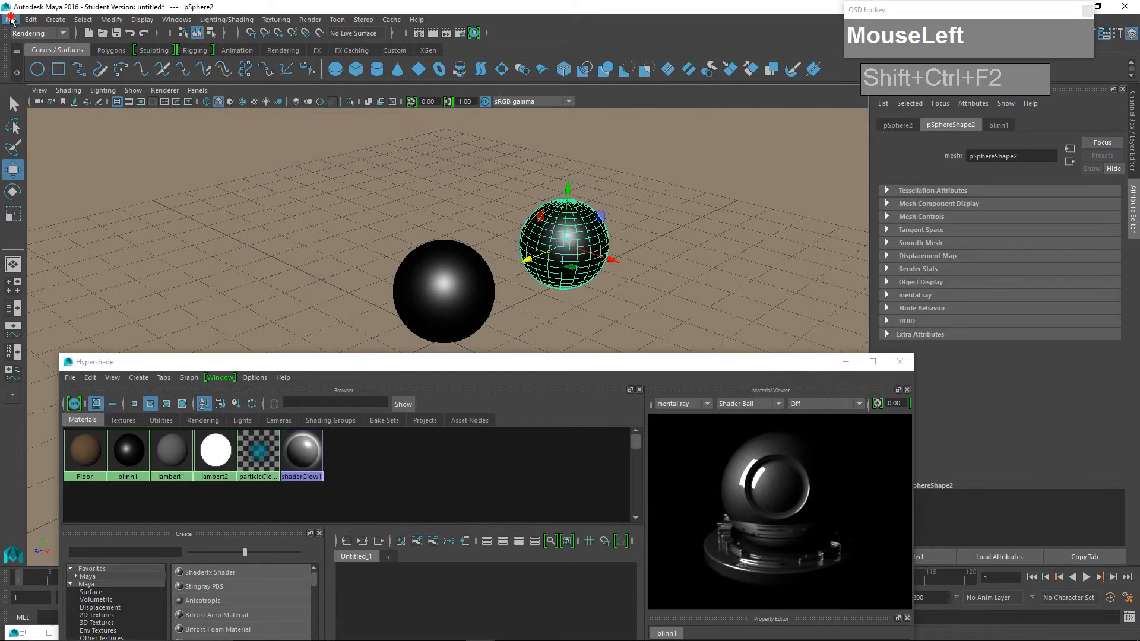
Start a new scene without saving the current one, and minimize the Hypershade
click(11, 19)
click(40, 41)
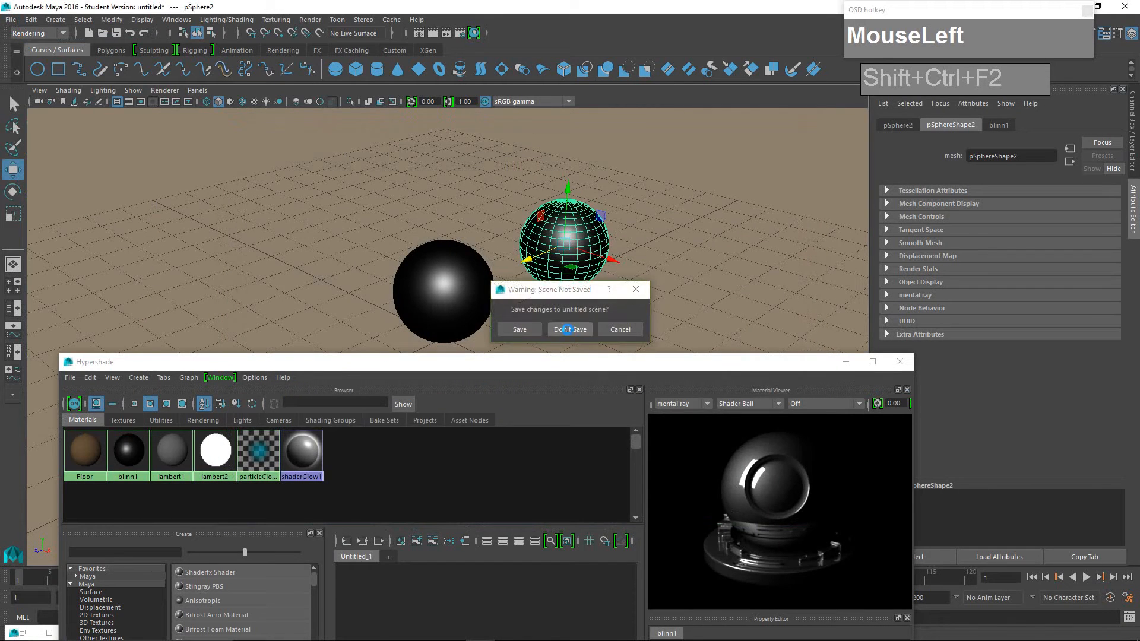
click(565, 326)
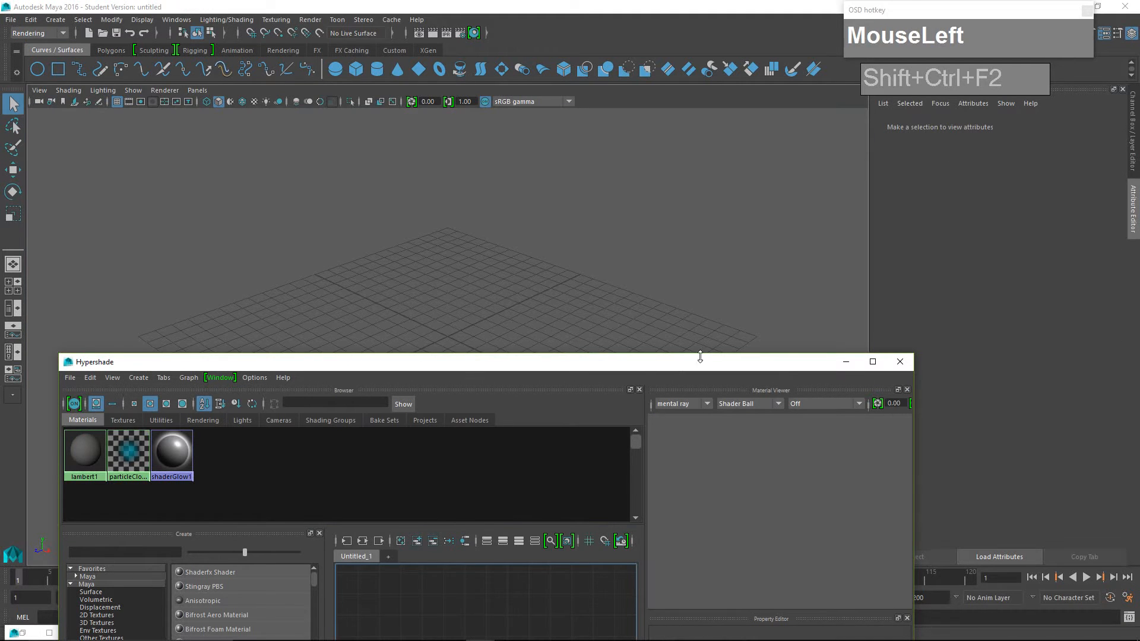
drag(700, 356, 691, 270)
click(834, 272)
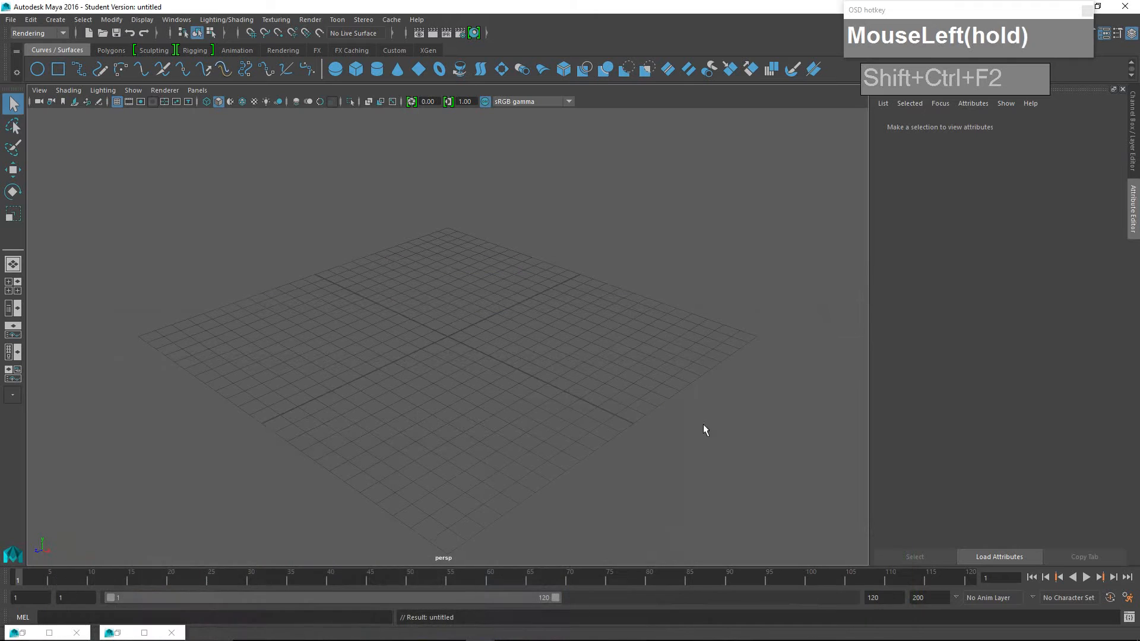
Create a polygon plane at the origin and scale it uniformly until it extends beyond the grid
click(582, 380)
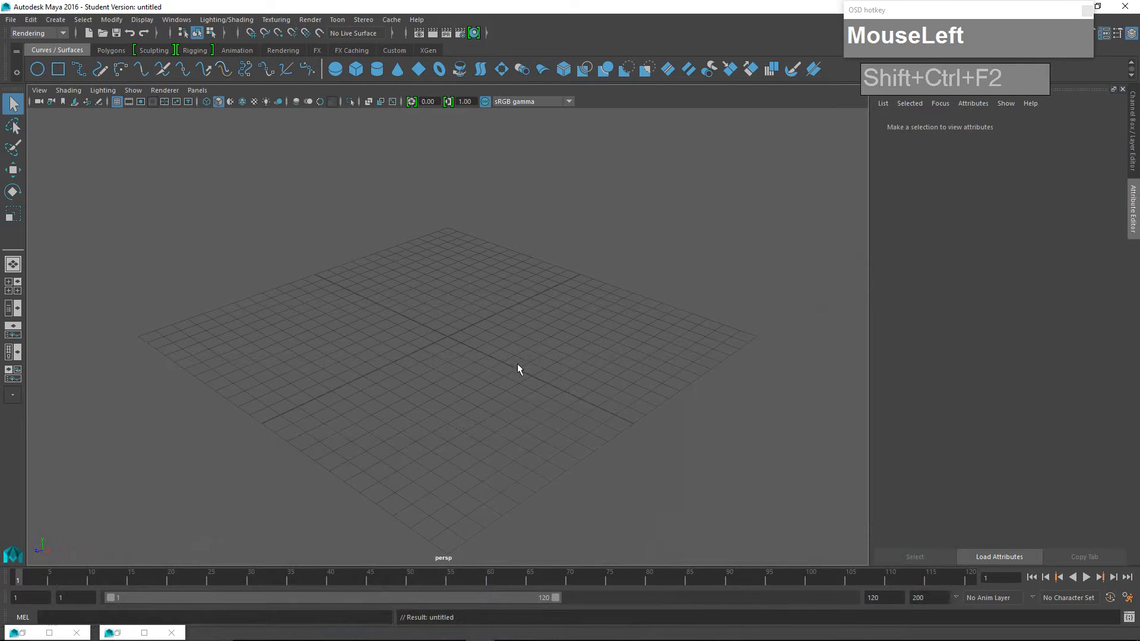
scroll(463, 375, up, 3)
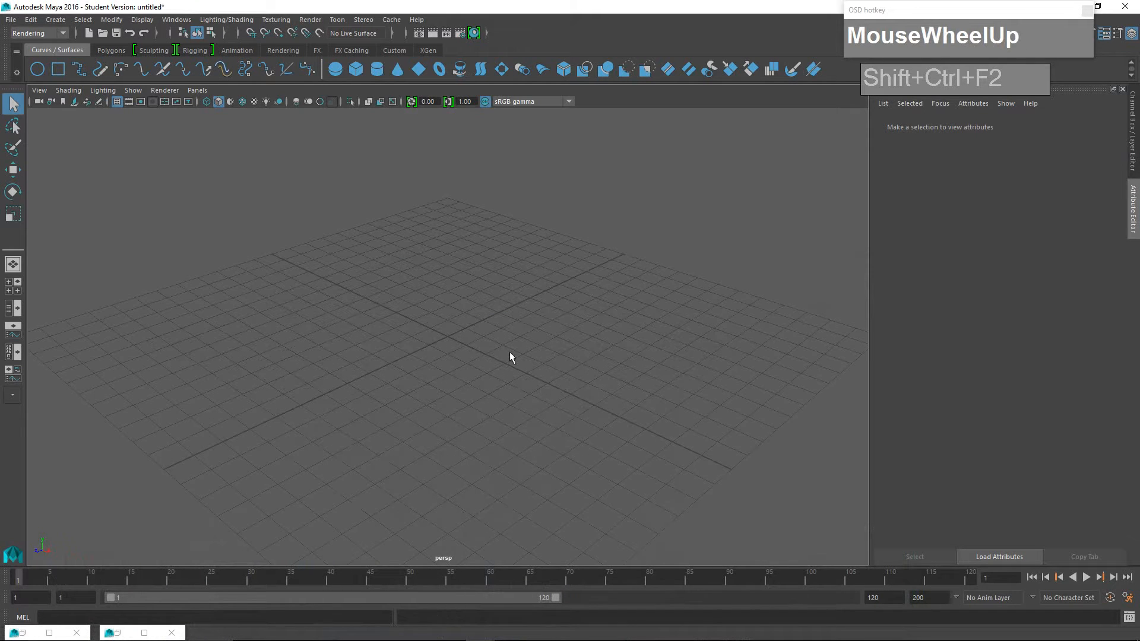
scroll(508, 355, down, 2)
shift+right_drag(451, 311, 385, 294)
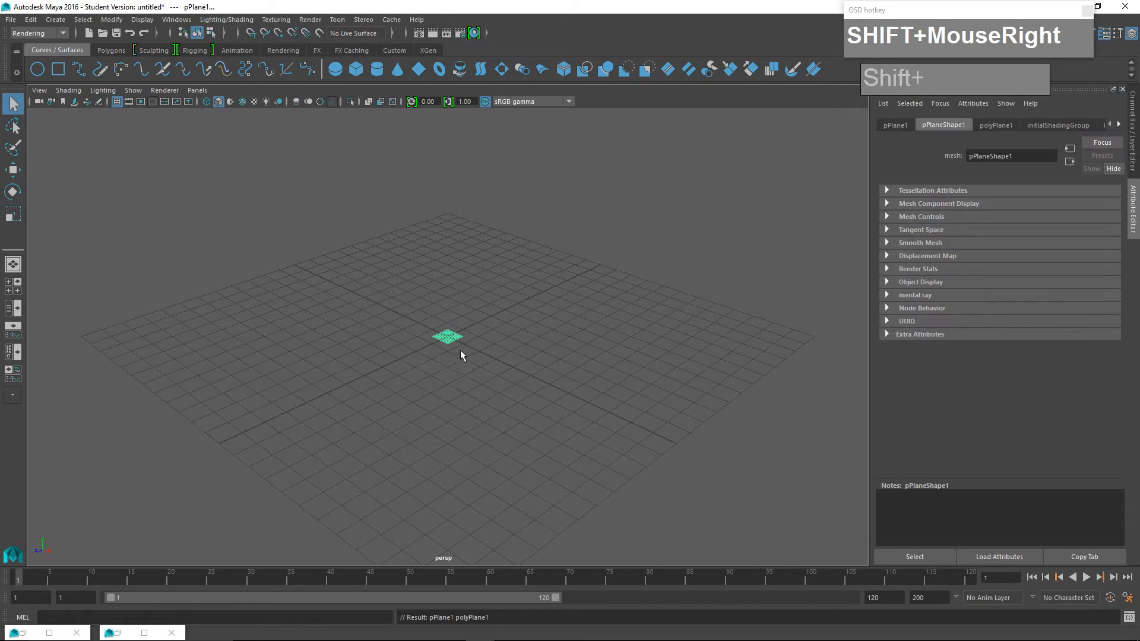
key(r)
drag(449, 336, 715, 309)
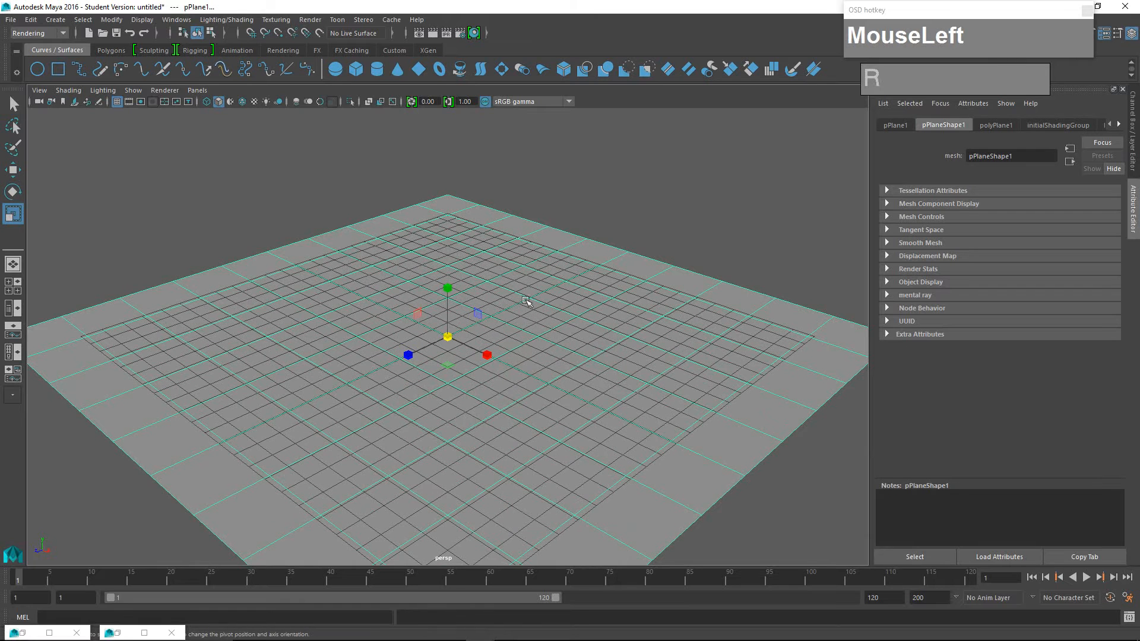
Assign a new Lambert material to the plane and name it Ground
right_drag(525, 288, 526, 580)
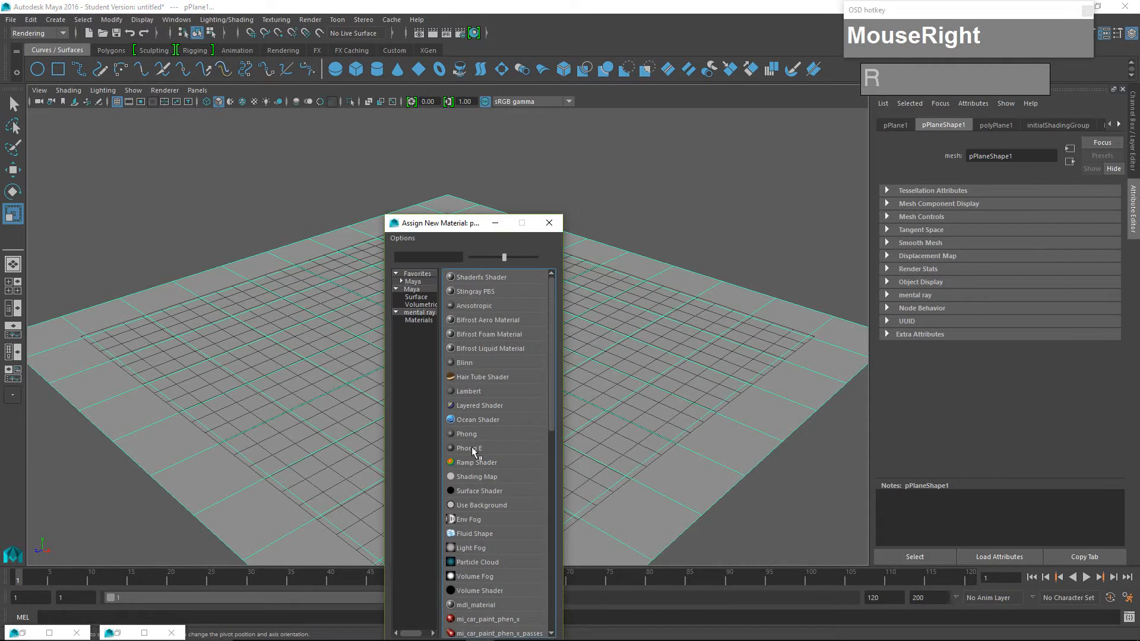
click(469, 391)
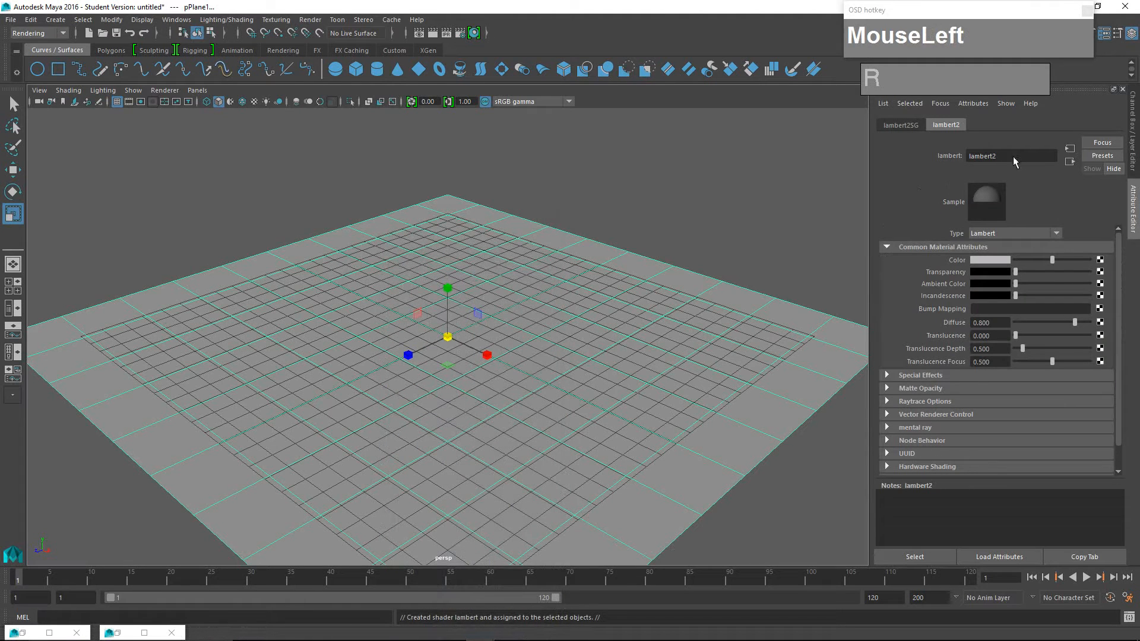
drag(1003, 156, 948, 155)
text(Ground)
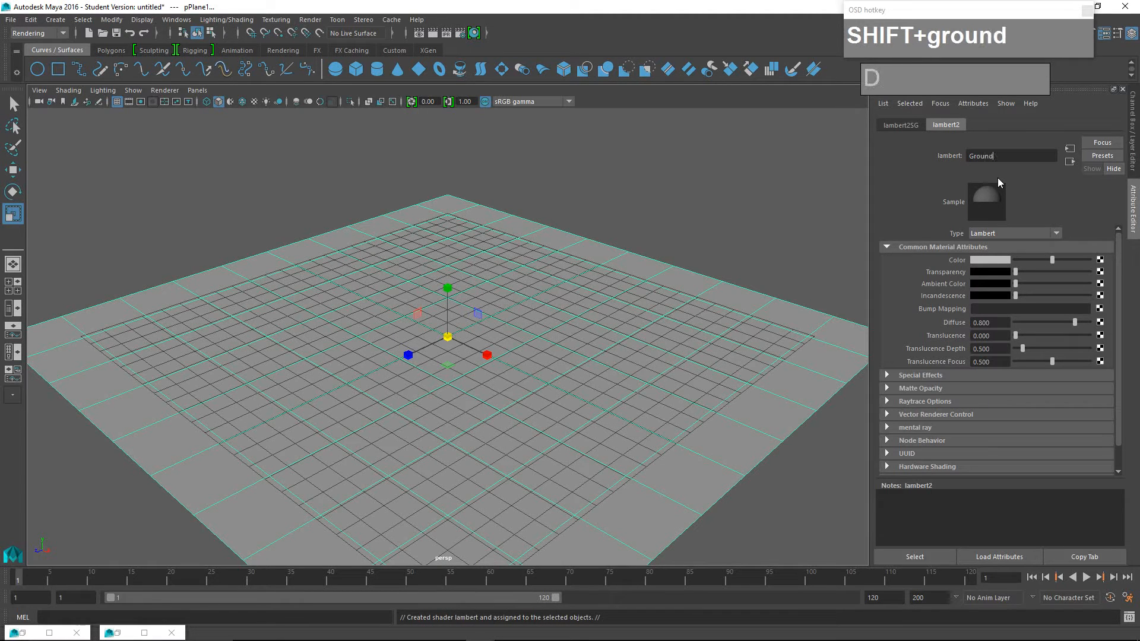
Set the Ground material's color to a muted beige with hue 45.705, saturation 0.353 and value 0.440
click(992, 260)
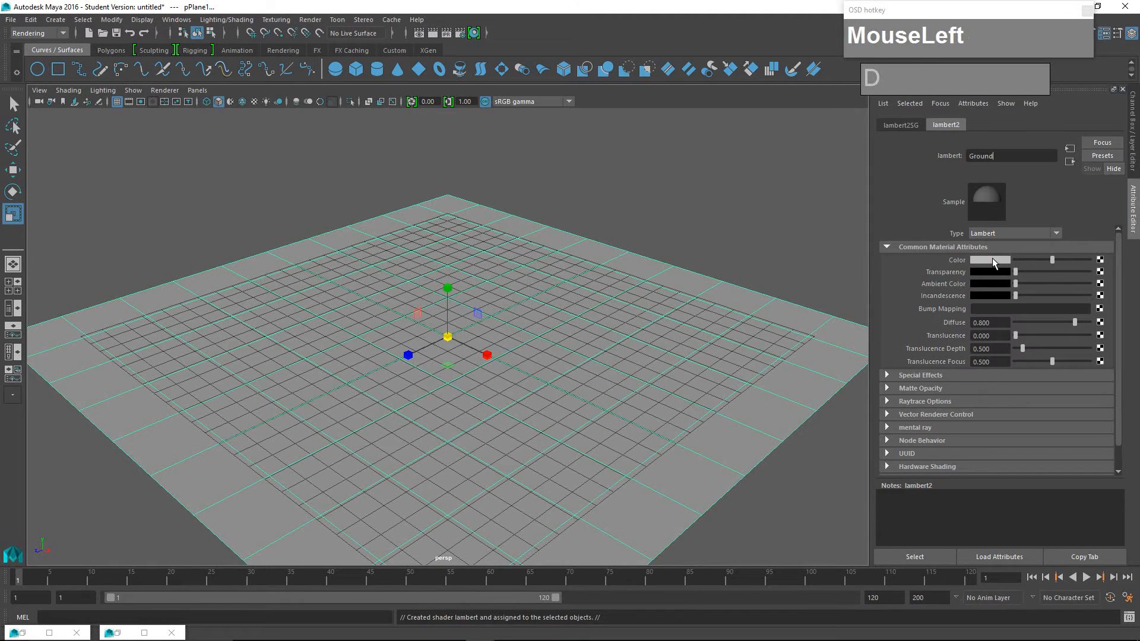
click(1011, 310)
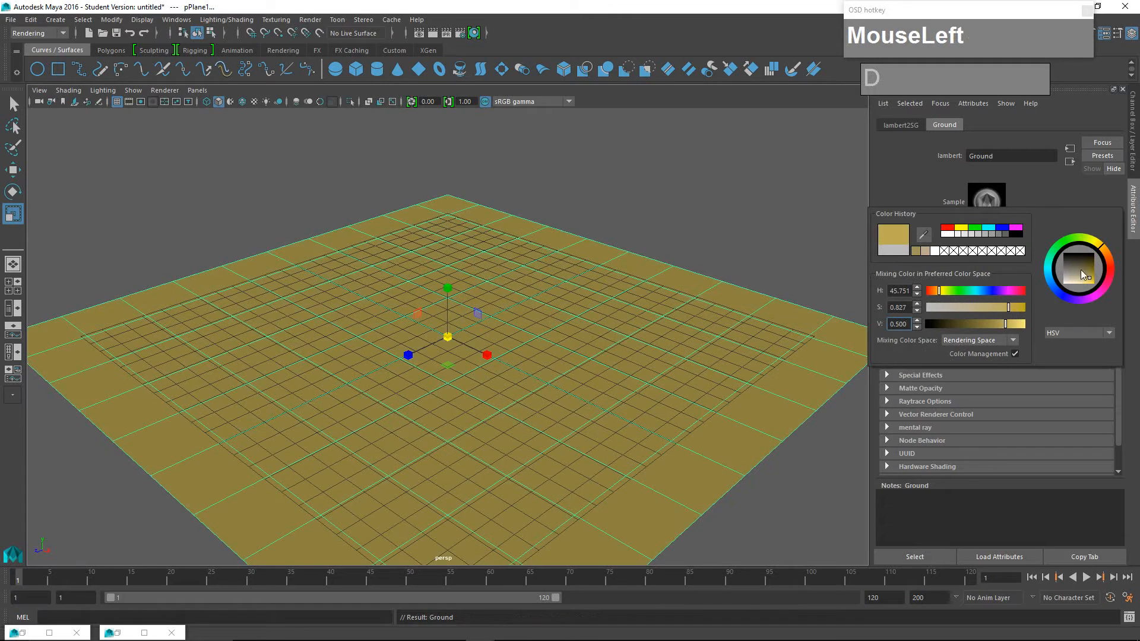
click(1074, 277)
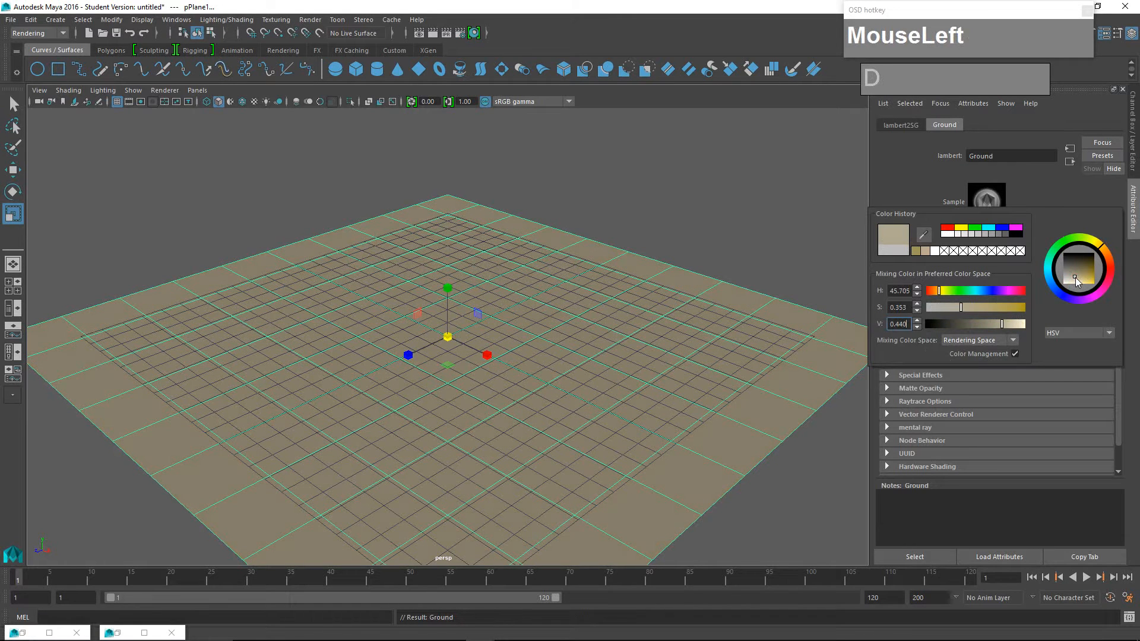
click(887, 182)
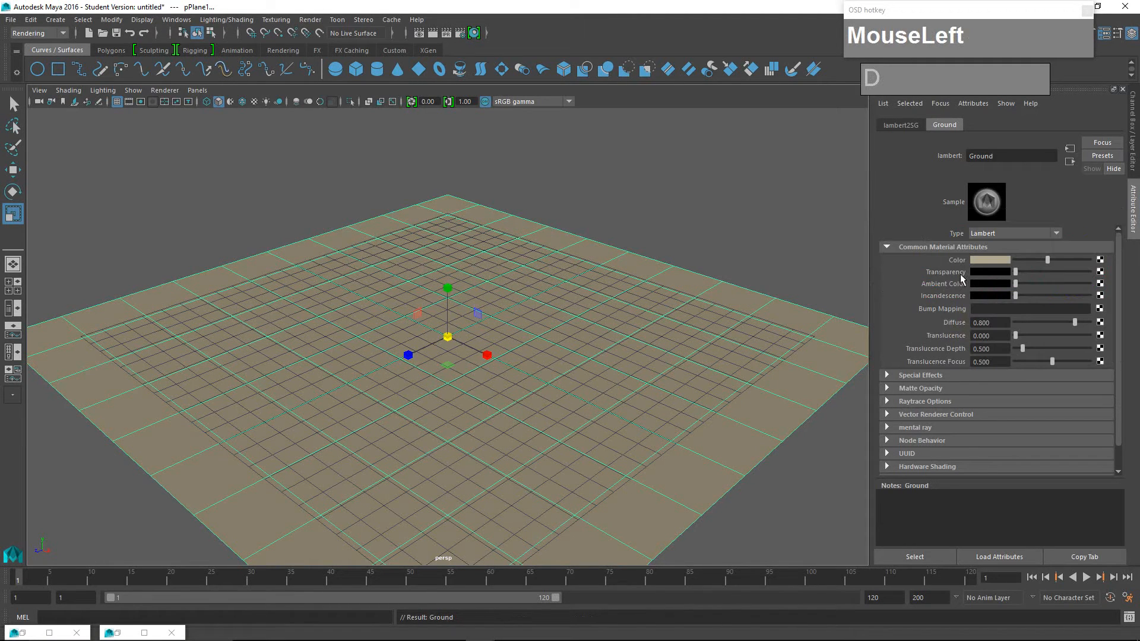
click(702, 265)
Duplicate the ground plane and raise the copy well above the original
click(599, 316)
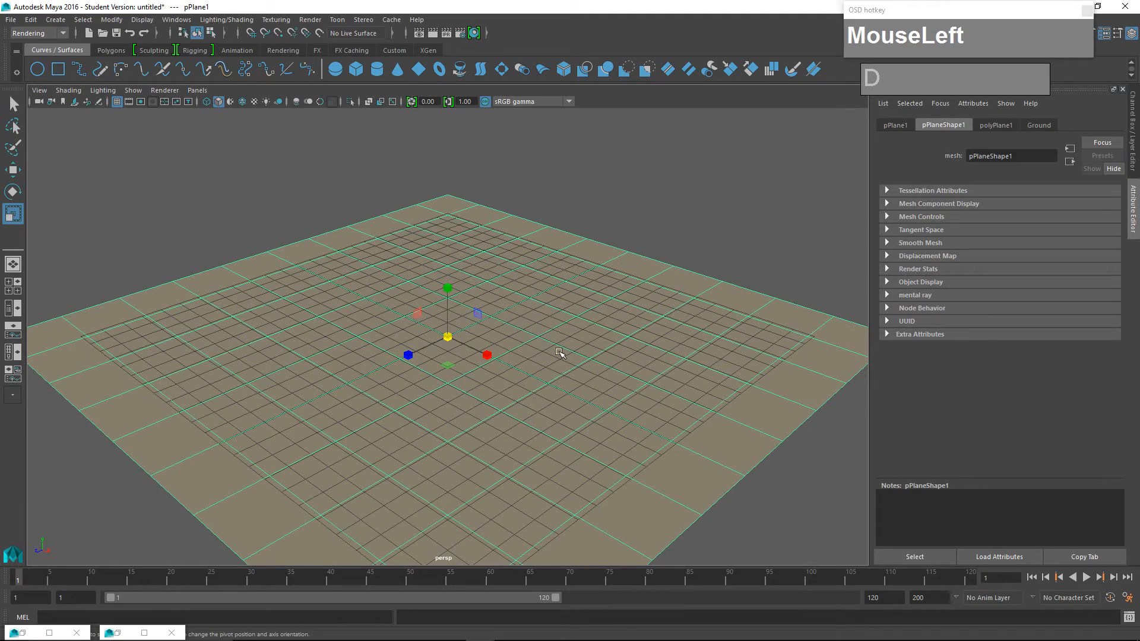
key(shift+d)
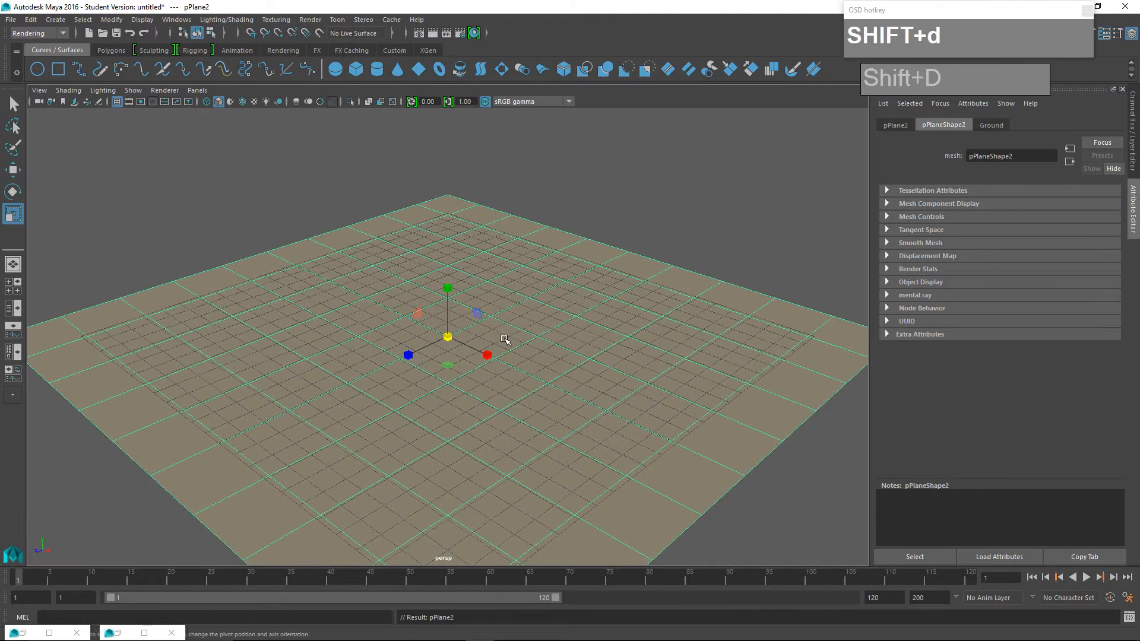
key(w)
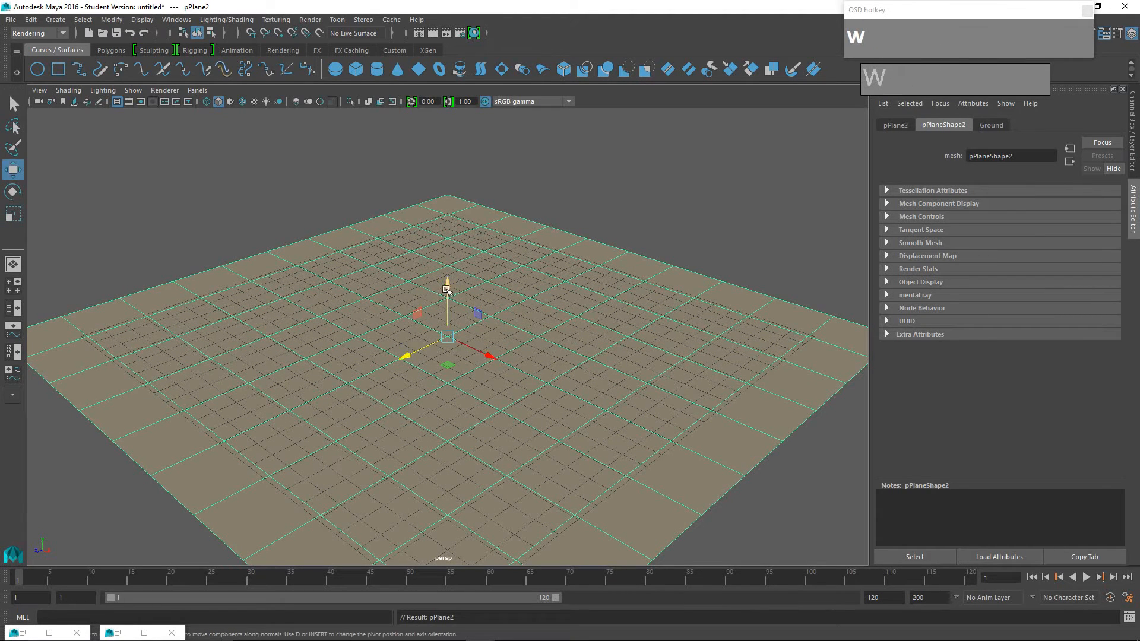
drag(448, 287, 437, 125)
scroll(462, 177, down, 5)
scroll(461, 178, down, 3)
scroll(462, 184, up, 1)
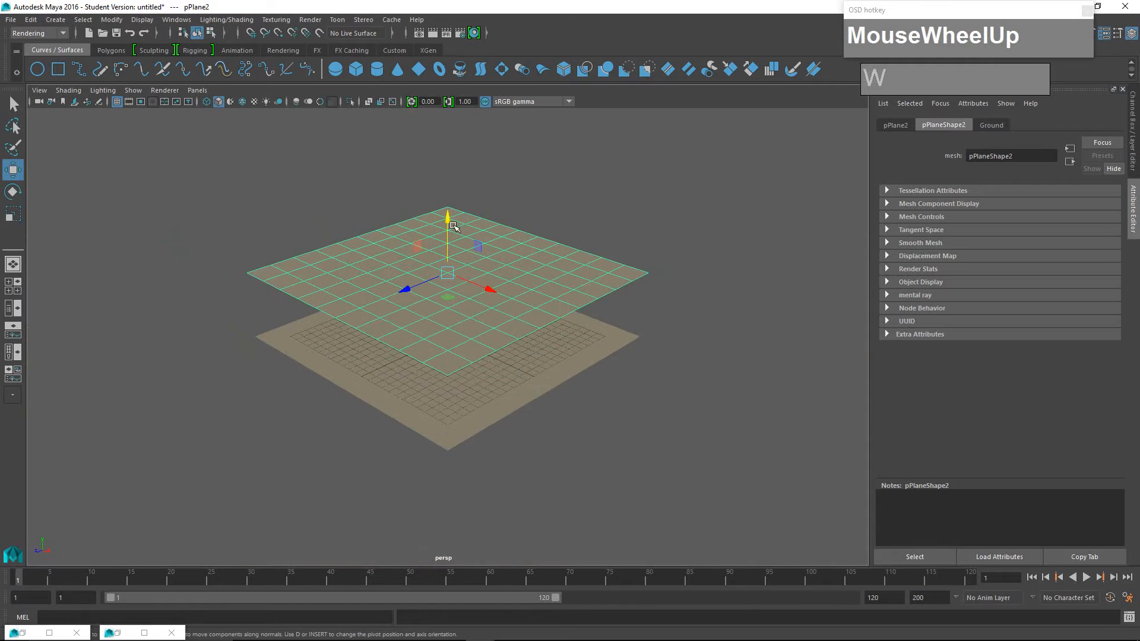
drag(449, 222, 473, 216)
Rotate the raised plane so its underside tilts toward the ground, and shift it off to one side along its X axis
key(e)
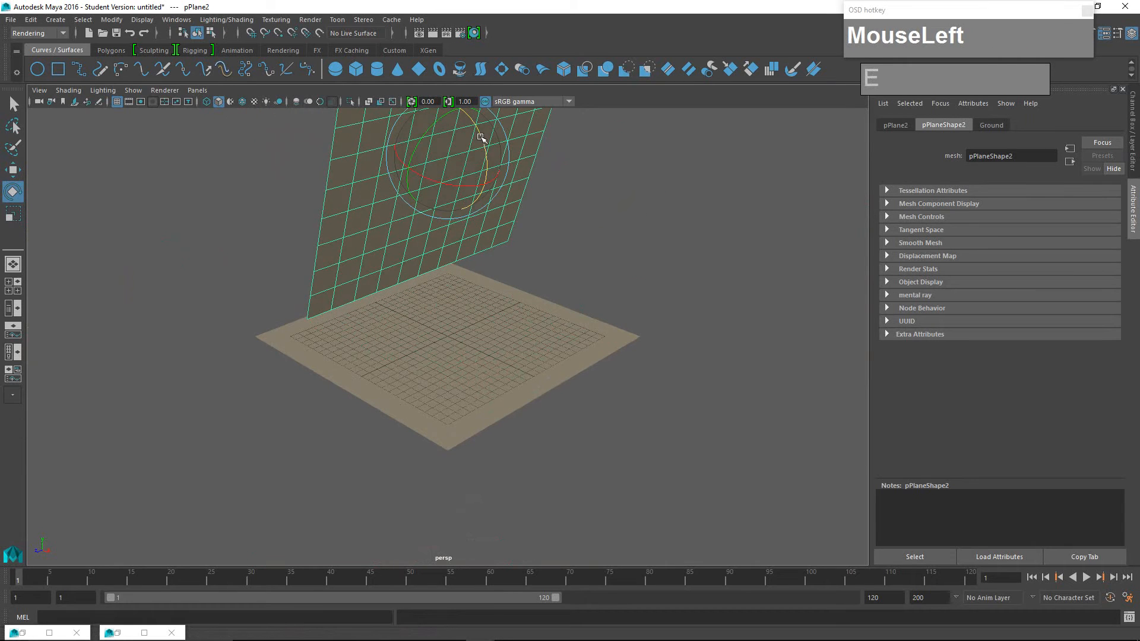
drag(482, 137, 452, 223)
key(w)
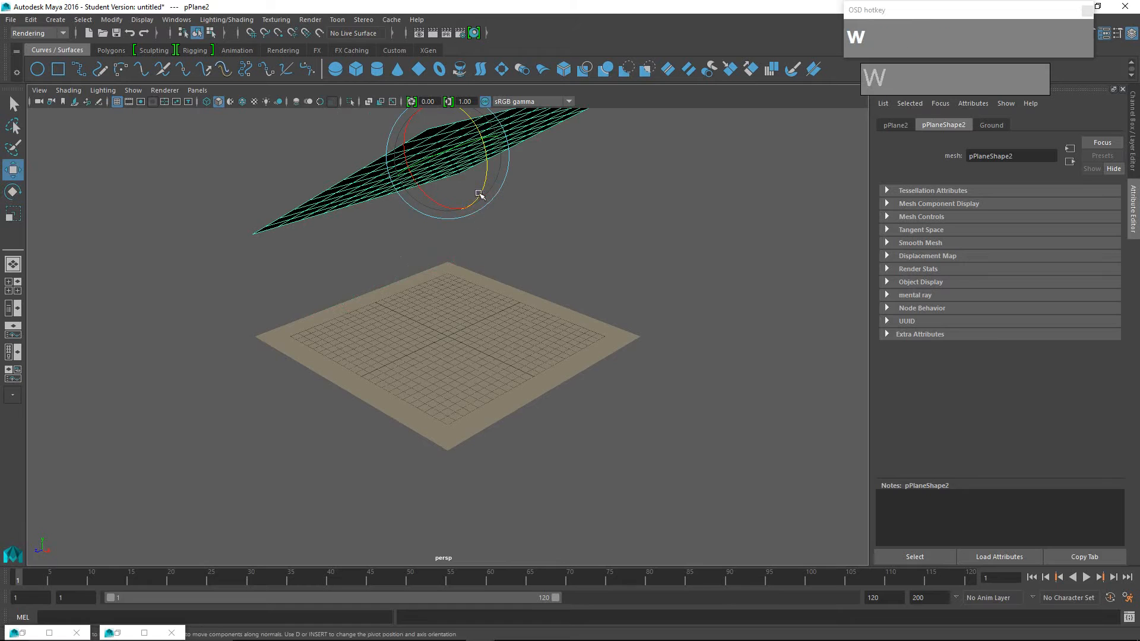
drag(491, 171, 427, 199)
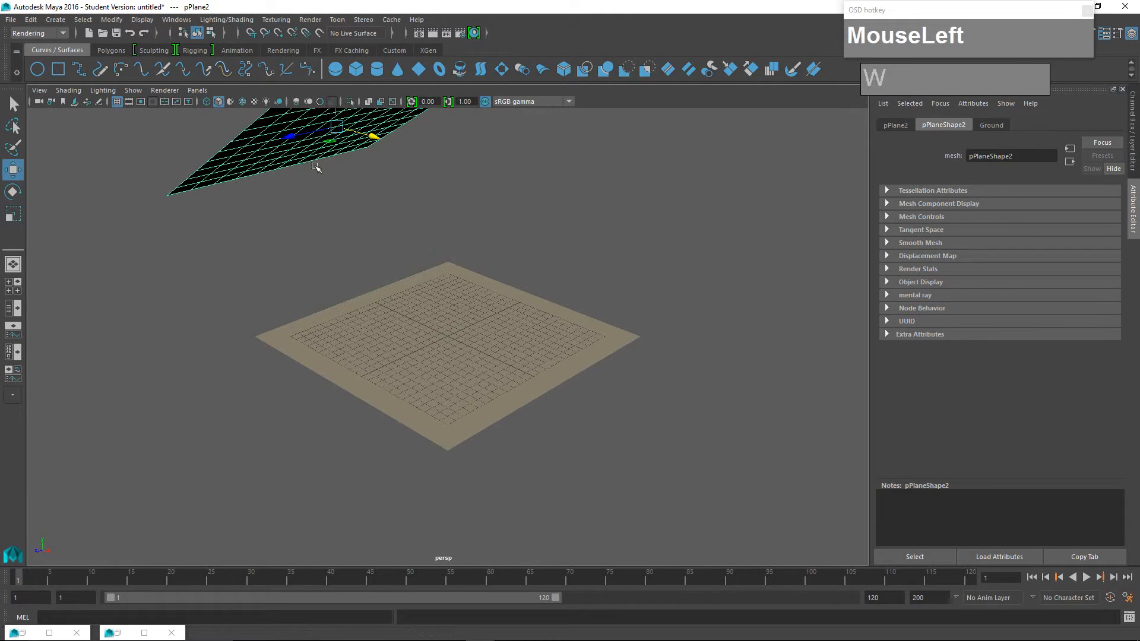
Assign a new Lambert material to the tilted upper plane and name it LightMaterial
scroll(342, 177, down, 2)
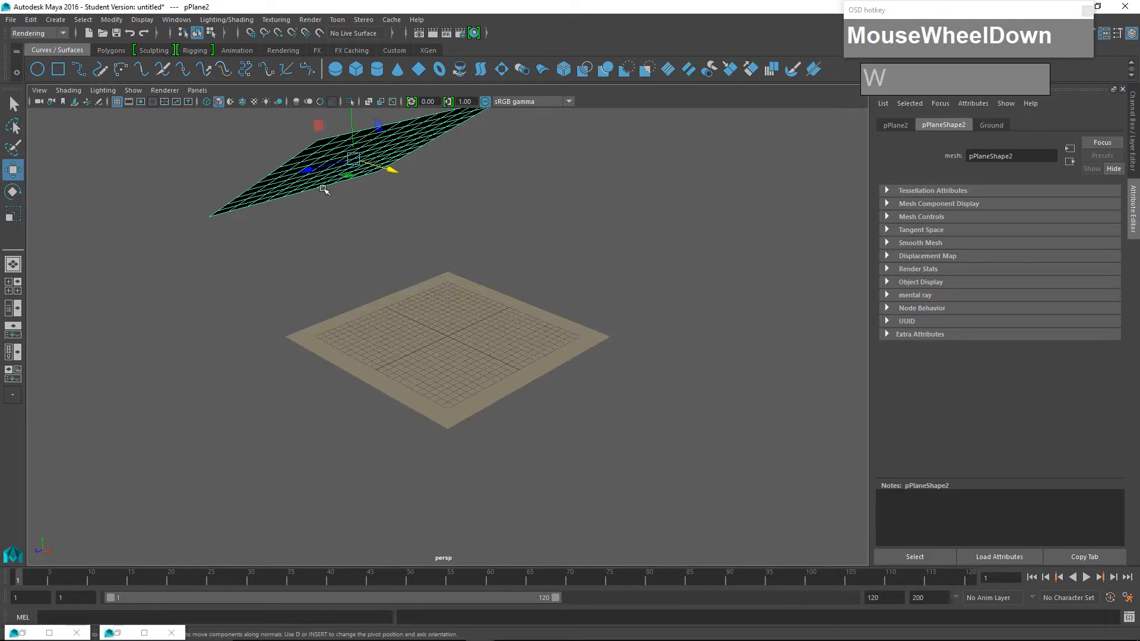
right_drag(314, 155, 338, 451)
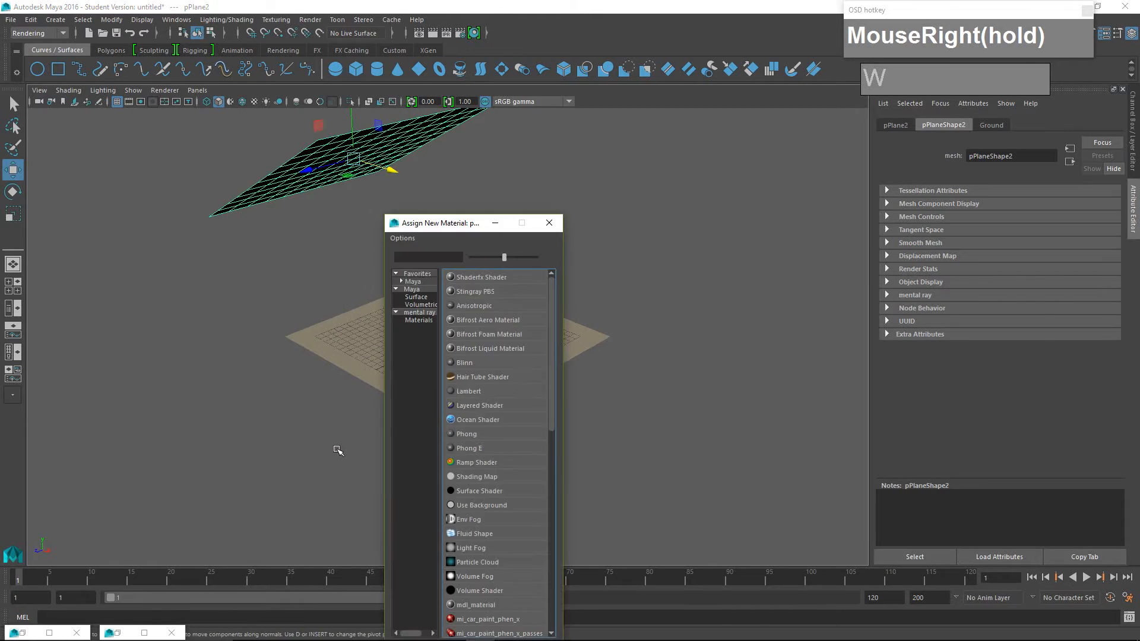
click(469, 391)
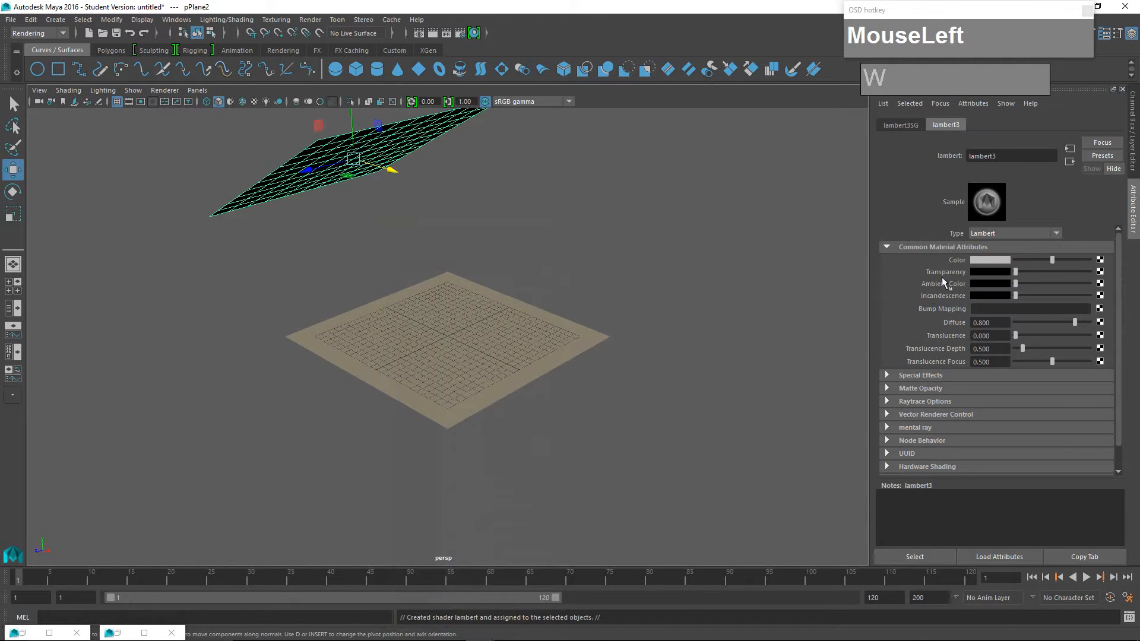
drag(1023, 156, 928, 183)
text(Light)
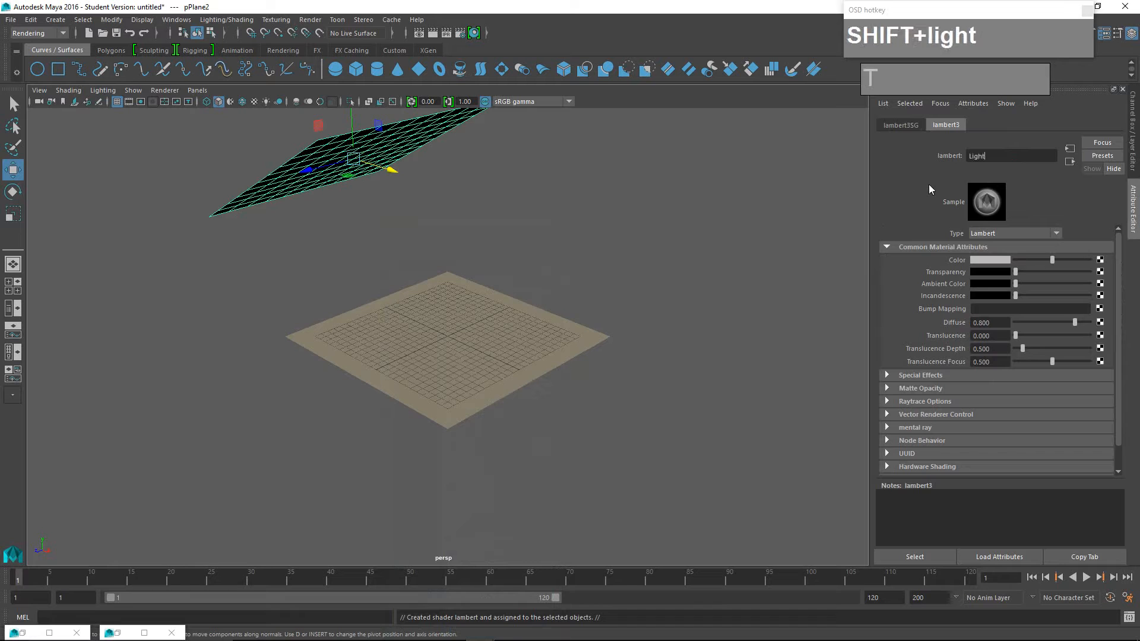
text(Material)
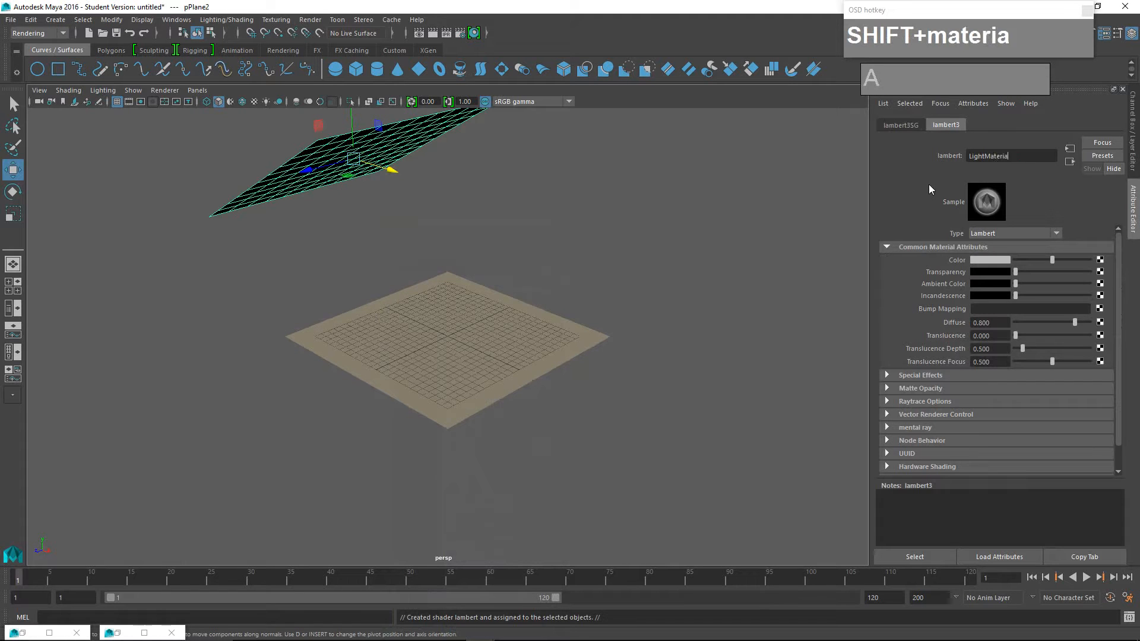
key(Return)
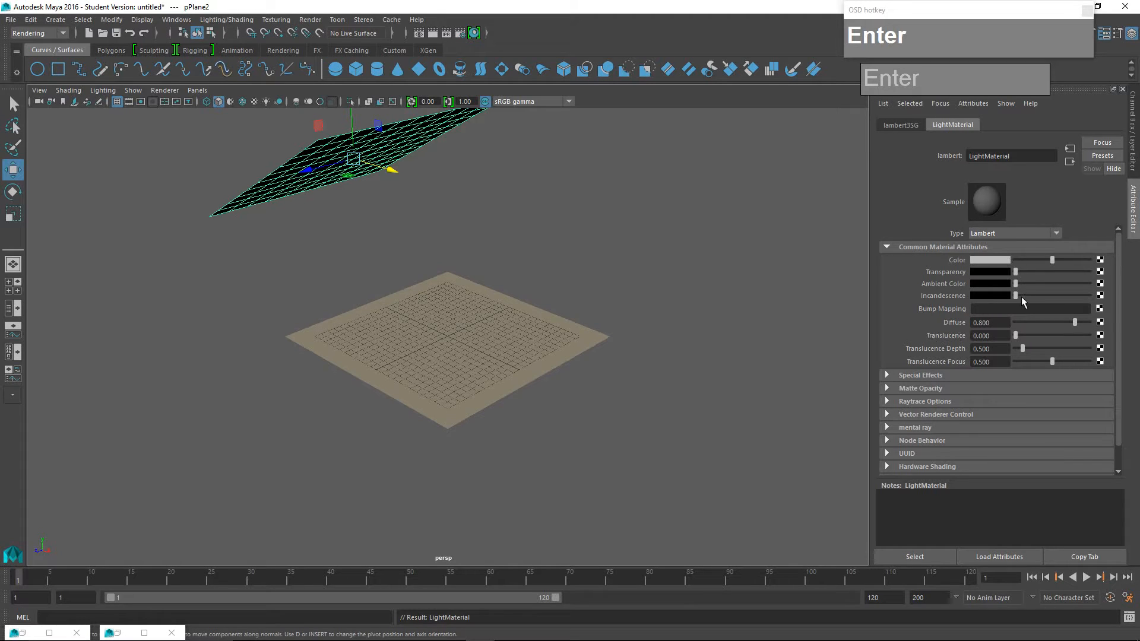
Set LightMaterial's incandescence to pure white, then boost its color value to 5
drag(1022, 297, 1104, 299)
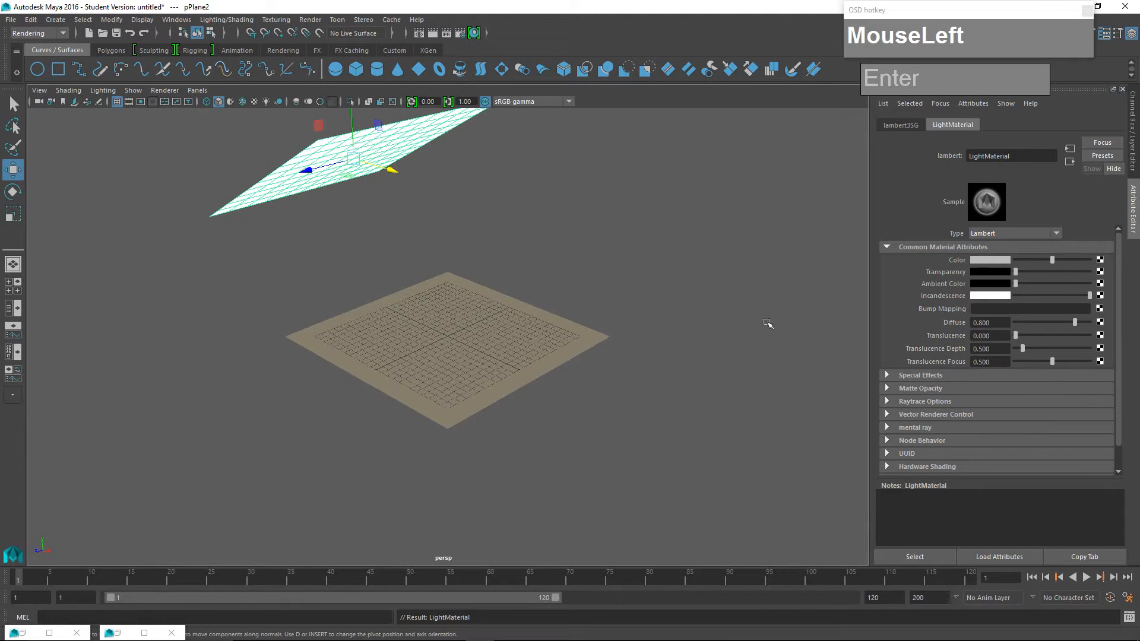
click(994, 296)
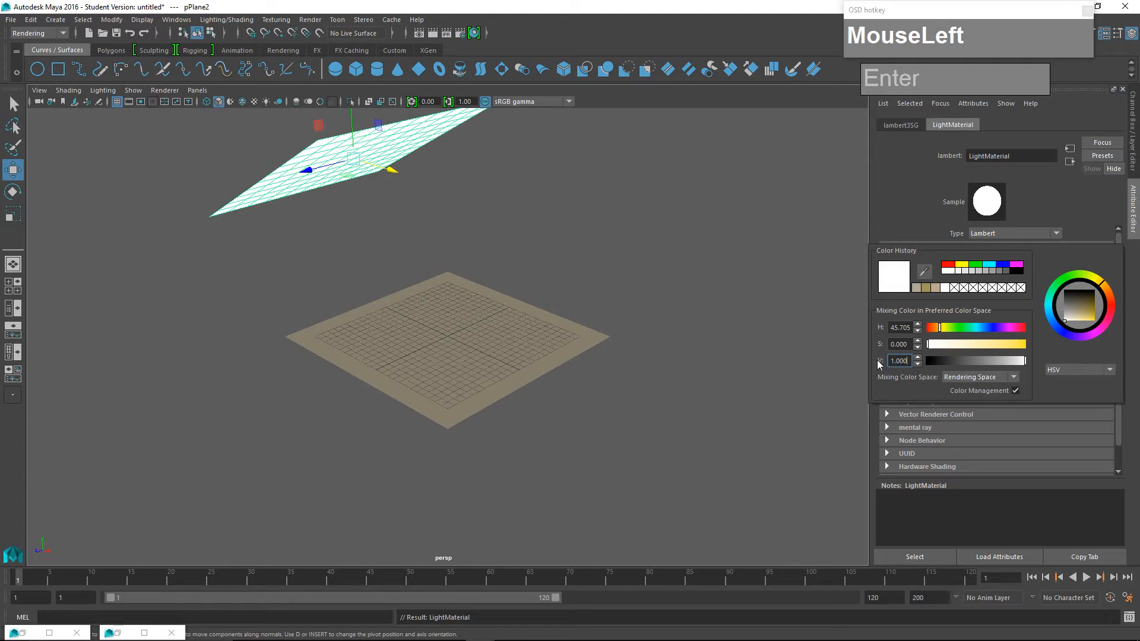
drag(912, 362, 856, 355)
text(5)
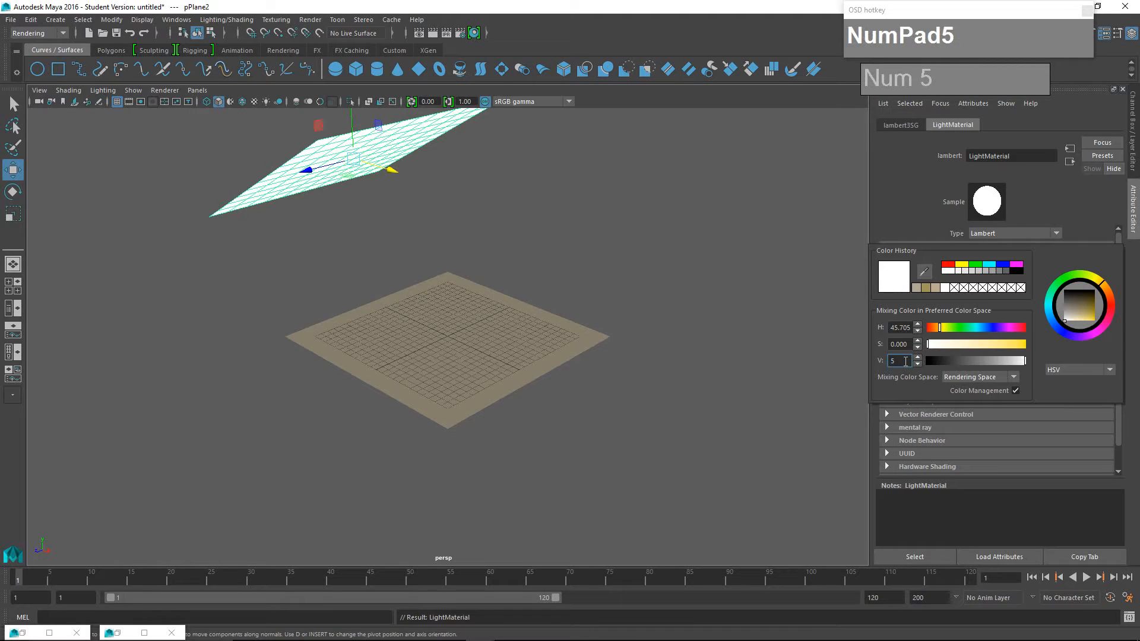
key(Return)
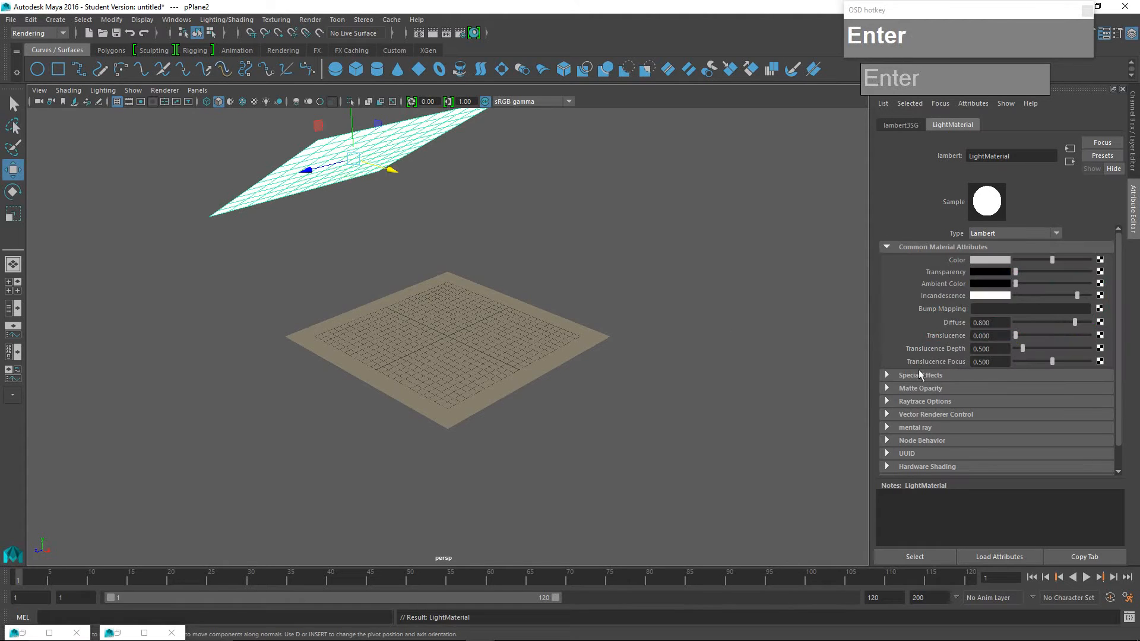
scroll(954, 344, up, 1)
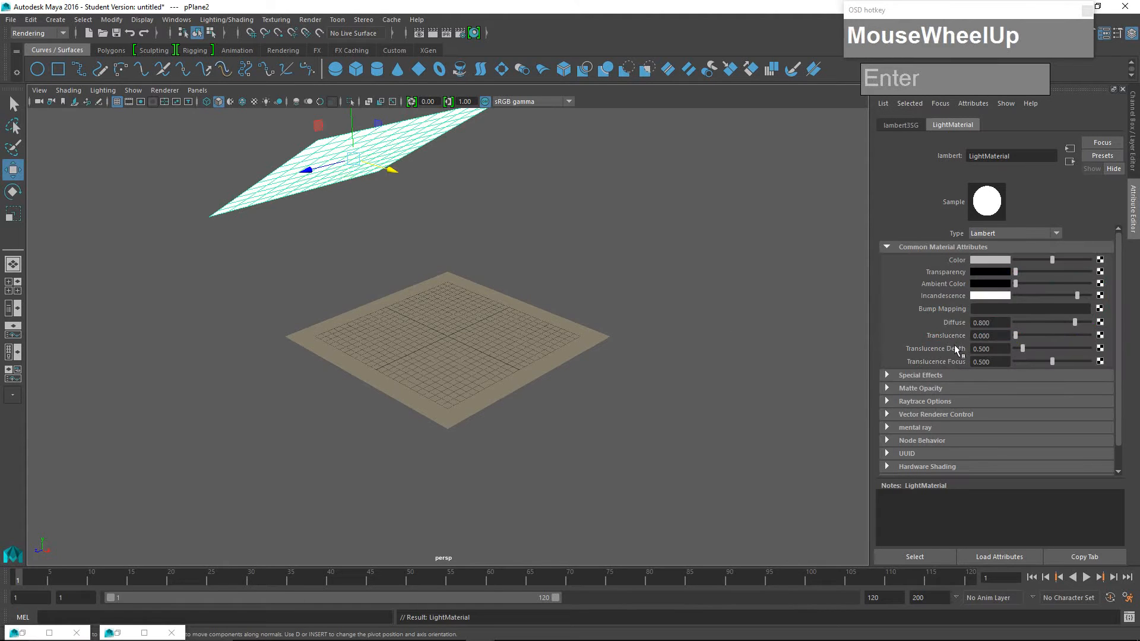
click(986, 296)
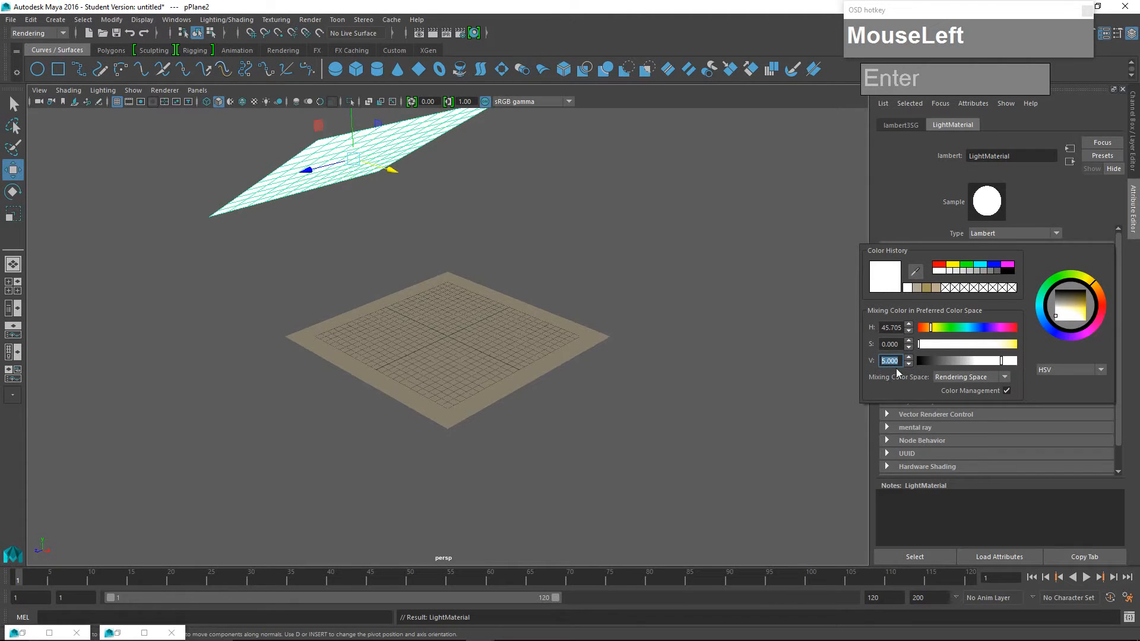
click(624, 382)
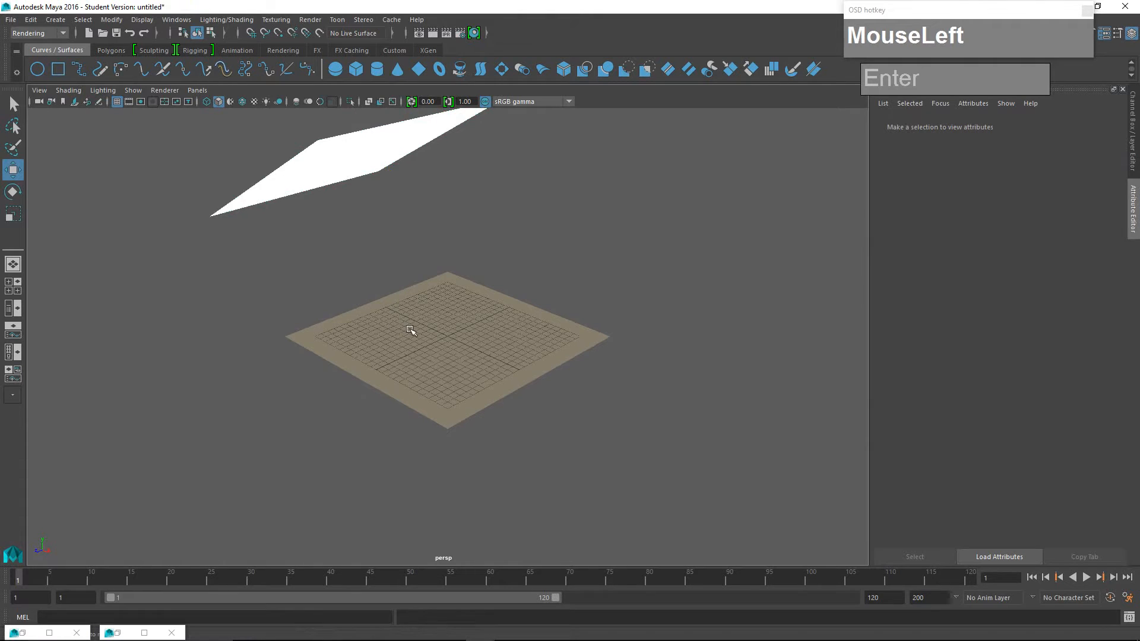
Create a polygon sphere at the centre of the grid and raise it so it rests on the ground plane
middle_click(443, 319)
scroll(456, 333, up, 2)
scroll(458, 337, down, 2)
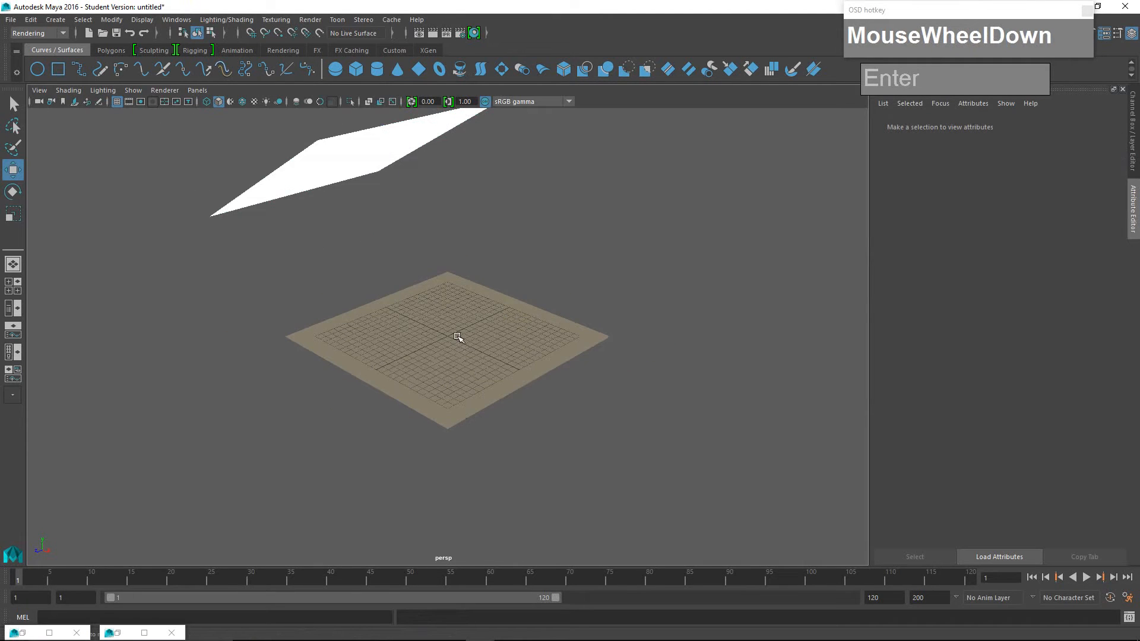
key(shift)
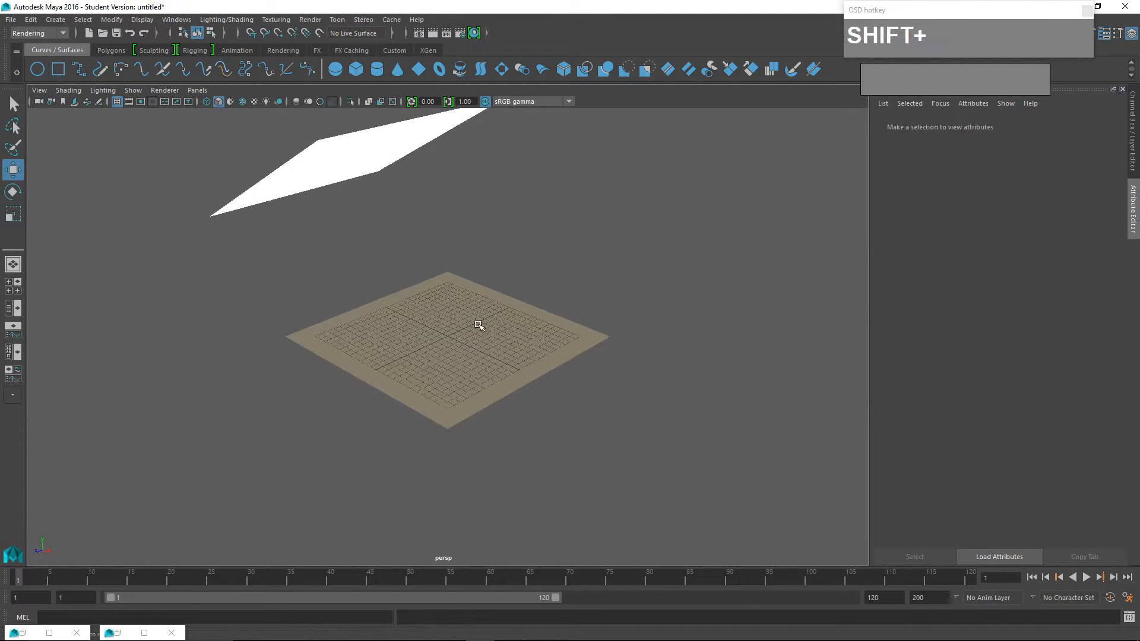
shift+right_click(449, 333)
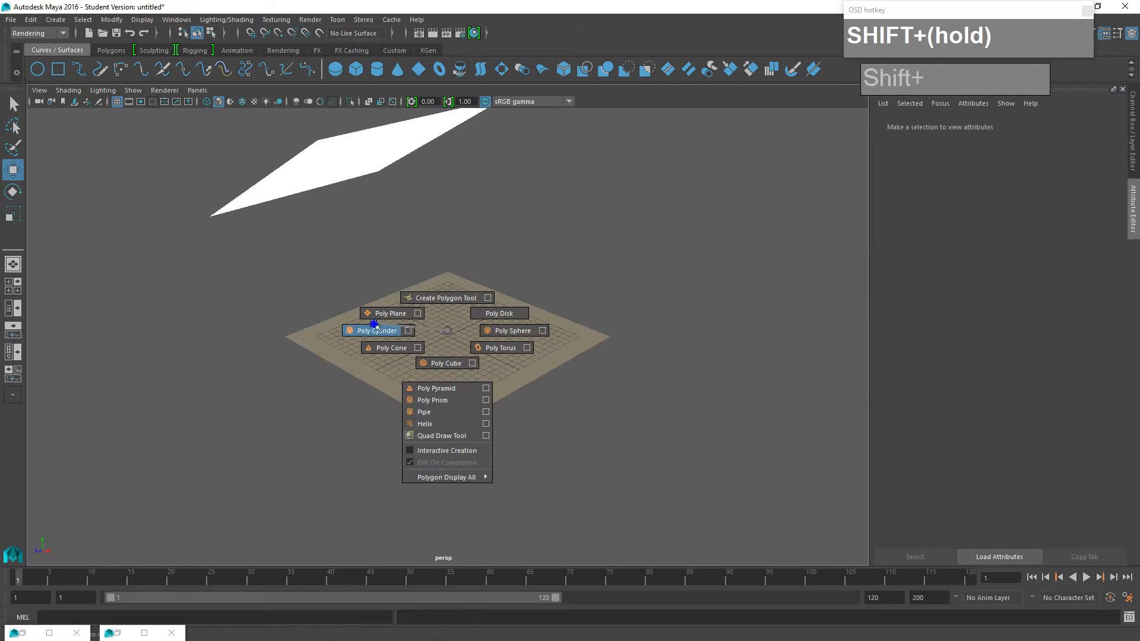
click(511, 331)
scroll(447, 285, up, 5)
shift+drag(447, 286, 451, 265)
Scale the ground plane up uniformly until it extends far beyond the grid around the sphere
click(518, 348)
key(e)
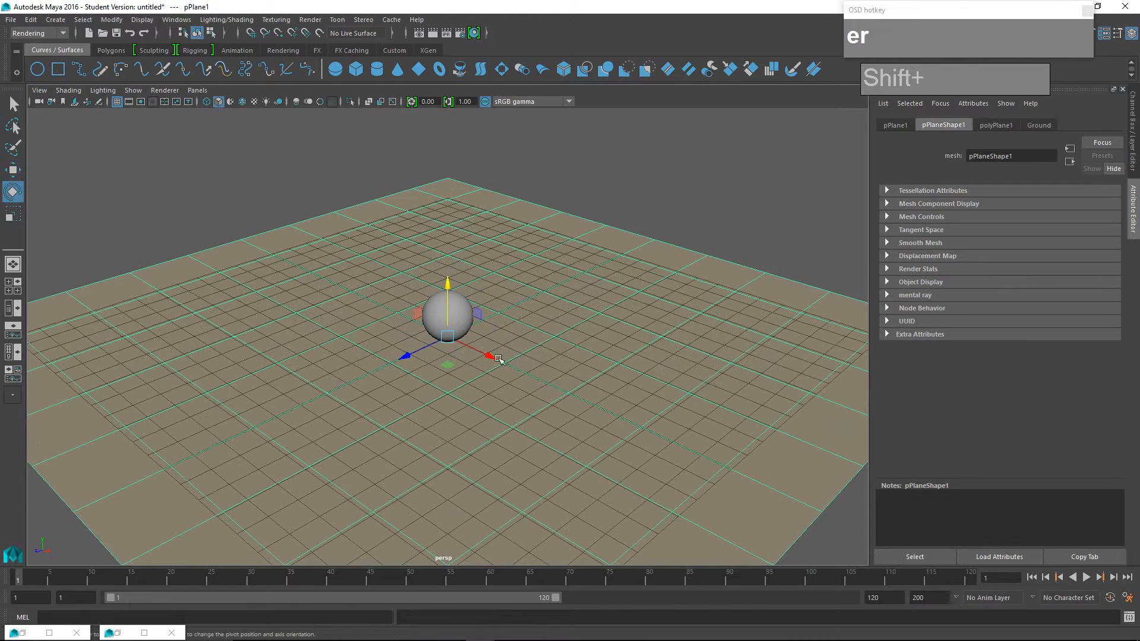
key(r)
click(578, 343)
click(647, 216)
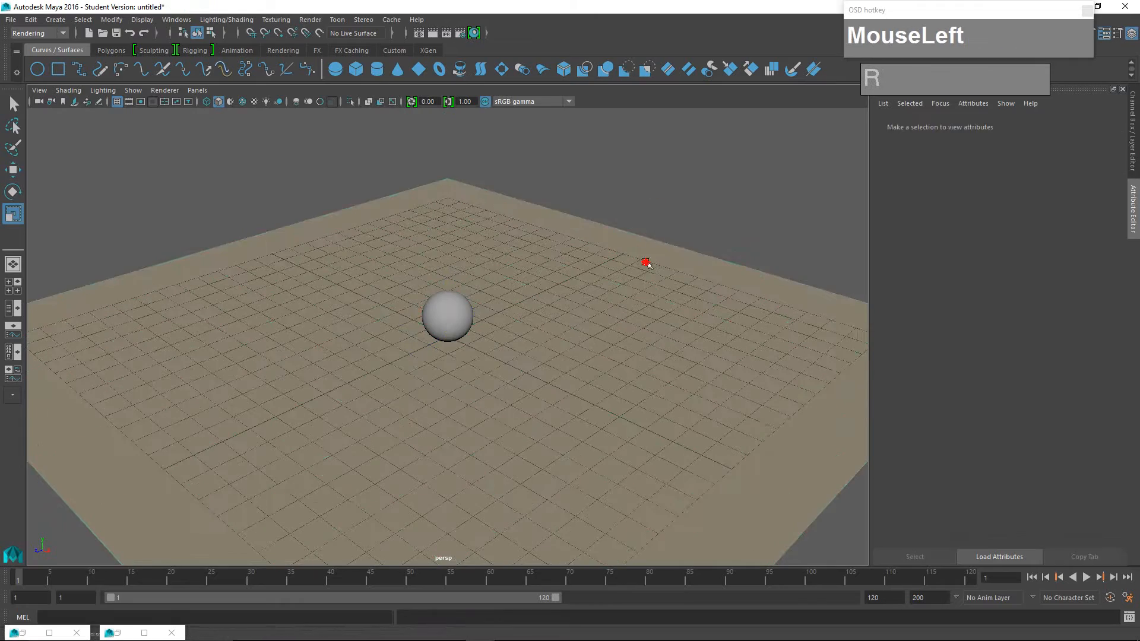
click(644, 262)
drag(448, 339, 530, 327)
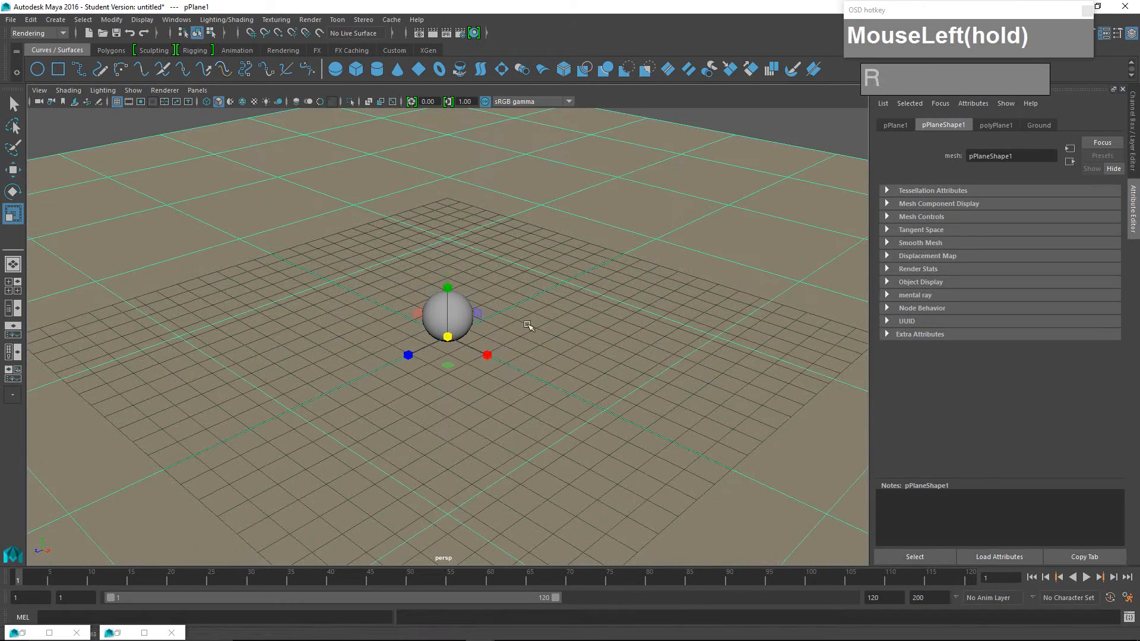
Turn on smooth mesh preview for the sphere
click(466, 313)
scroll(511, 333, up, 4)
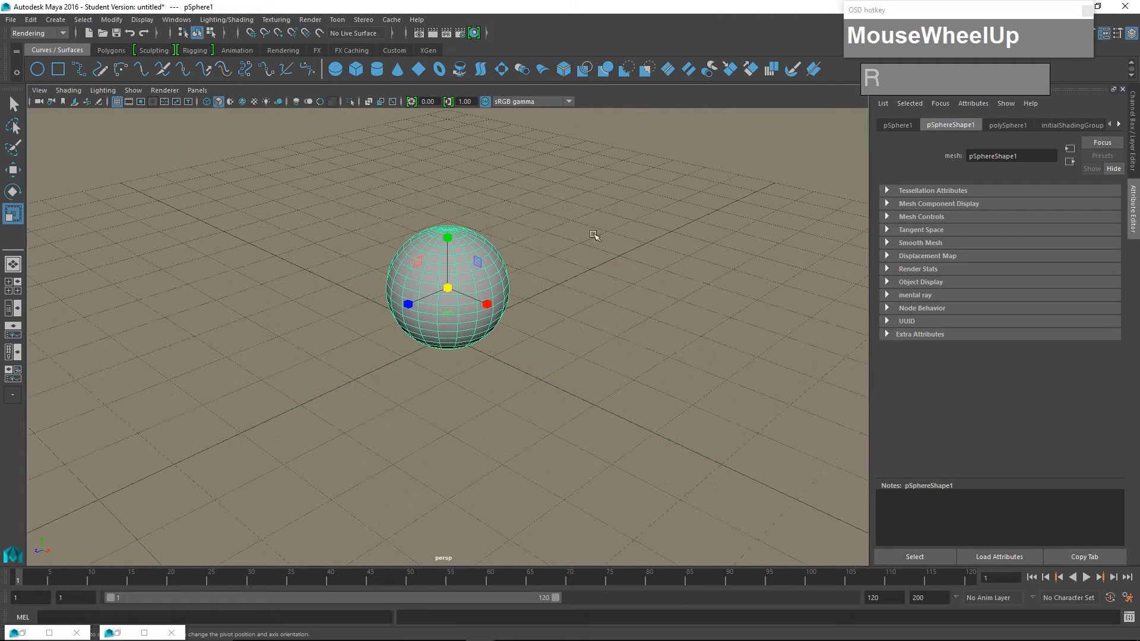
key(3)
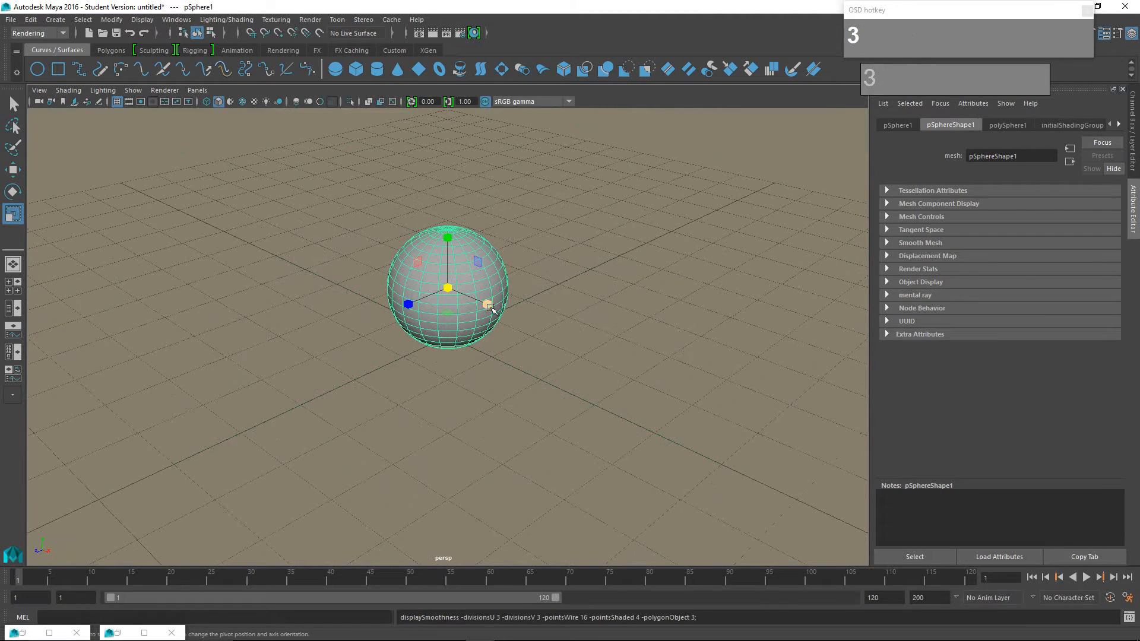
click(535, 304)
click(480, 287)
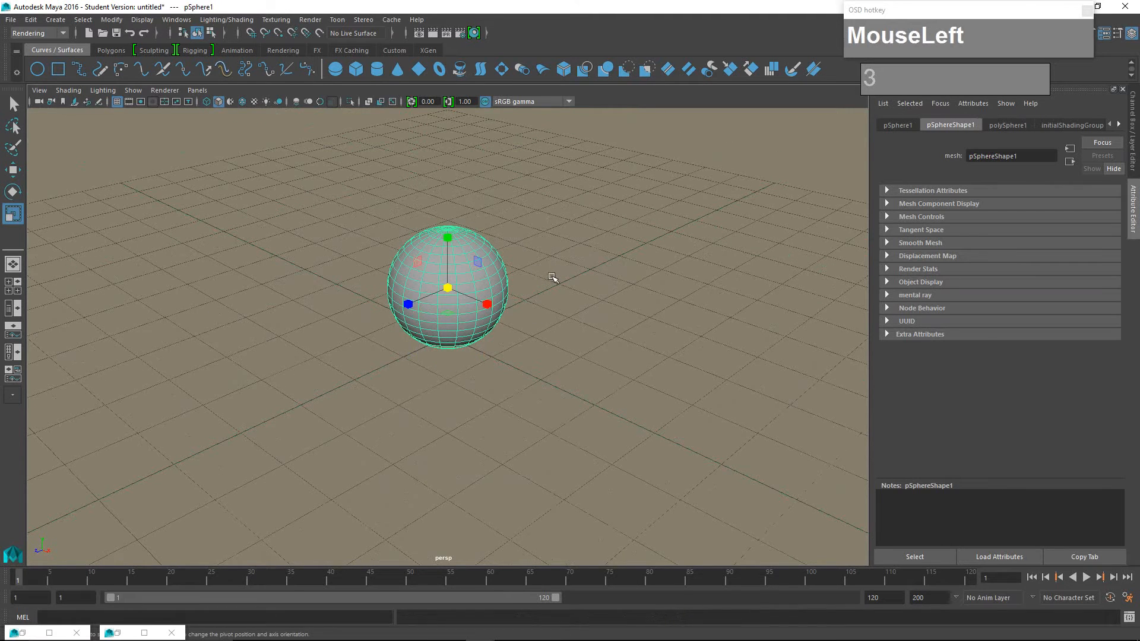
Assign a new Blinn material to the sphere and name it Chrome
key(q)
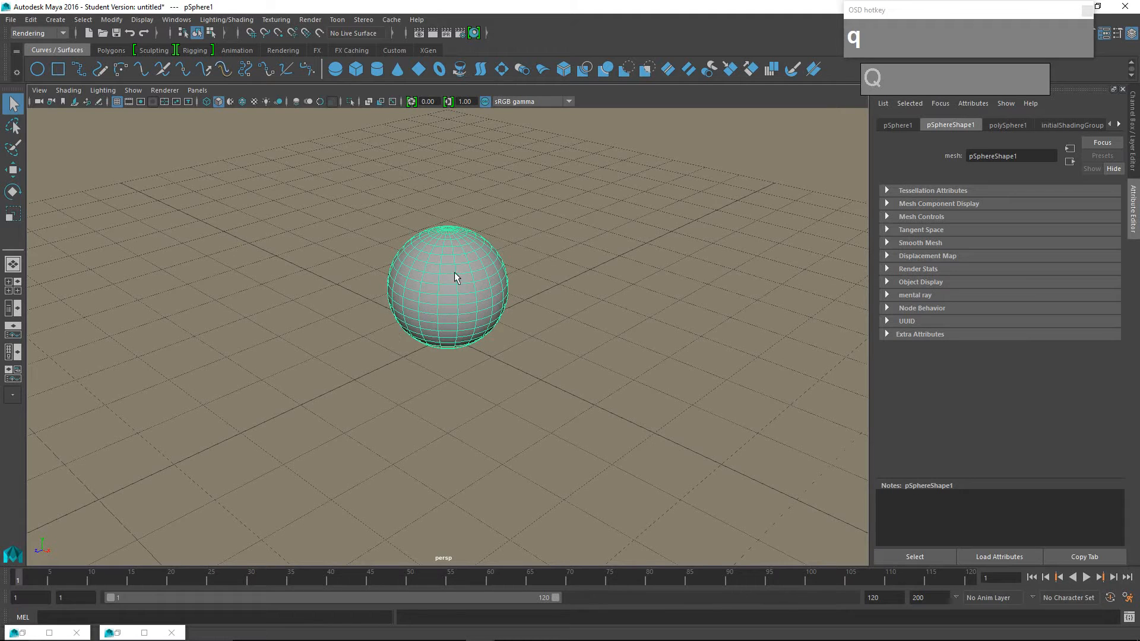
right_drag(449, 278, 442, 567)
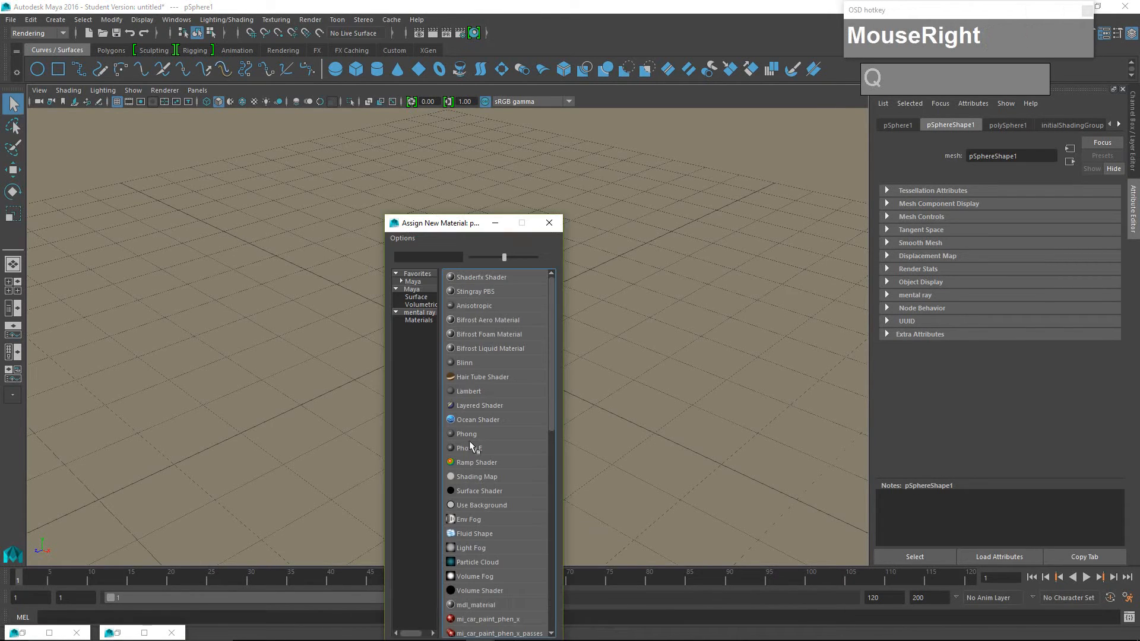
click(469, 362)
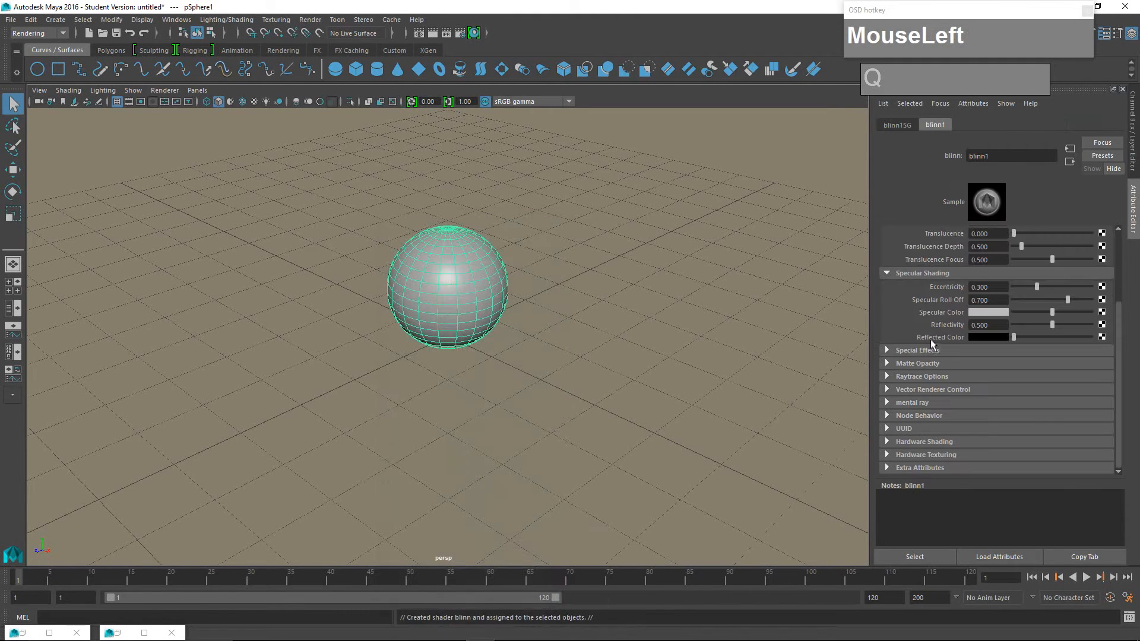
double_click(996, 159)
drag(969, 77, 790, 83)
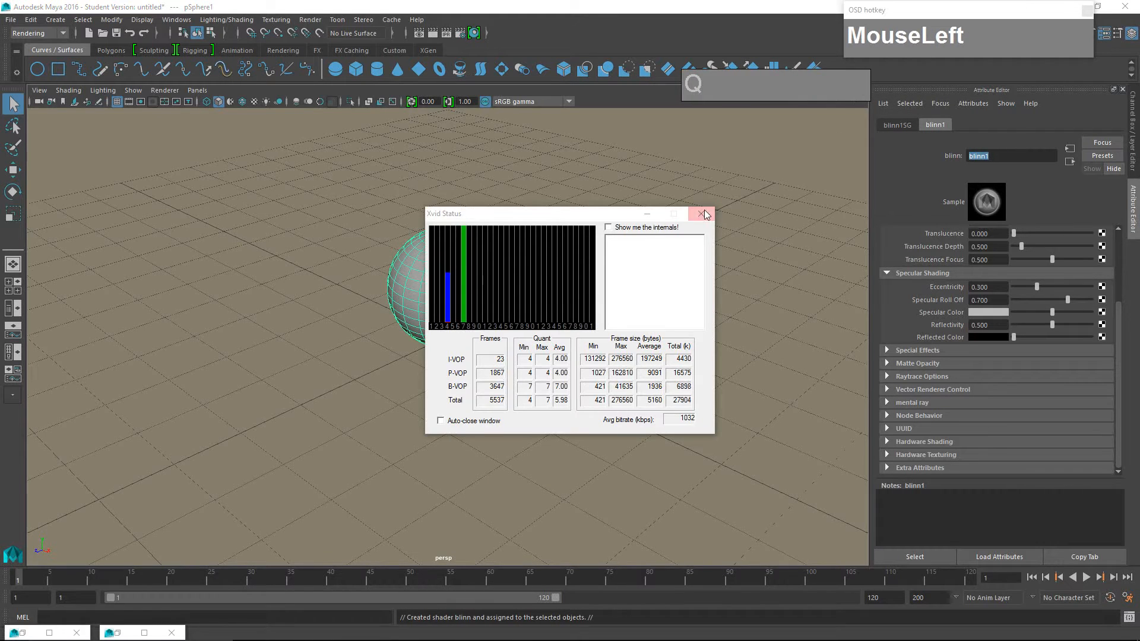
click(649, 216)
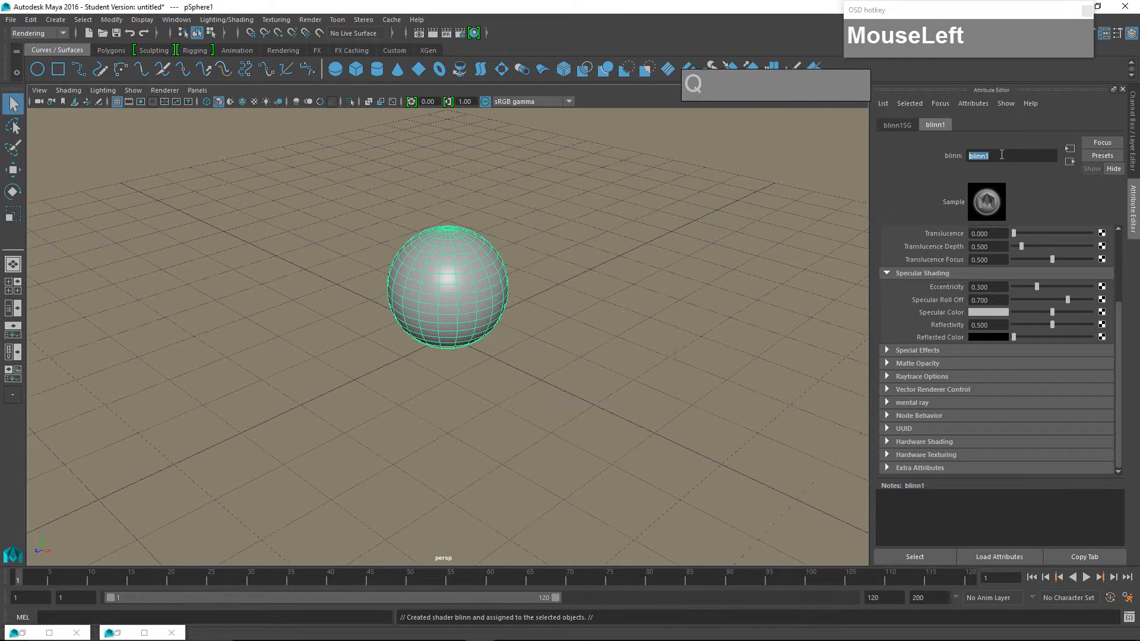
text(Chrome)
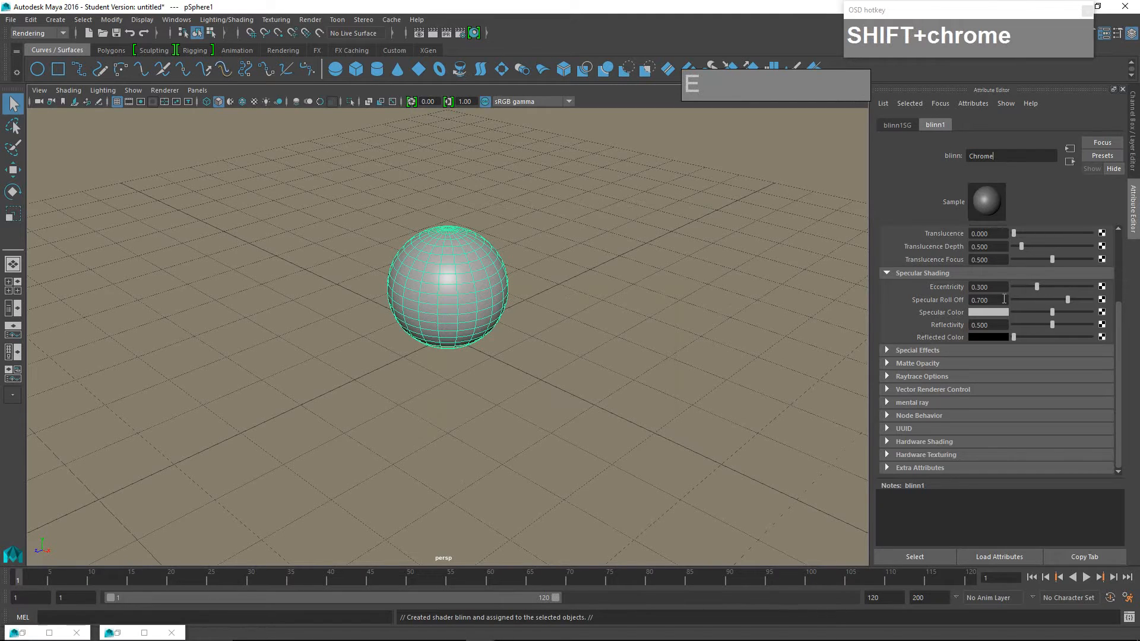
click(1015, 247)
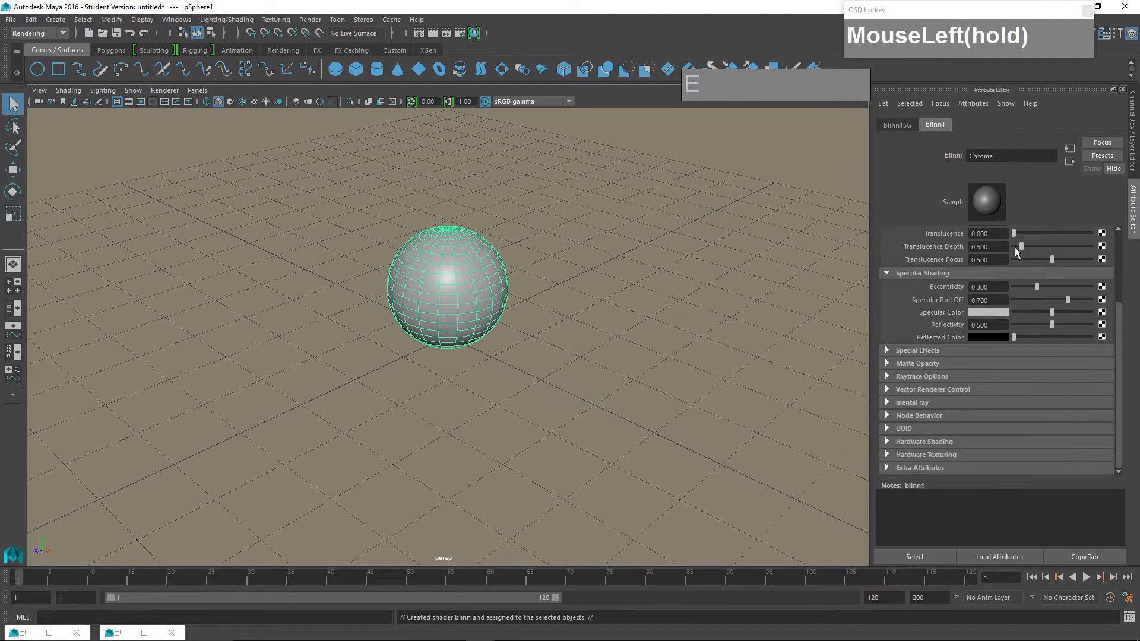
Make the Chrome material's color black, its specular color white and its reflectivity 1.000
scroll(1020, 237, up, 4)
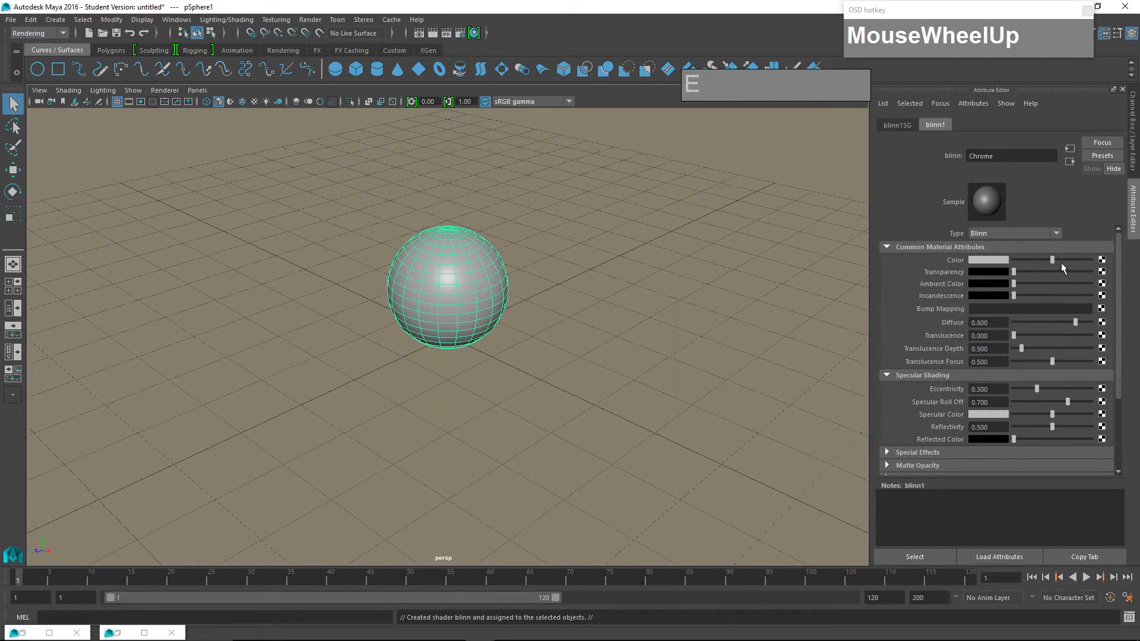
drag(1052, 260, 1006, 264)
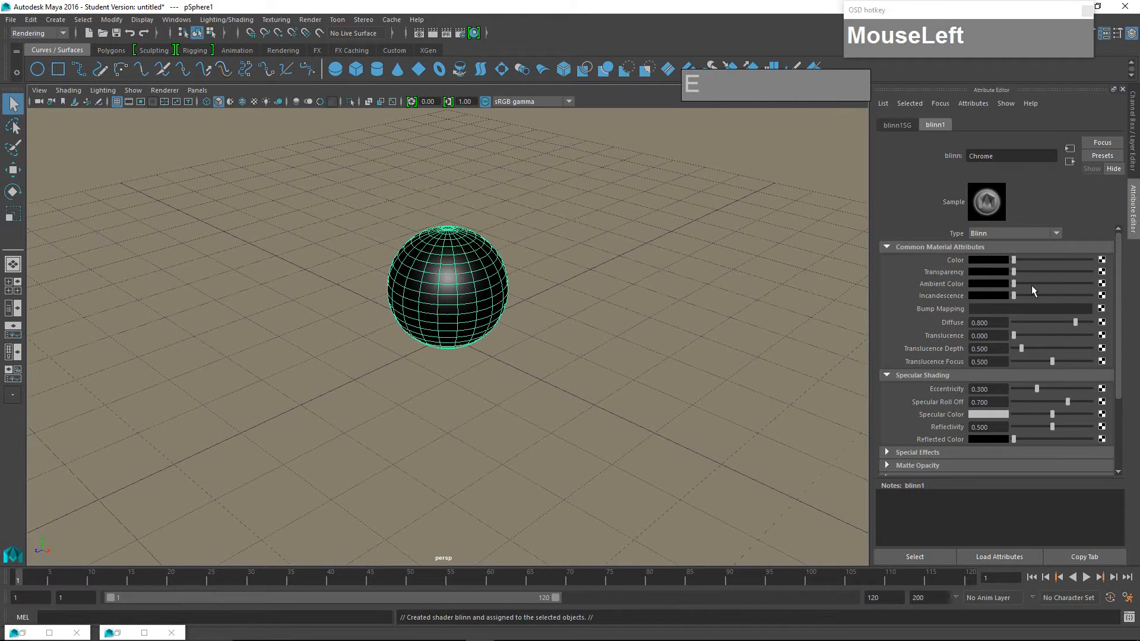
scroll(1031, 347, down, 3)
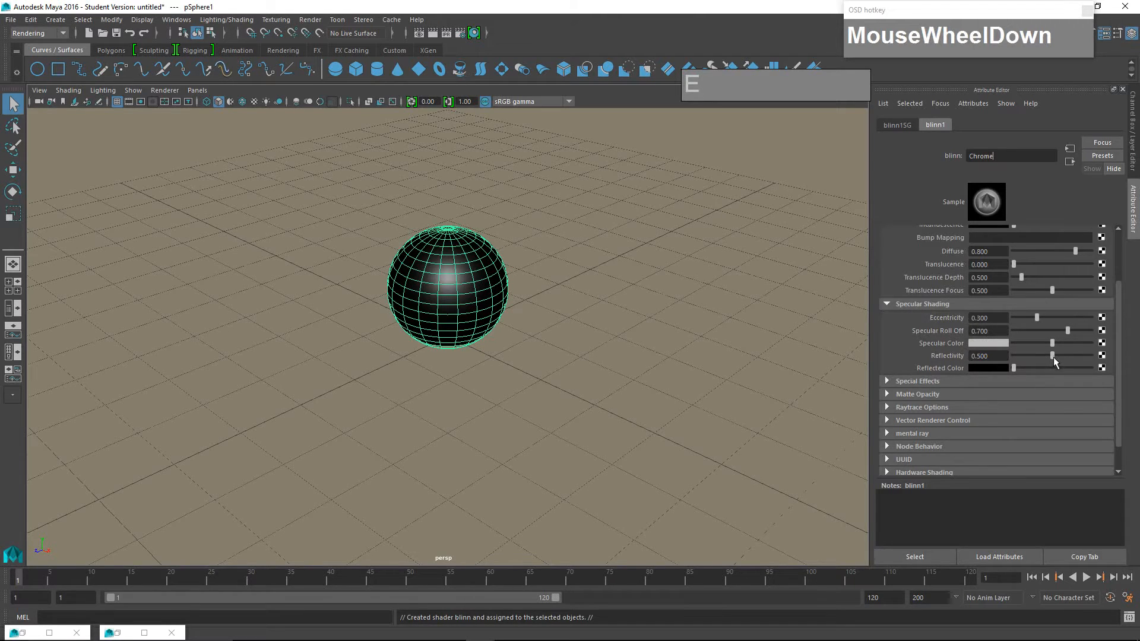
drag(1053, 357, 1122, 352)
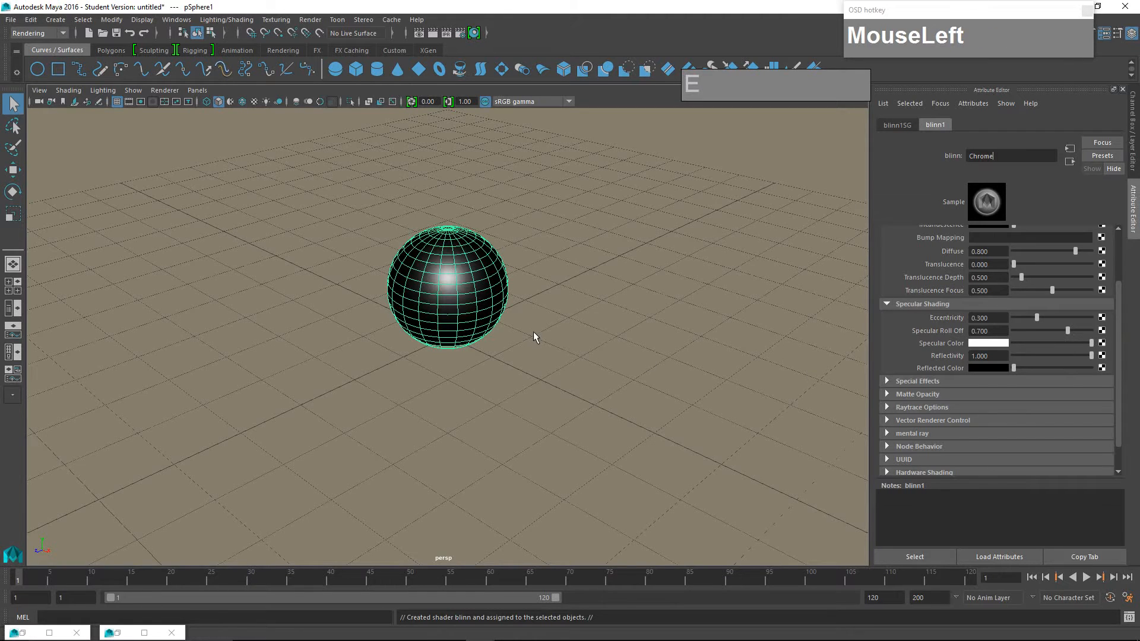
Frame the sphere closer in the perspective view and render the current frame with Maya Software
scroll(533, 333, up, 2)
shift+middle_click(558, 331)
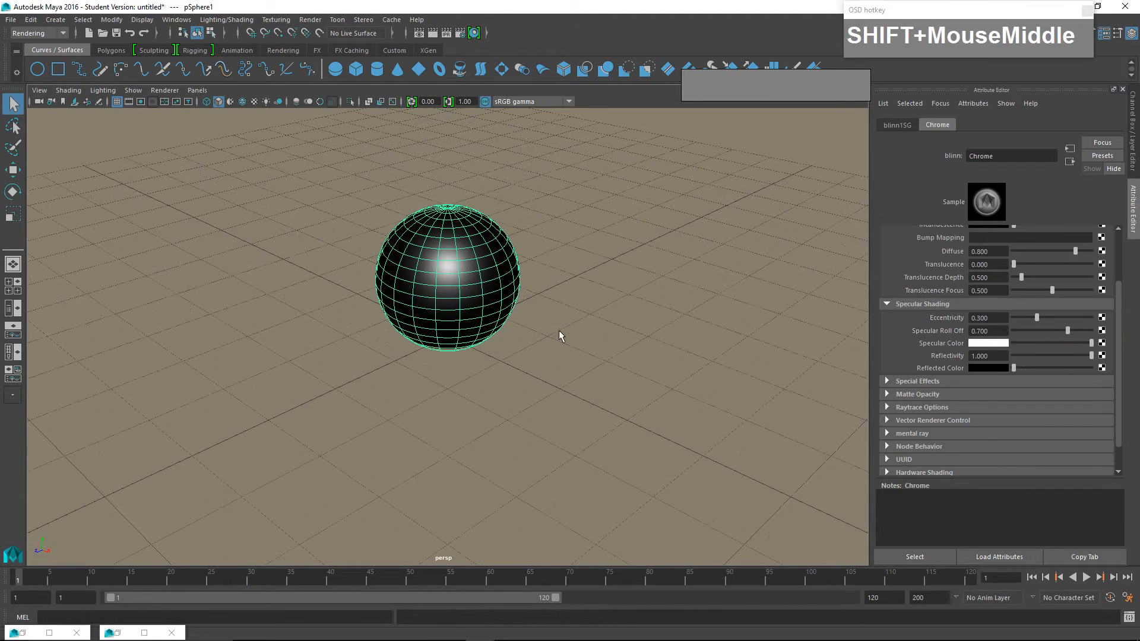
alt+middle_drag(571, 297, 576, 311)
key(alt)
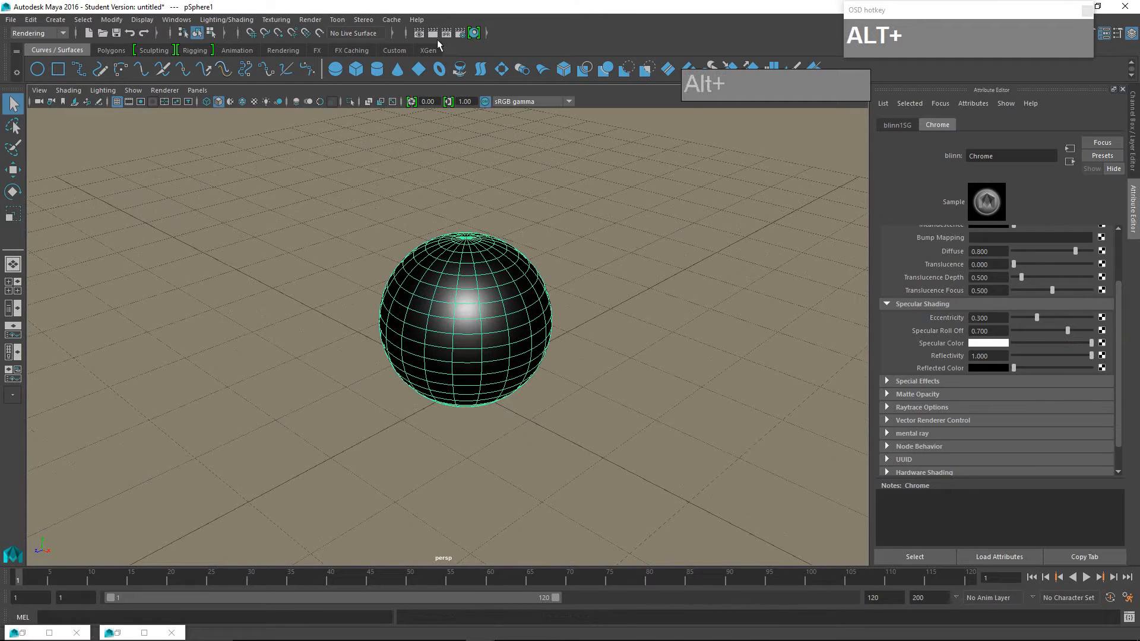
click(433, 37)
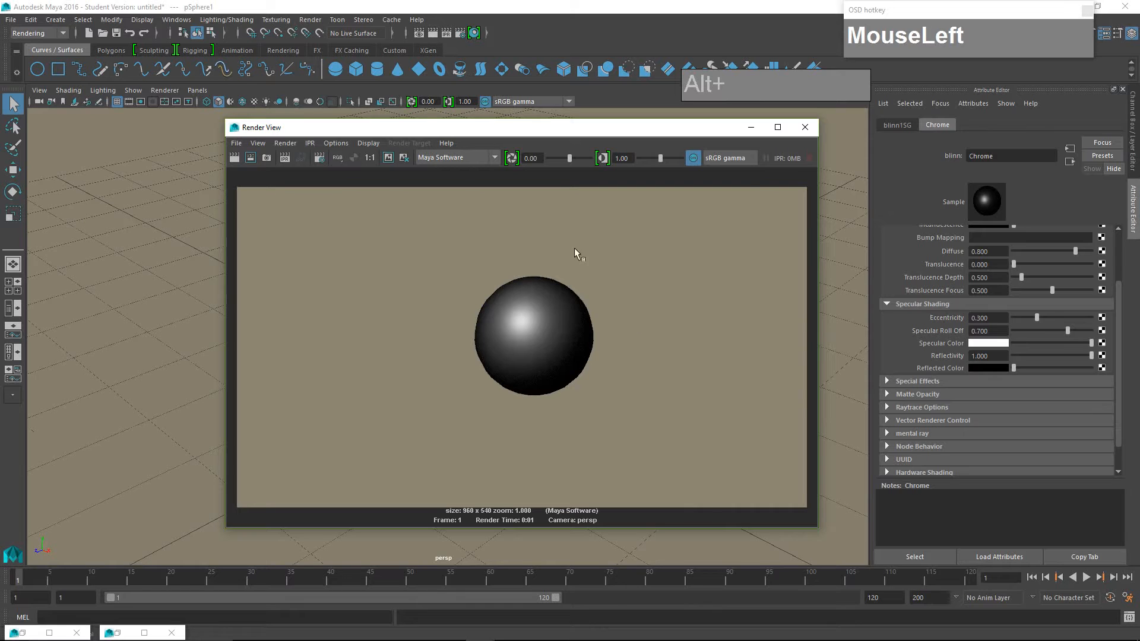
Switch the renderer to mental ray and render the frame again
click(453, 158)
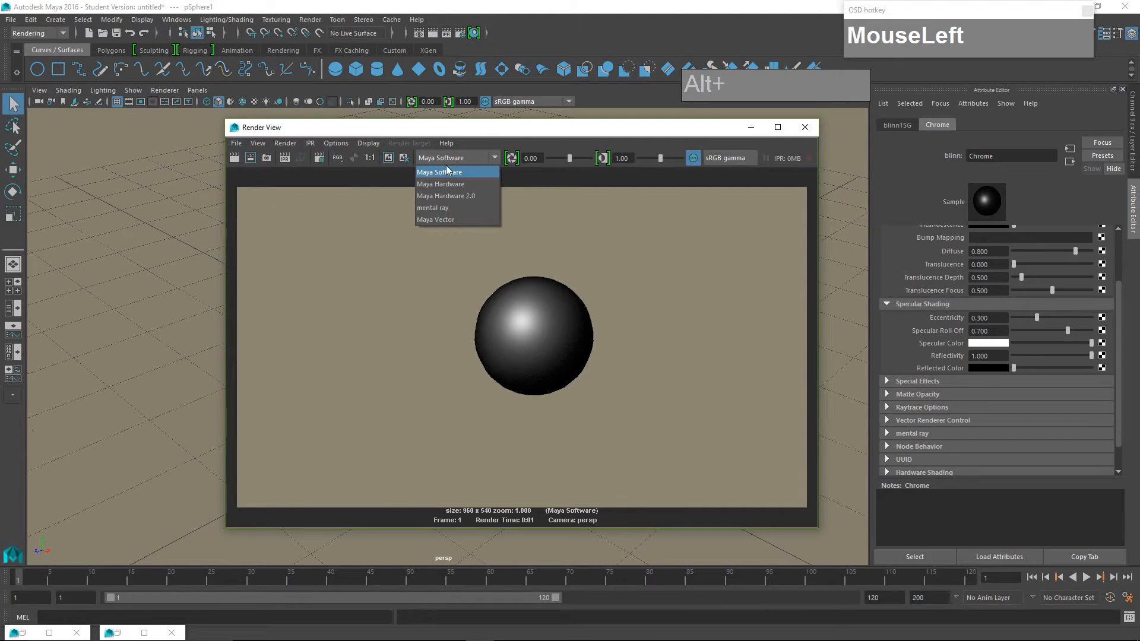
click(430, 209)
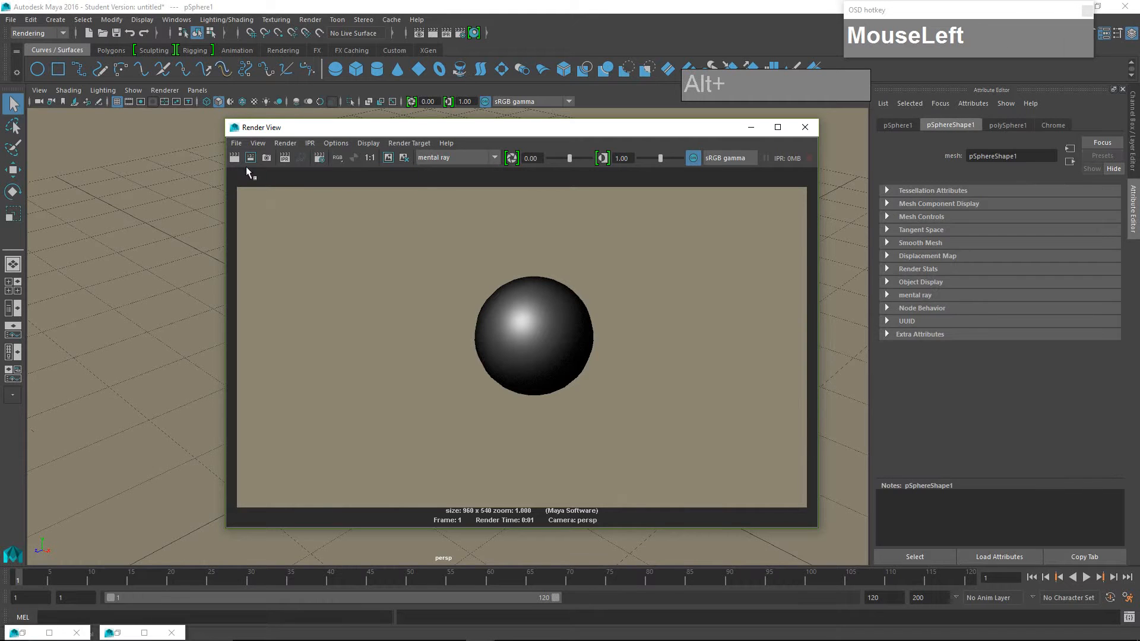
click(235, 159)
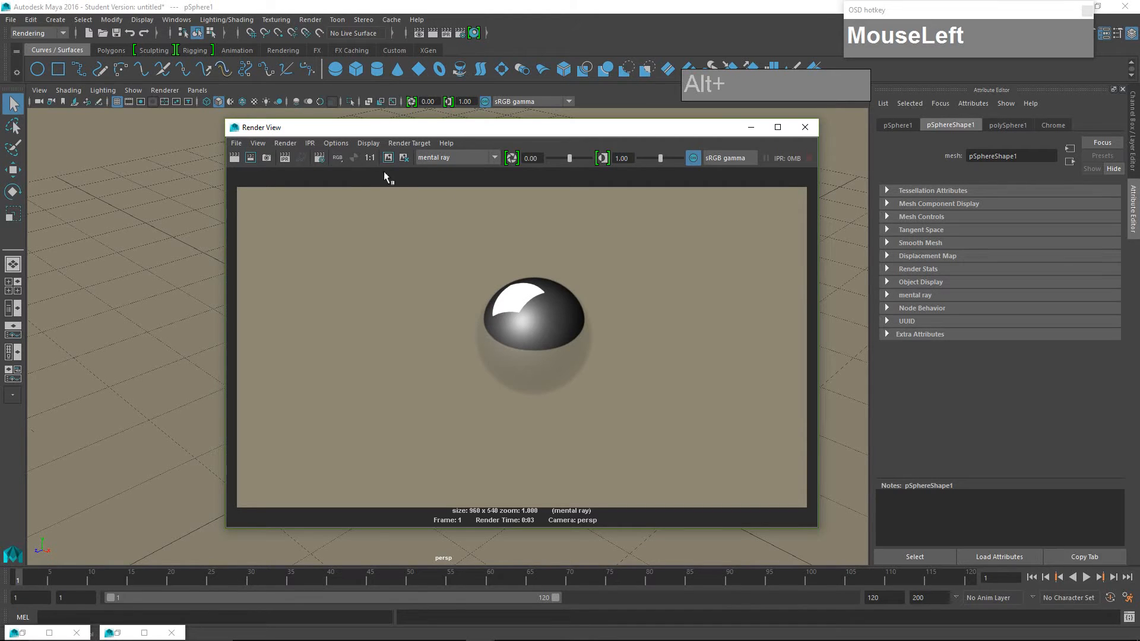
In the render settings, keep mental ray as the renderer and disable the default light in the render options
click(319, 158)
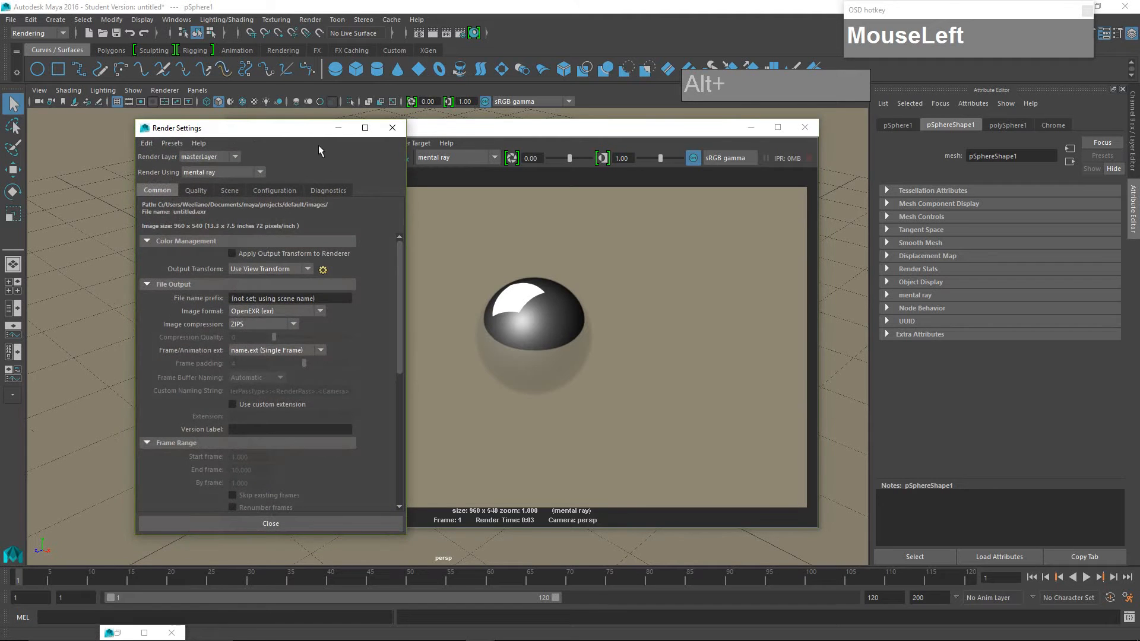
drag(304, 131, 367, 76)
click(257, 120)
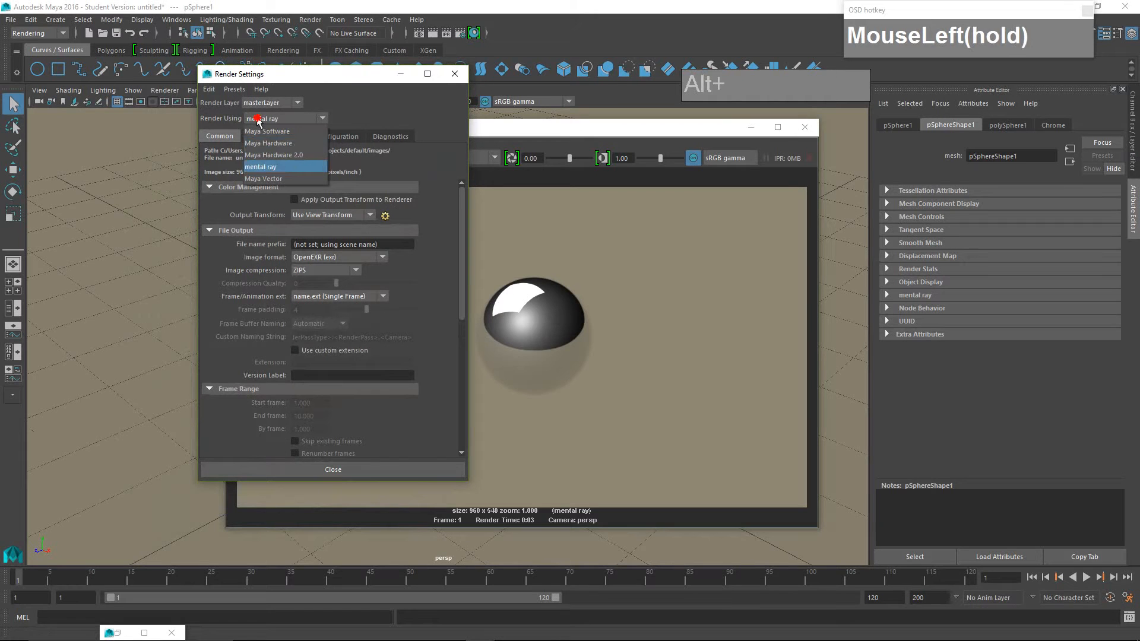
click(261, 167)
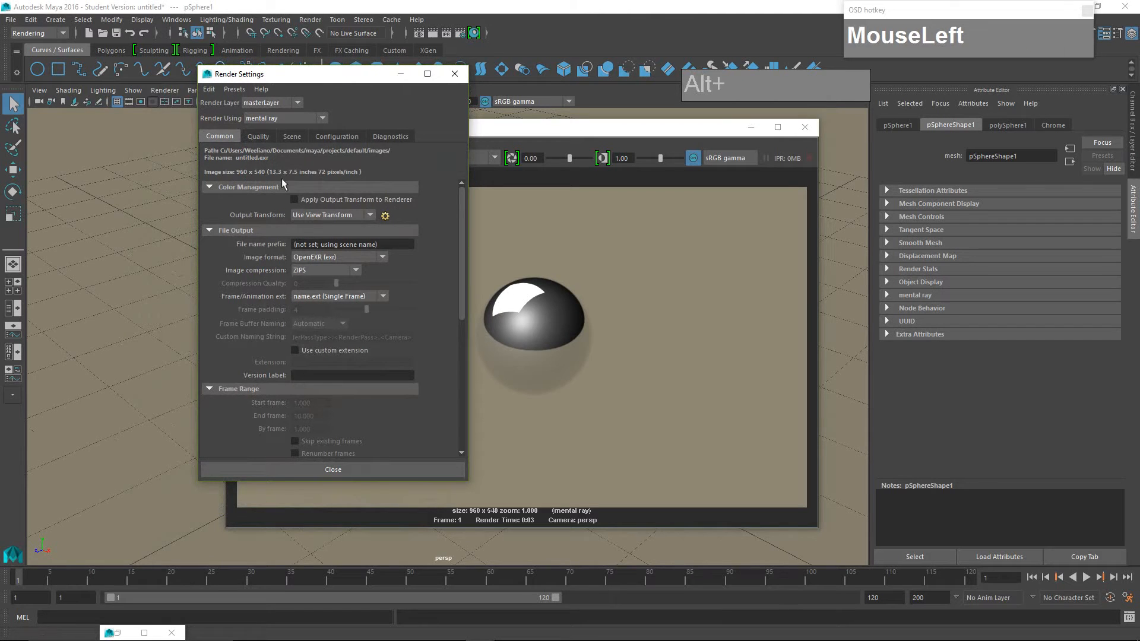
scroll(315, 219, down, 5)
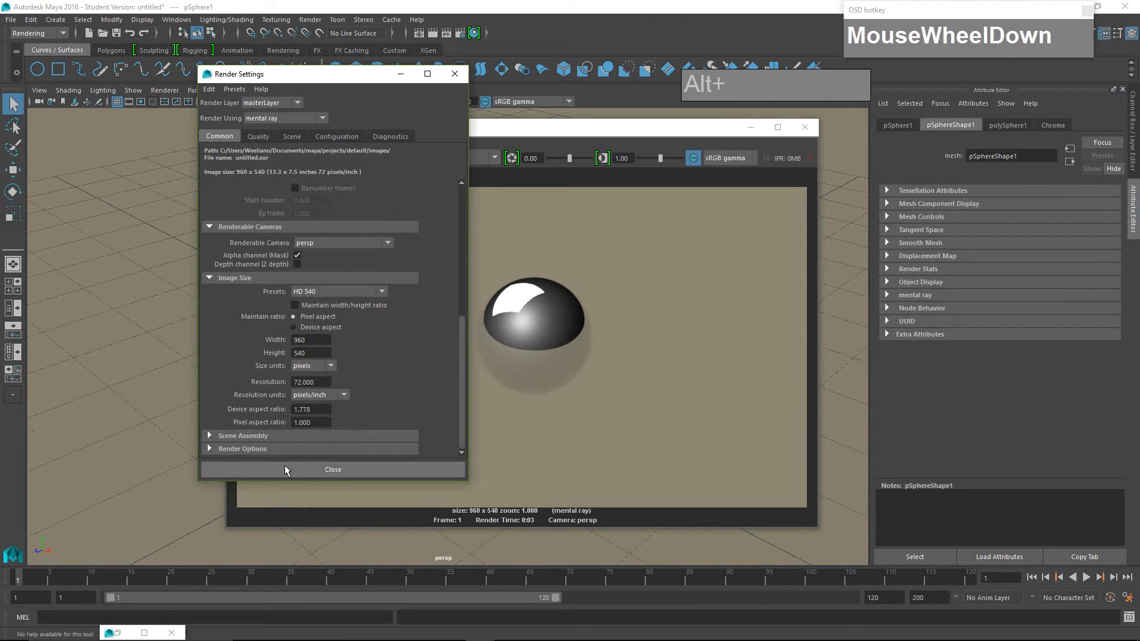
click(252, 449)
scroll(296, 436, down, 3)
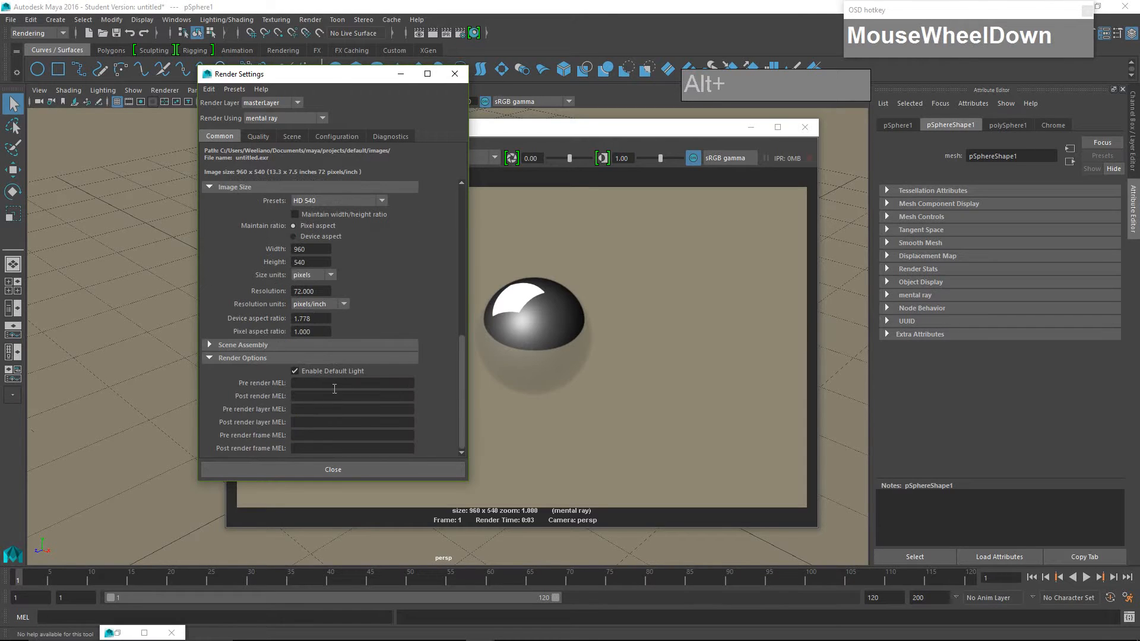
click(296, 371)
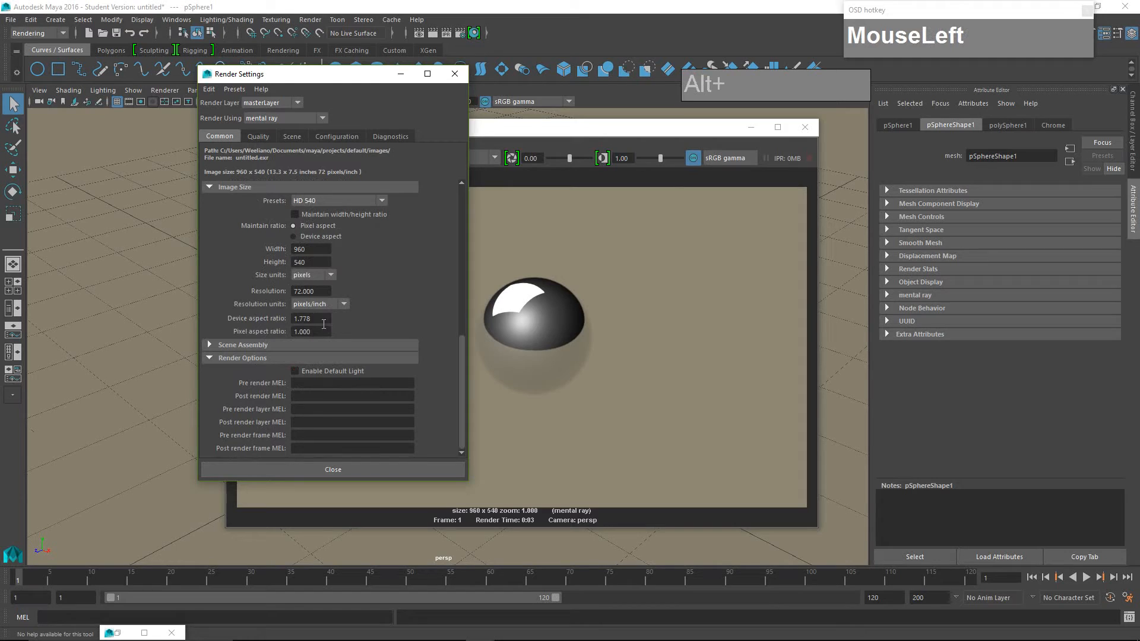
Set the Indirect Diffuse (GI) Mode to Finalgather in the mental ray quality settings and close the render settings
click(257, 140)
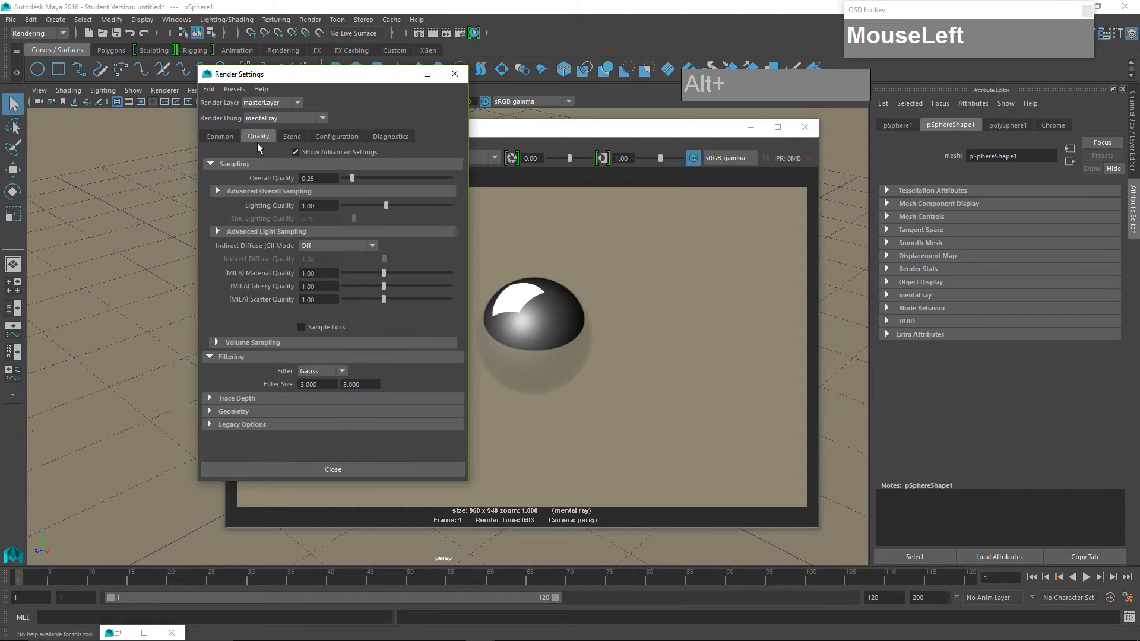
click(331, 245)
click(332, 285)
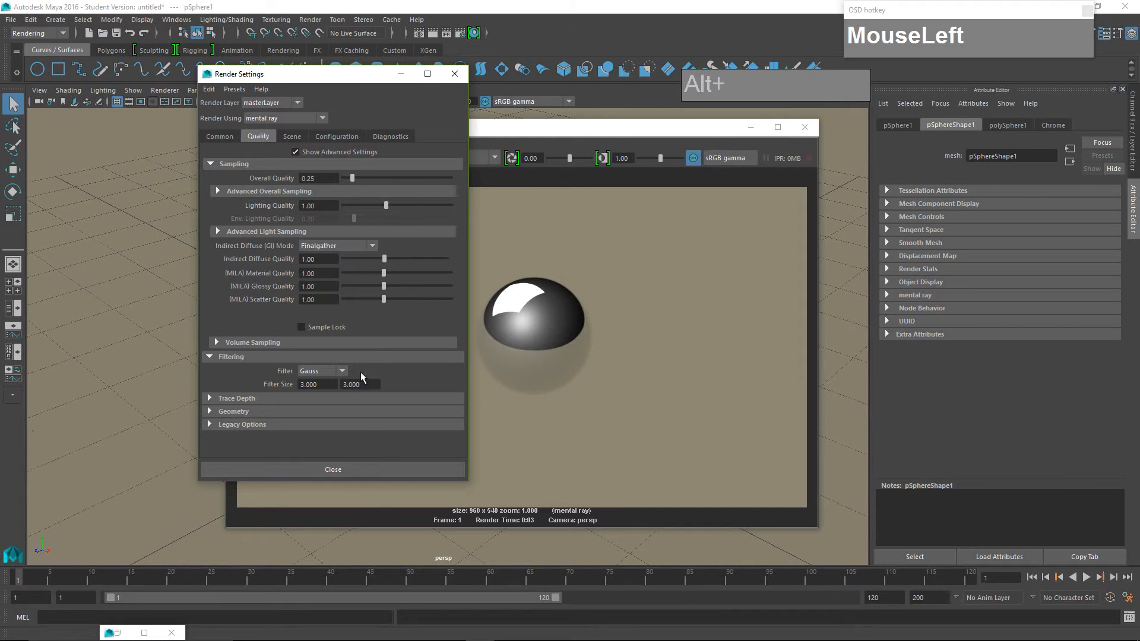
click(332, 469)
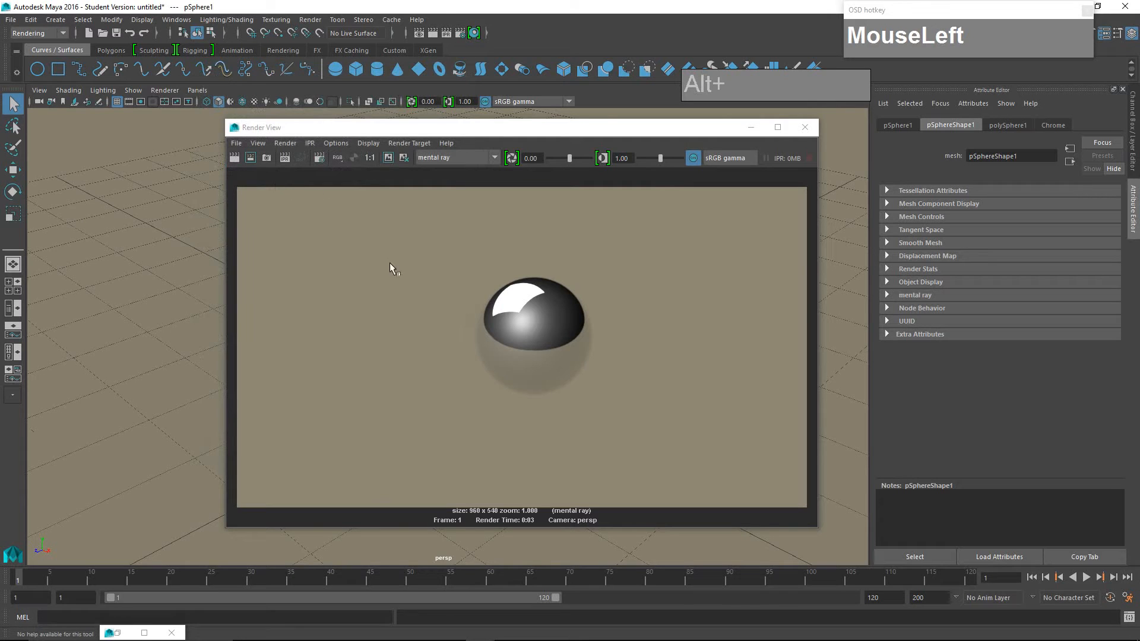
Keep the existing image in the Render View, render the frame again with mental ray, and minimize the Render View
click(389, 158)
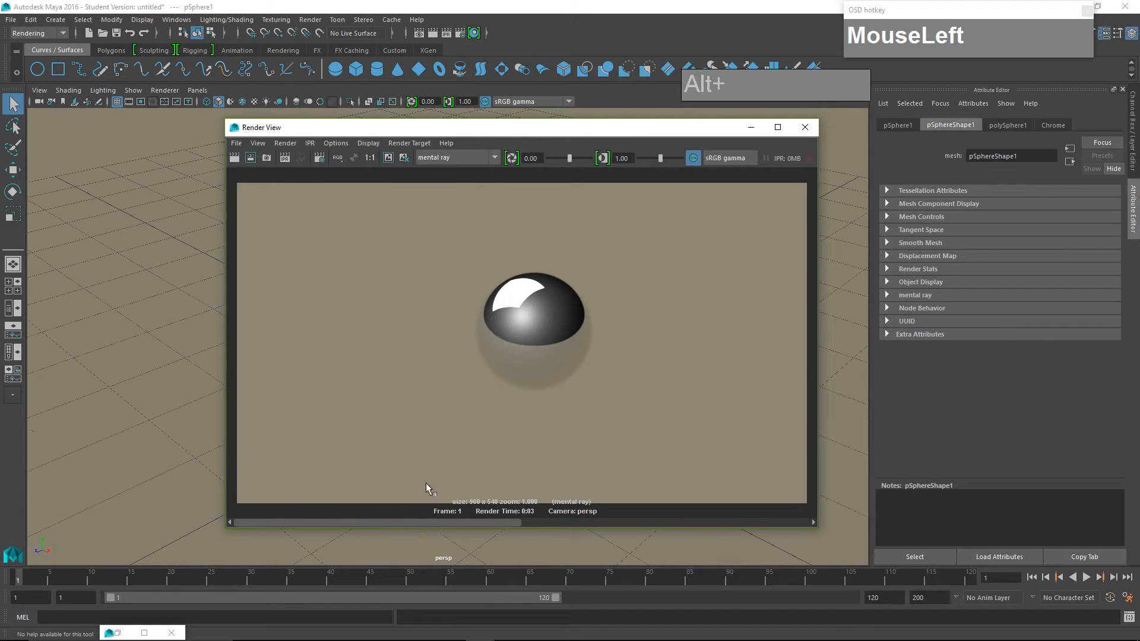
click(234, 159)
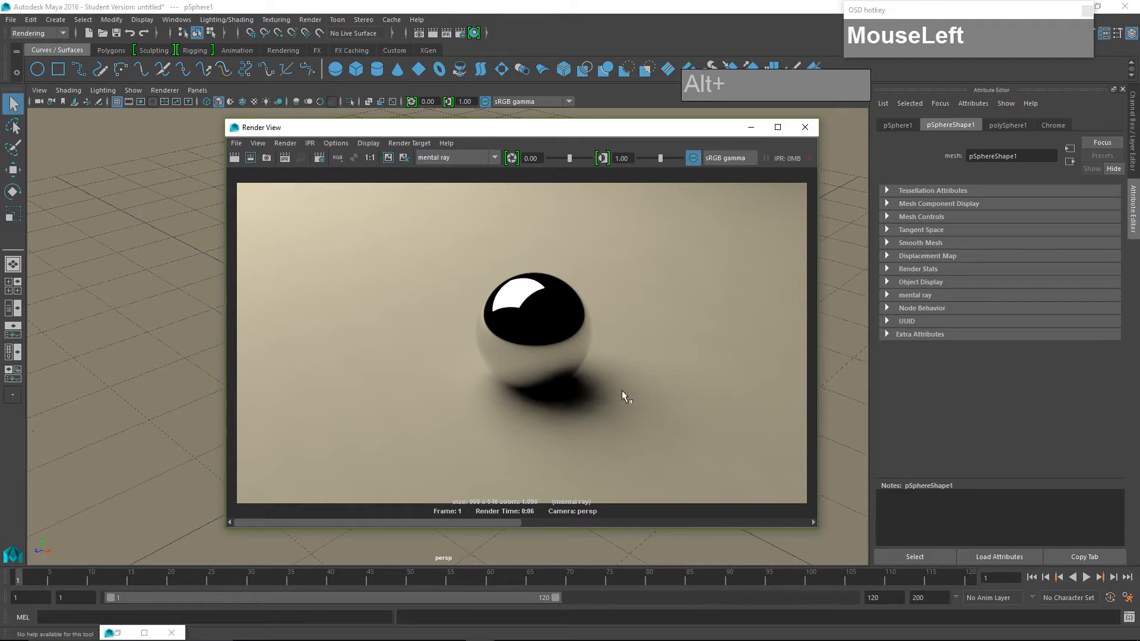
drag(627, 127, 508, 102)
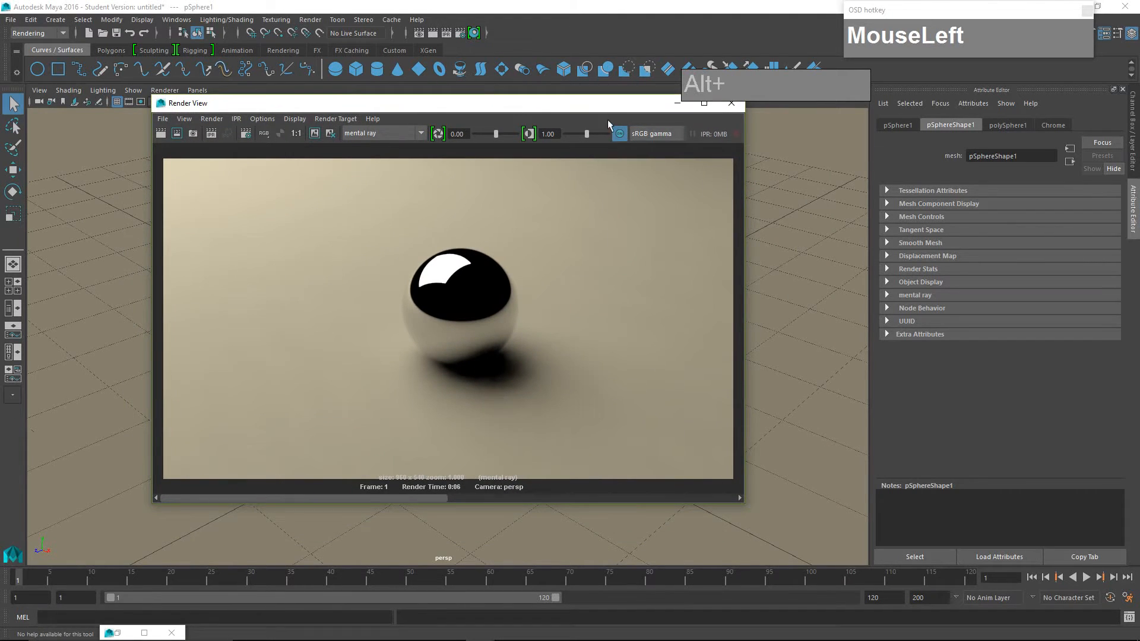
drag(614, 104, 593, 138)
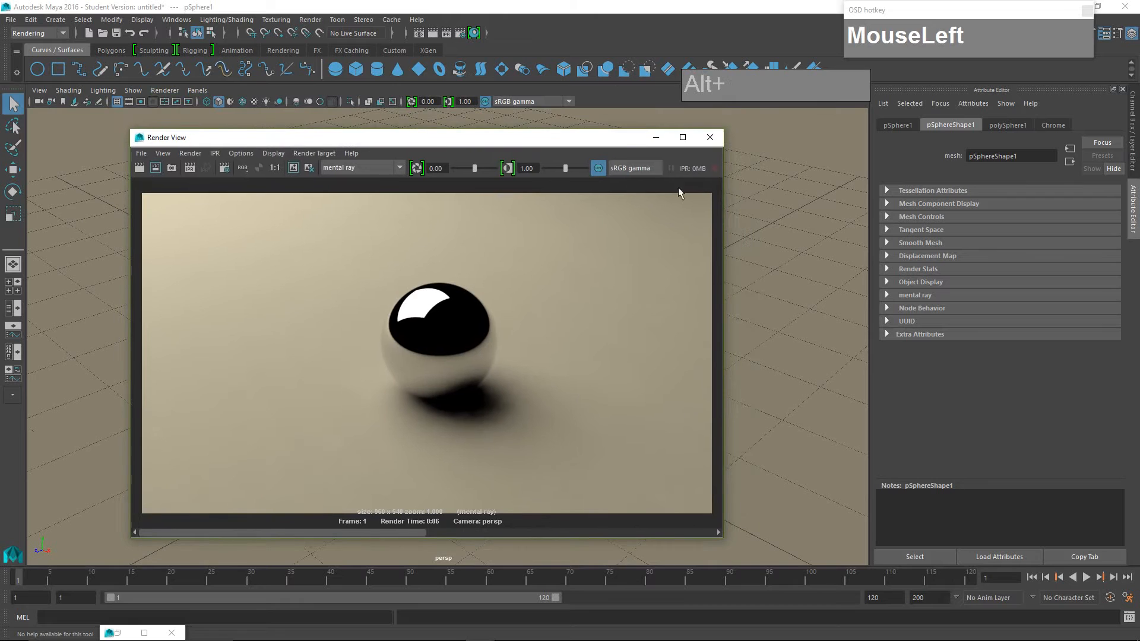
click(652, 139)
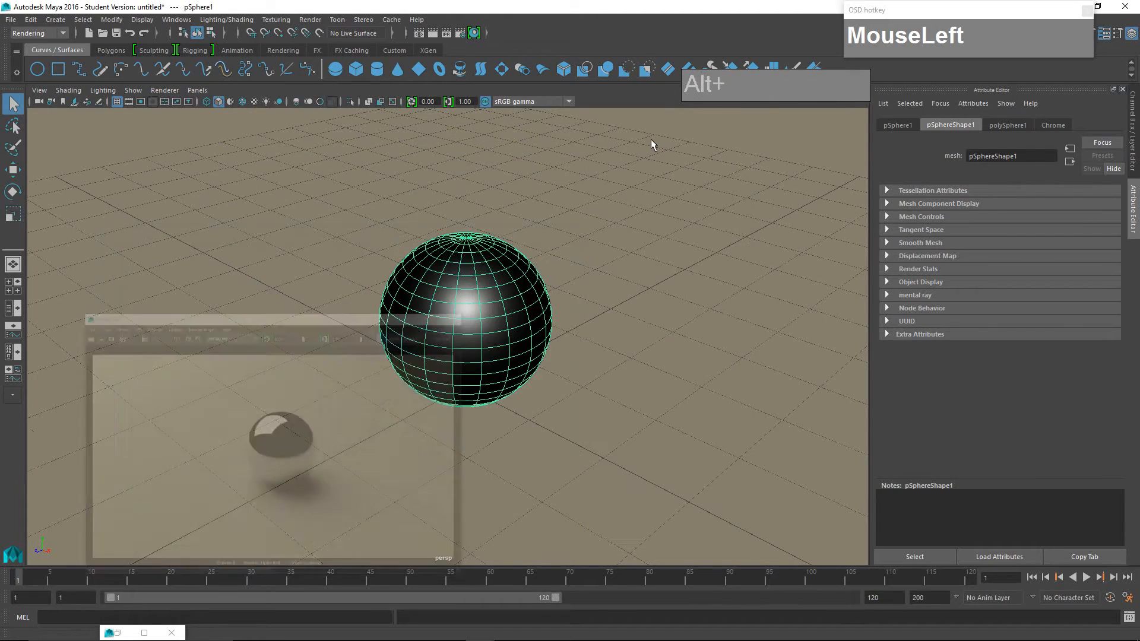
Duplicate the chrome sphere and move the copy along the ground so it sits beside the original
scroll(467, 325, down, 5)
scroll(467, 326, up, 3)
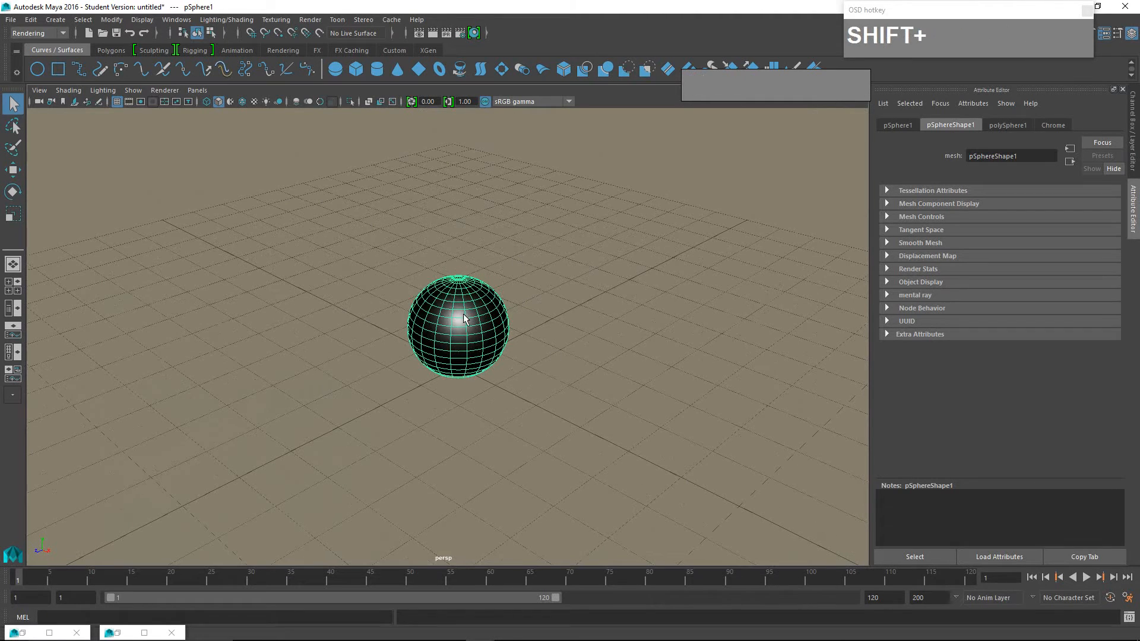
key(shift+d)
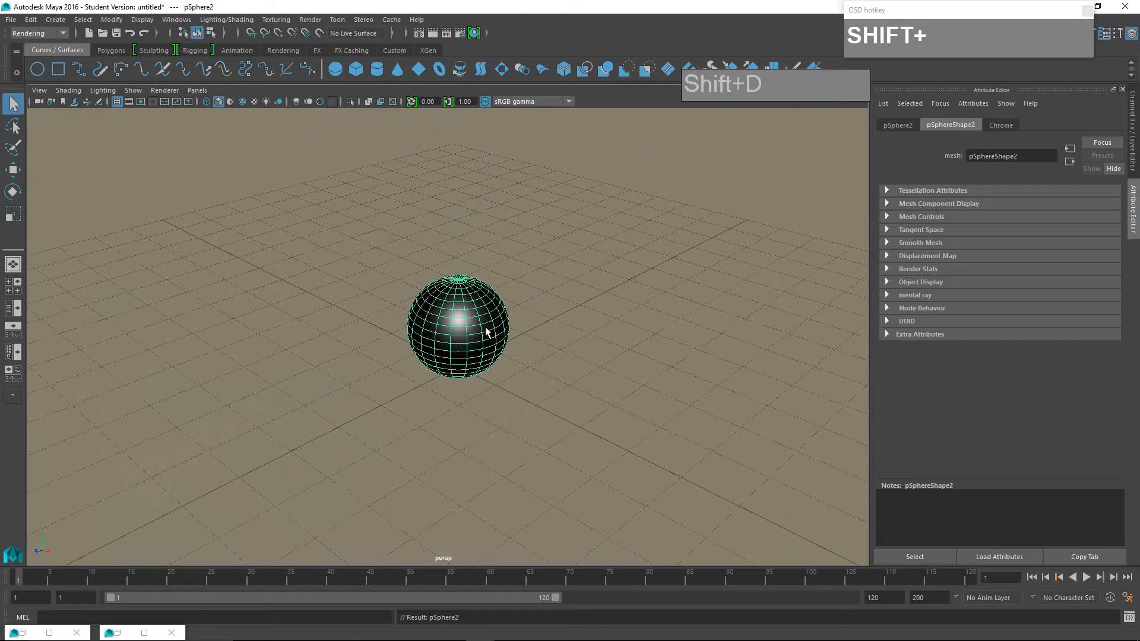
key(w)
drag(411, 348, 635, 357)
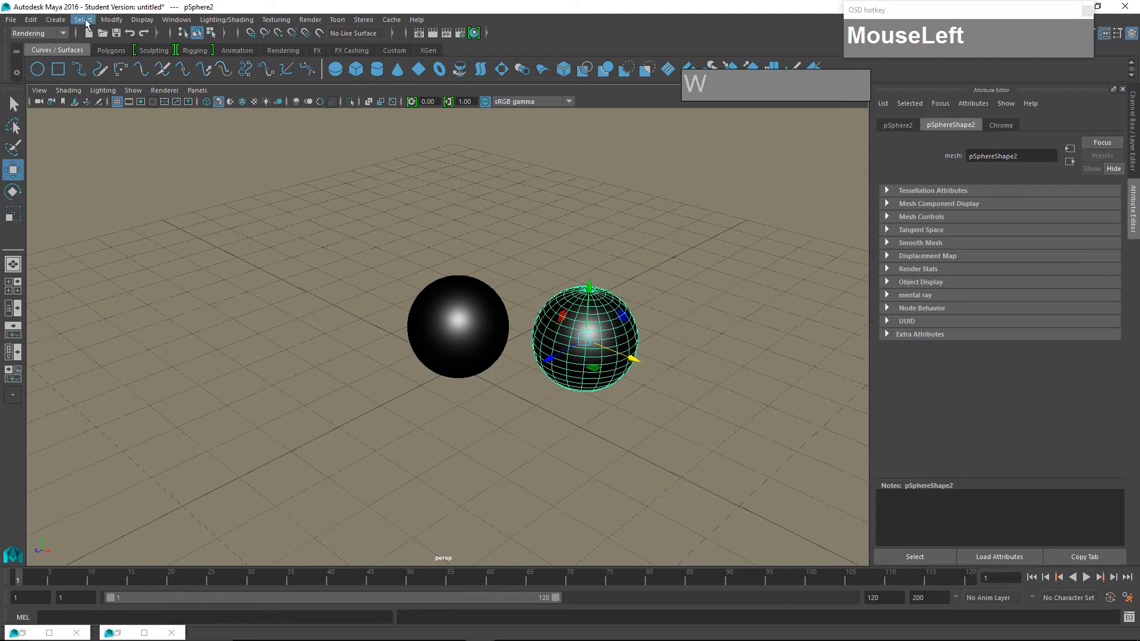
Create a camera with an aim and look through camera1 in the viewport
click(56, 19)
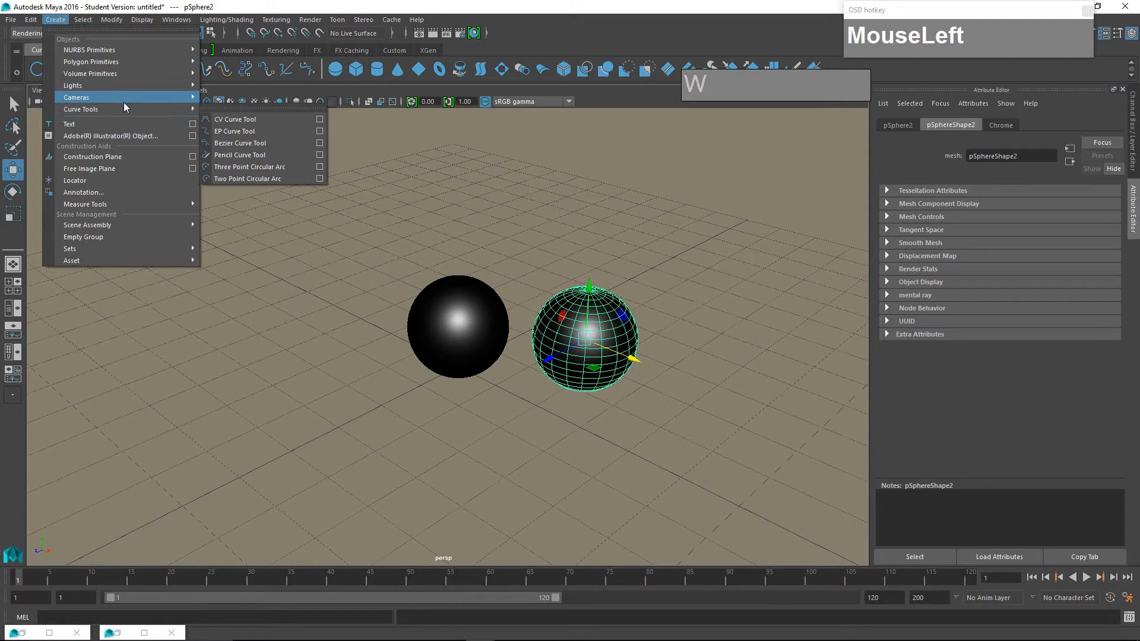
mouse_move(124, 100)
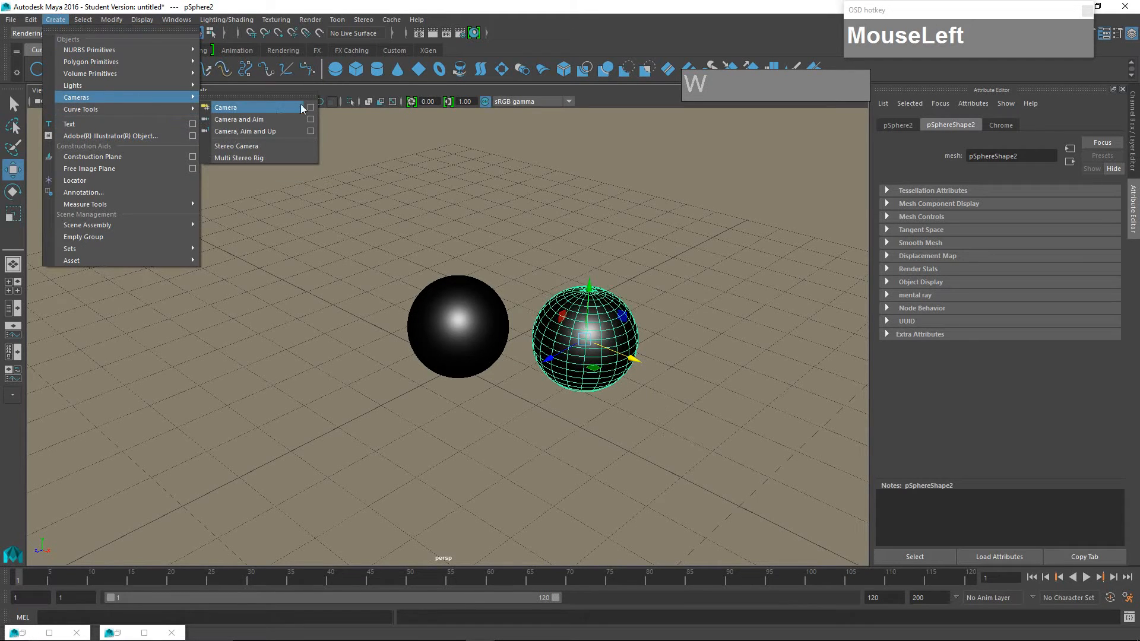
click(263, 120)
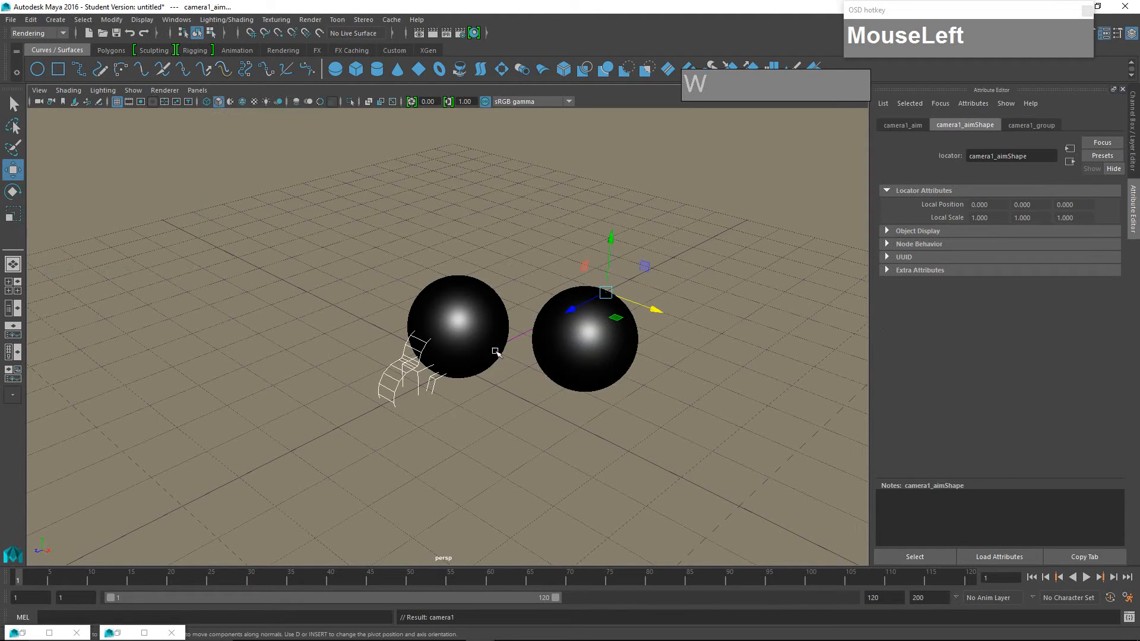
click(197, 91)
mouse_move(206, 104)
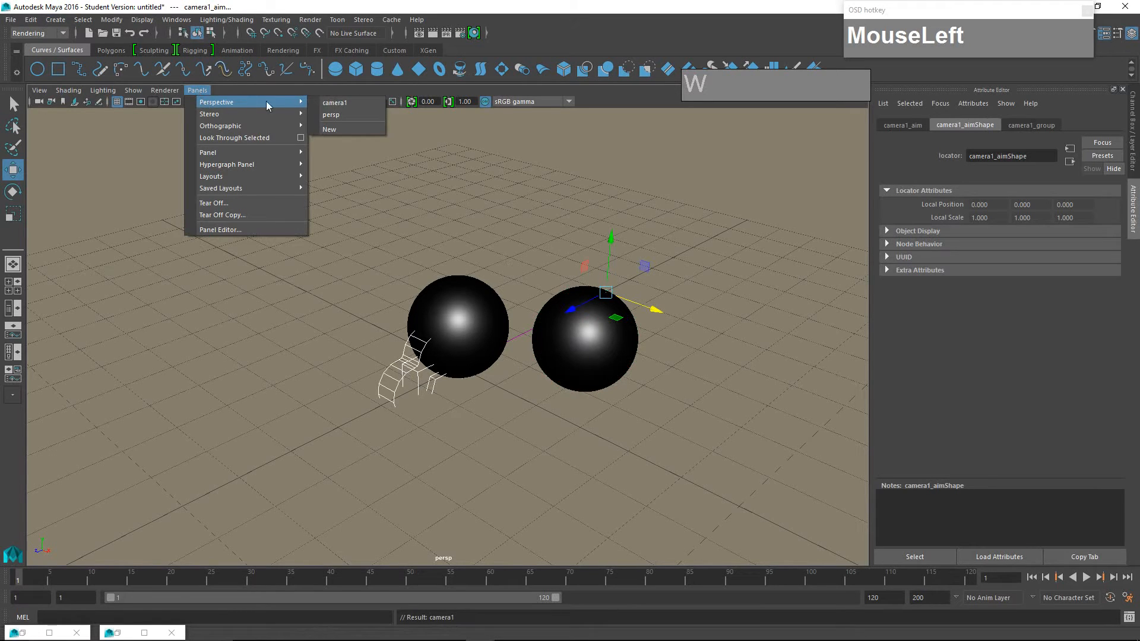
click(335, 104)
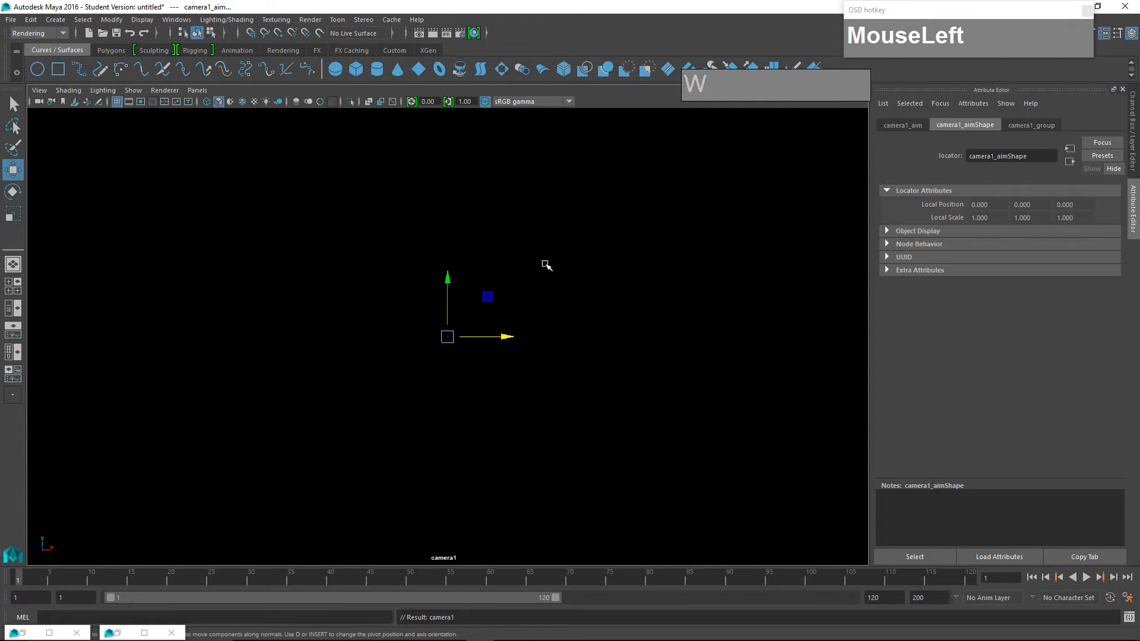
Position camera1 to look down at both spheres from an angle, with the pair near the center of the view
alt+middle_drag(545, 265, 501, 326)
scroll(508, 303, down, 5)
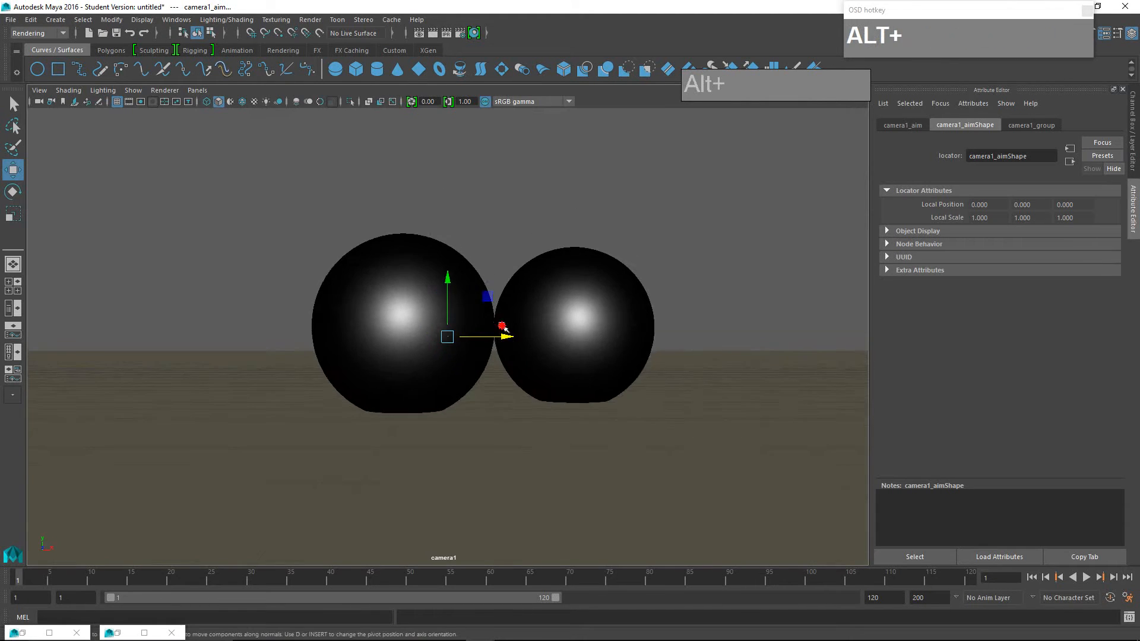
alt+drag(501, 326, 428, 344)
alt+middle_drag(428, 344, 541, 295)
alt+drag(539, 288, 550, 315)
alt+middle_drag(550, 314, 618, 262)
alt+drag(619, 262, 626, 251)
alt+middle_drag(626, 252, 545, 275)
alt+drag(545, 275, 560, 296)
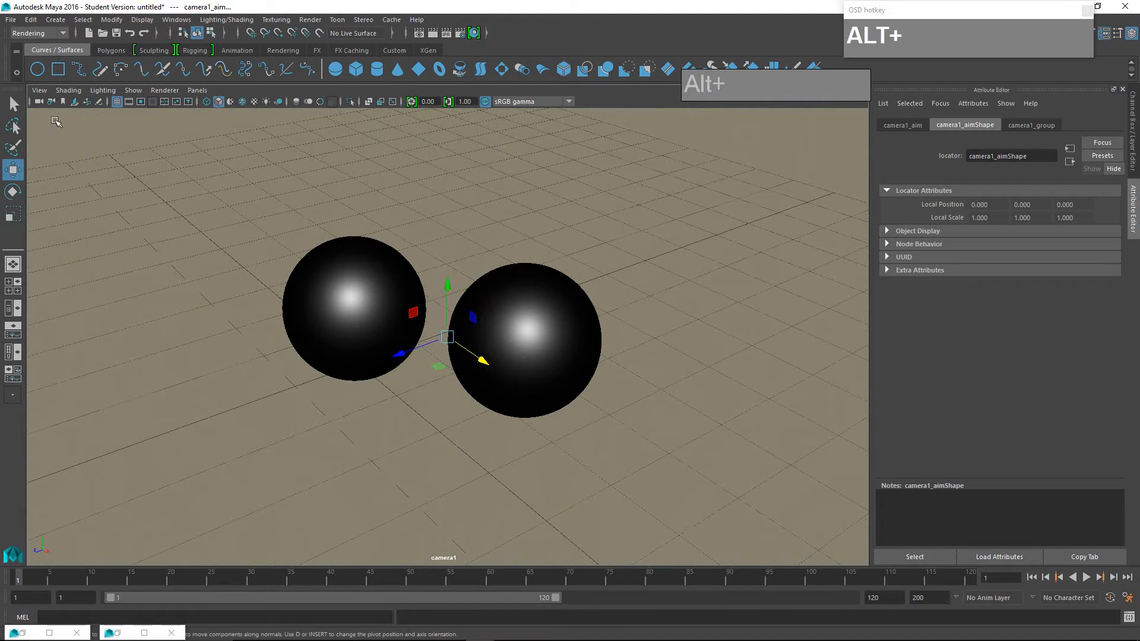
Turn on the Resolution Gate for camera1, set its fit to Overscan, and close the camera settings
click(39, 91)
mouse_move(131, 270)
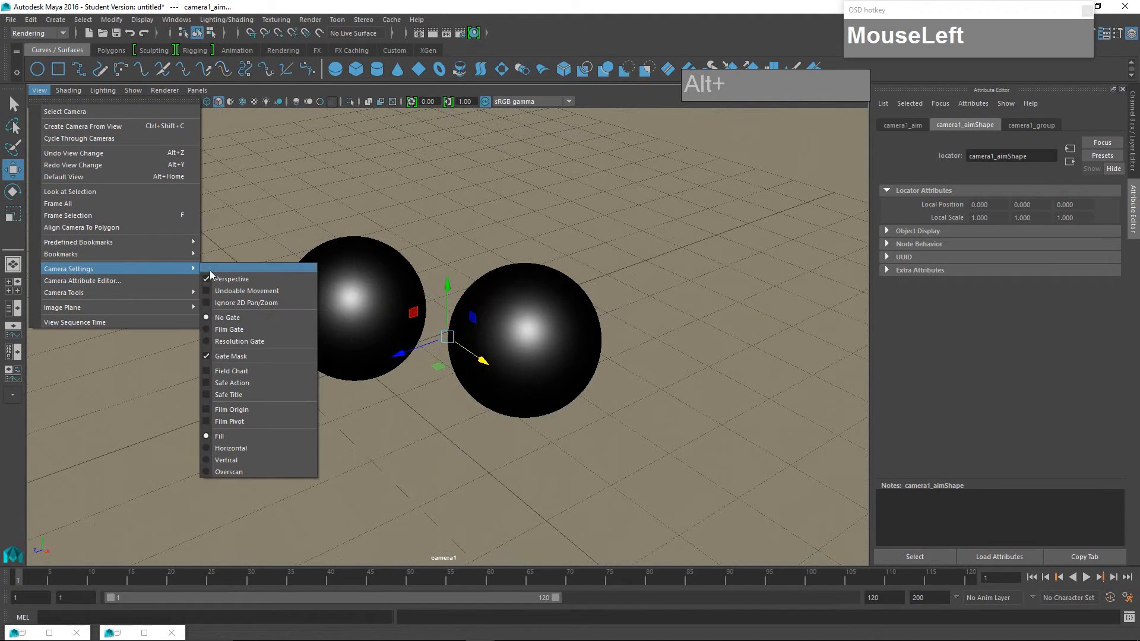
click(247, 271)
drag(255, 254, 724, 151)
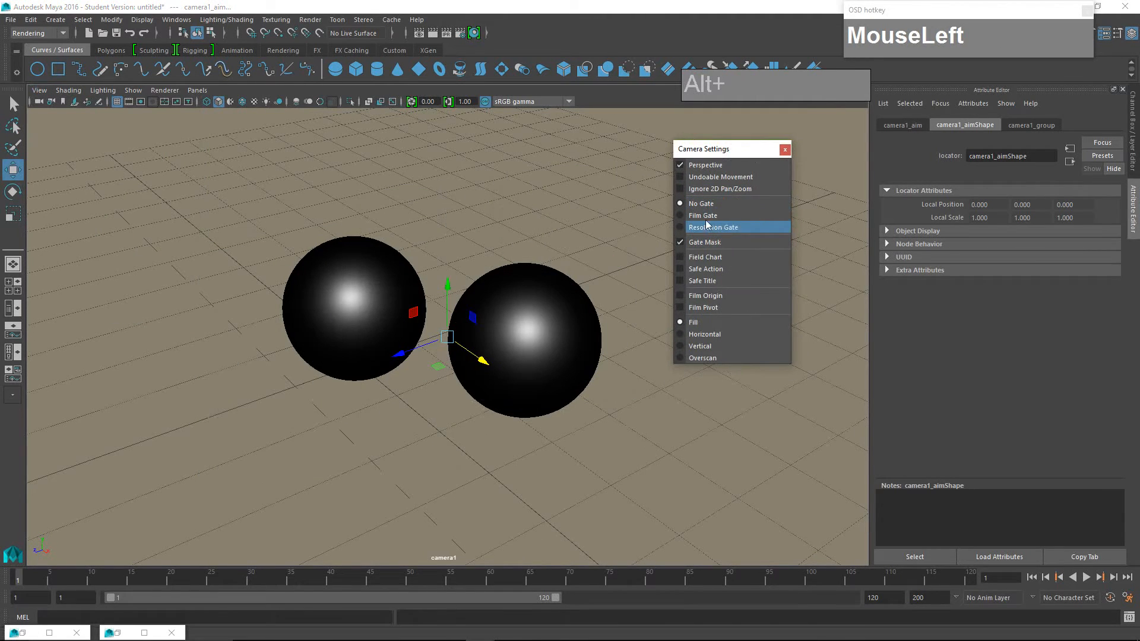
click(683, 229)
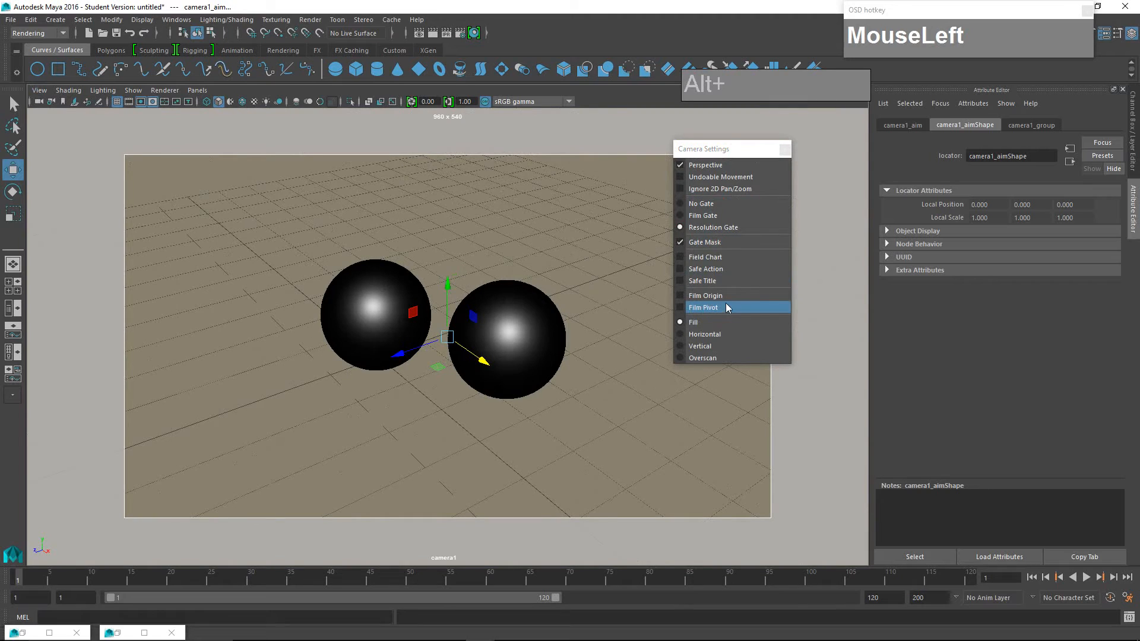
click(681, 358)
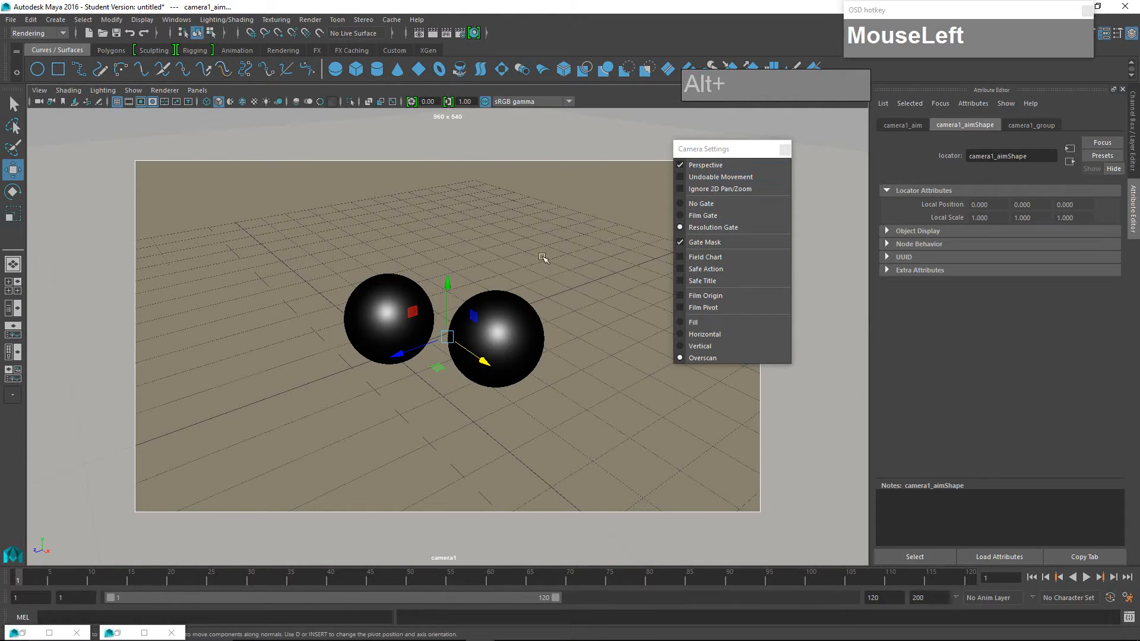
click(785, 151)
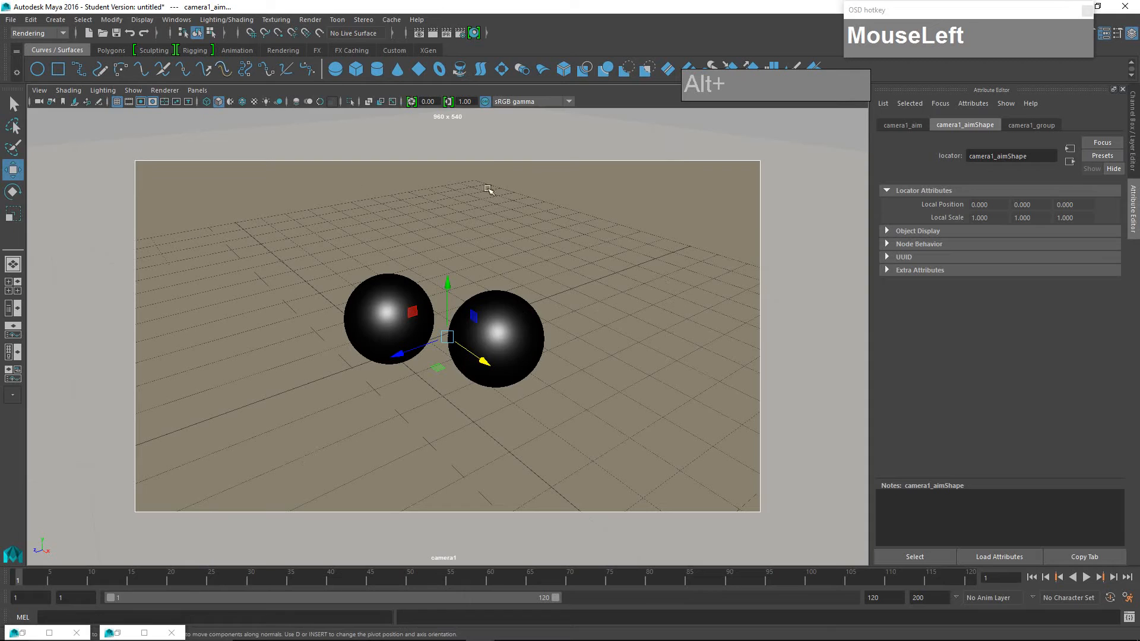
Set the renderable camera to camera1 in the common render settings
click(459, 34)
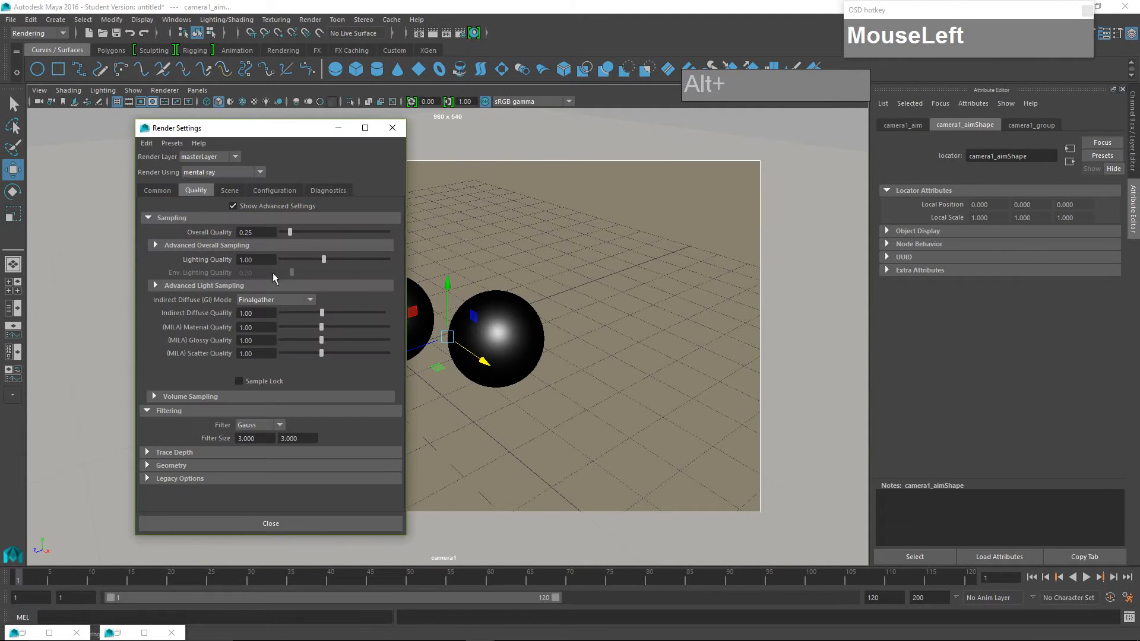
click(154, 190)
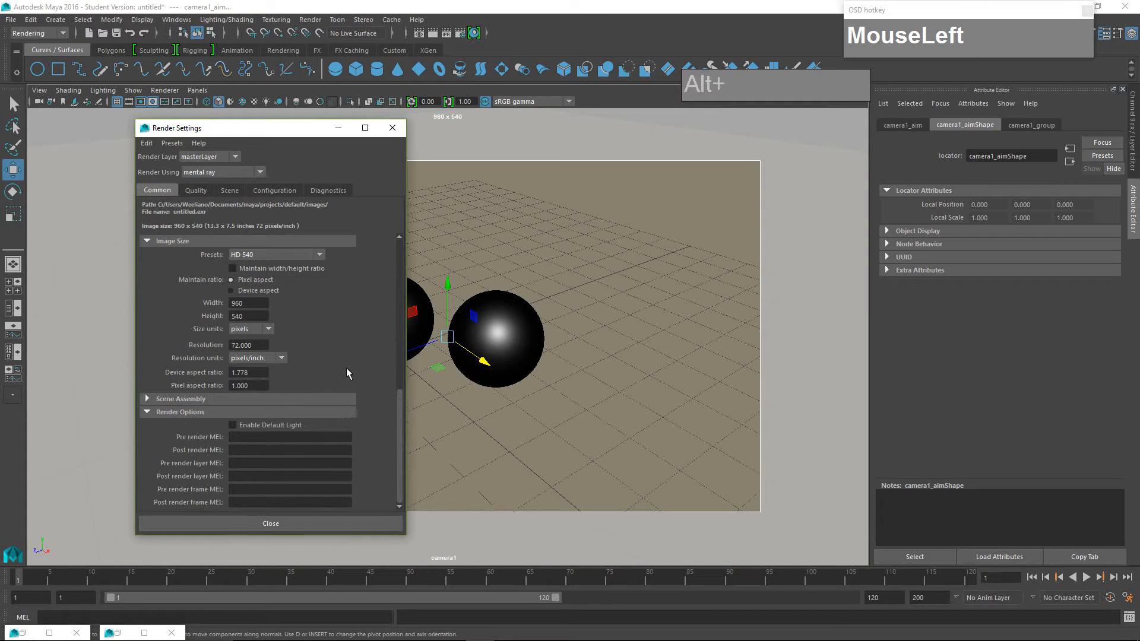
scroll(348, 373, up, 10)
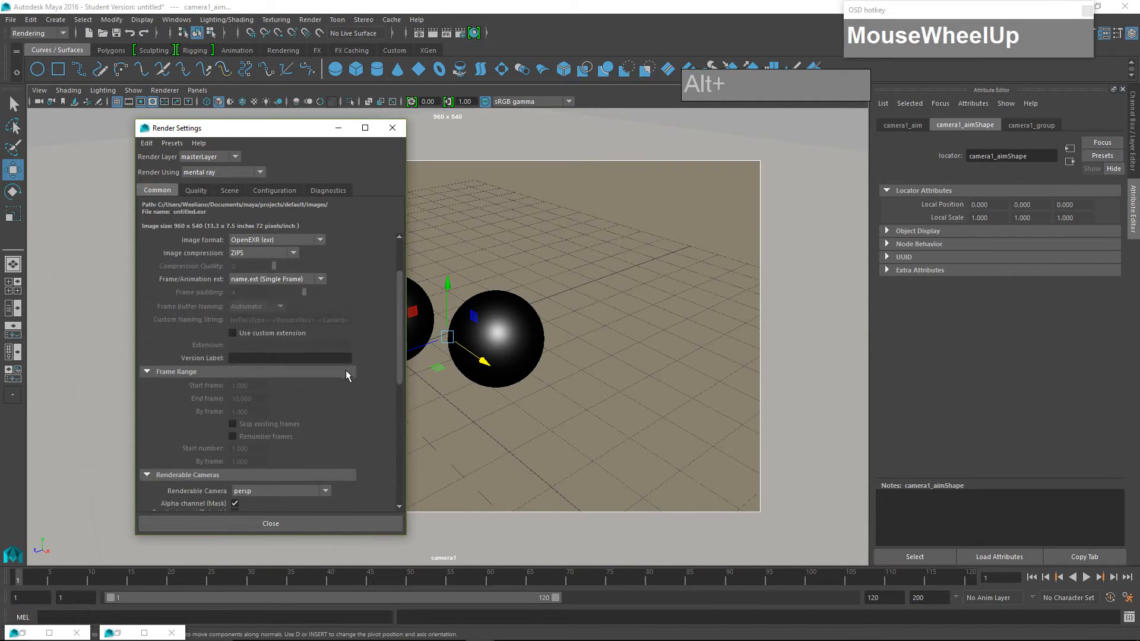
scroll(346, 377, down, 5)
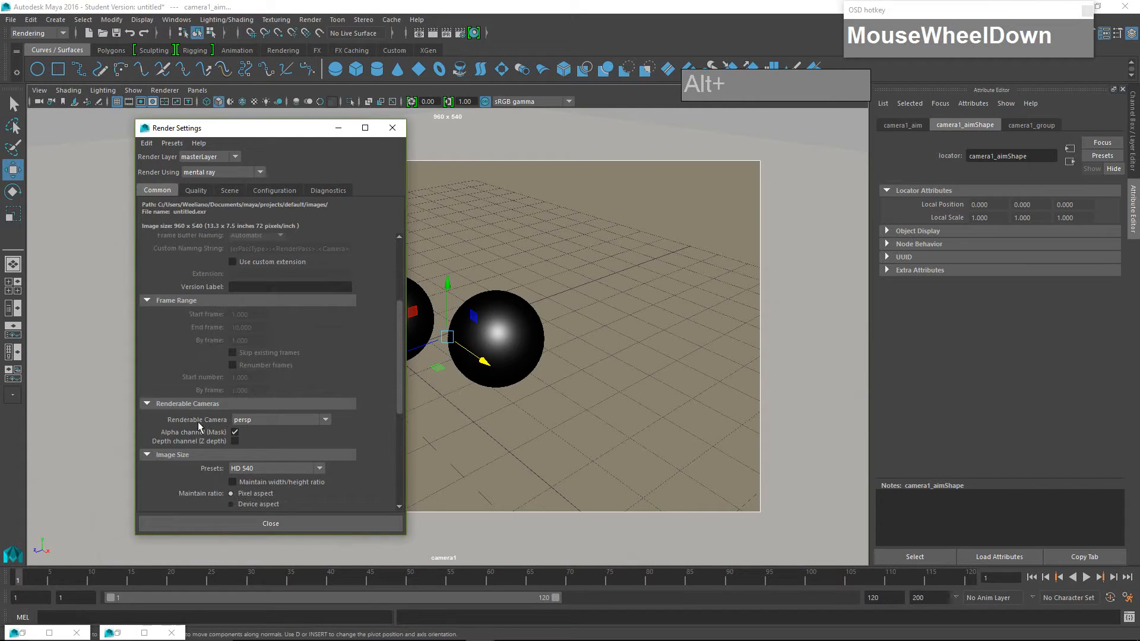
click(255, 419)
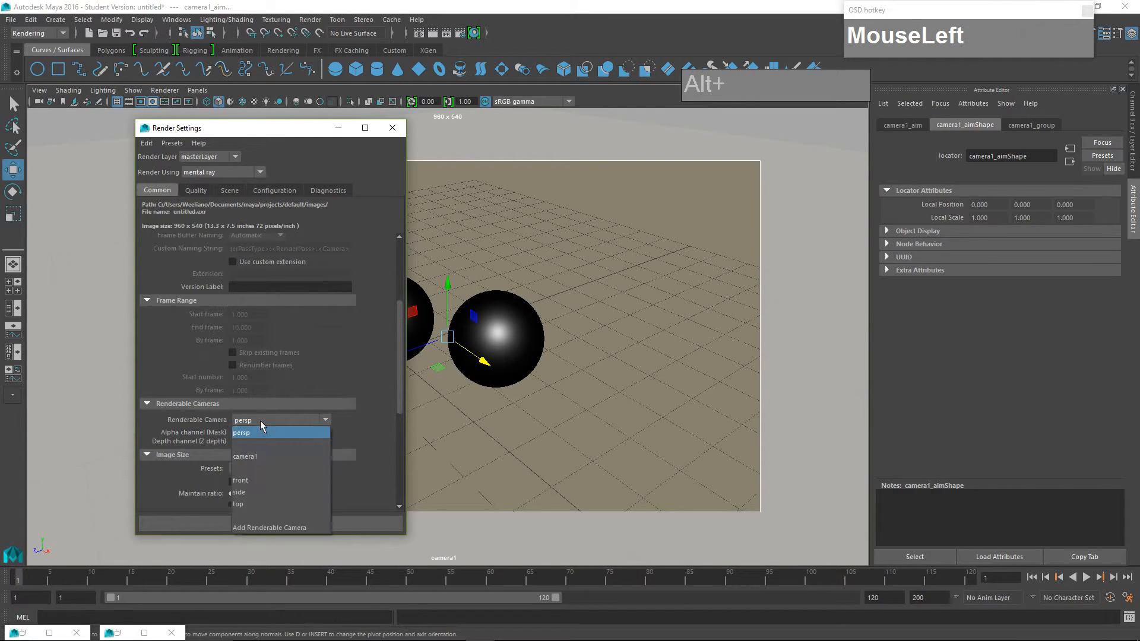
click(253, 459)
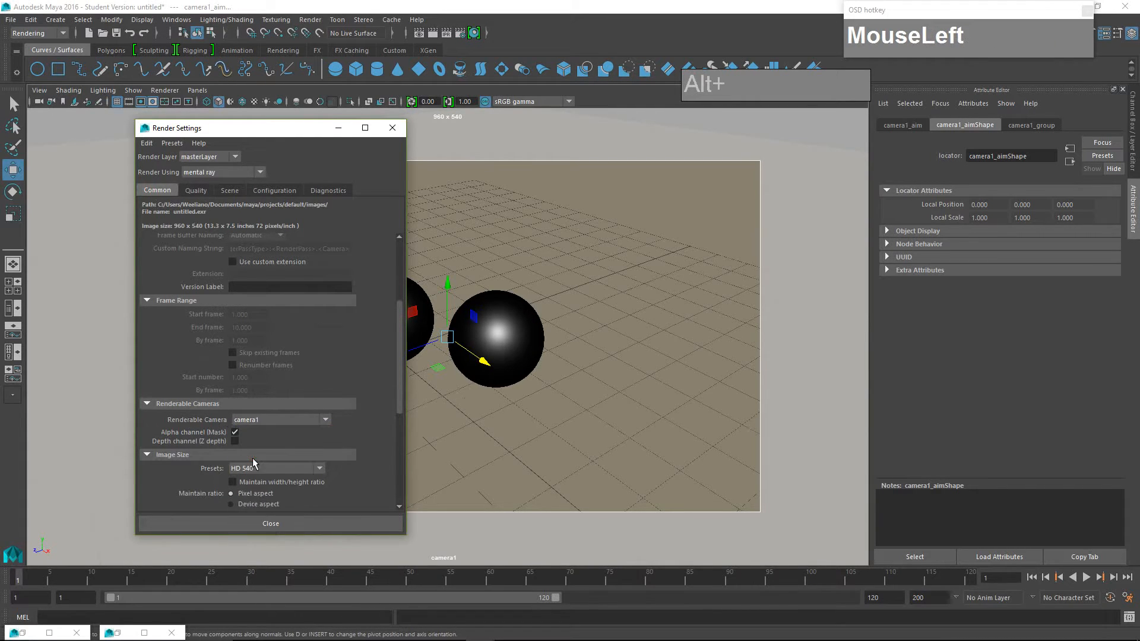
Close the render settings, render the current frame through camera1, and close the finished render
click(326, 523)
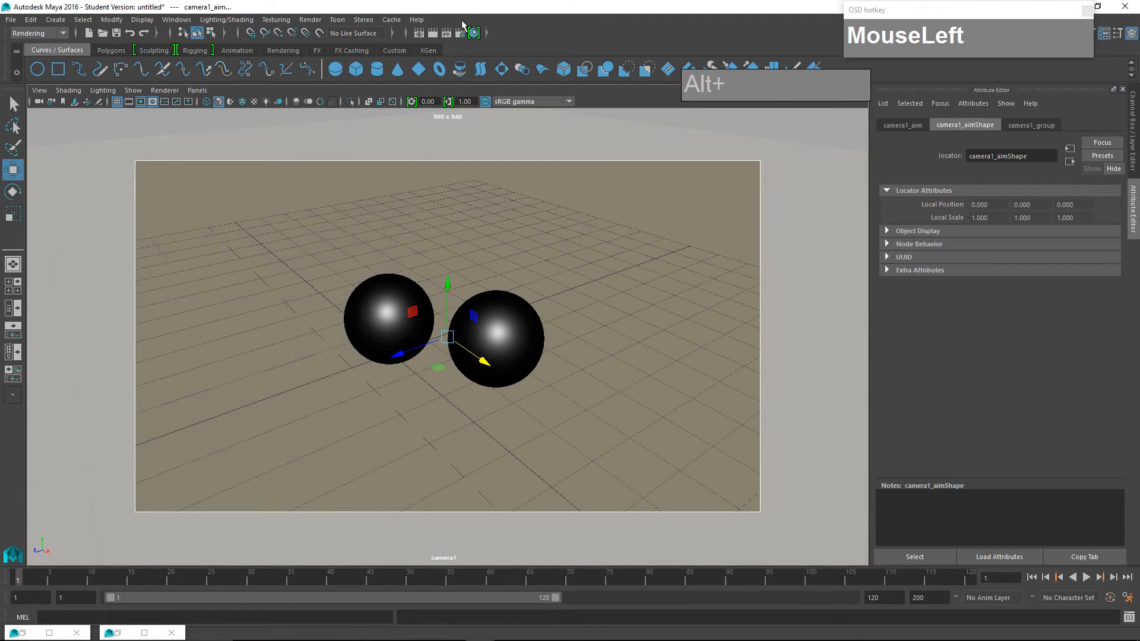
click(432, 33)
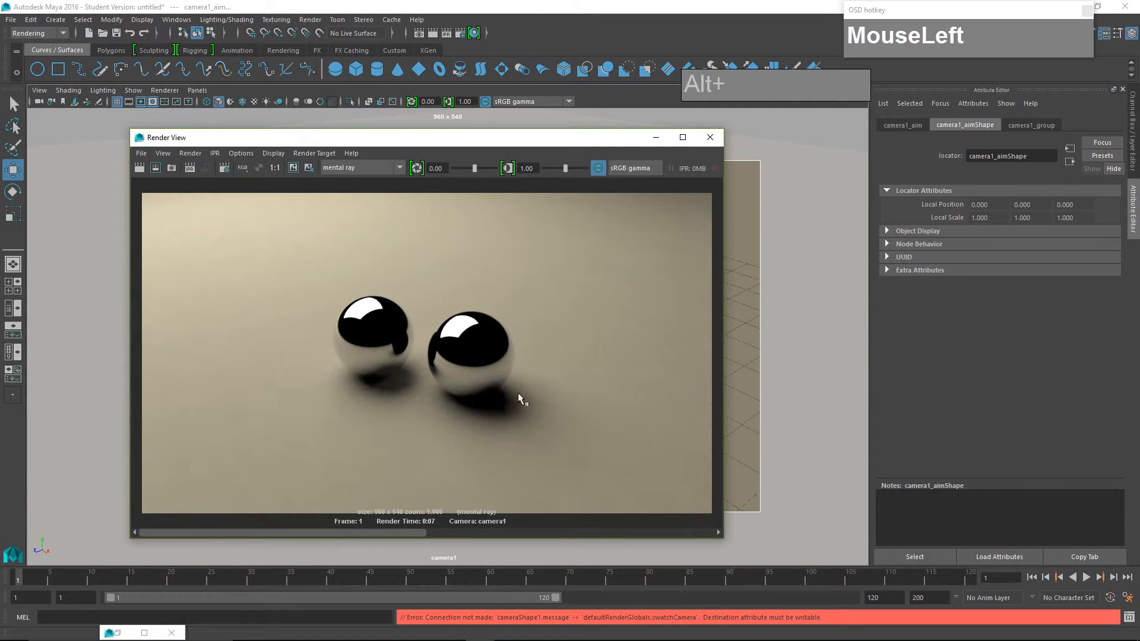
click(710, 137)
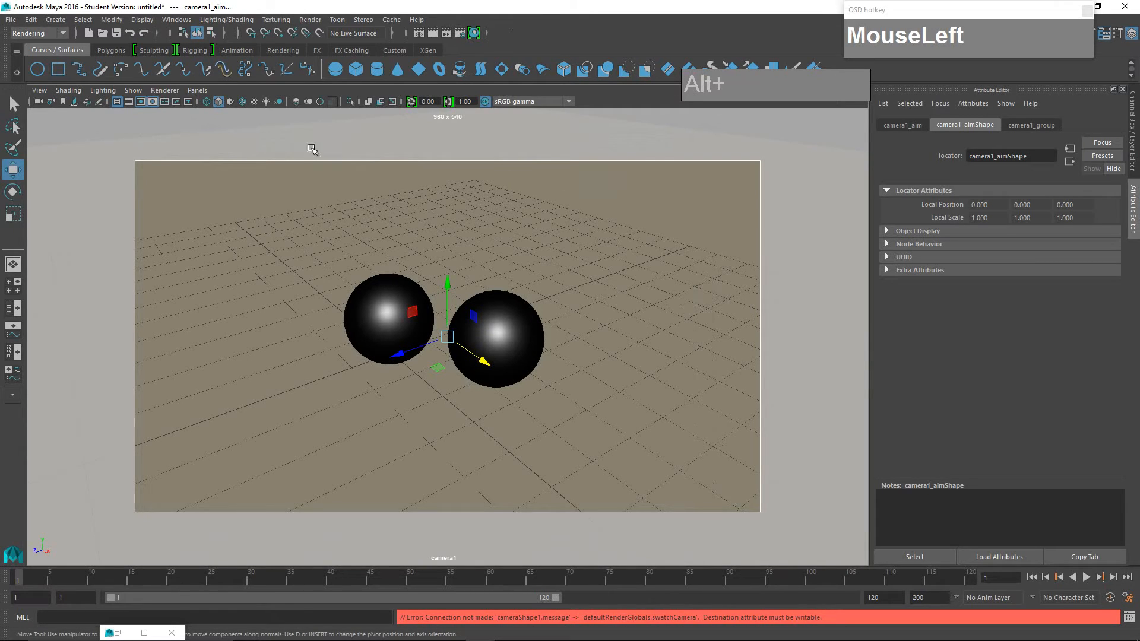
Open the Hypershade, reposition it for access to all its panes, and select the Chrome material
click(474, 33)
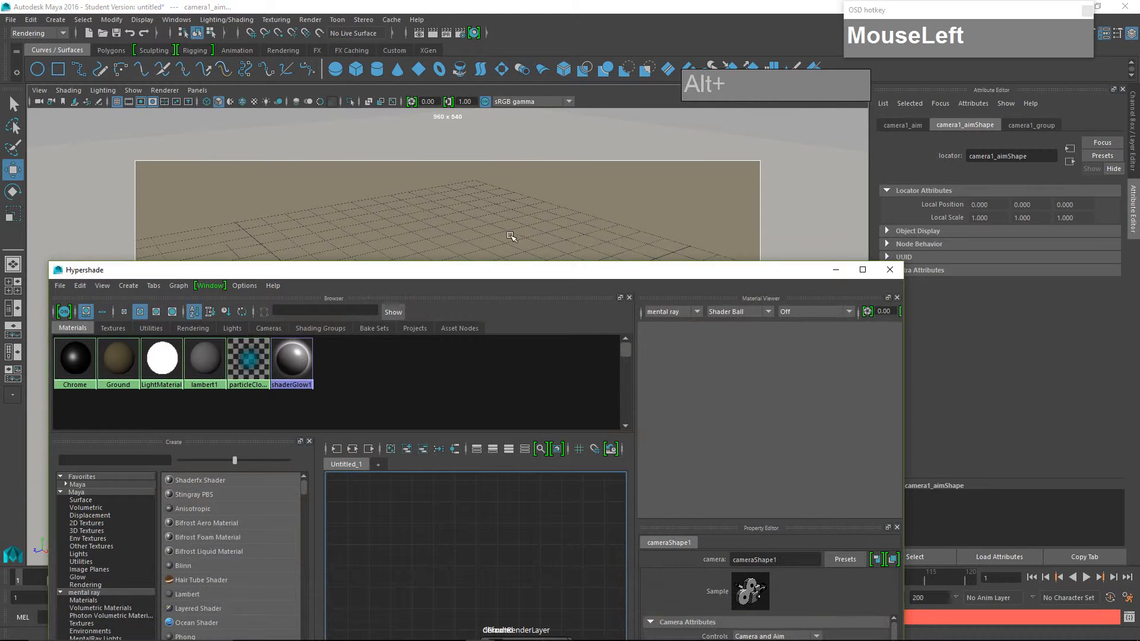
drag(514, 270, 517, 79)
scroll(498, 355, down, 3)
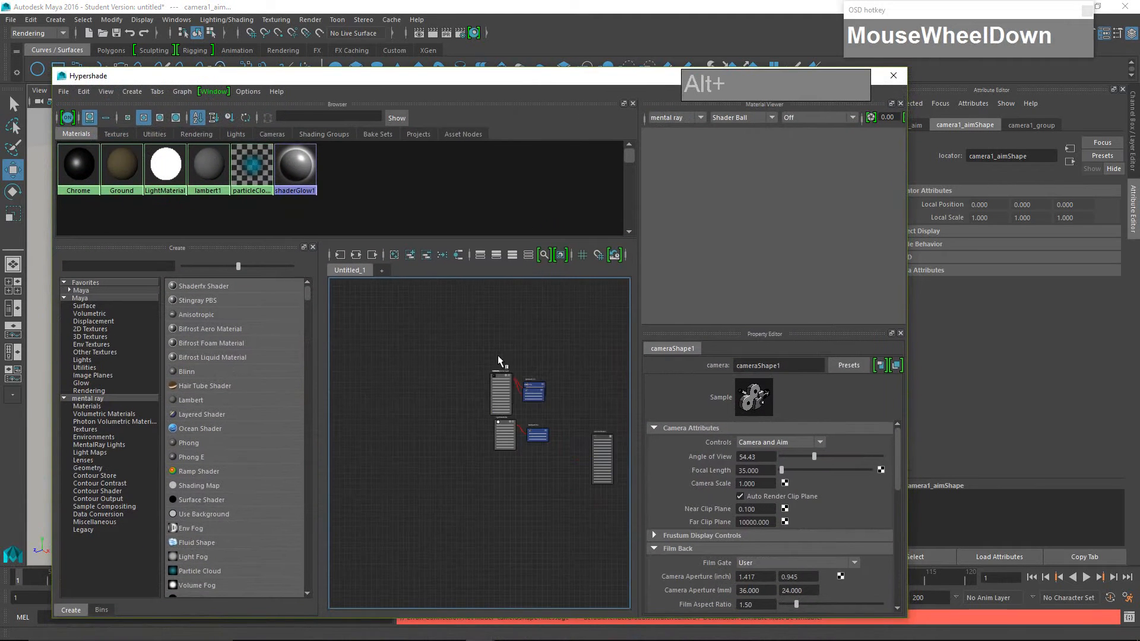
scroll(521, 384, up, 2)
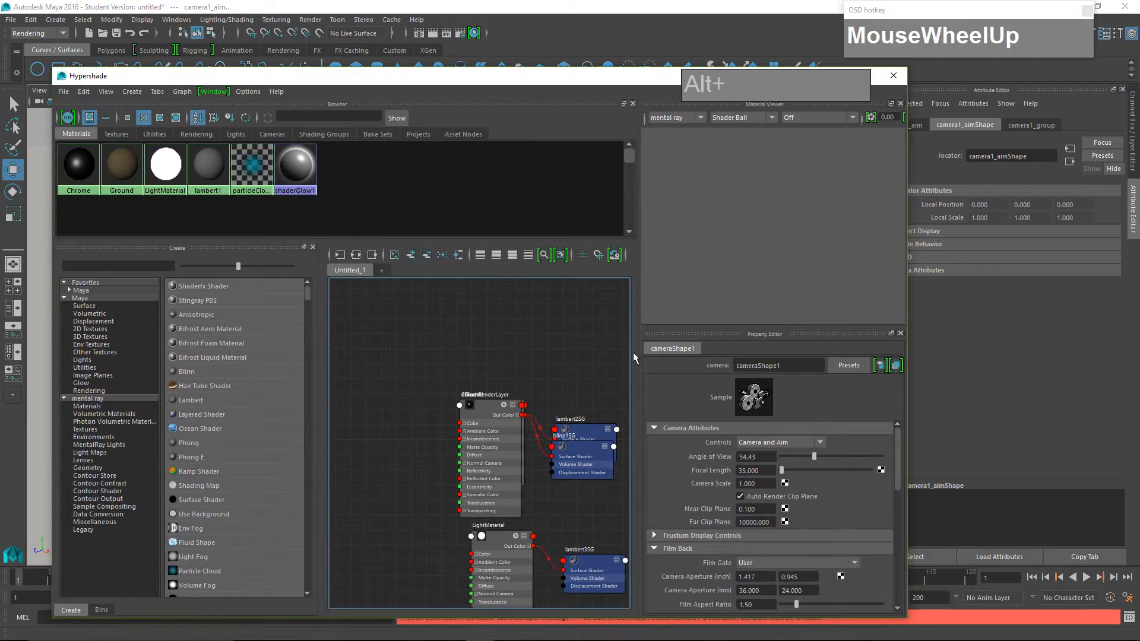
drag(637, 82, 597, 92)
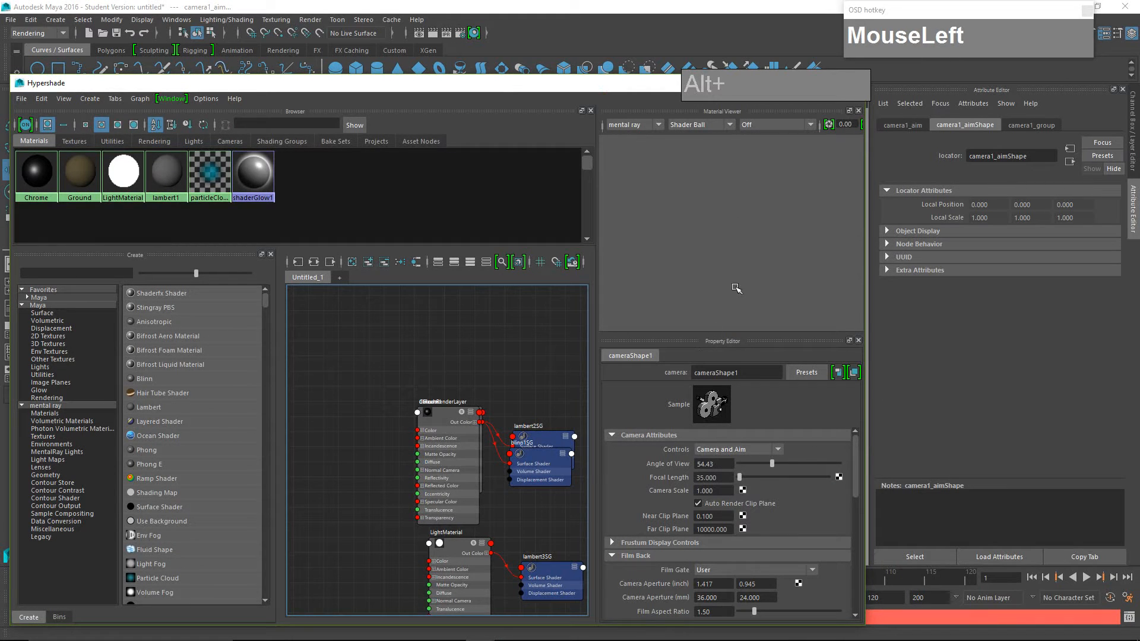
click(35, 177)
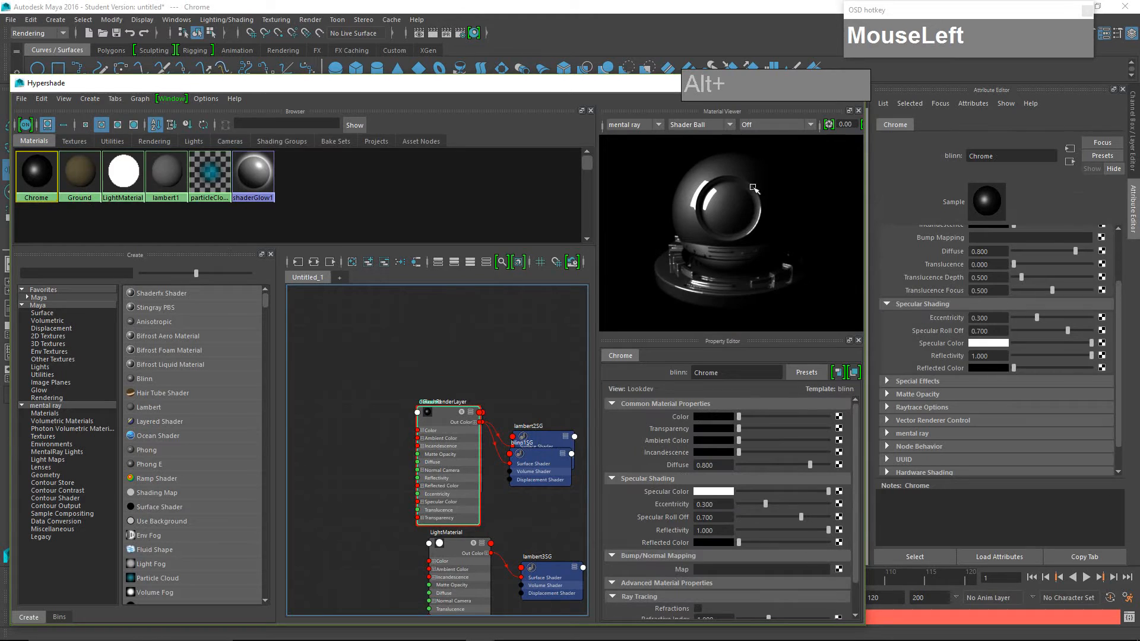
Preview the Chrome material with mental ray, trying the Cloth shape and settling on Sphere
click(649, 125)
click(626, 148)
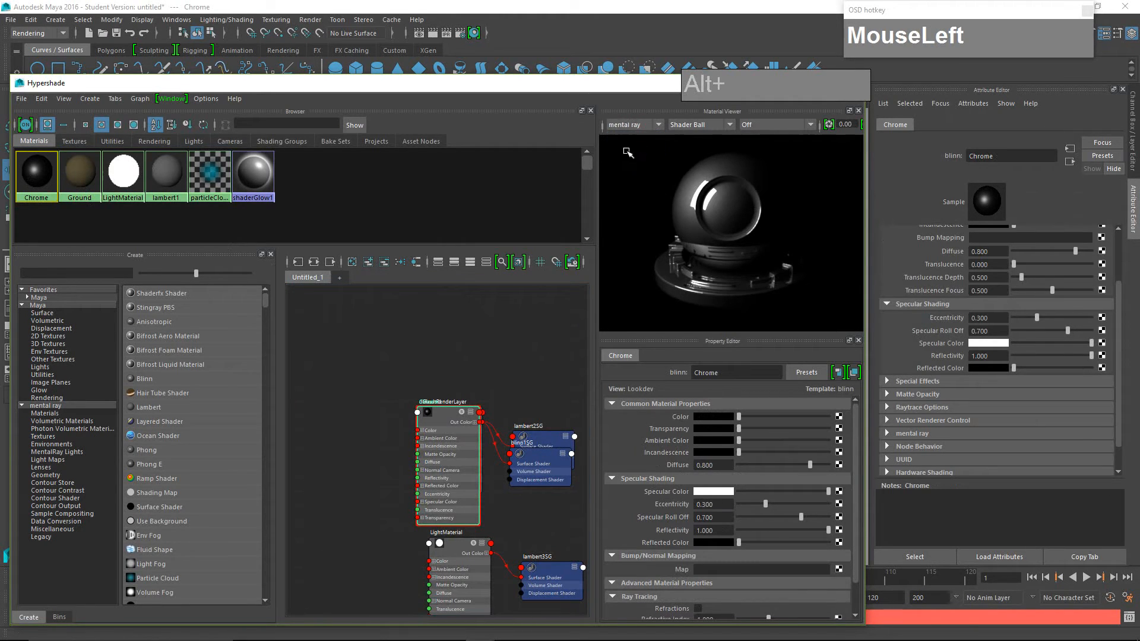
click(729, 125)
click(708, 145)
click(707, 127)
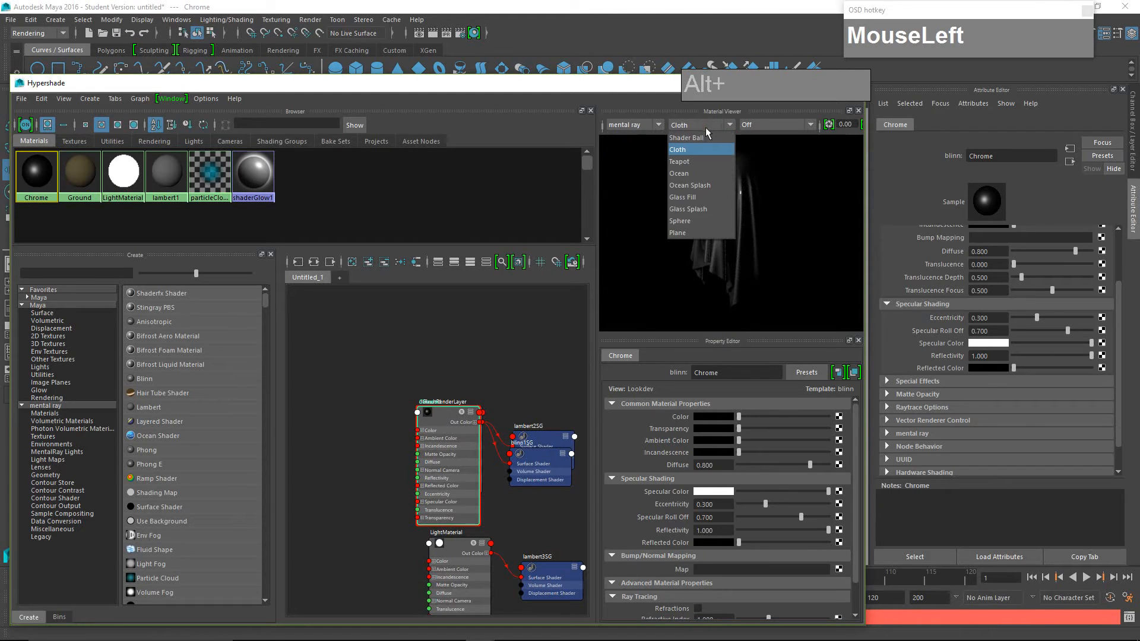
click(684, 222)
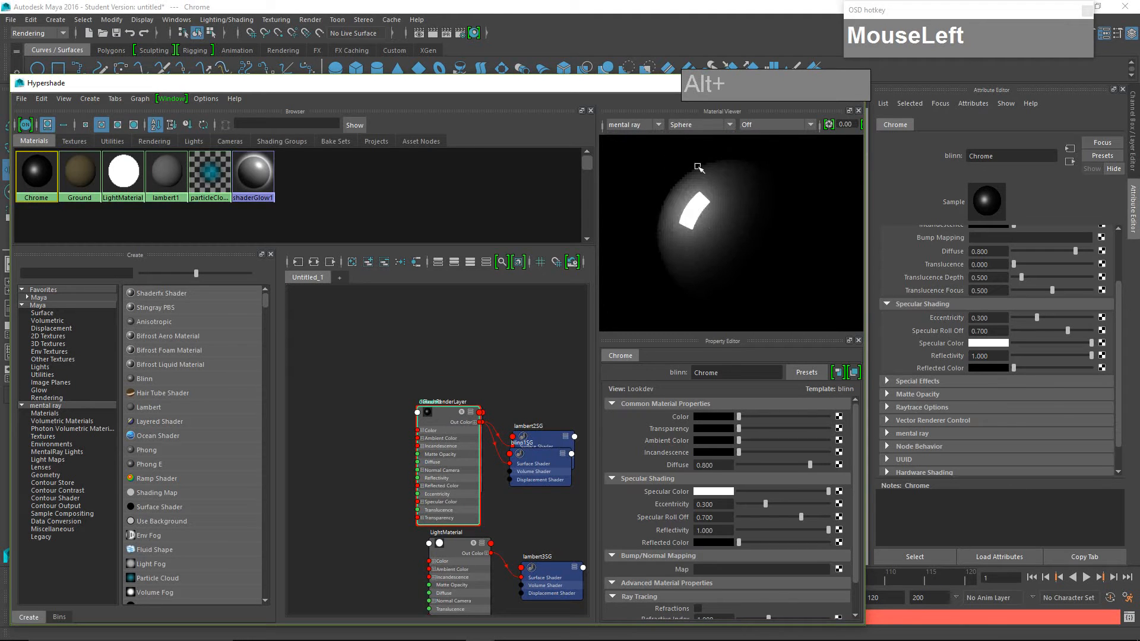
Try the Interior1 Color environment behind the preview sphere, and set it to Exterior2 Color
click(806, 124)
click(779, 150)
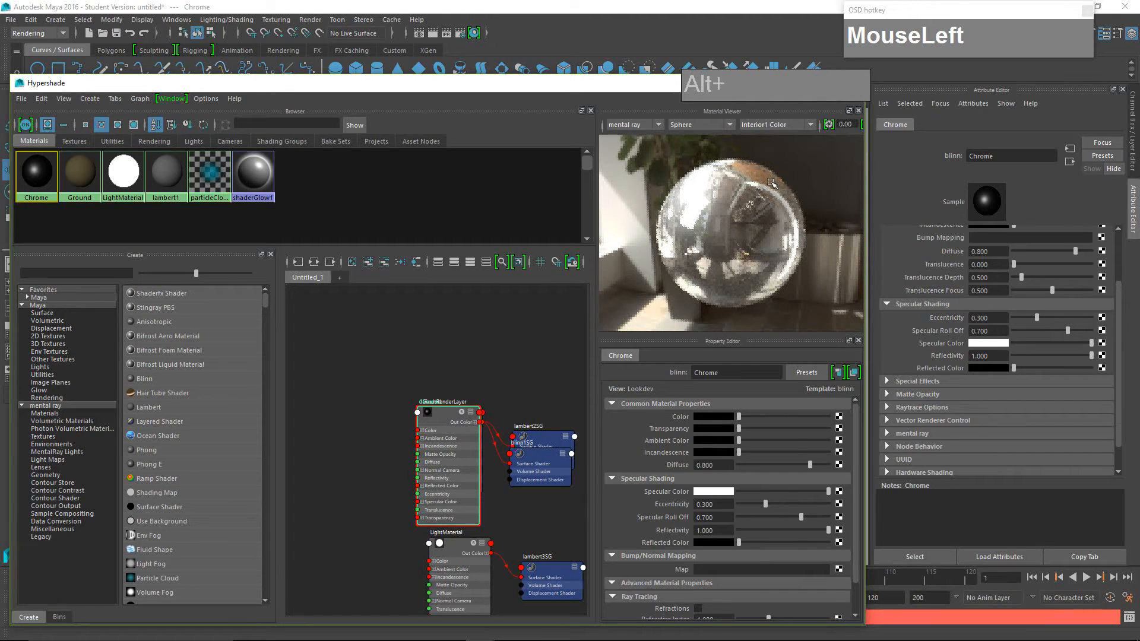
click(774, 125)
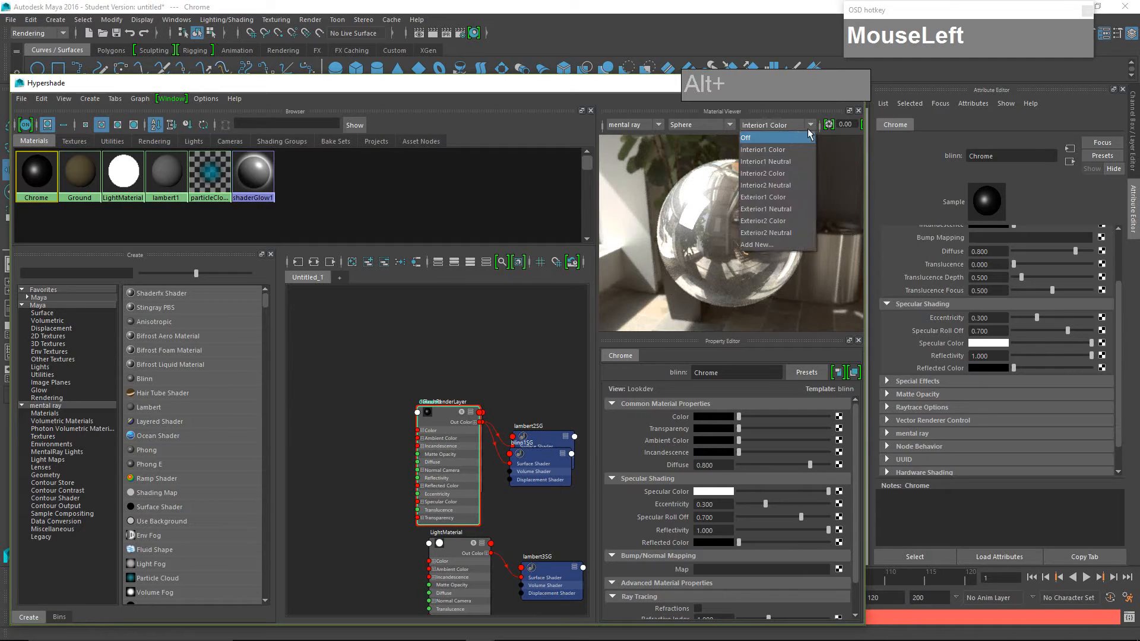
click(776, 224)
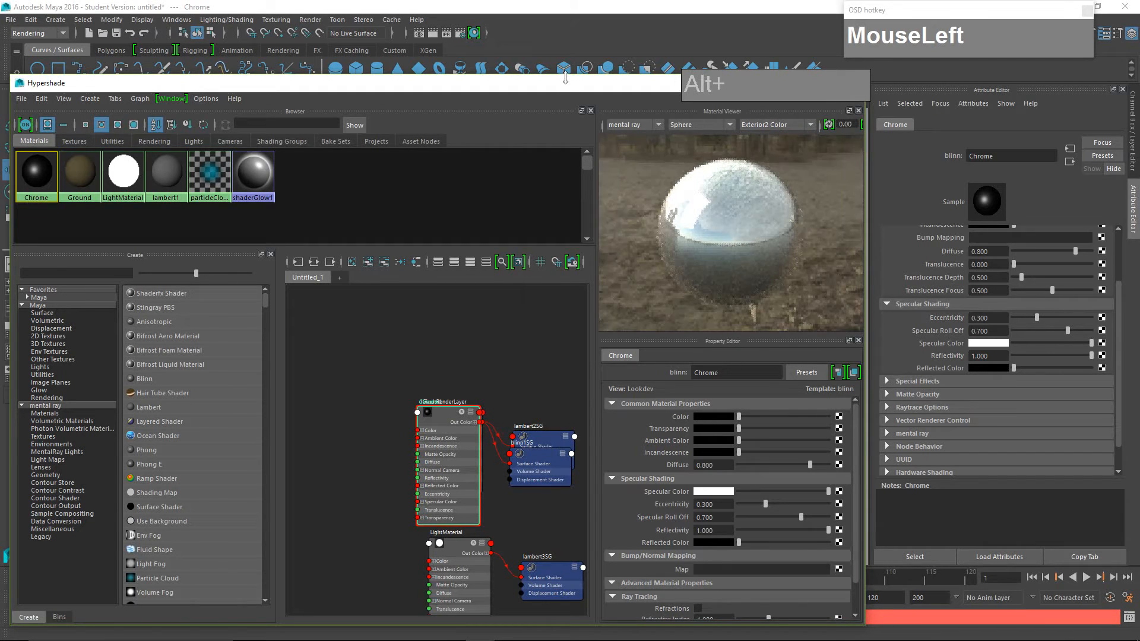
Graph only the Chrome material's input and output connections in the Hypershade work area
drag(604, 90, 649, 87)
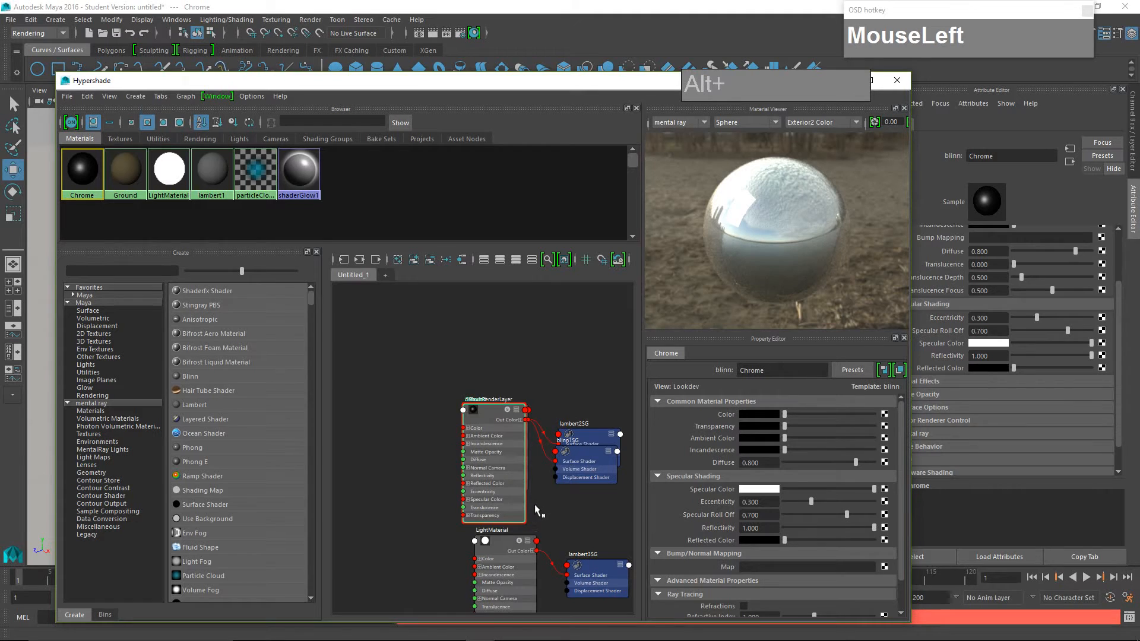
scroll(536, 503, down, 3)
scroll(543, 498, up, 3)
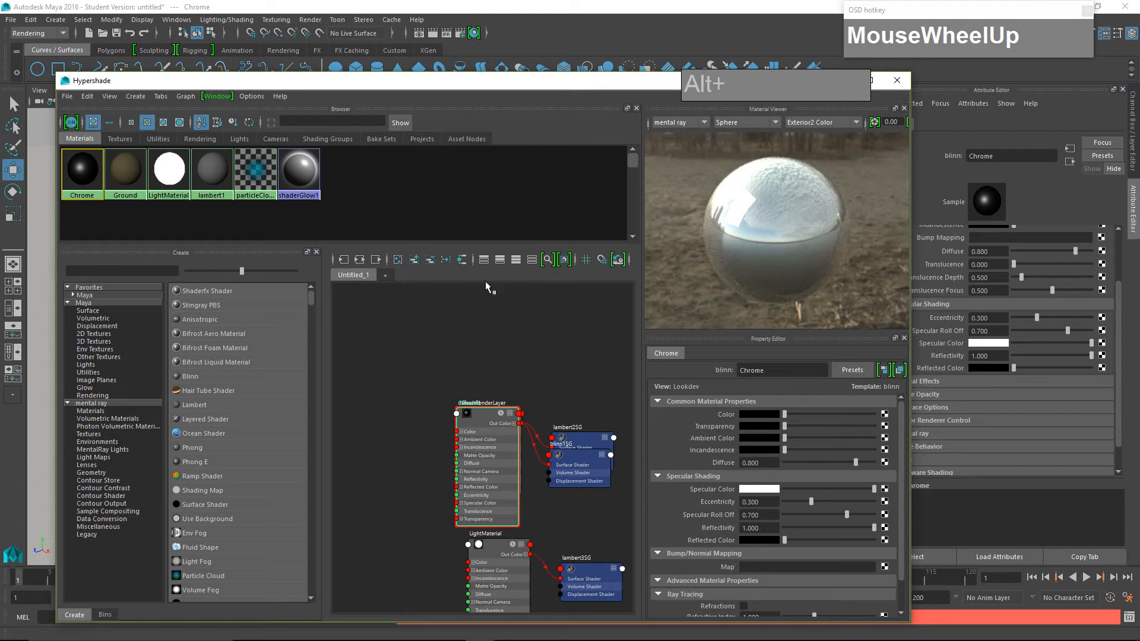
click(361, 261)
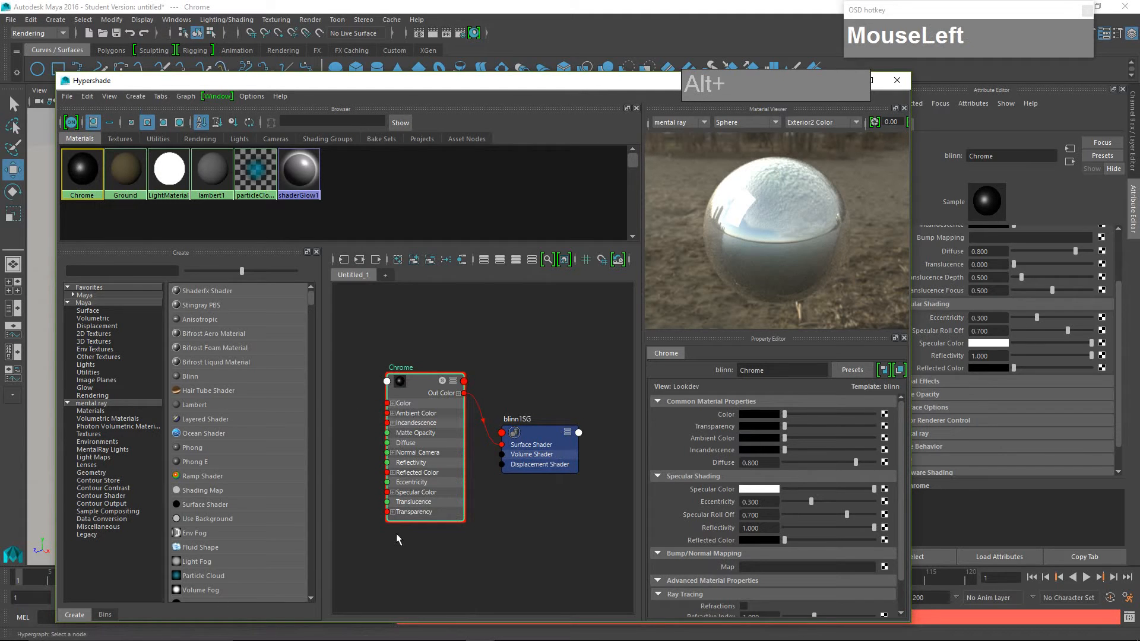
Set the Chrome material's specular color to gold, with hue about 32, saturation 0.824 and value 0.872
drag(594, 85, 523, 111)
click(762, 521)
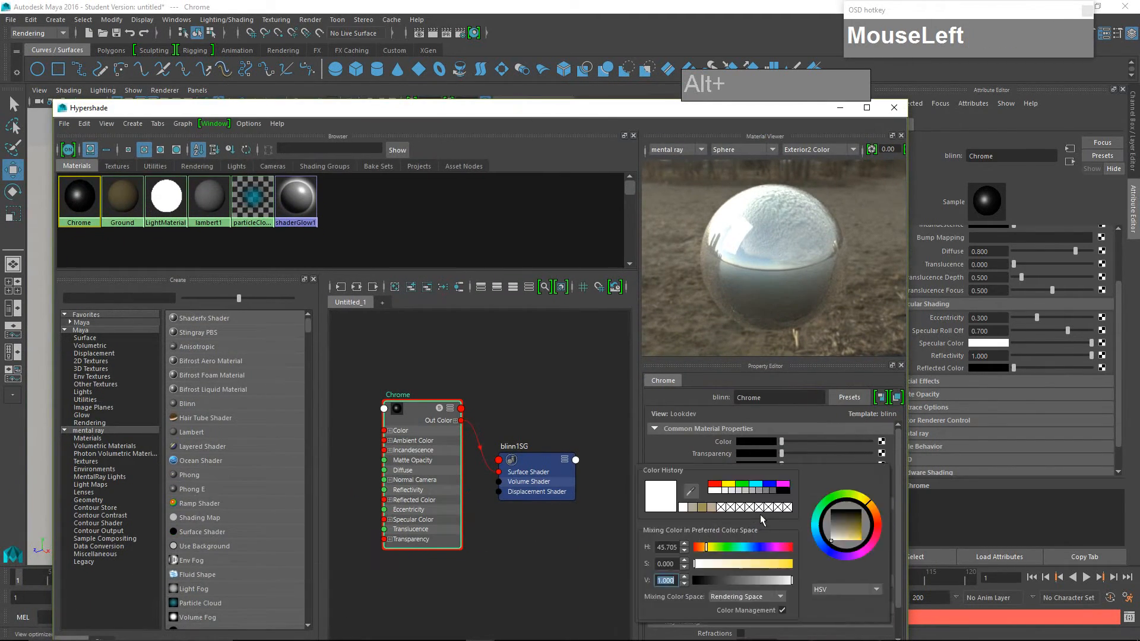
drag(868, 513, 876, 516)
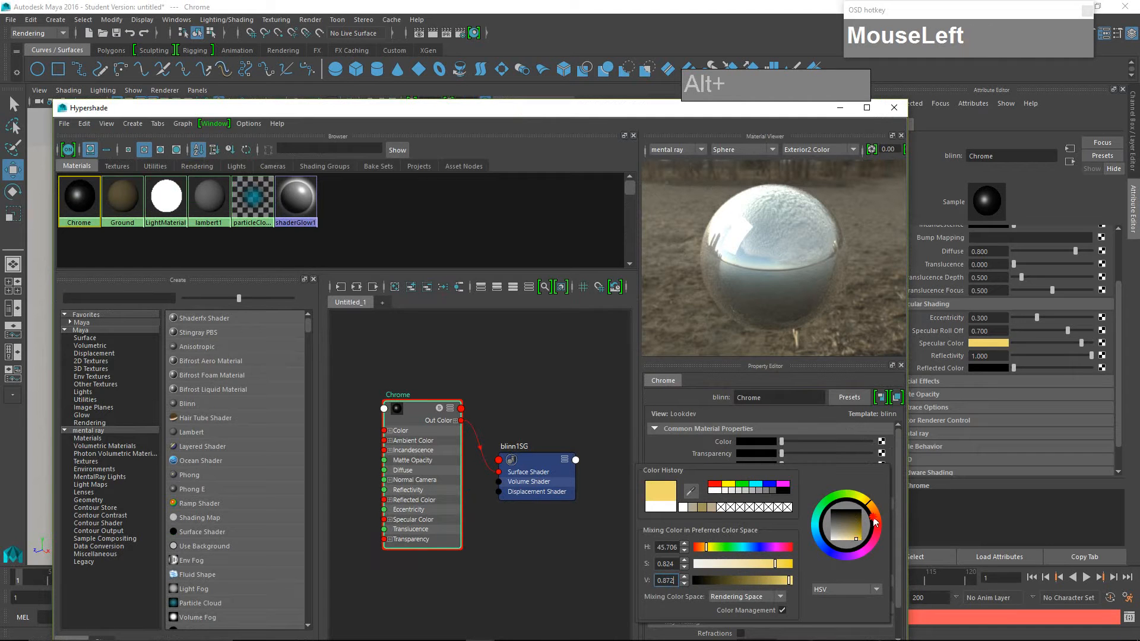
Render the current frame with the gold-tinted spheres and move the Render View clear of the Hypershade
drag(634, 107, 629, 437)
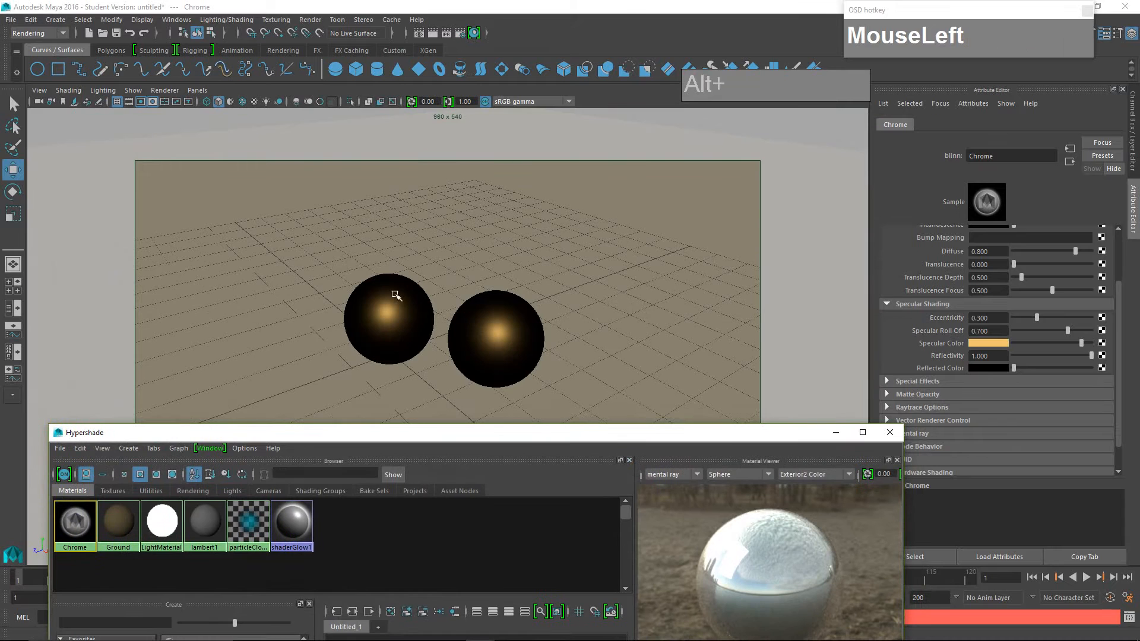
click(432, 33)
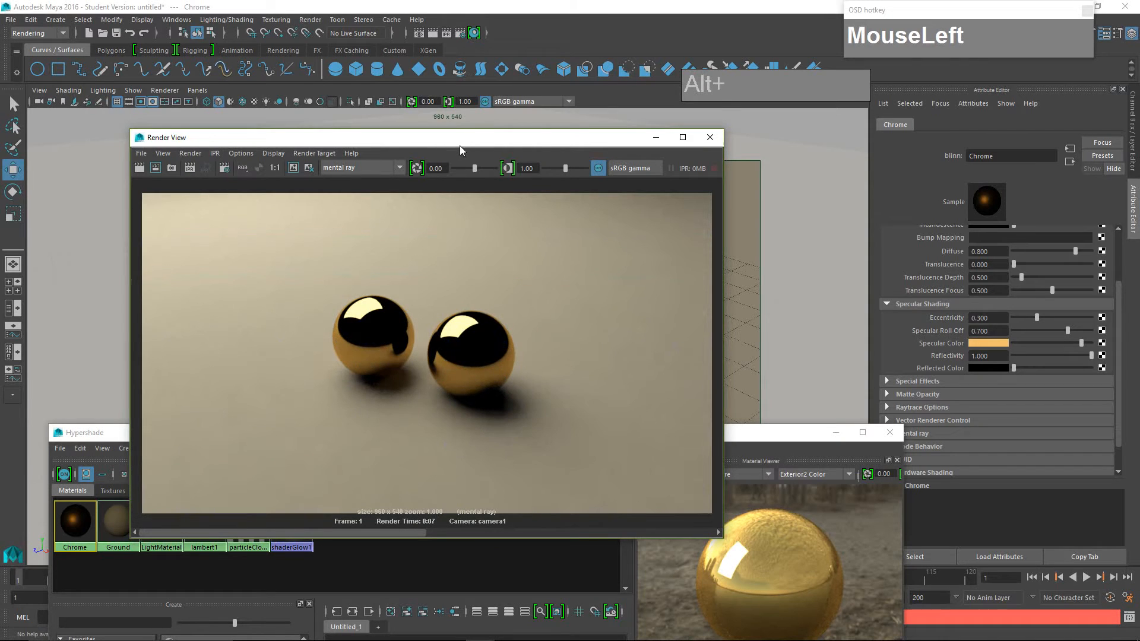
drag(460, 143, 645, 30)
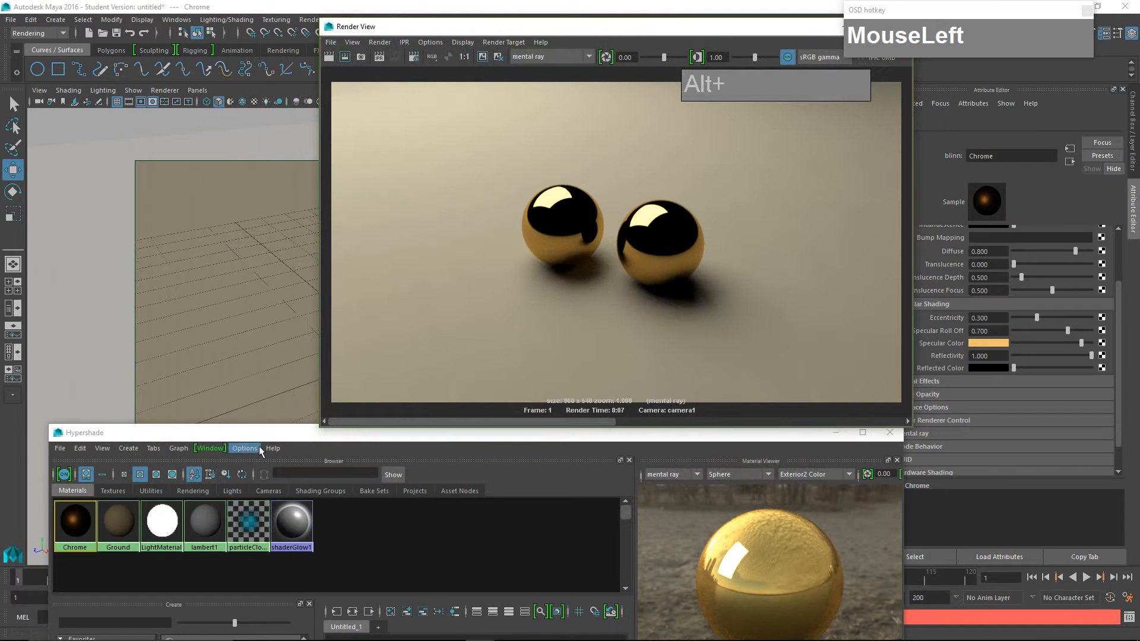
Duplicate the Chrome material in the Hypershade
drag(270, 433, 390, 323)
click(172, 414)
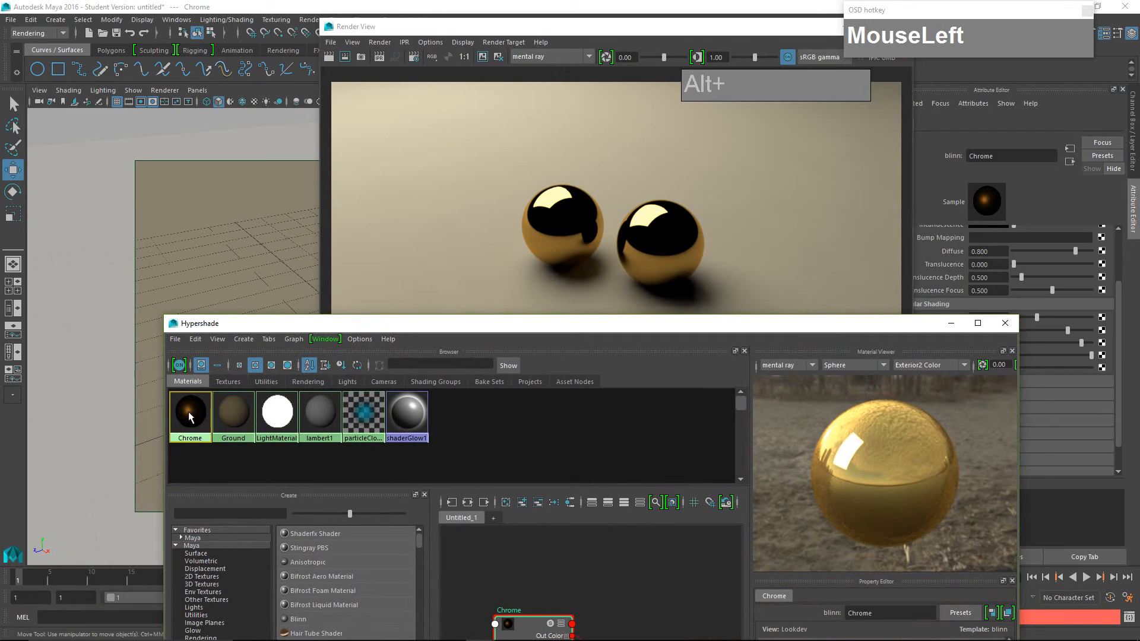
click(195, 340)
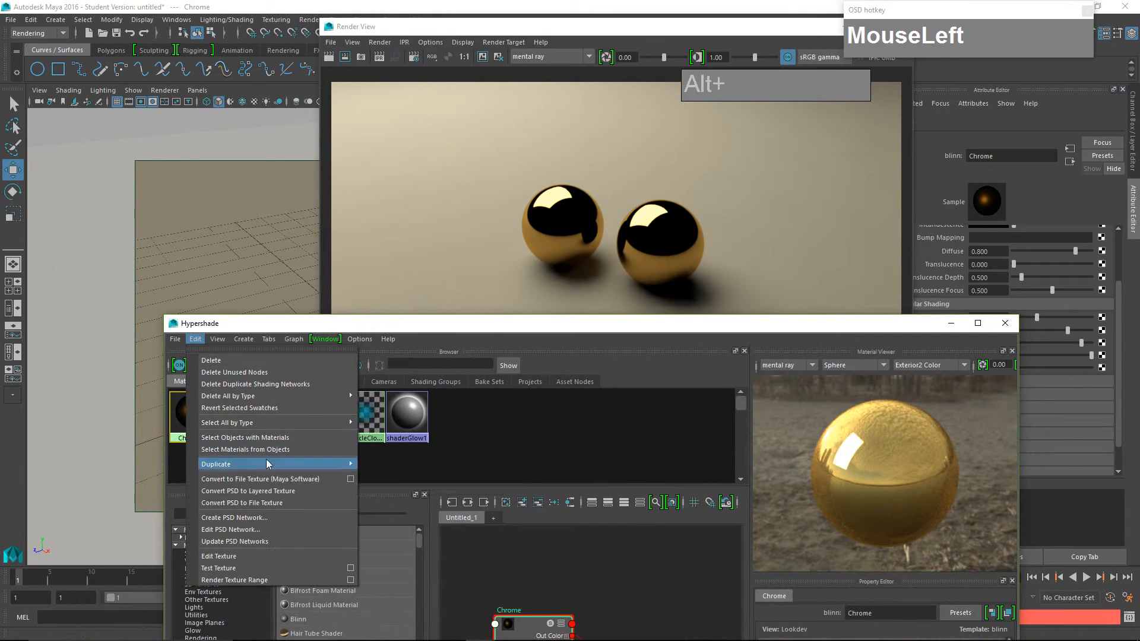
mouse_move(260, 470)
click(417, 466)
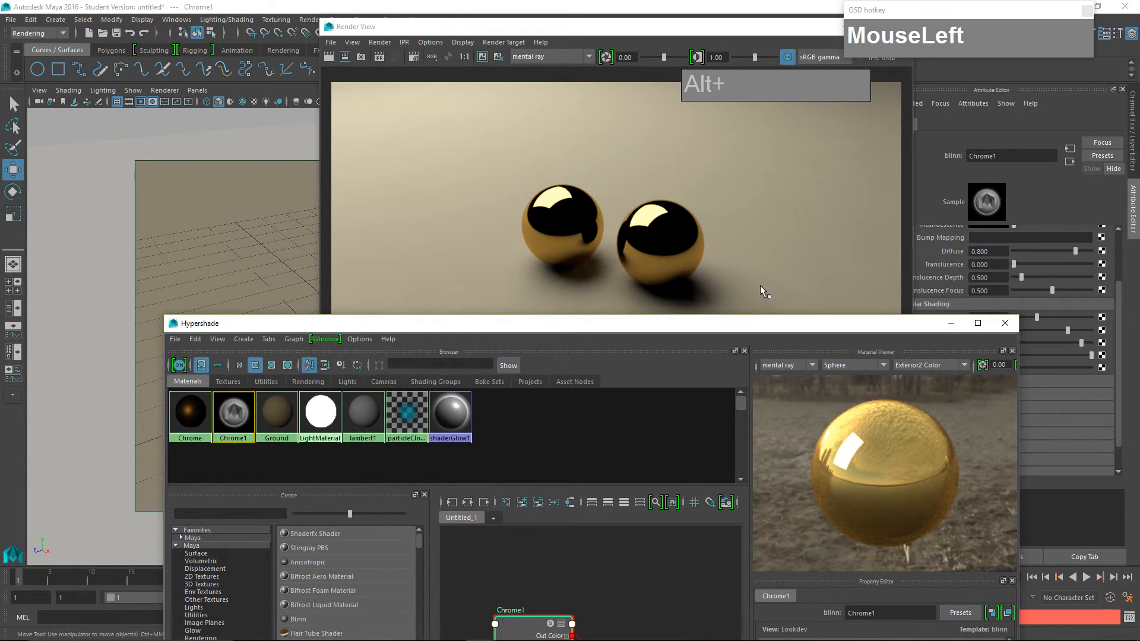
Rename the duplicated Chrome material to PinkGold
mouse_move(793, 323)
mouse_down()
mouse_move(703, 184)
mouse_move(682, 175)
mouse_up()
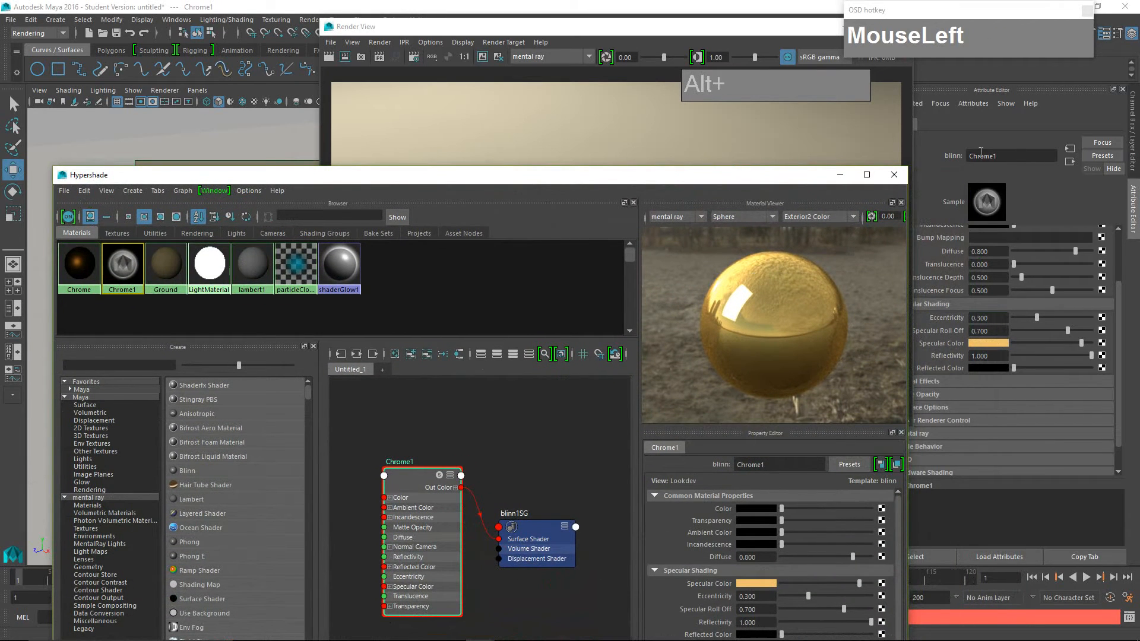
double_click(736, 465)
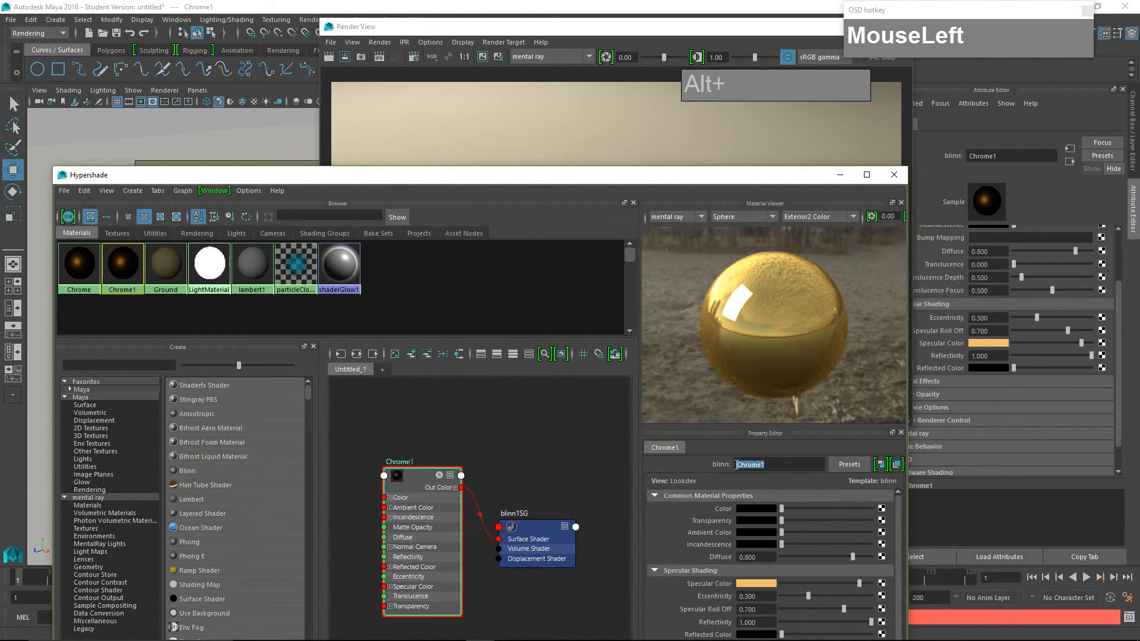
text(Pin)
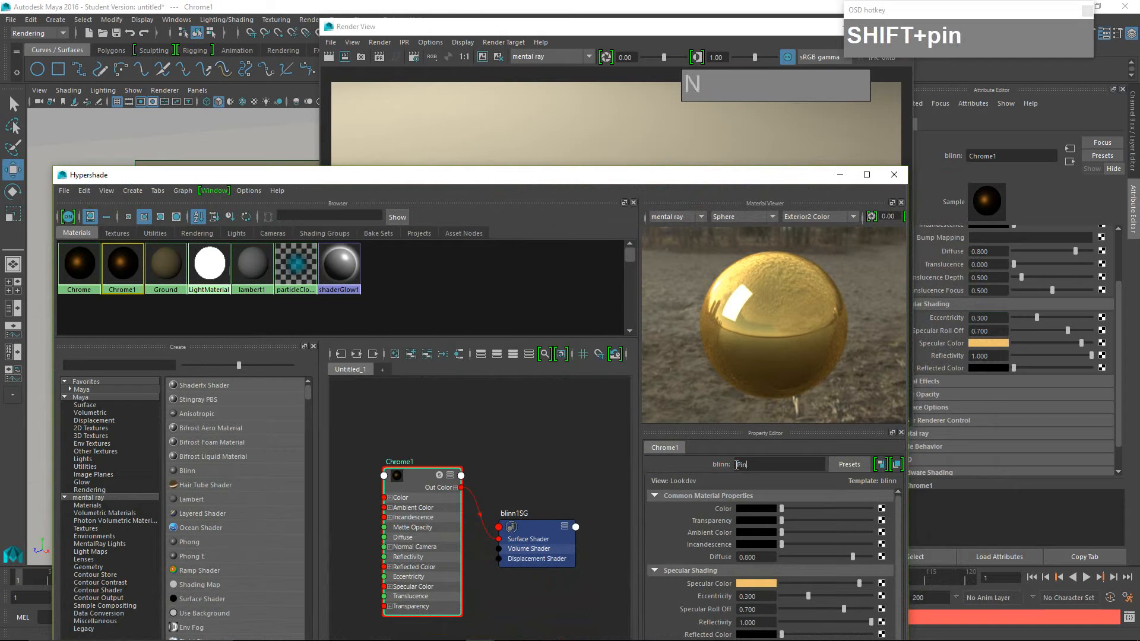
text(kGold)
key(Return)
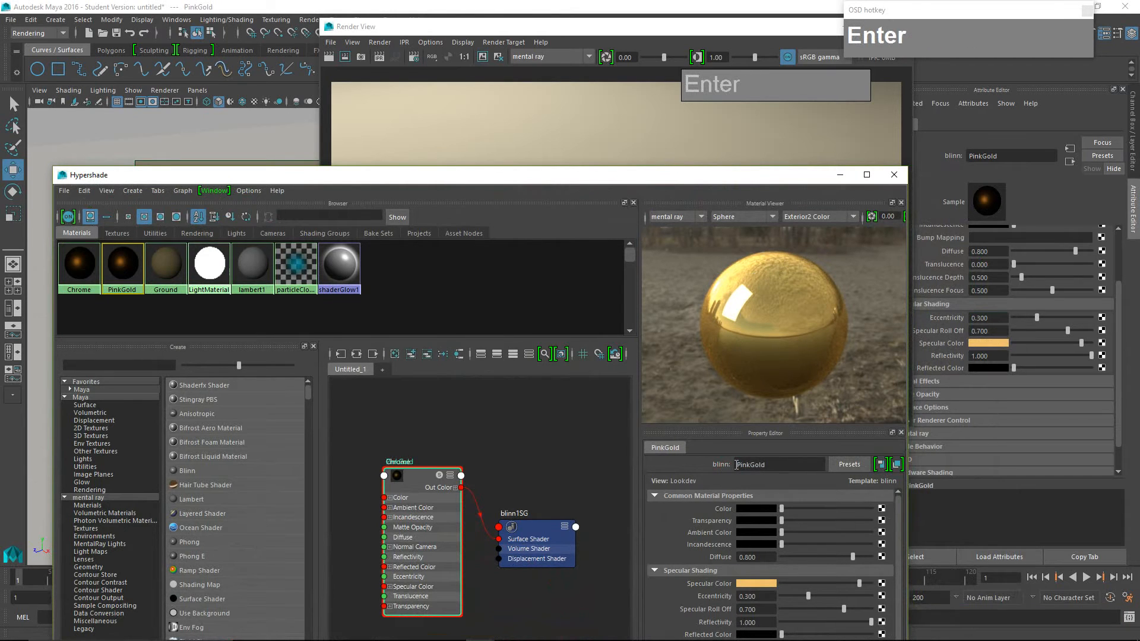
Change the PinkGold material's specular color to pink by shifting only its hue
drag(708, 181, 692, 101)
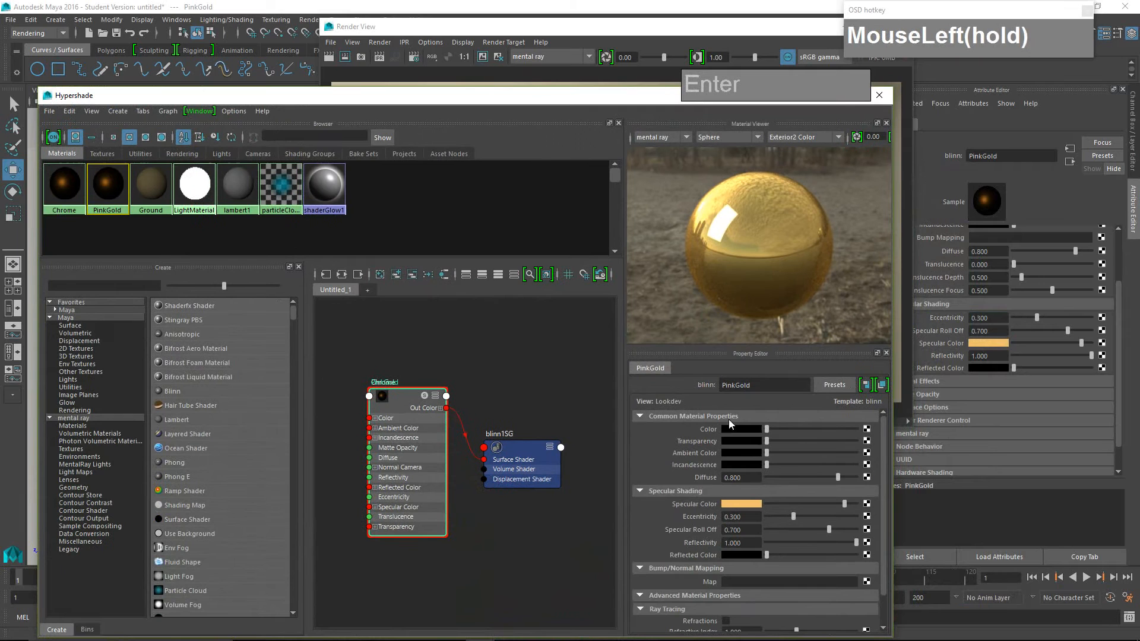
click(740, 503)
click(744, 506)
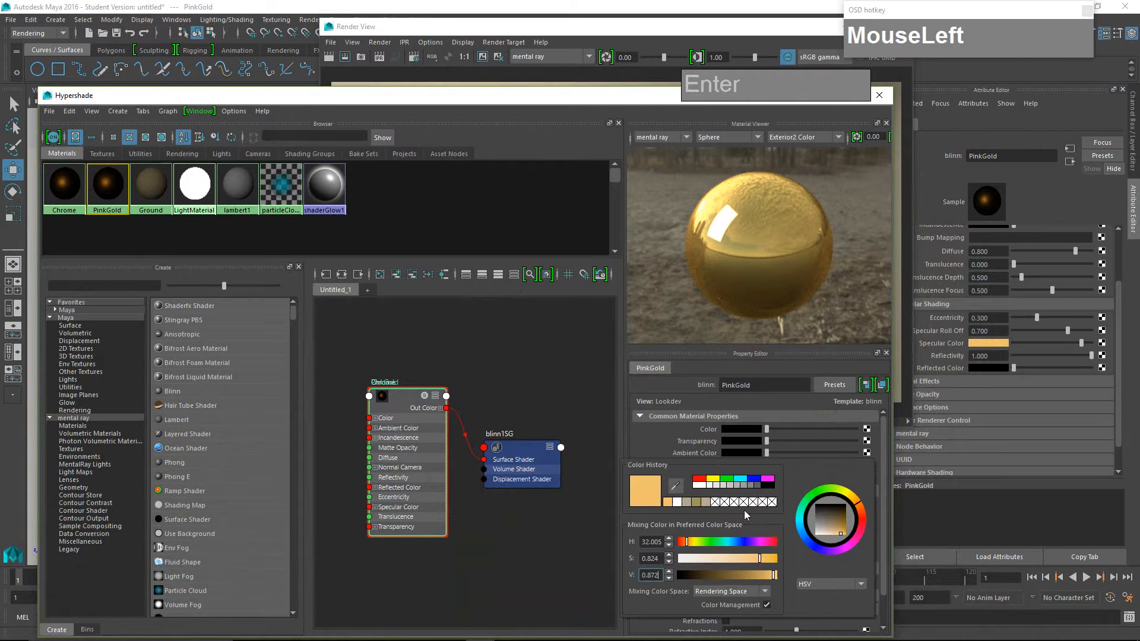
click(848, 545)
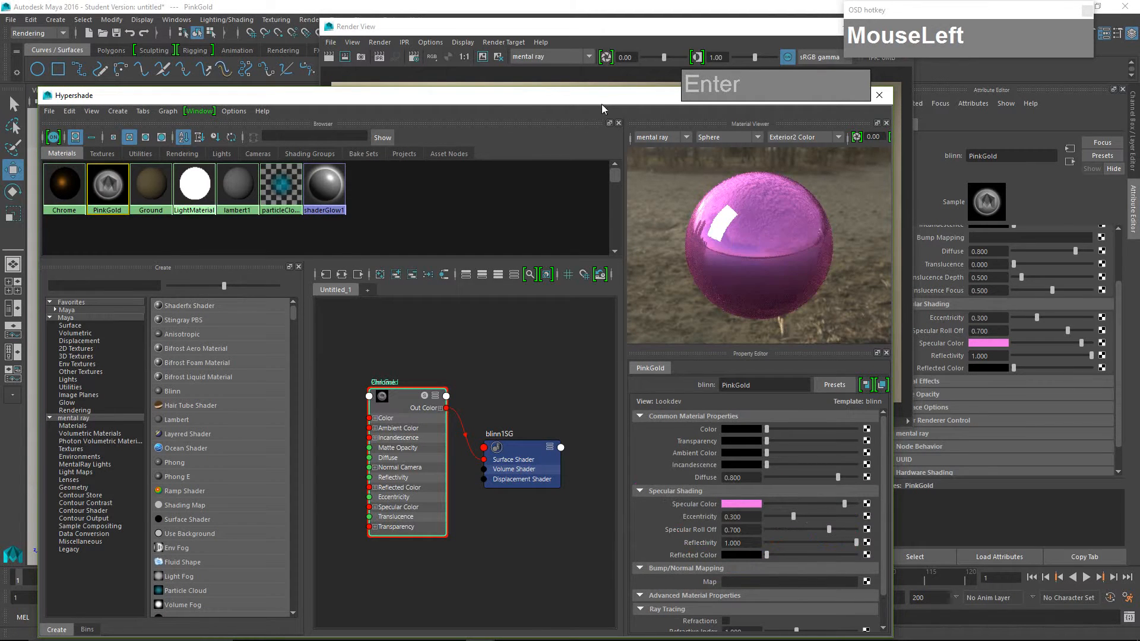
Render the scene again and rearrange the Render View and Hypershade windows to uncover both spheres in the viewport
drag(600, 102, 633, 354)
click(330, 58)
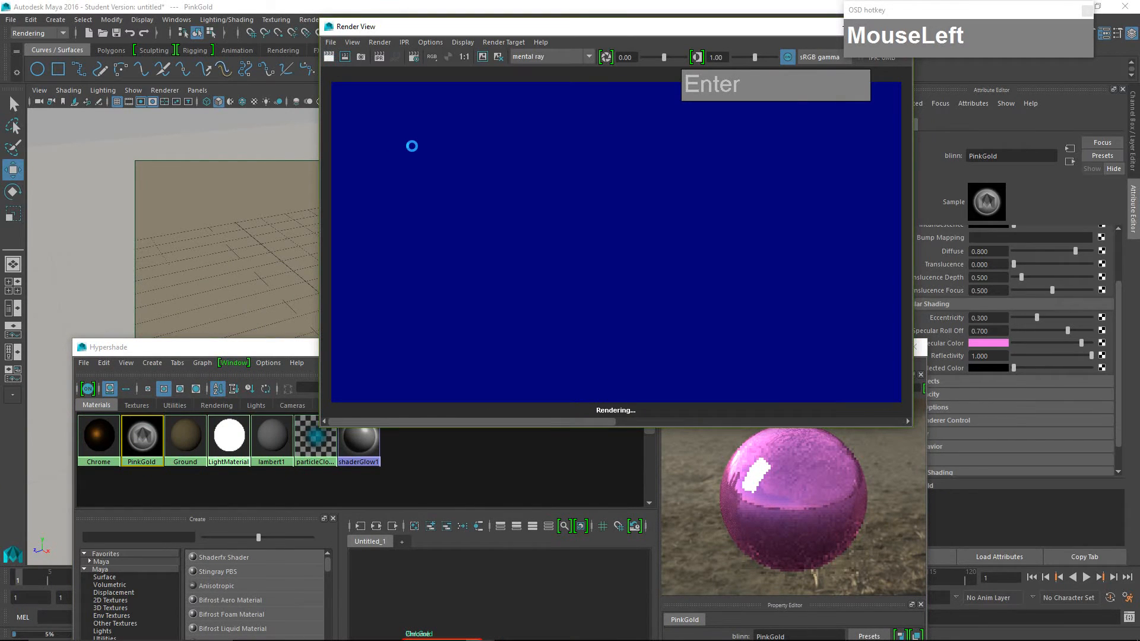
drag(864, 85, 974, 86)
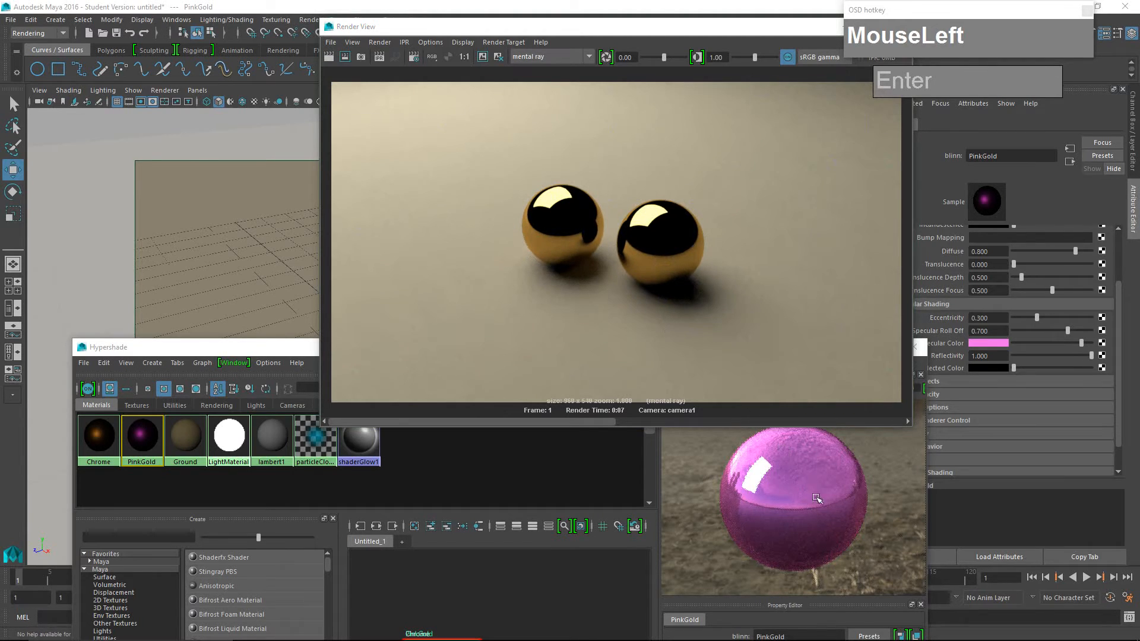
drag(515, 30, 763, 49)
drag(363, 350, 356, 397)
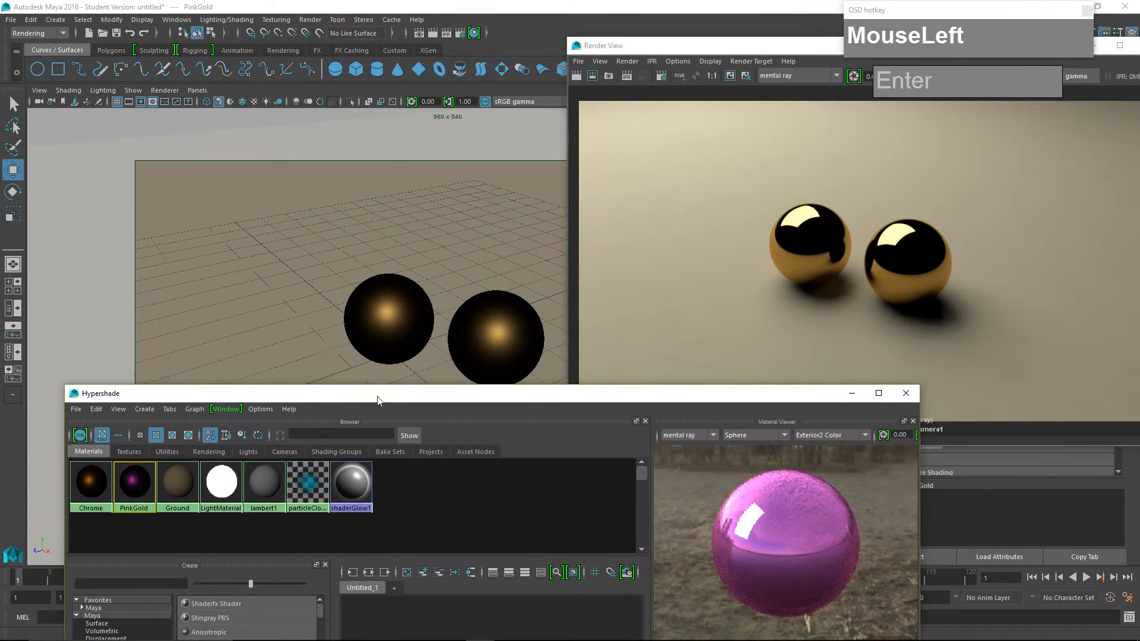
Try to assign the PinkGold material to the right-hand sphere, first straight from its swatch and then through the current selection
middle_drag(141, 492, 499, 336)
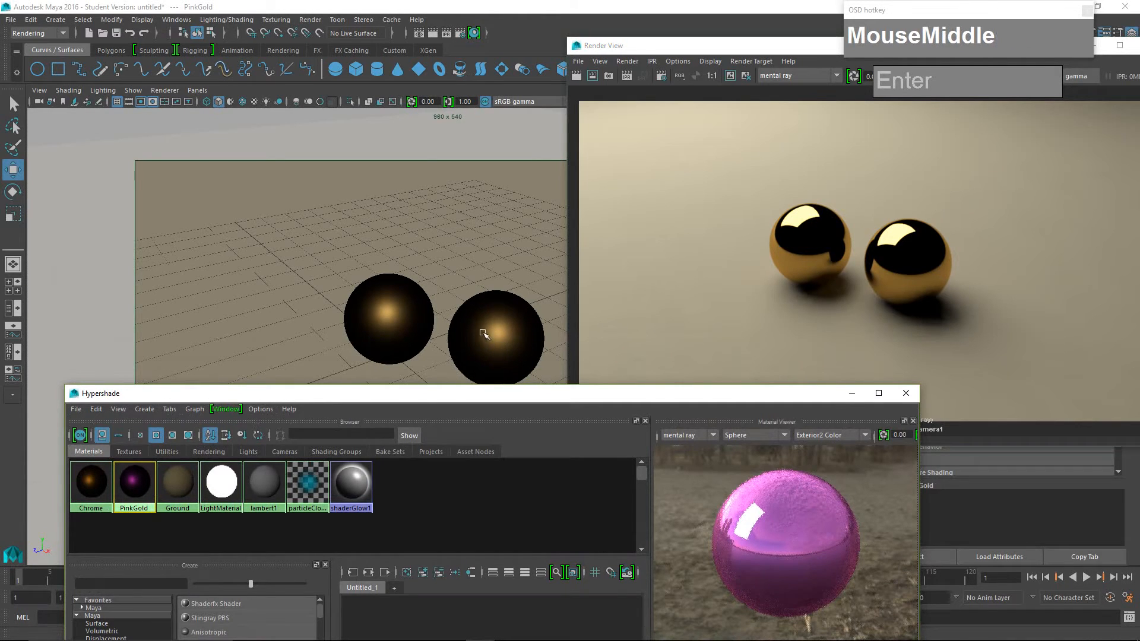
click(493, 339)
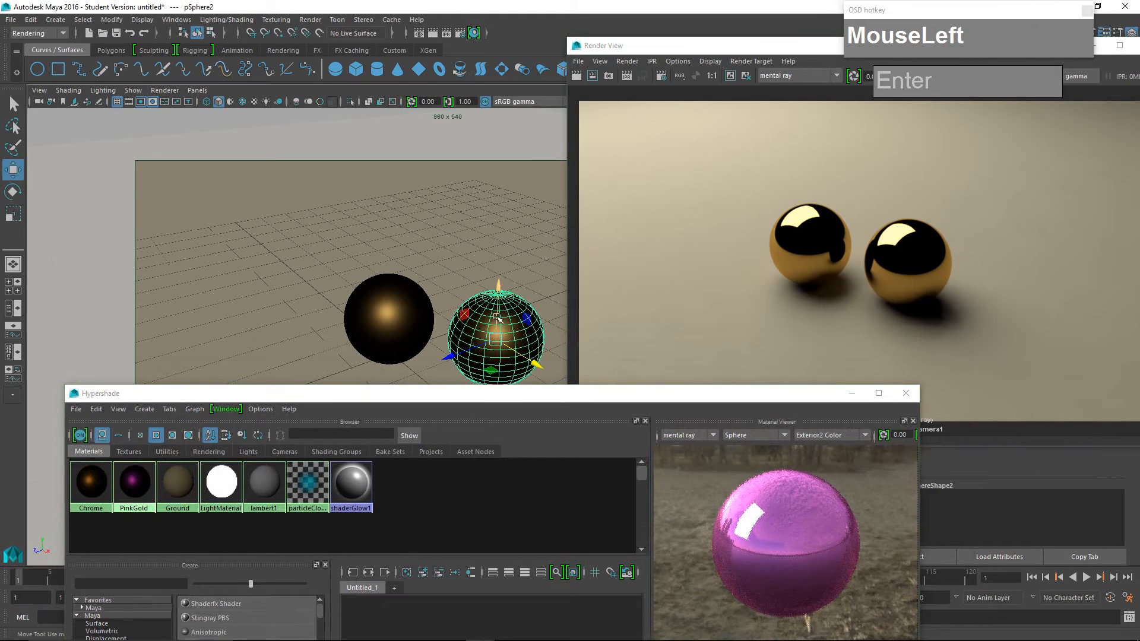
middle_drag(133, 488, 490, 327)
middle_drag(174, 478, 515, 332)
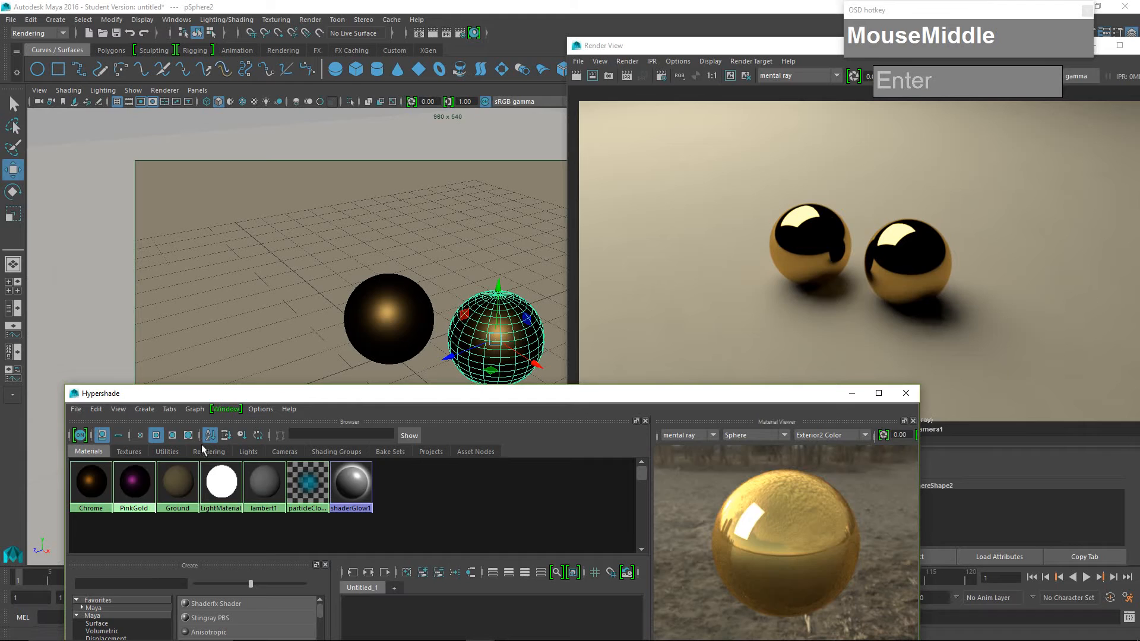
click(137, 491)
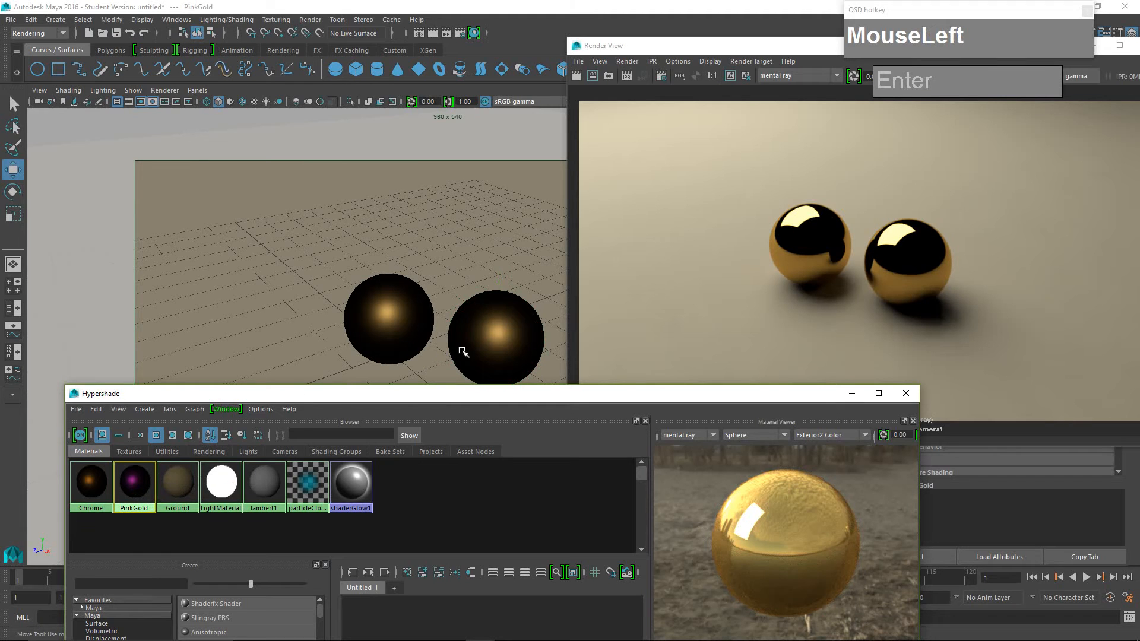
click(497, 339)
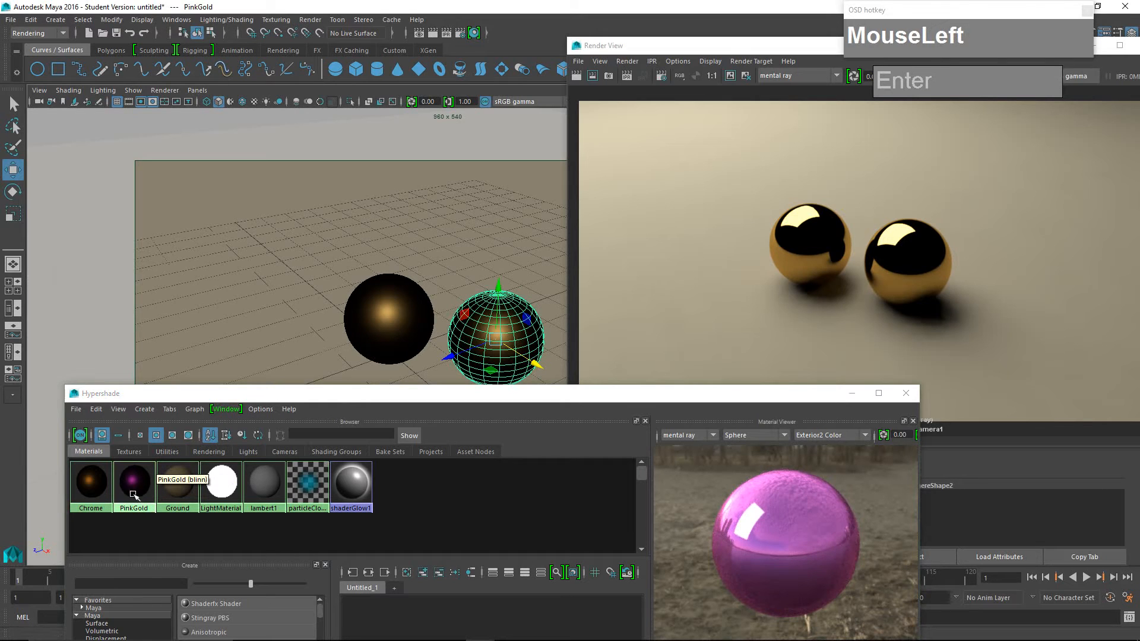
right_drag(134, 482, 134, 431)
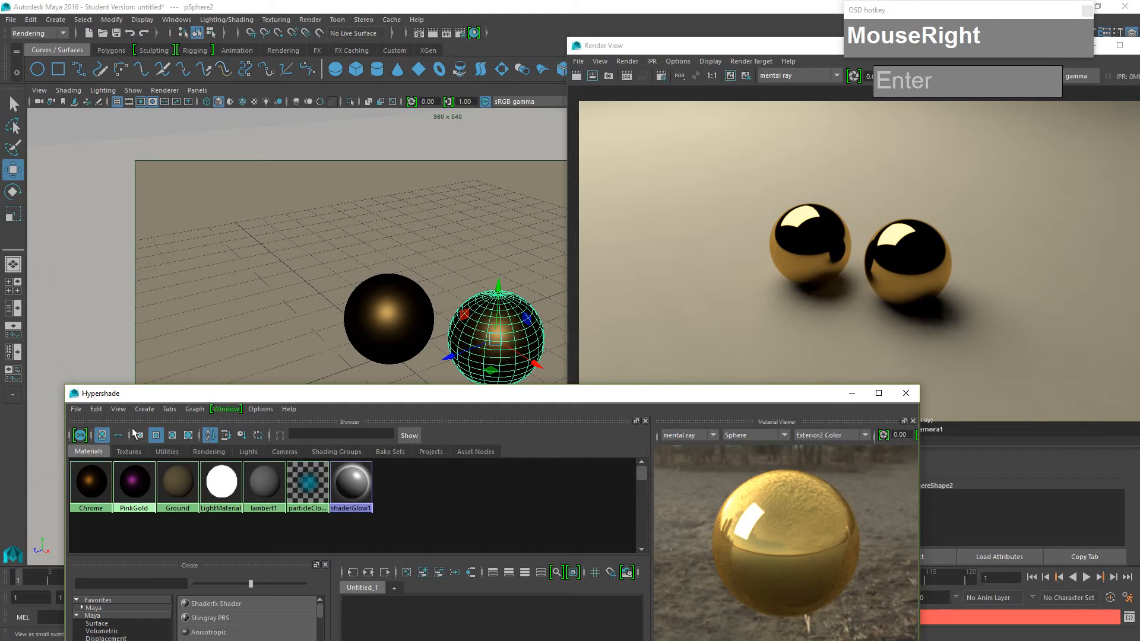
Select the right-hand sphere together with the PinkGold swatch and assign that material to the selection
click(487, 340)
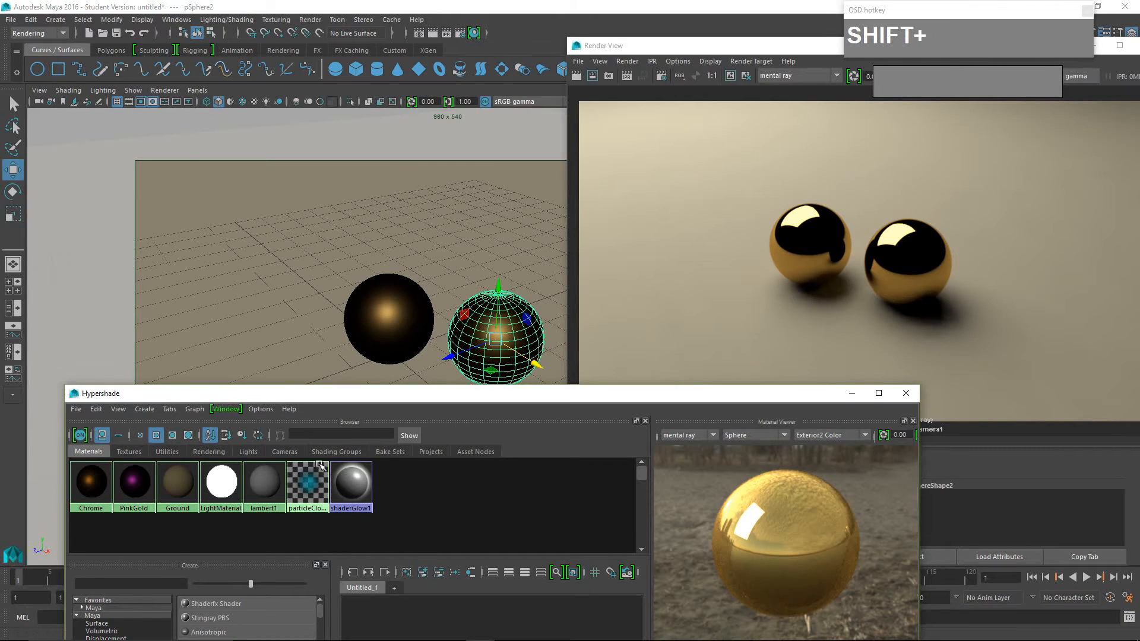
shift+click(126, 494)
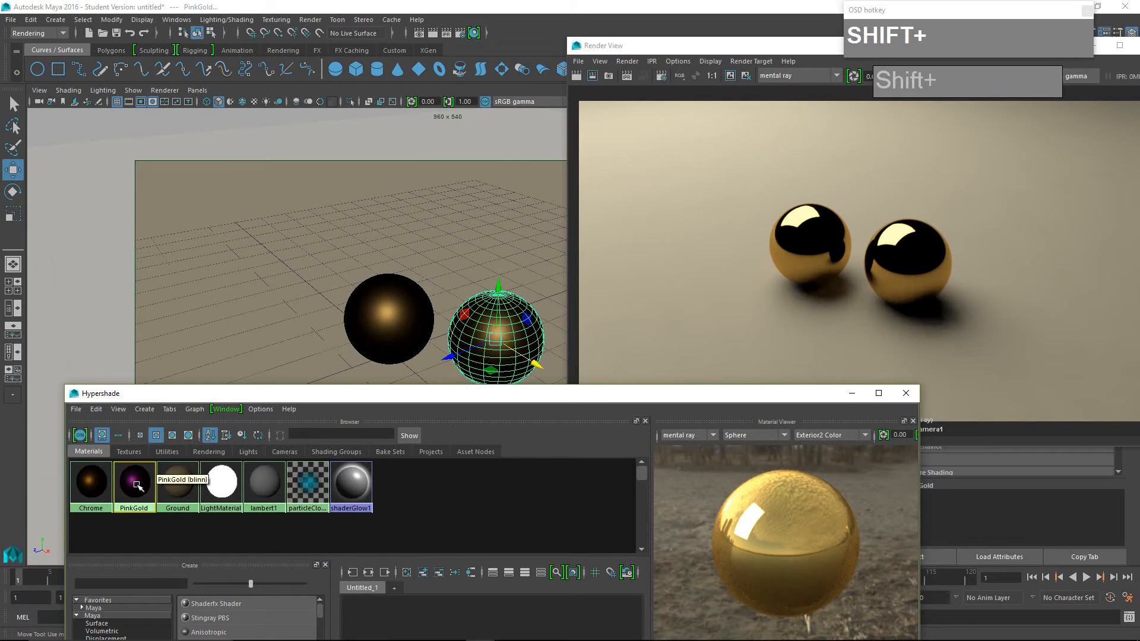
right_drag(136, 485, 129, 427)
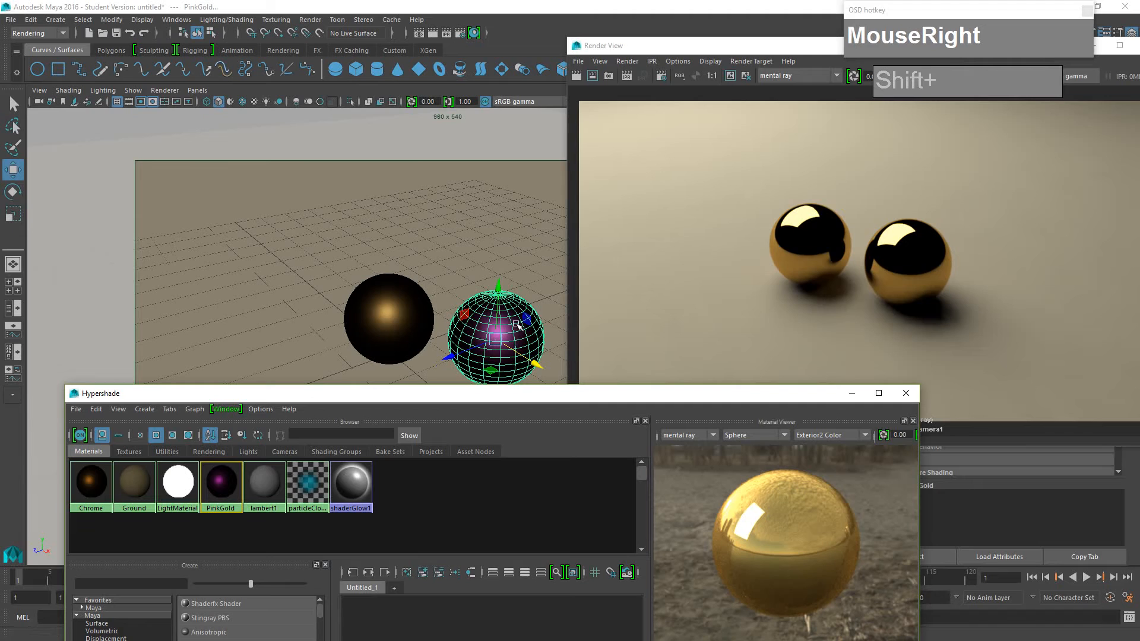
click(515, 317)
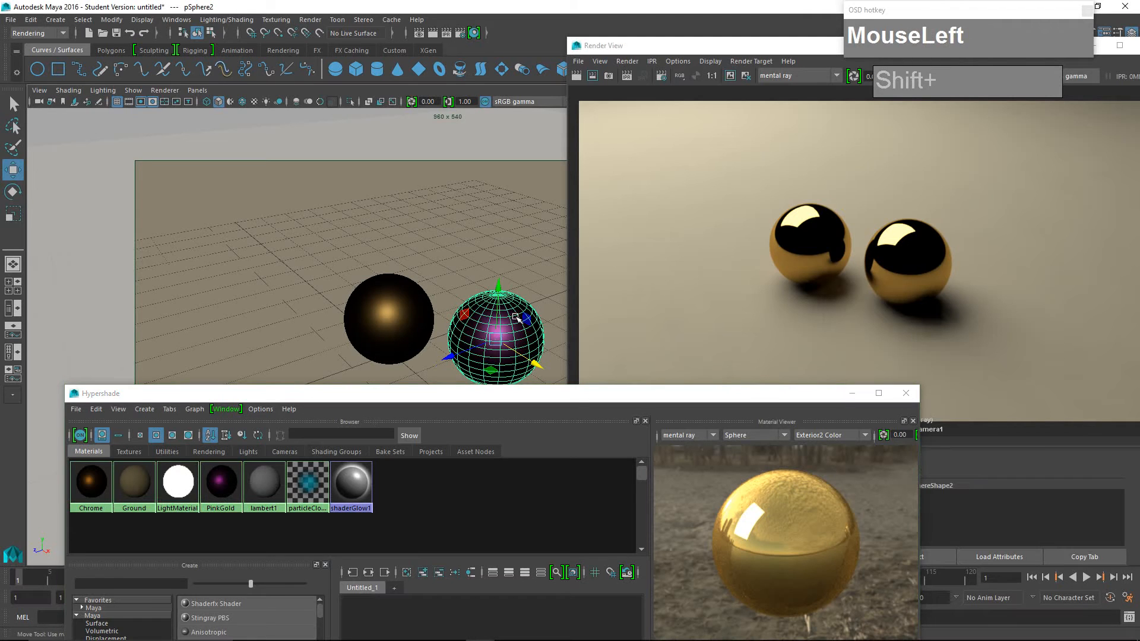
shift+click(222, 486)
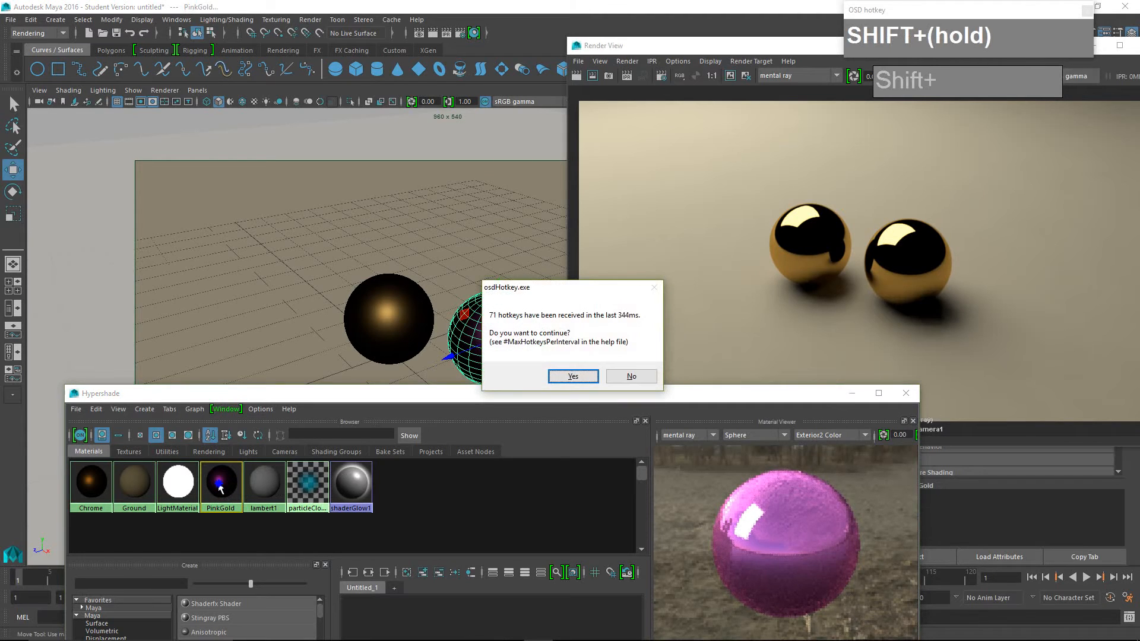
click(627, 379)
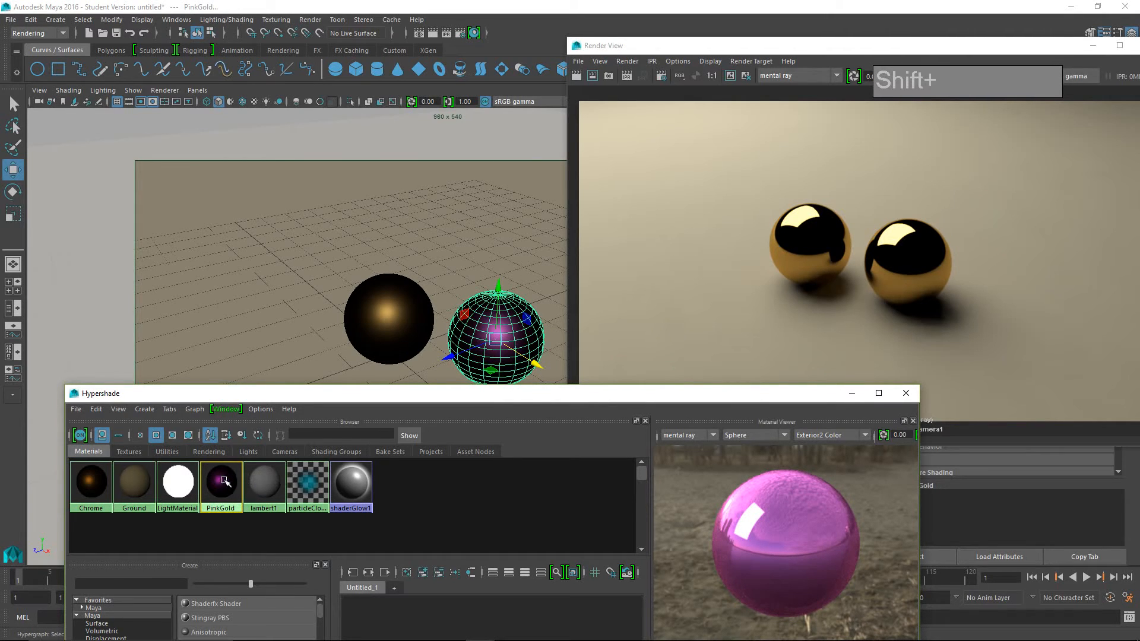
right_click(224, 460)
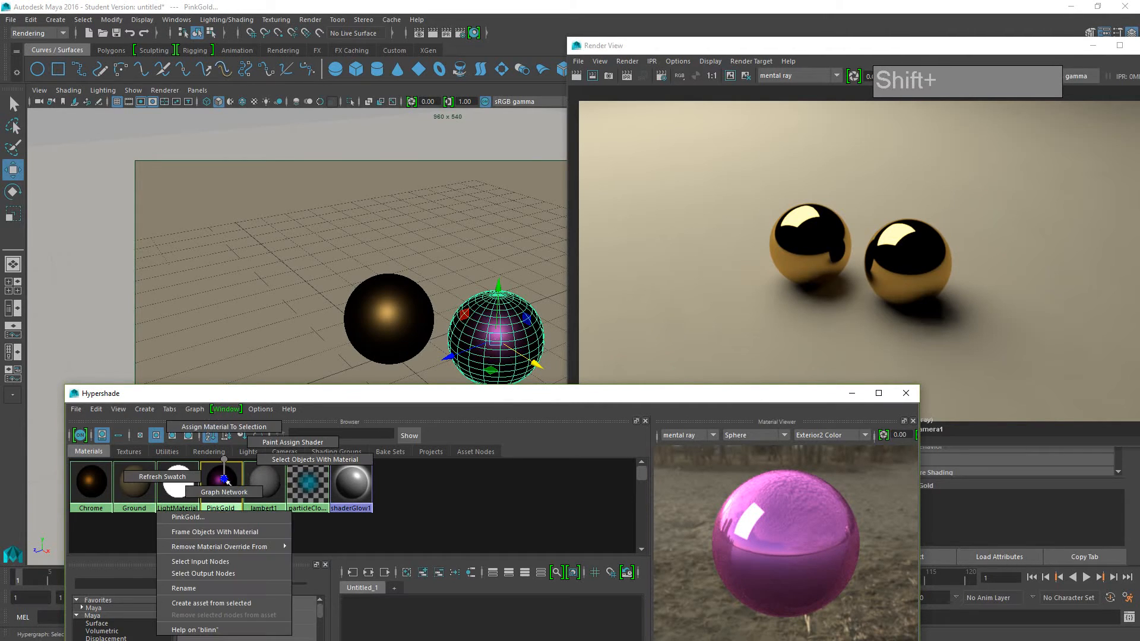
click(501, 265)
click(519, 348)
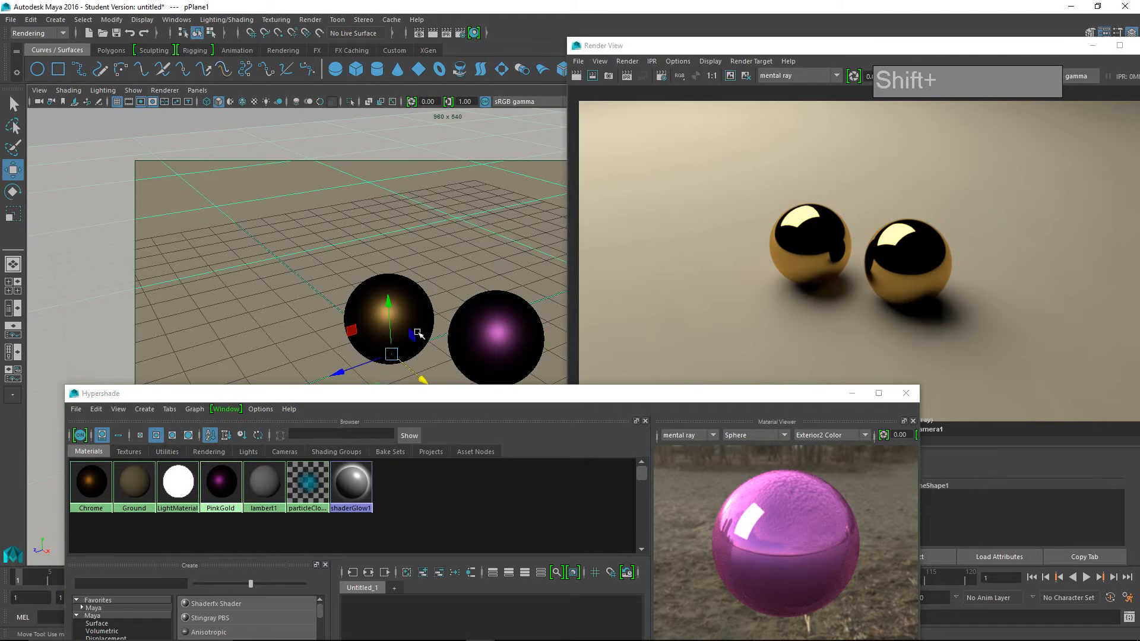
click(459, 238)
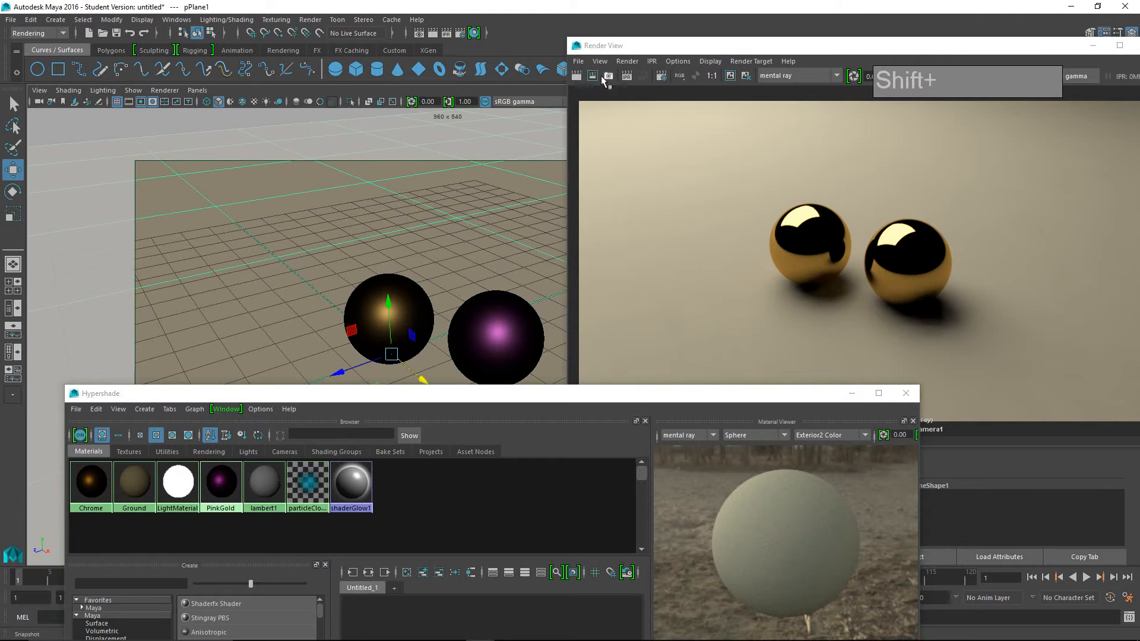
Render the scene with the gold and pink spheres, then minimize the Hypershade to uncover the viewport
click(577, 75)
click(576, 75)
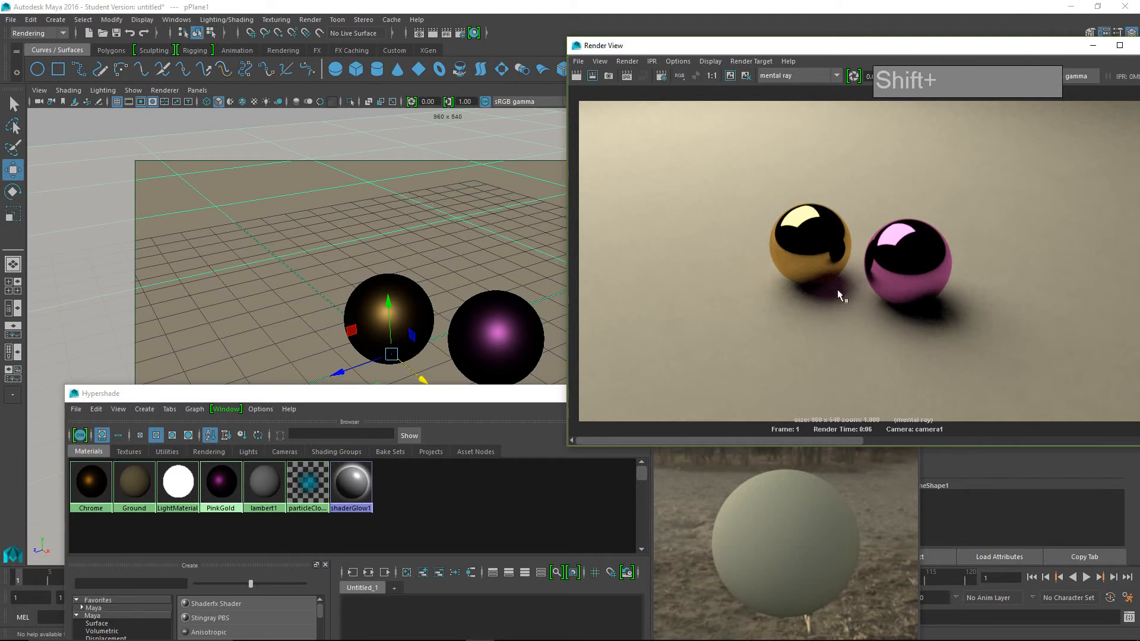
click(511, 393)
click(853, 393)
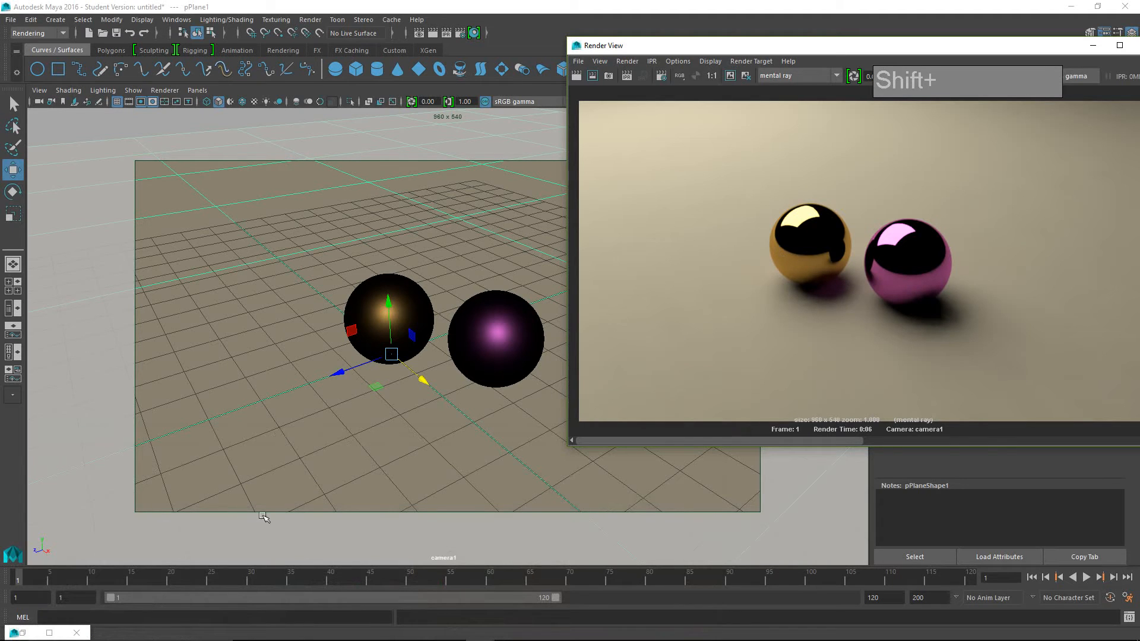
Duplicate the pink sphere and move the copy along the Z axis to the open floor in front of the gold sphere
click(492, 343)
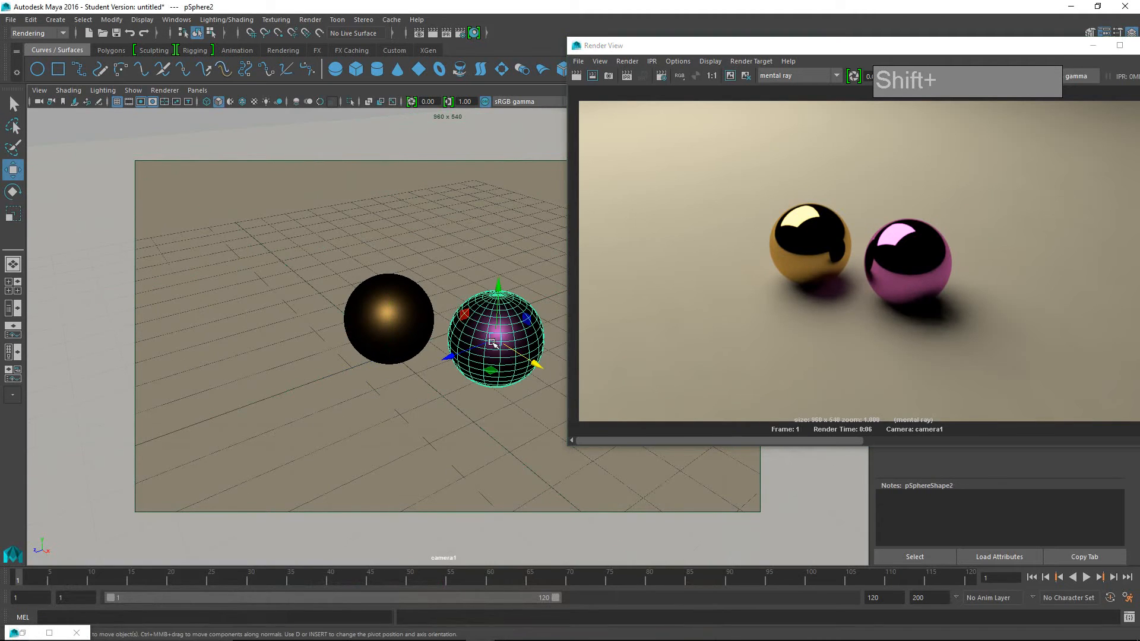
scroll(499, 351, down, 4)
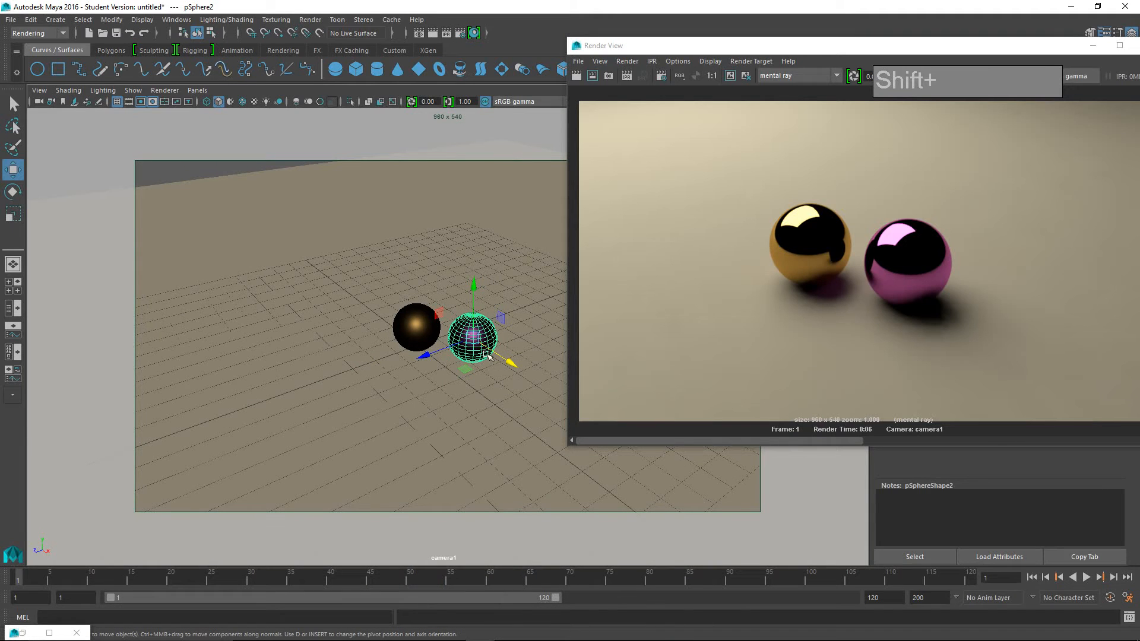
key(shift+d)
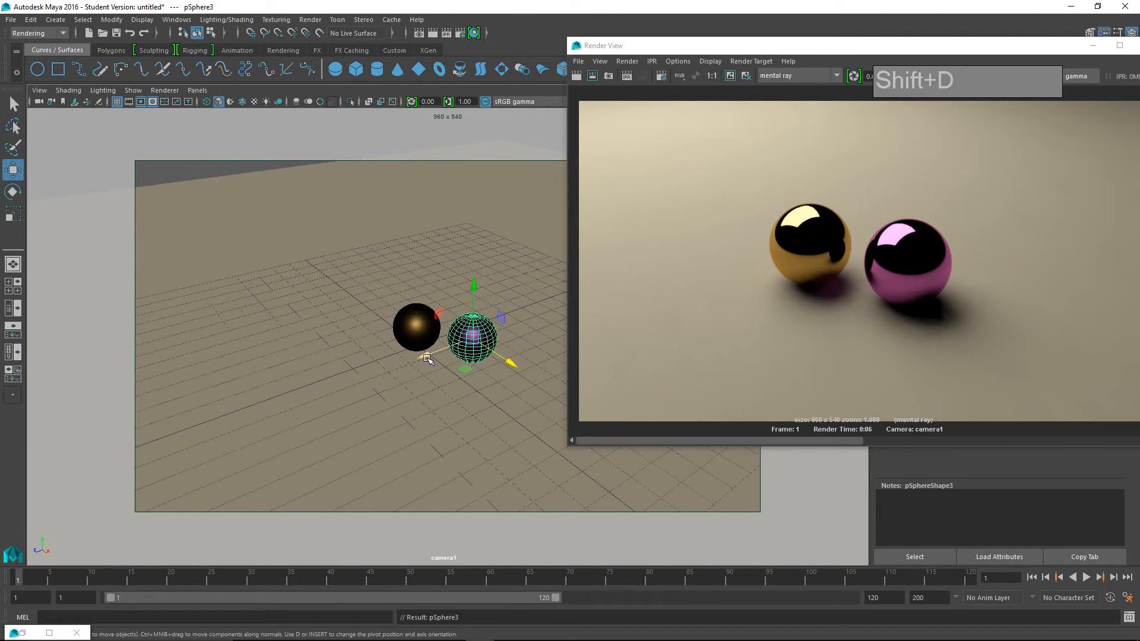
drag(430, 358, 310, 400)
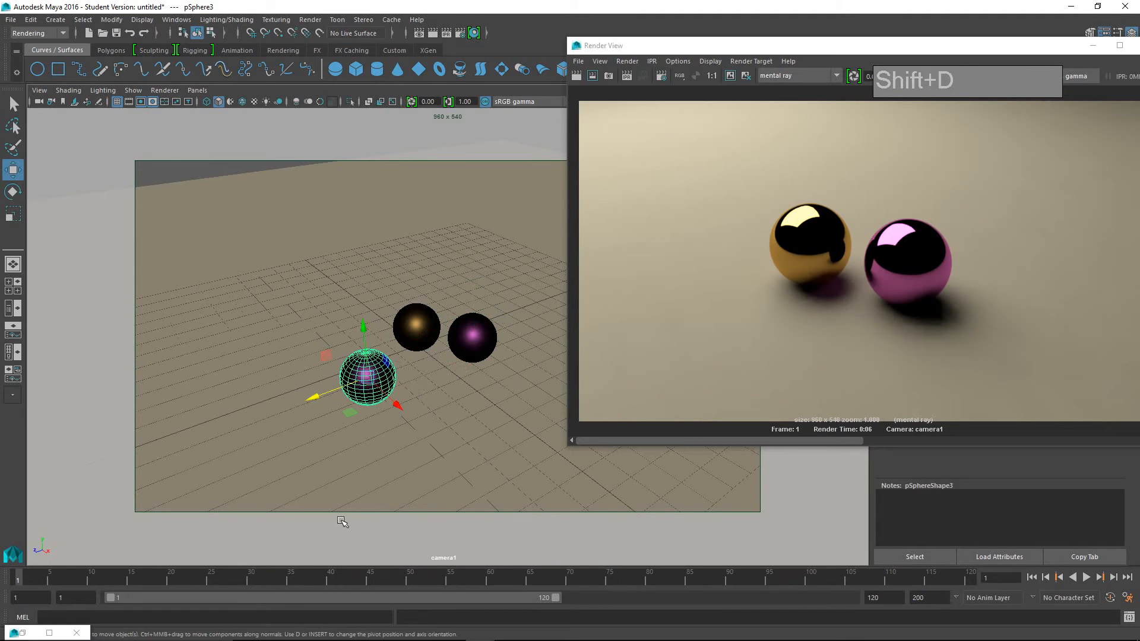
Assign a new Blinn material to the duplicated sphere
right_click(377, 364)
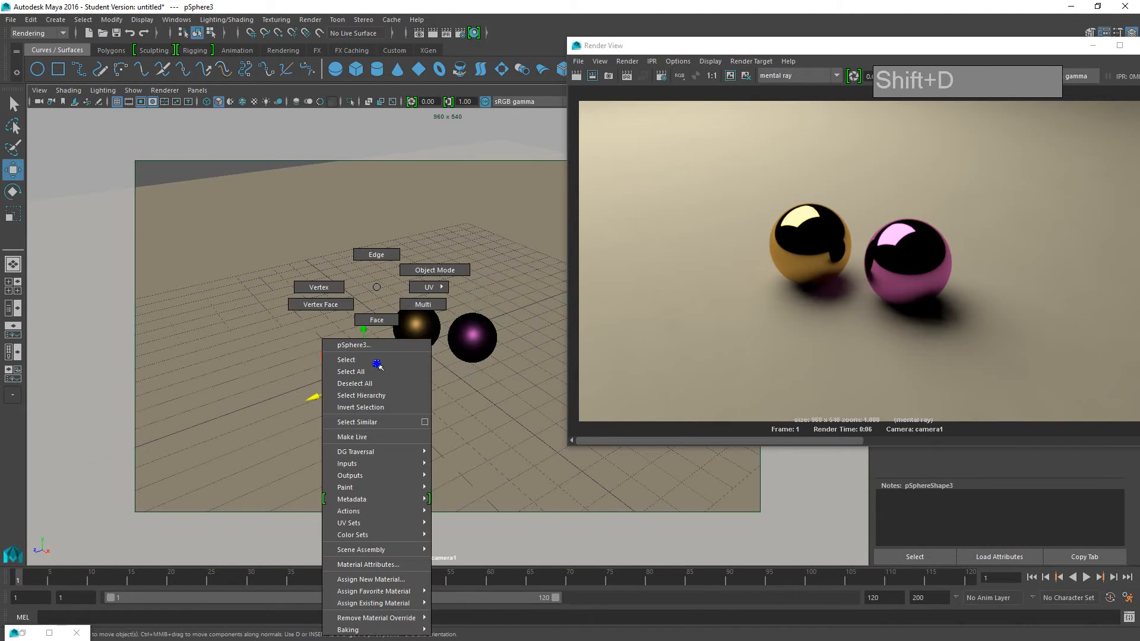
click(360, 580)
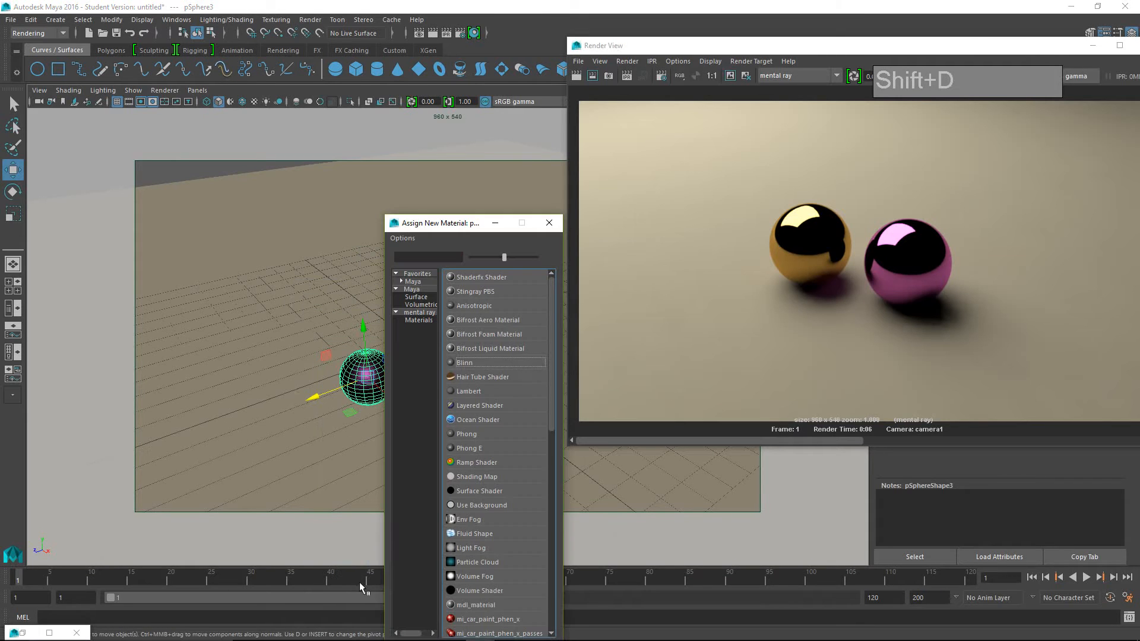
click(464, 362)
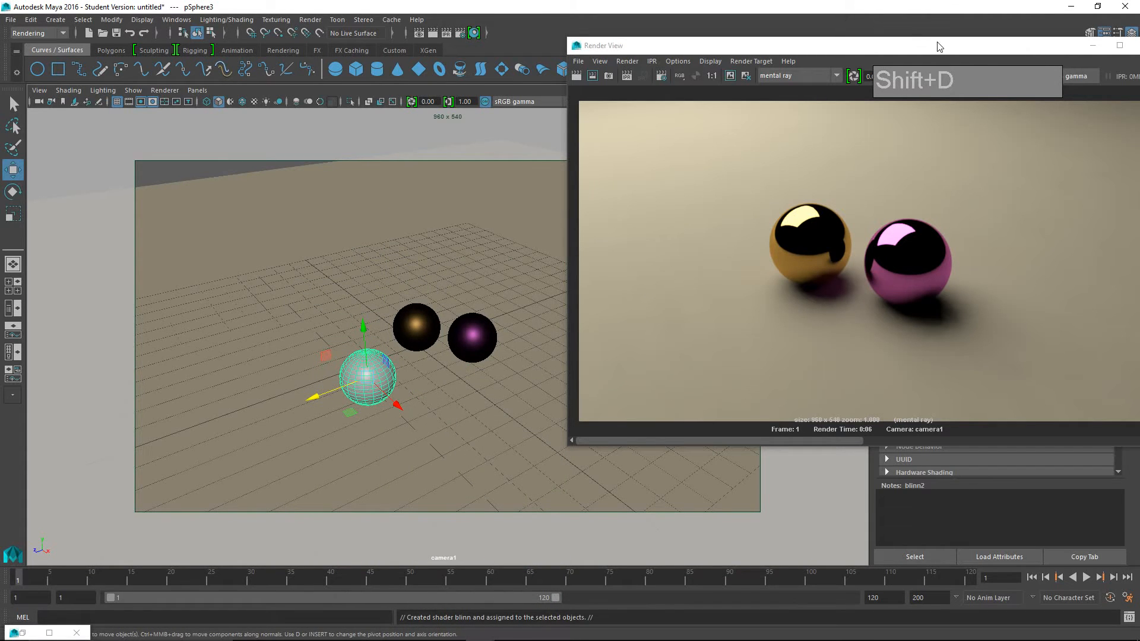
Minimize the Render View to uncover the Attribute Editor and rename the new Blinn material to FresnelReflection
drag(940, 46, 596, 84)
click(748, 83)
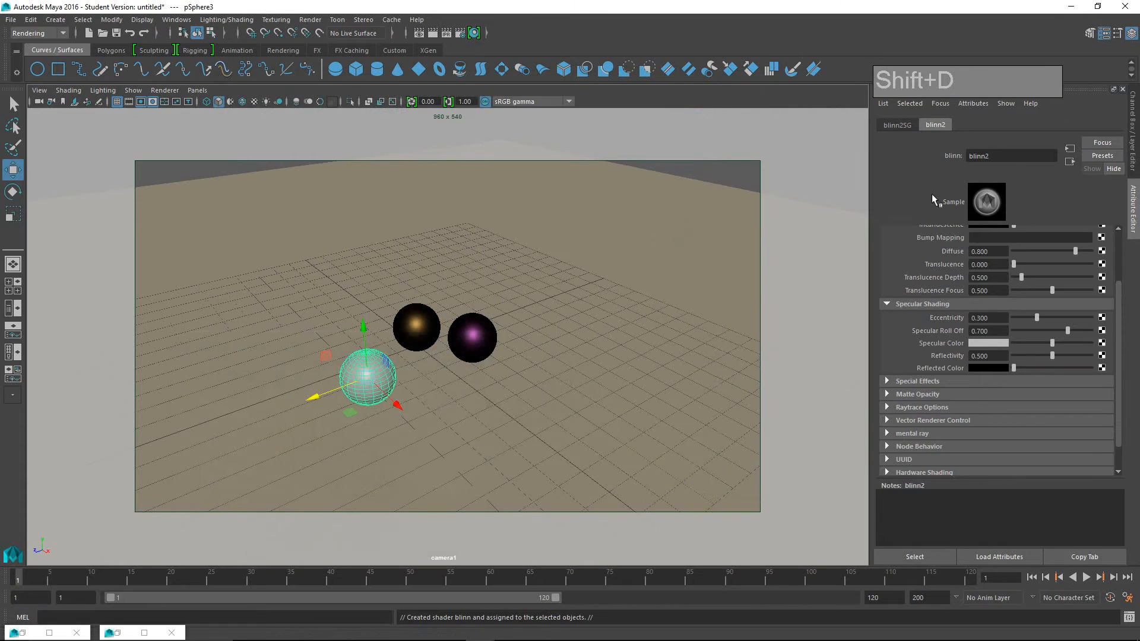
click(1003, 153)
text(Fresn)
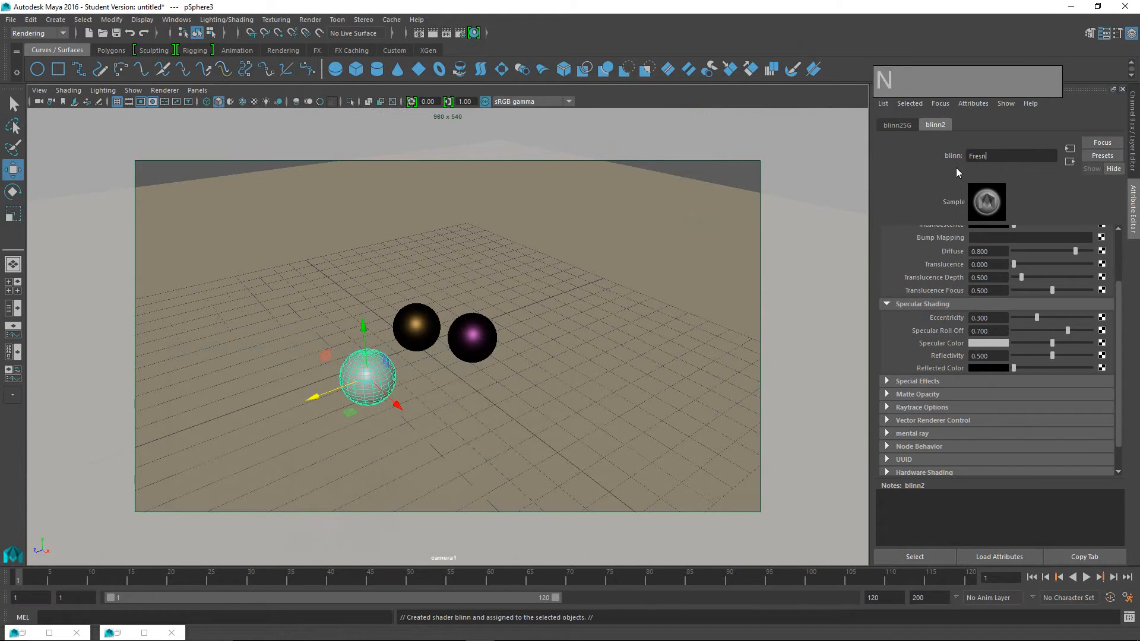
text(elRefl)
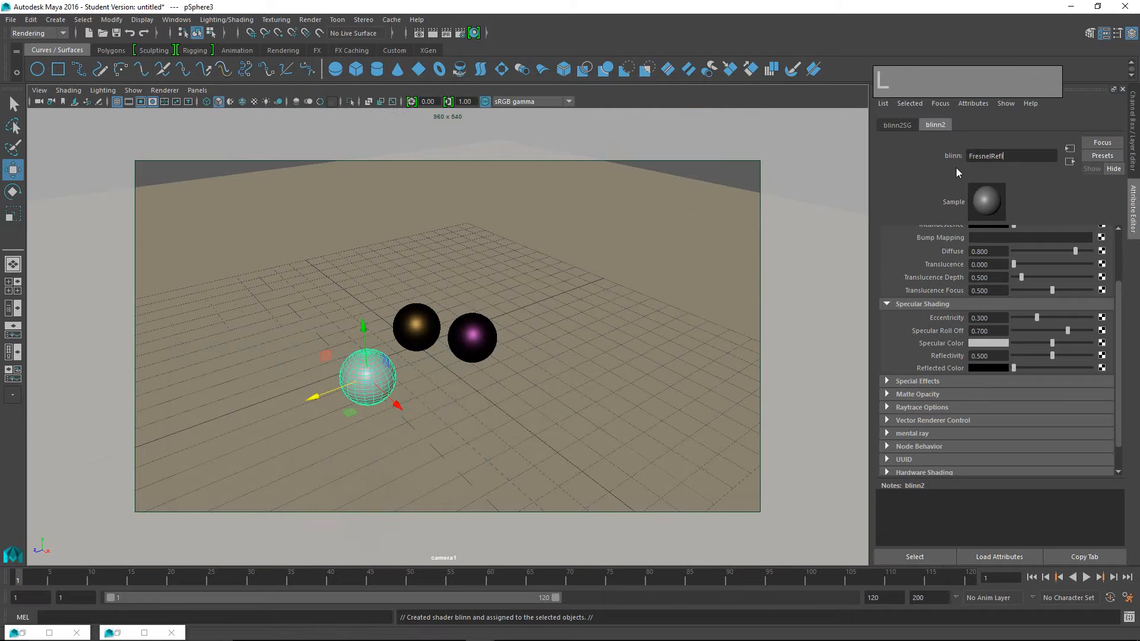
text(ection)
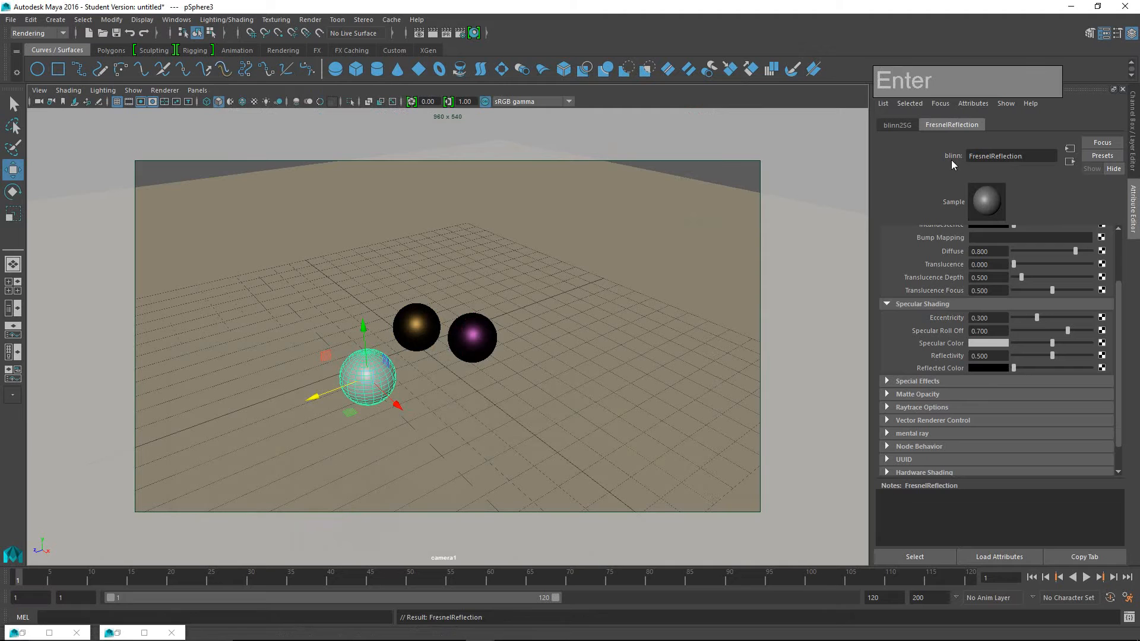
Restore the Hypershade and enlarge its material swatches
click(49, 632)
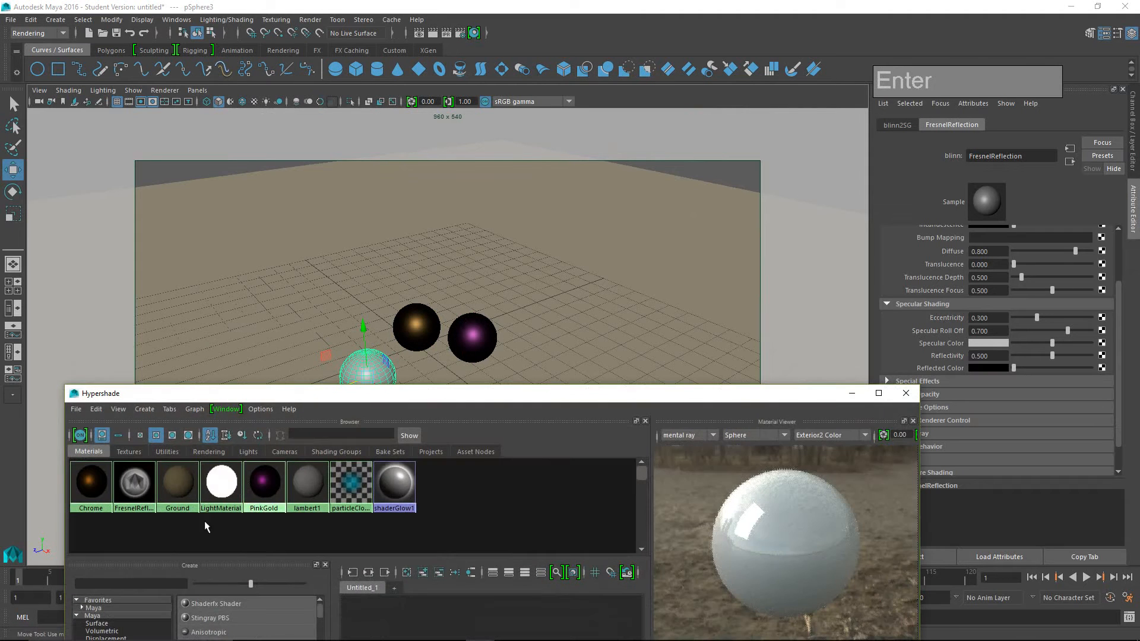
drag(369, 393, 411, 322)
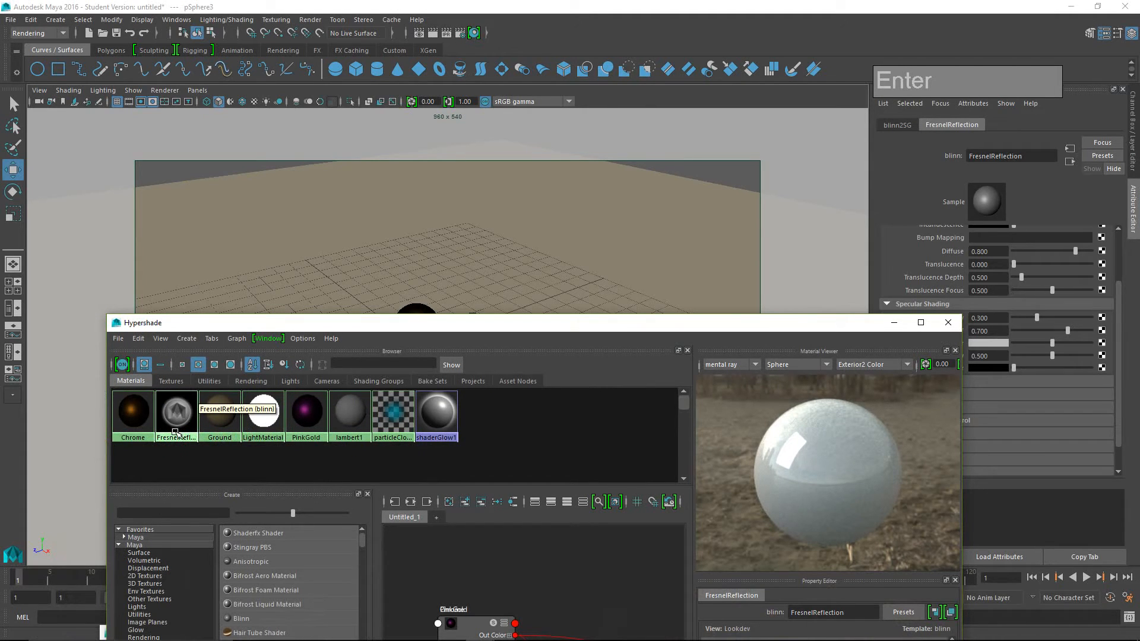
click(217, 368)
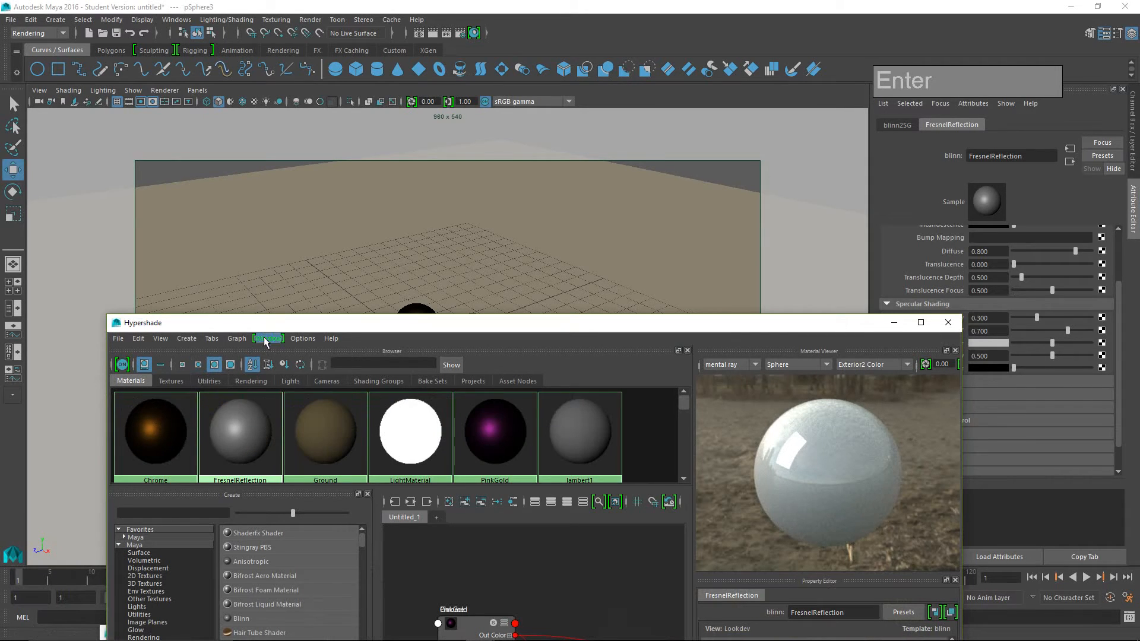
Heighten the Hypershade's material browser, select the FresnelReflection swatch and move the window up to uncover its properties
drag(268, 325, 272, 126)
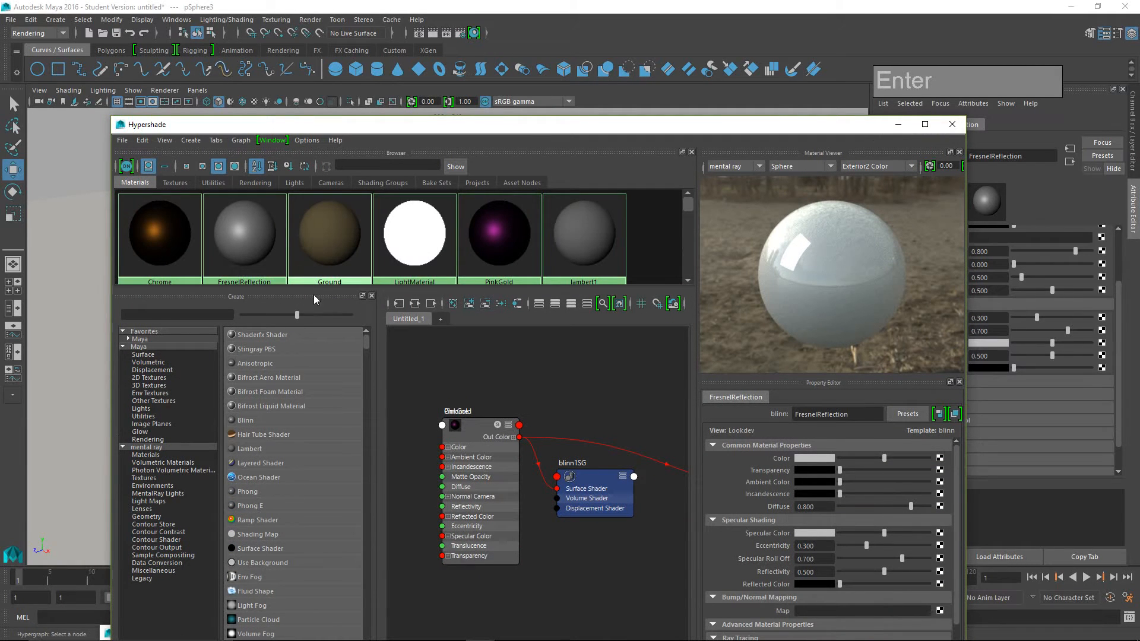
drag(319, 290, 301, 368)
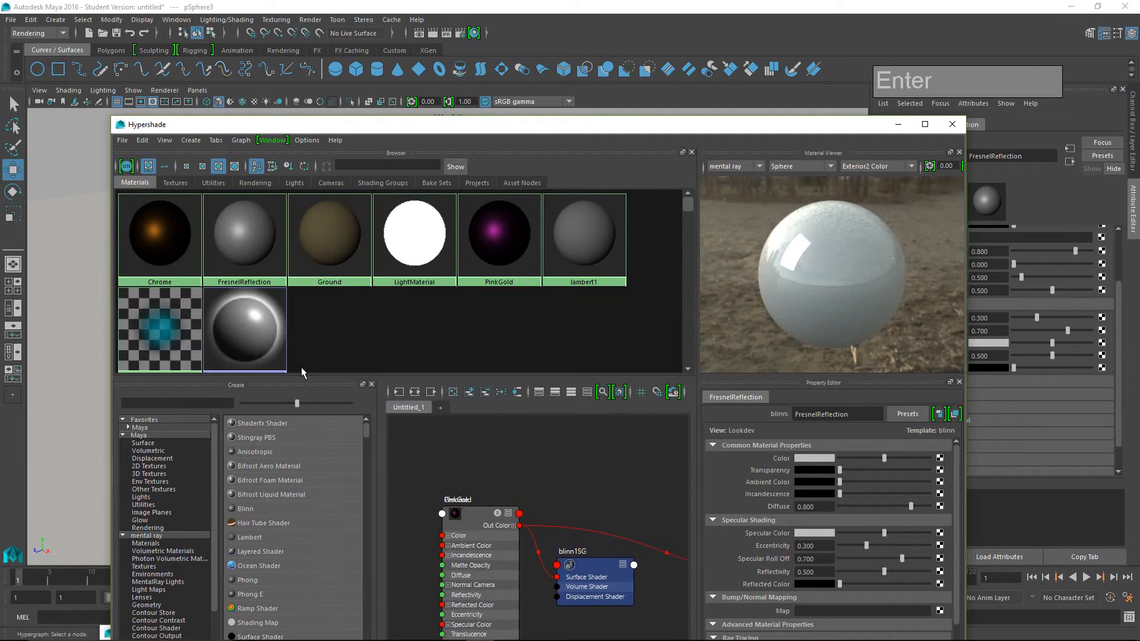
click(245, 248)
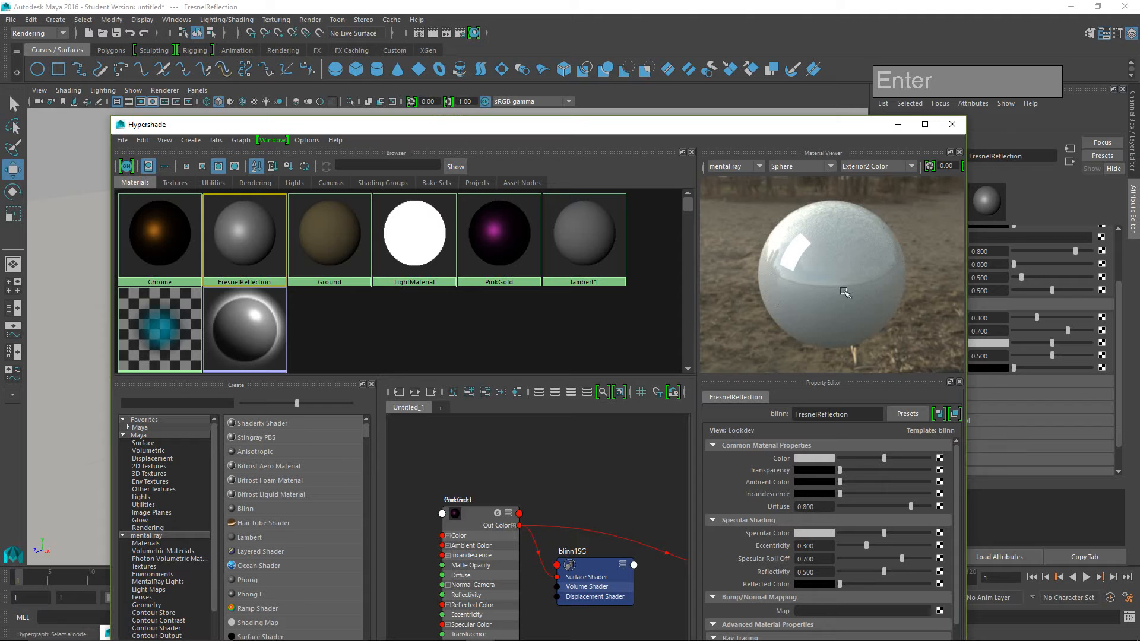
drag(680, 123, 685, 60)
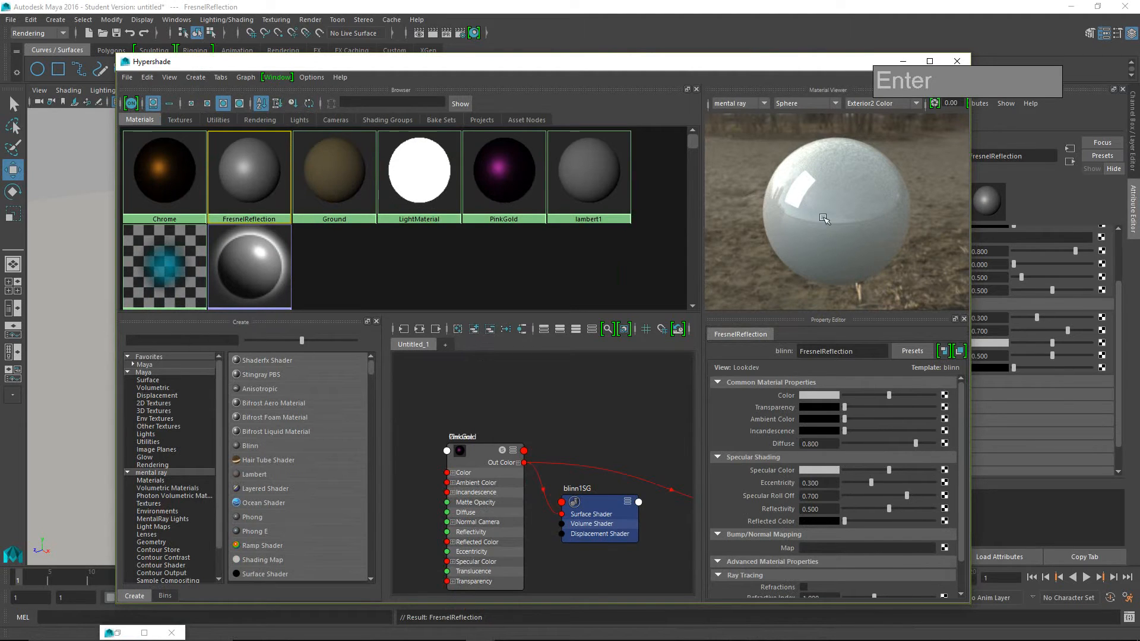
Set the FresnelReflection material's Color to black, its Specular Color to white and its Reflectivity to 1.000
drag(889, 396, 845, 406)
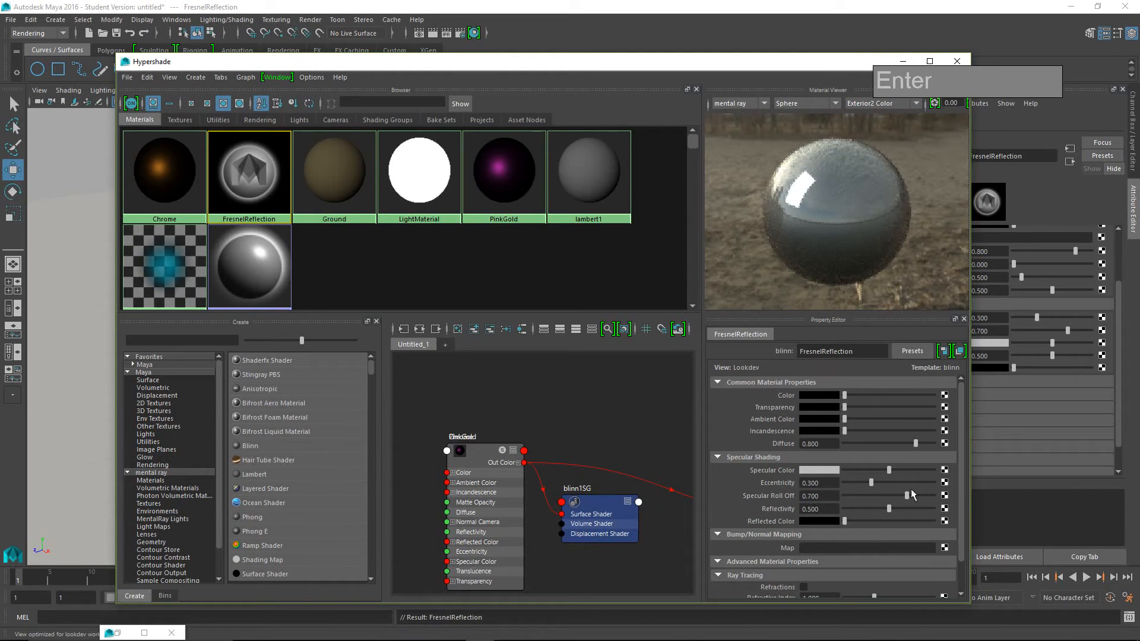
drag(895, 475, 936, 477)
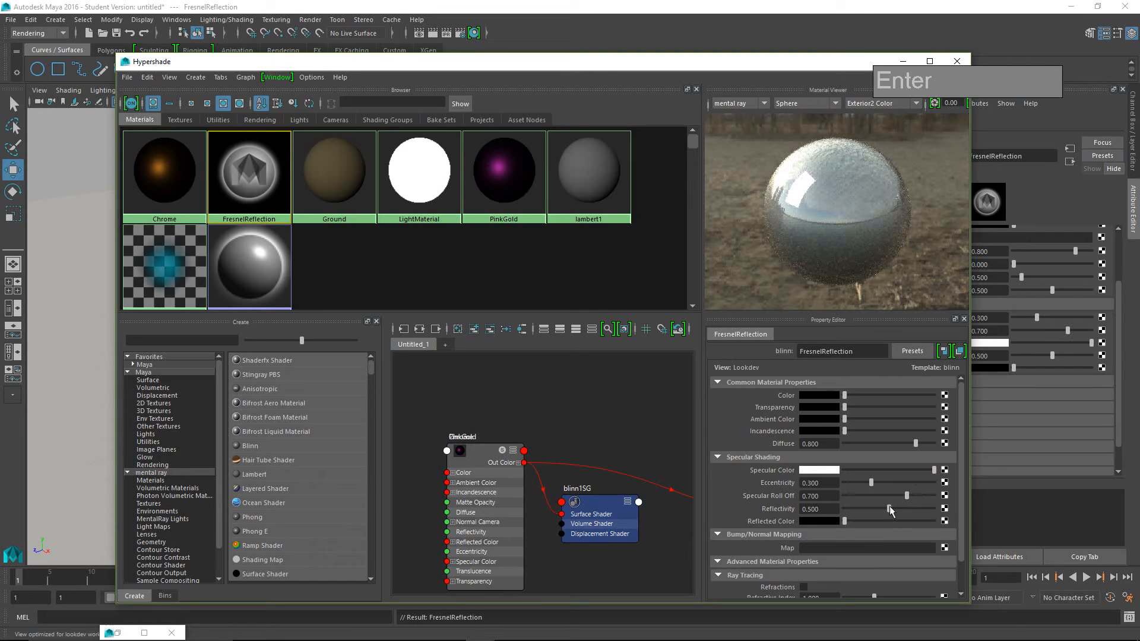
drag(889, 508, 938, 511)
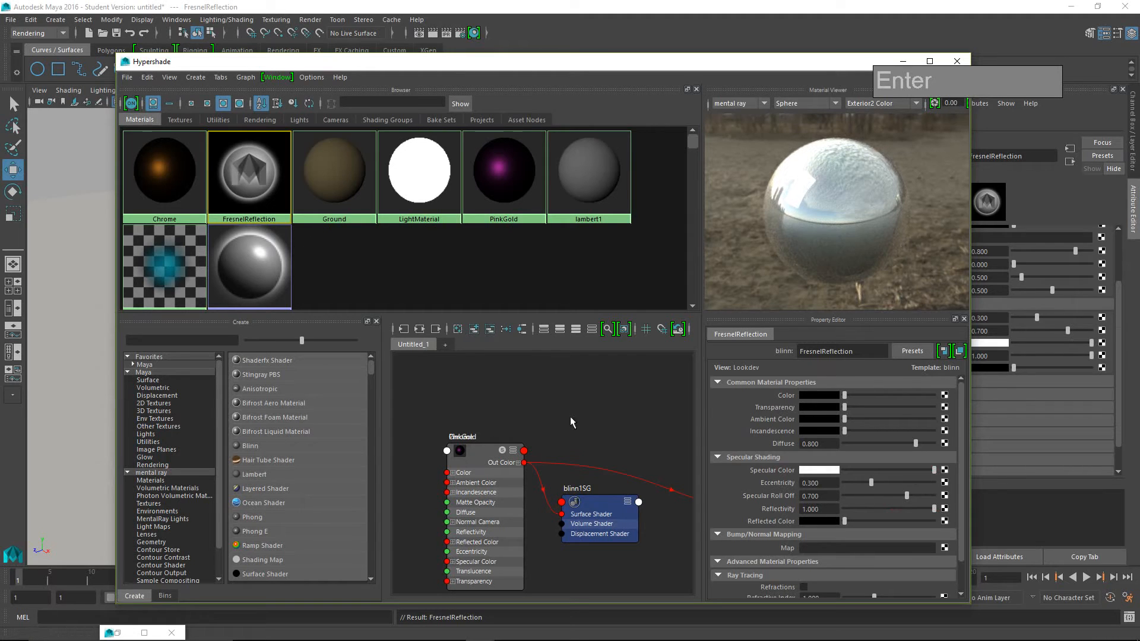
Graph the input and output connections of the FresnelReflection material in the Hypershade's node work area
scroll(613, 416, down, 4)
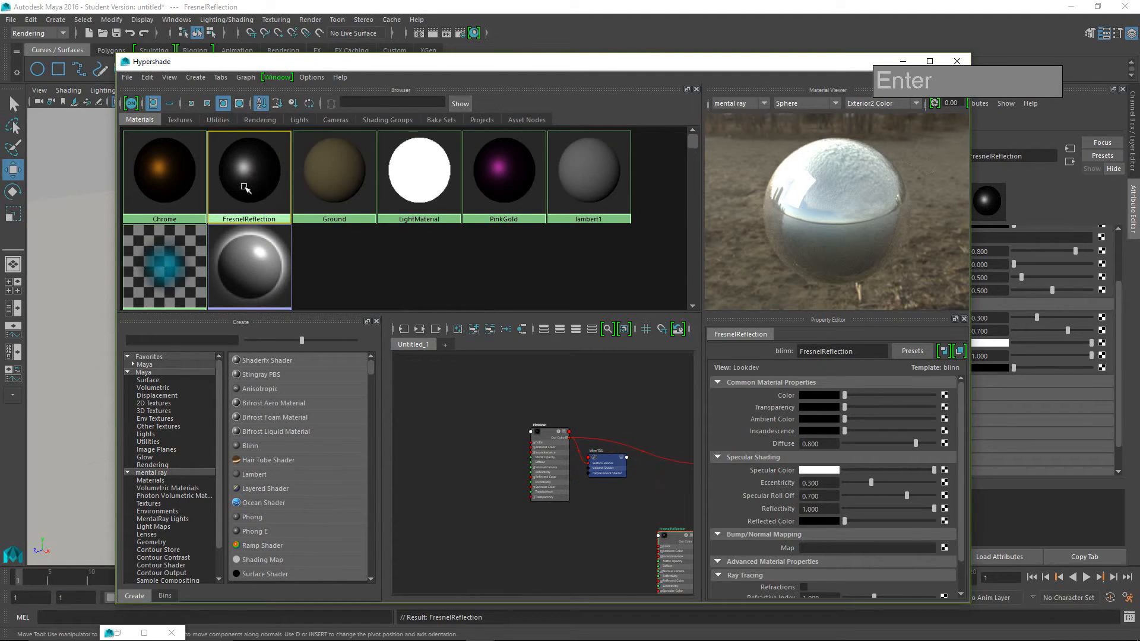
drag(353, 61, 347, 26)
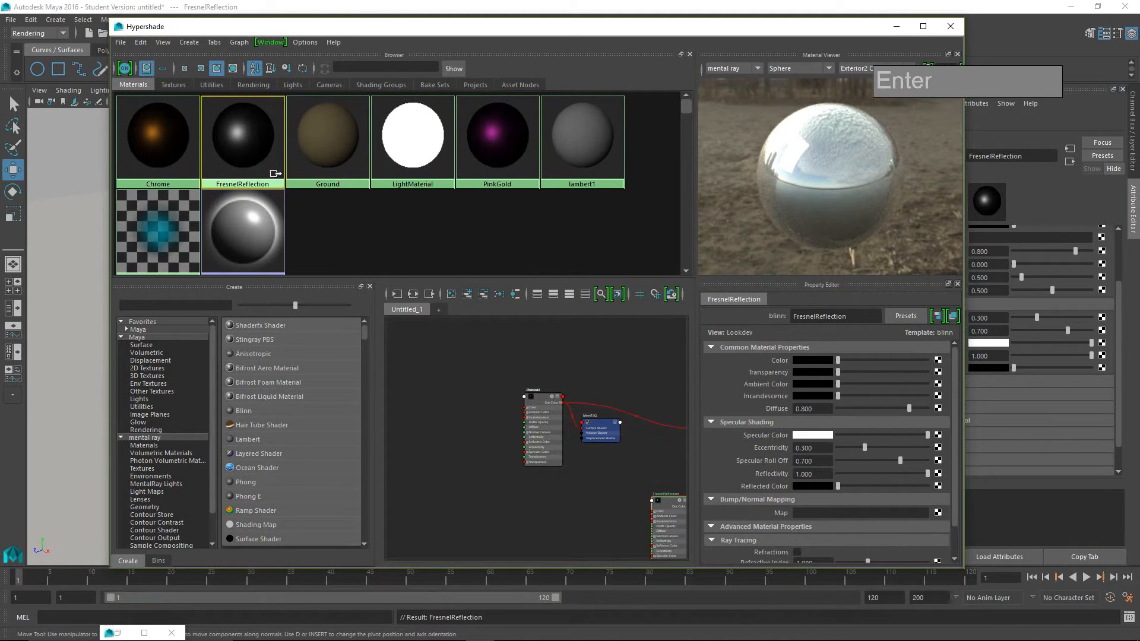
click(413, 295)
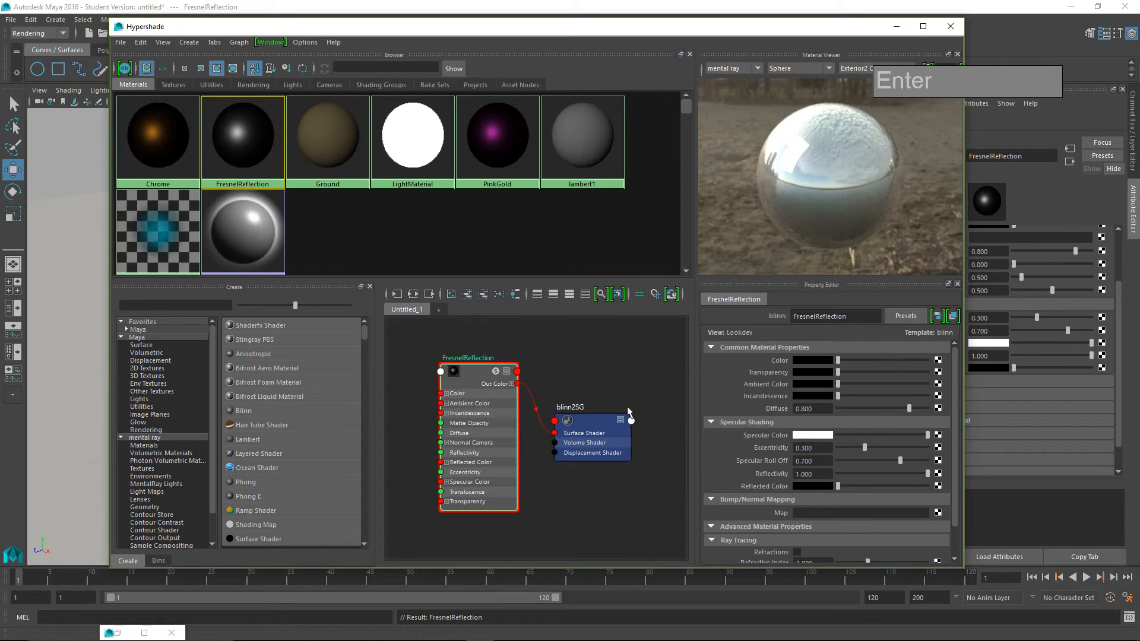
click(924, 26)
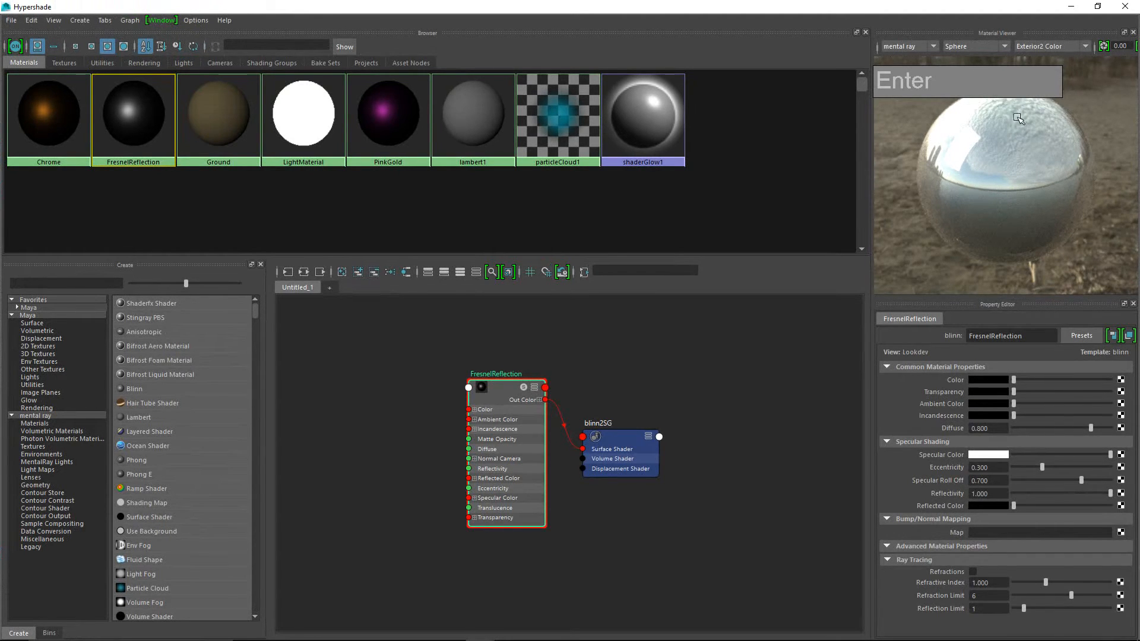
click(1098, 6)
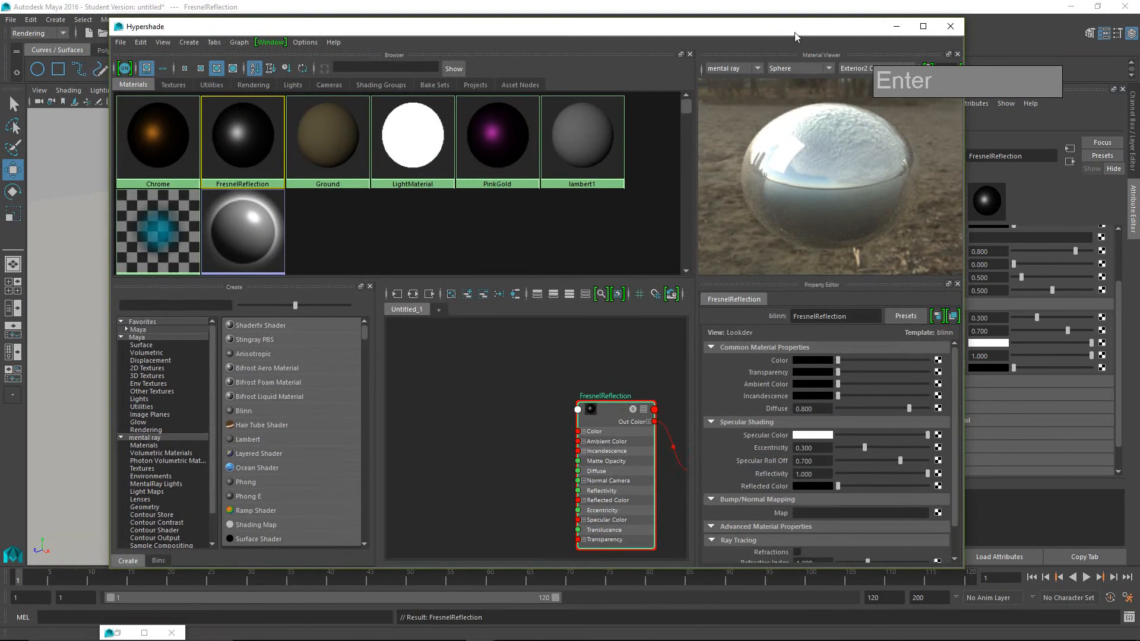
Minimize Maya and the sourceimages folder window to uncover the desktop
drag(795, 32, 772, 115)
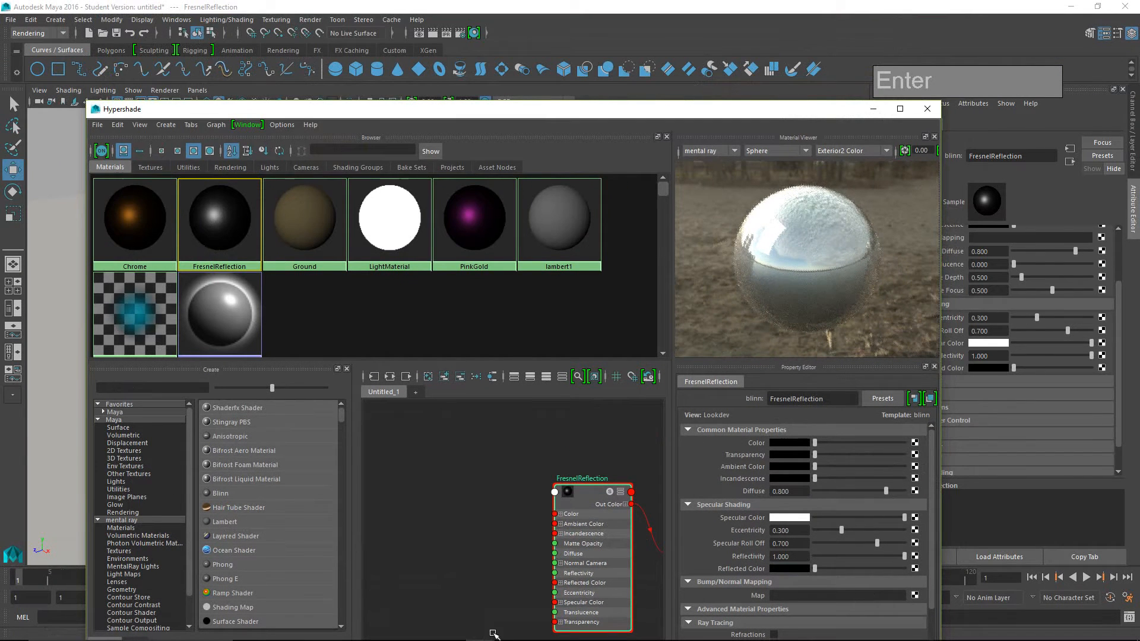
drag(698, 113, 623, 69)
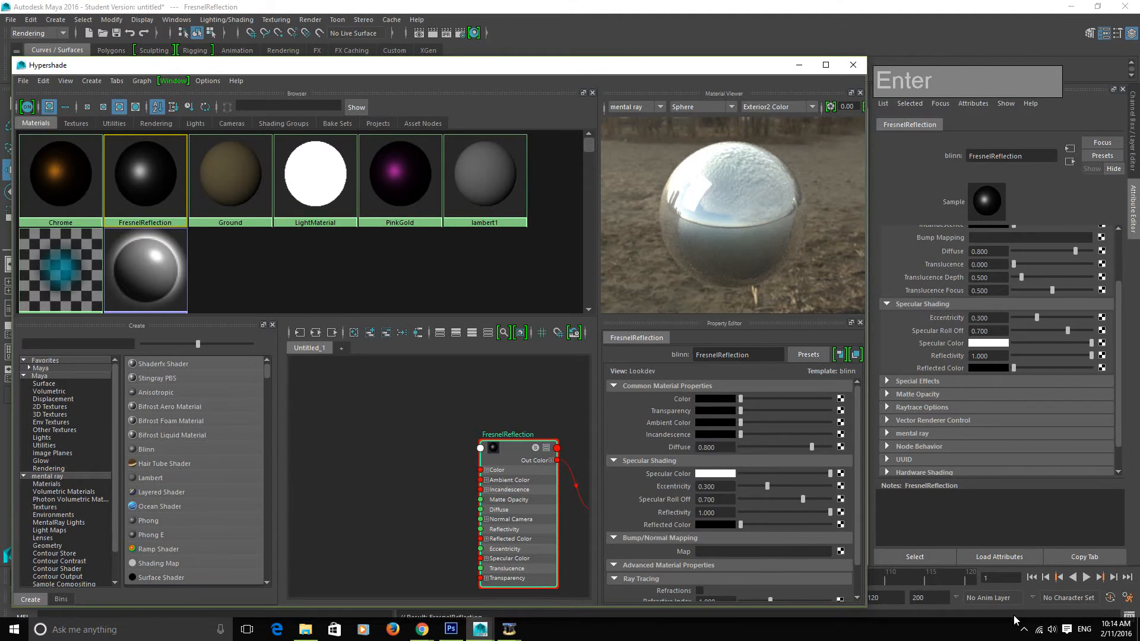
click(1070, 6)
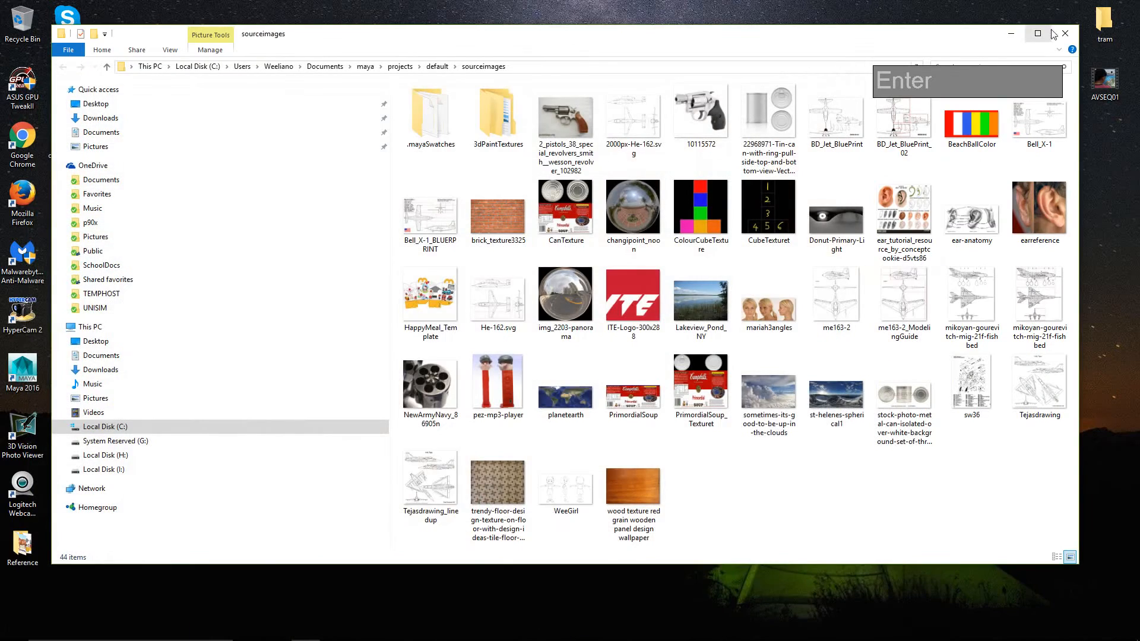
click(1009, 33)
drag(1019, 94, 992, 92)
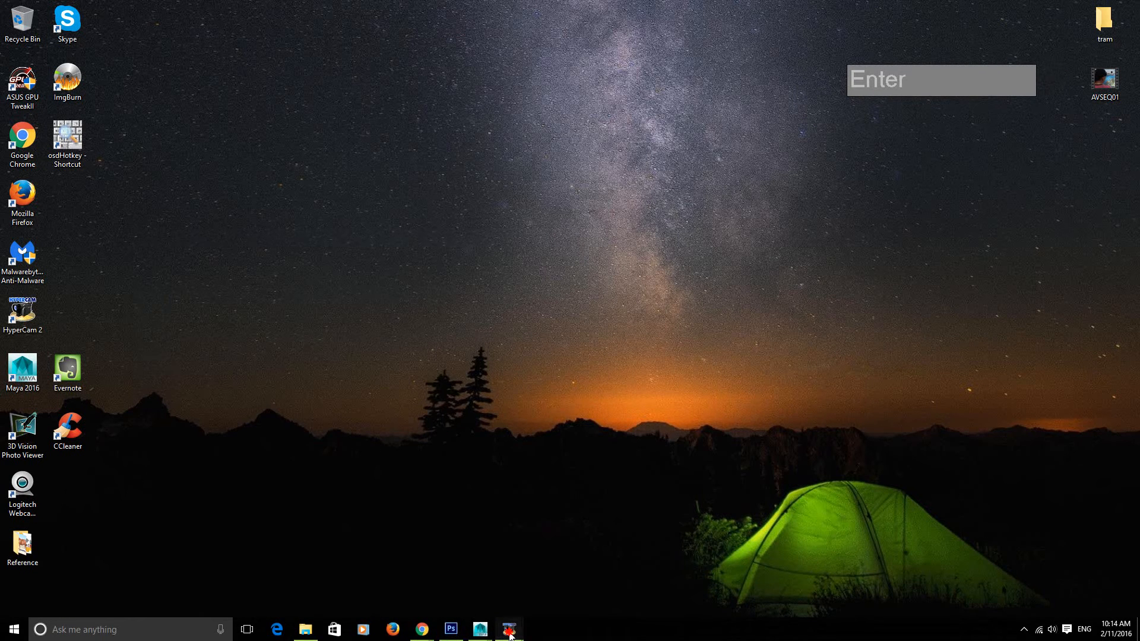
Launch osdHotkey from its desktop shortcut, then reposition its overlay and reduce the overlay's height
mouse_move(510, 628)
click(492, 587)
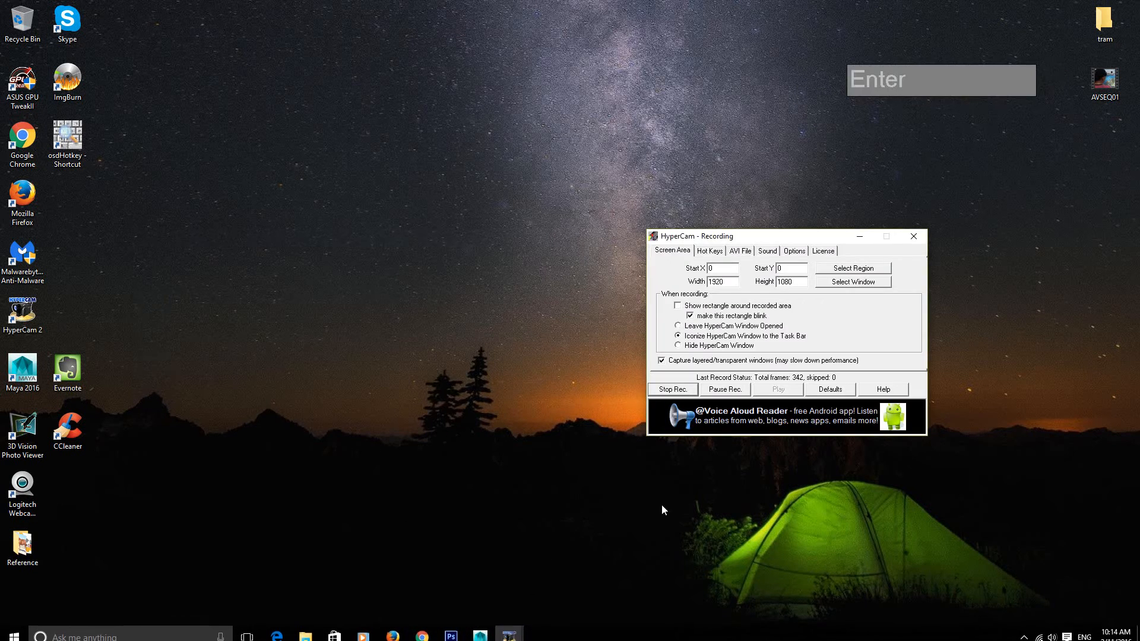
click(691, 539)
double_click(73, 134)
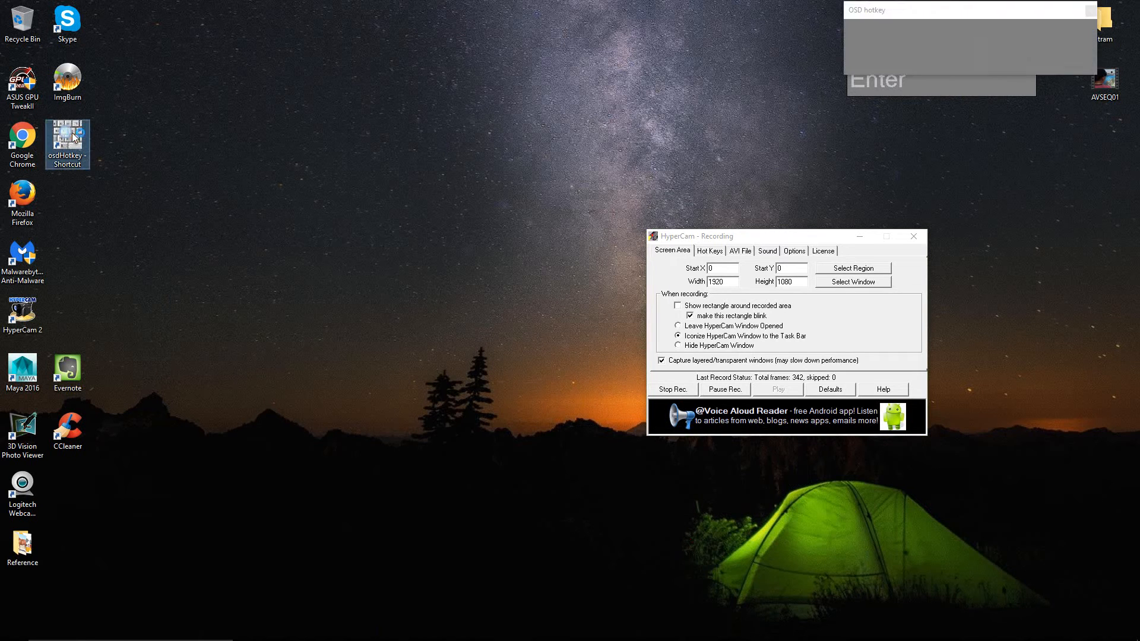
drag(1023, 9, 988, 14)
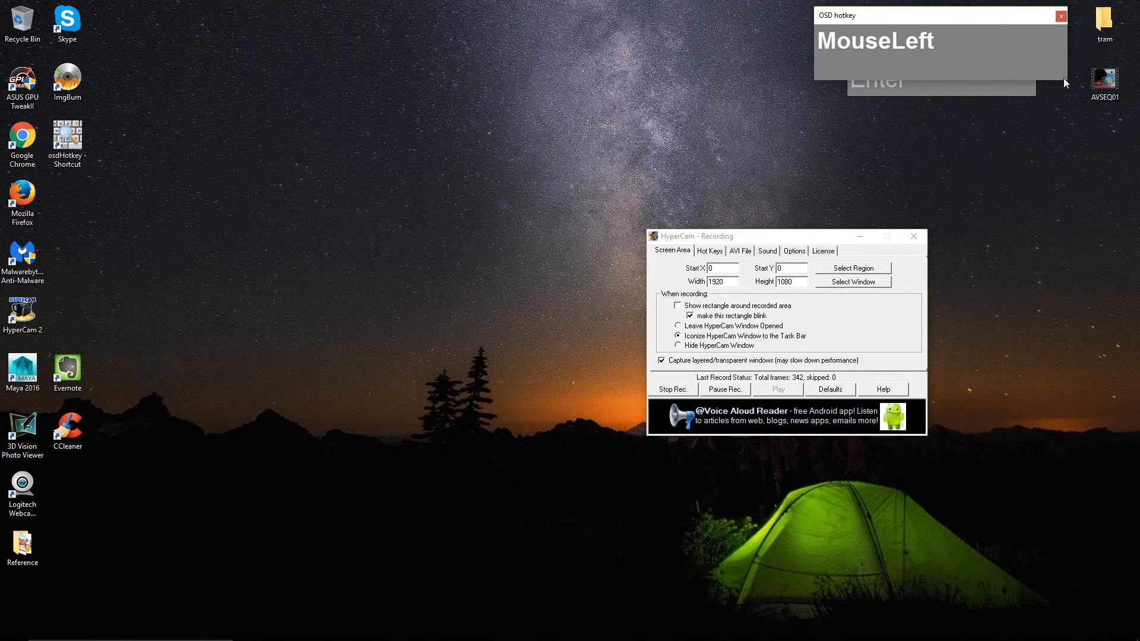
drag(1064, 78, 1073, 59)
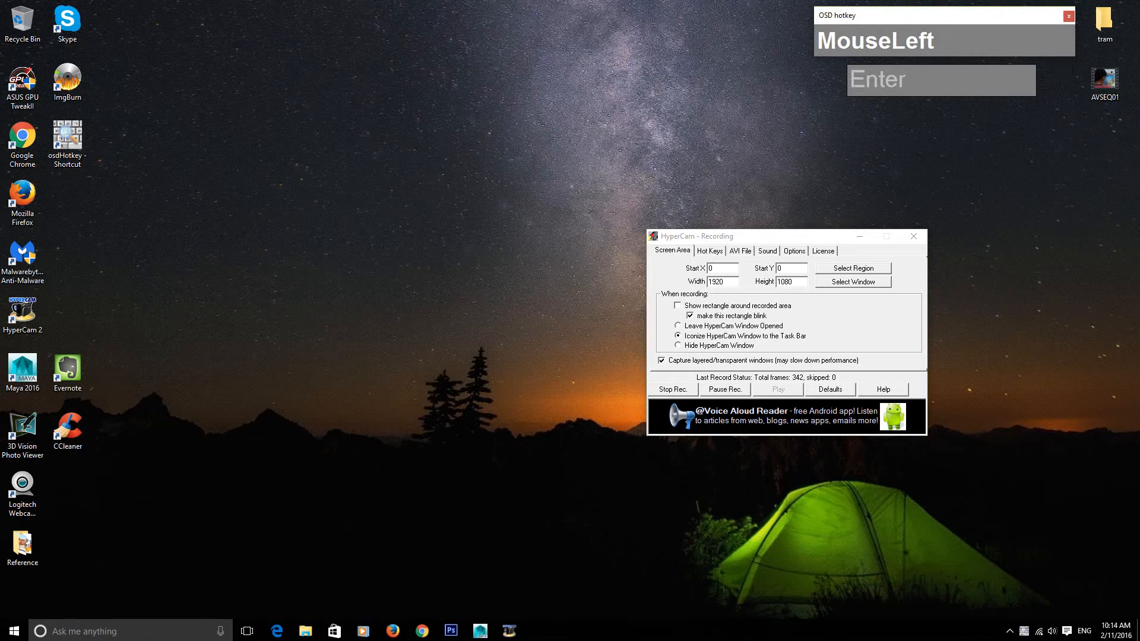
Switch back to Maya, minimize the Render View and reposition the Hypershade window
mouse_move(496, 628)
click(522, 591)
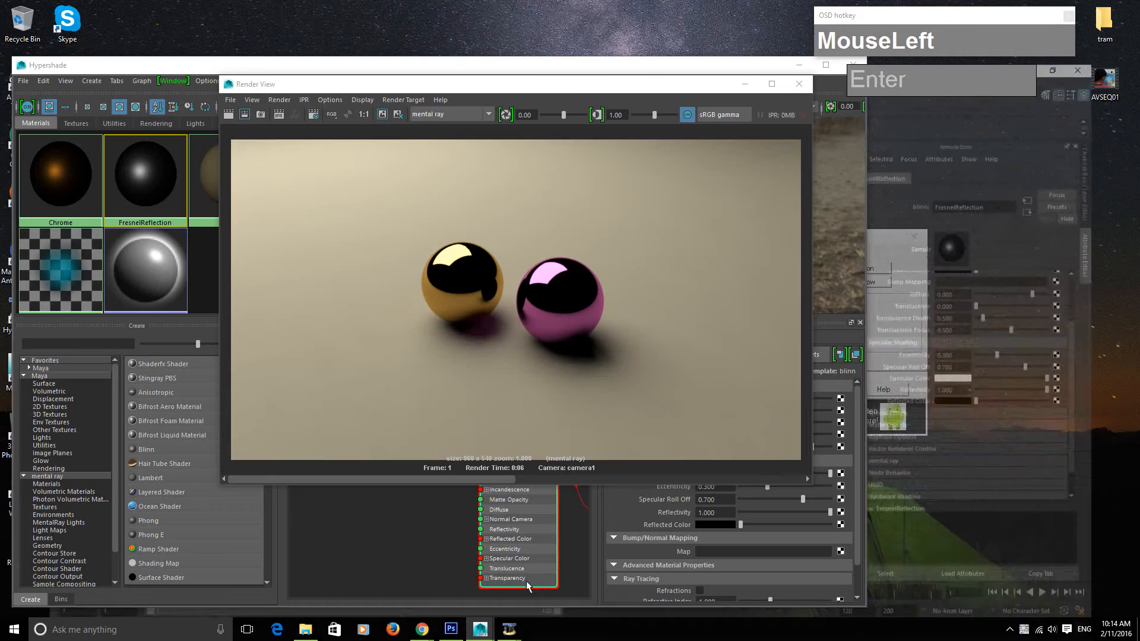
click(744, 84)
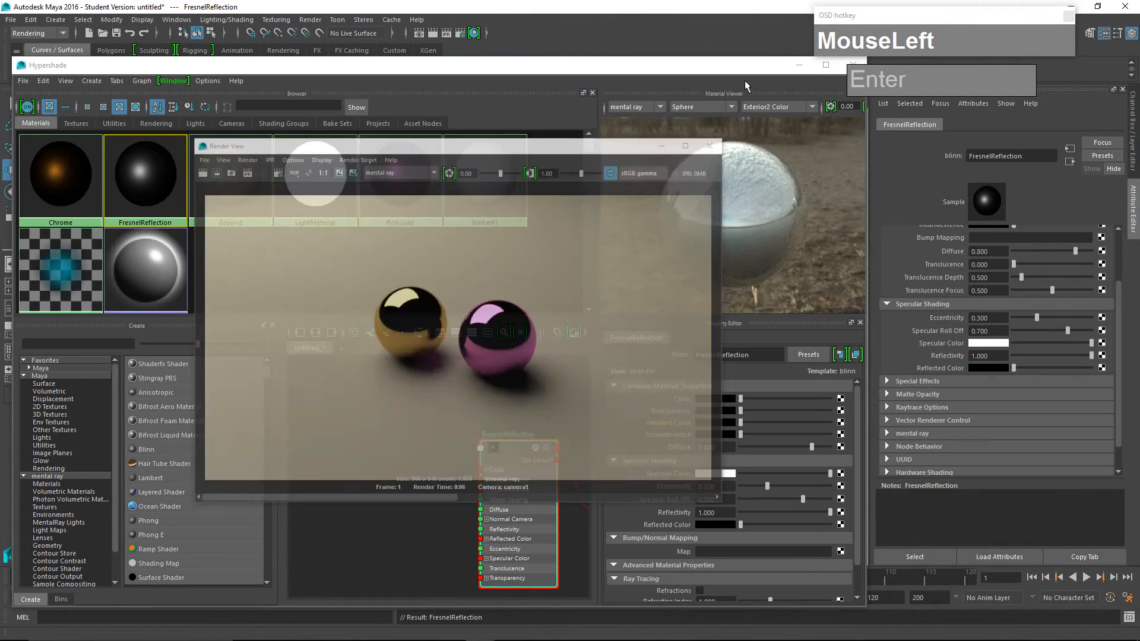
drag(656, 66, 712, 46)
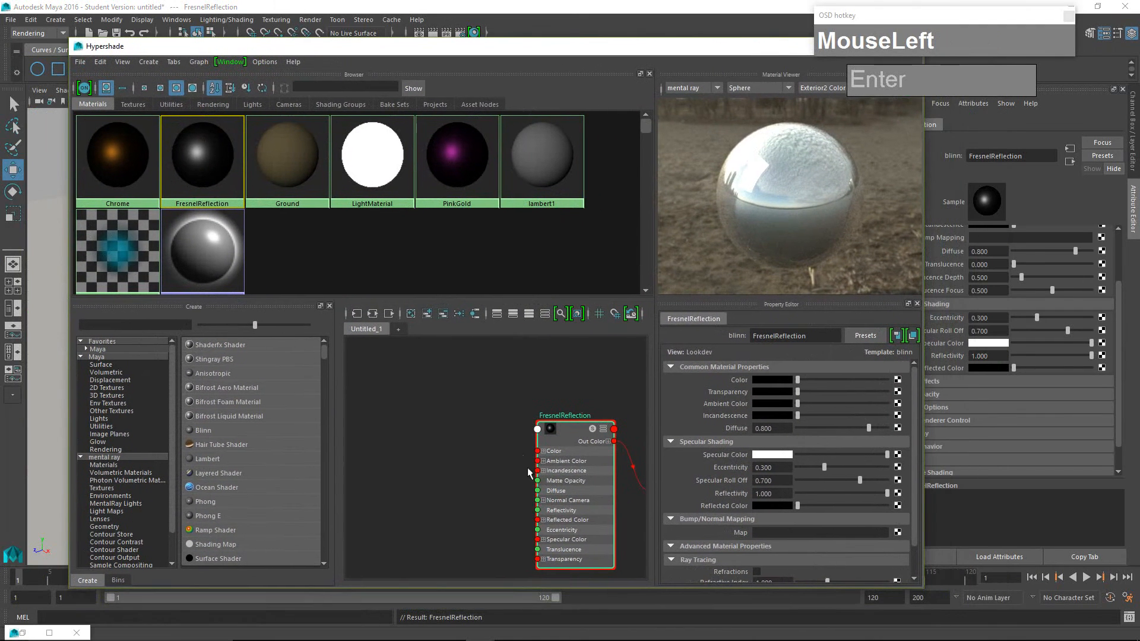
Search the Hypershade's node list for "ramp" and create a Ramp texture node in the FresnelReflection graph
scroll(561, 465, down, 2)
scroll(561, 465, up, 2)
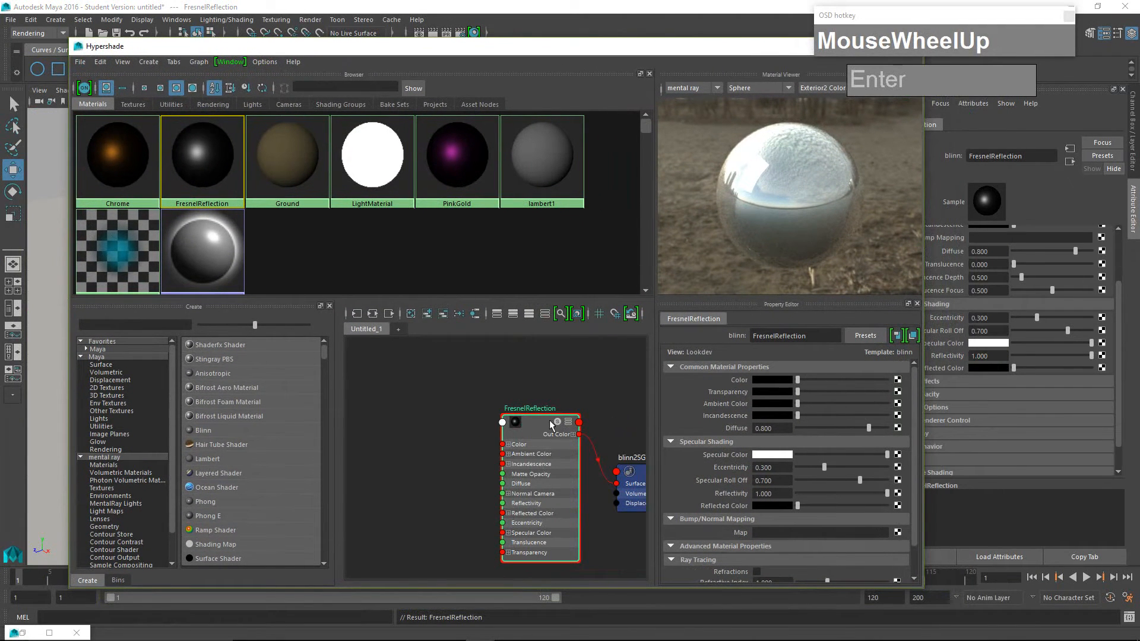
scroll(569, 457, down, 2)
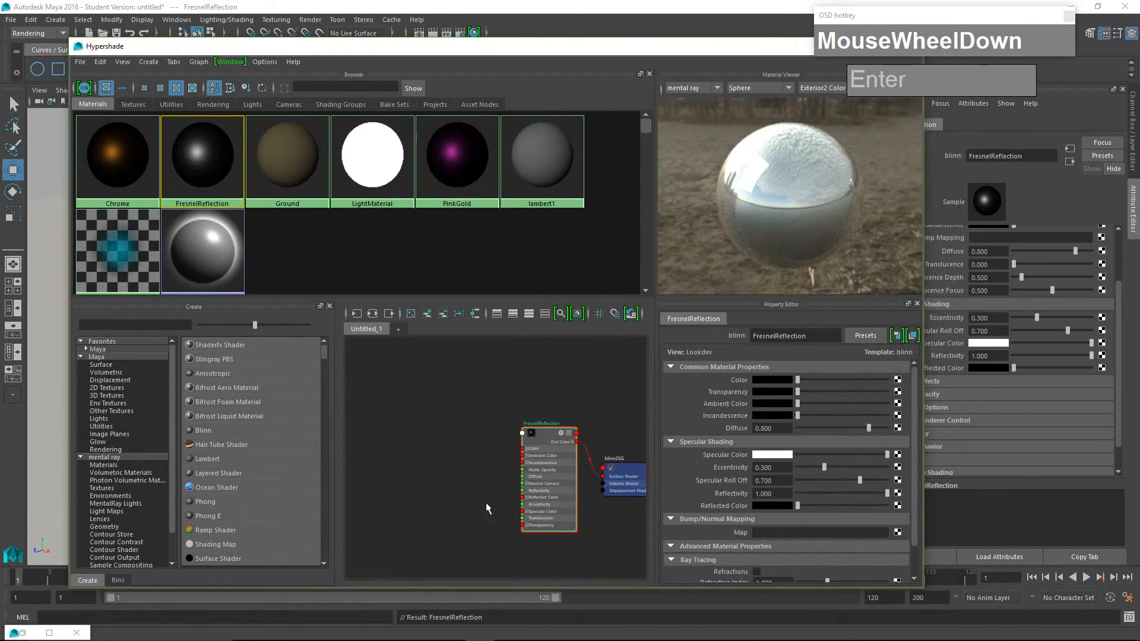
scroll(563, 517, up, 3)
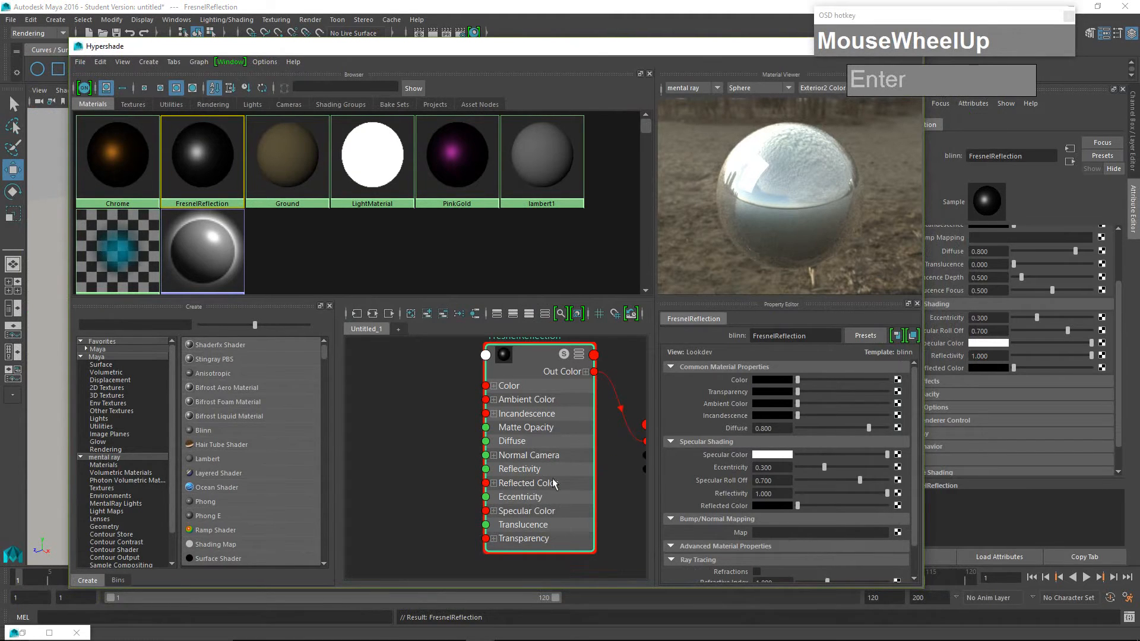
scroll(529, 406, down, 2)
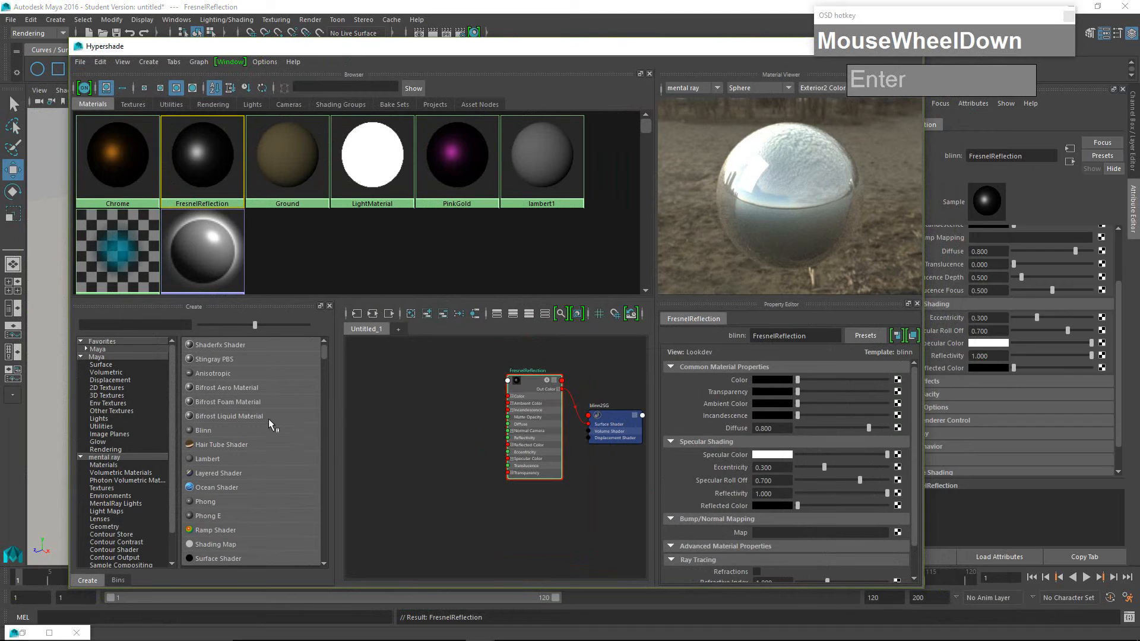
click(113, 321)
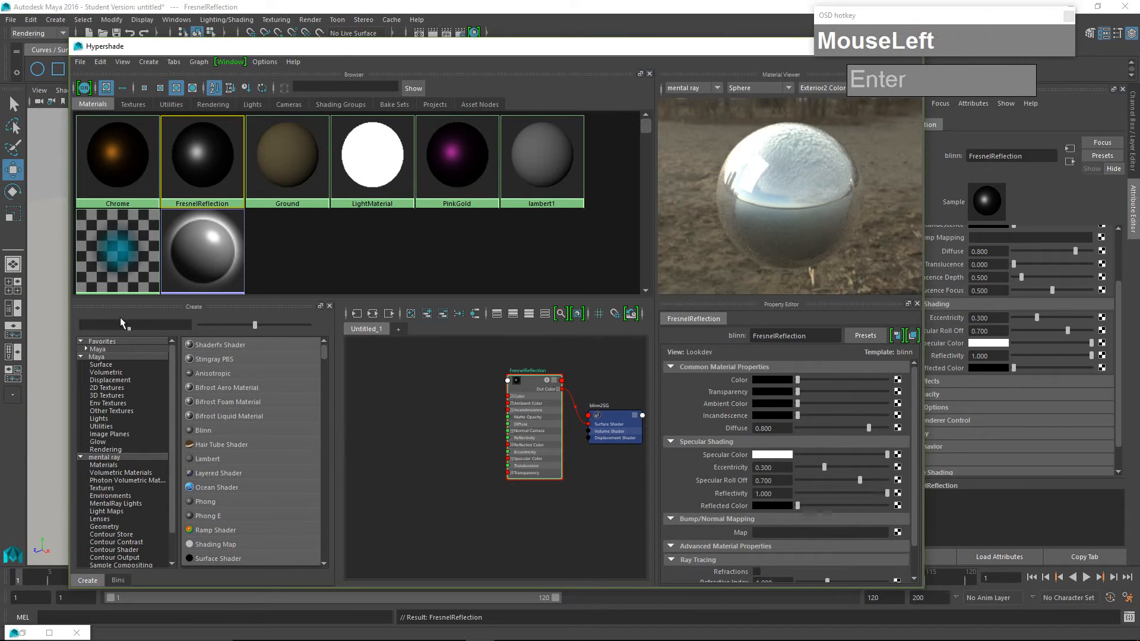
text(ramp)
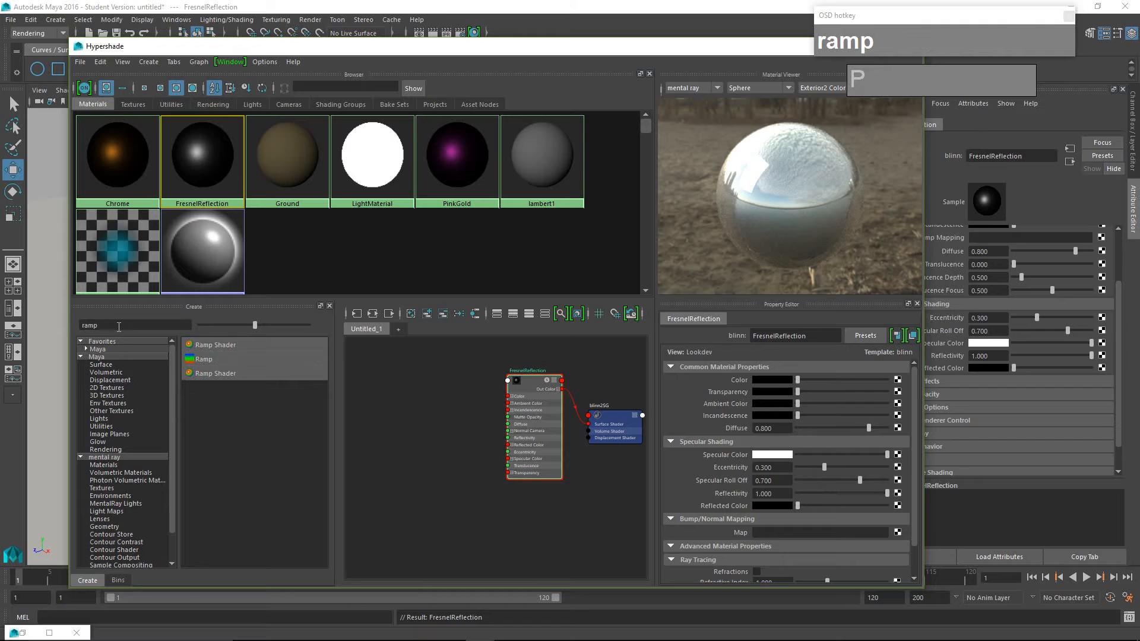
click(204, 359)
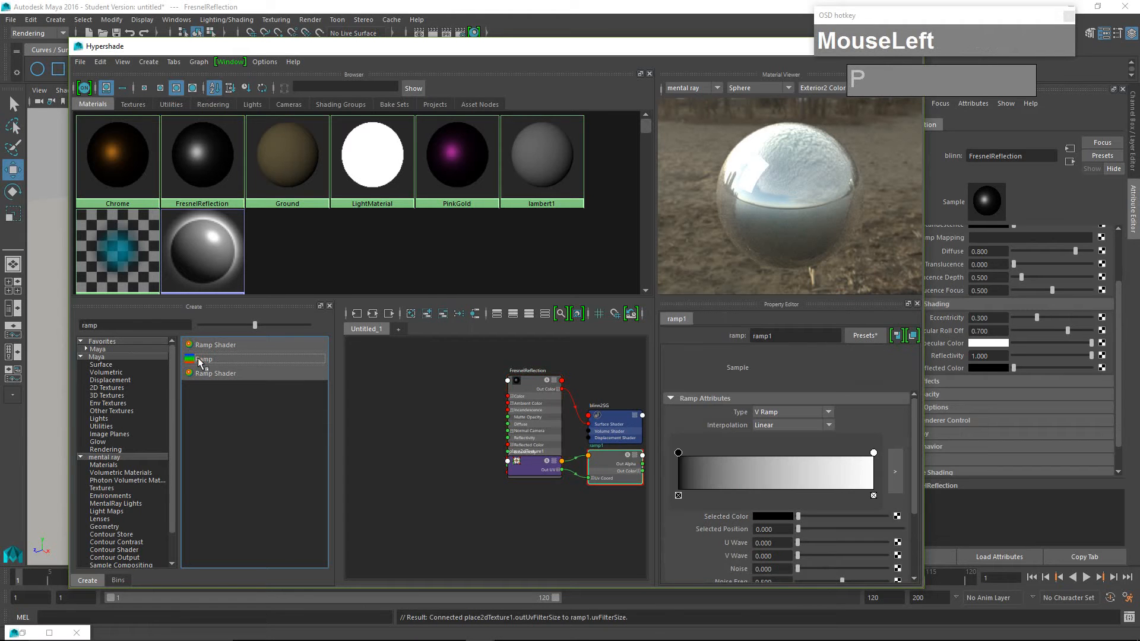
Place the ramp and its place2dTexture node on the input side of the FresnelReflection node and select the ramp
drag(597, 473, 382, 430)
drag(531, 463, 373, 368)
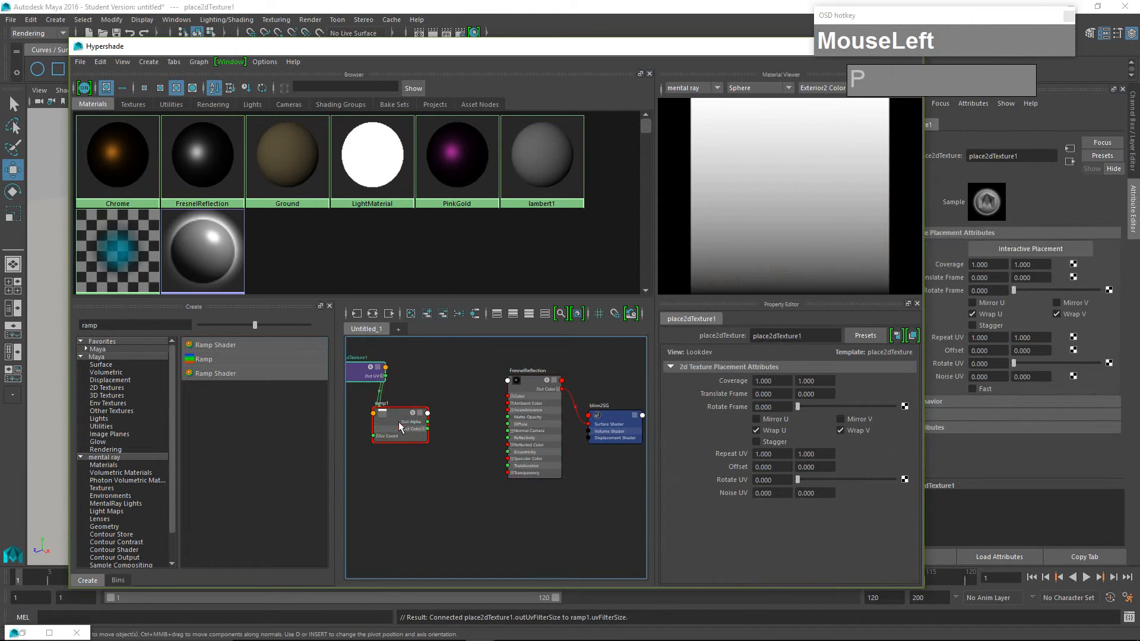
click(398, 422)
Connect the ramp's Out Alpha to the Reflectivity input of FresnelReflection and select the material to preview it
scroll(437, 397, up, 5)
scroll(439, 404, down, 4)
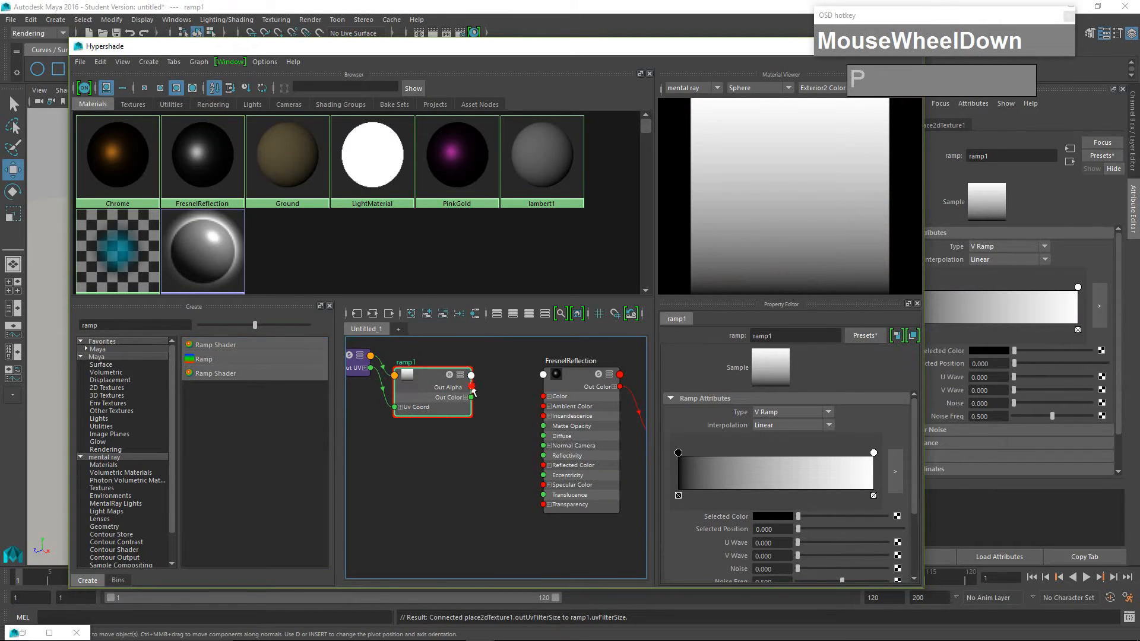
drag(471, 387, 540, 446)
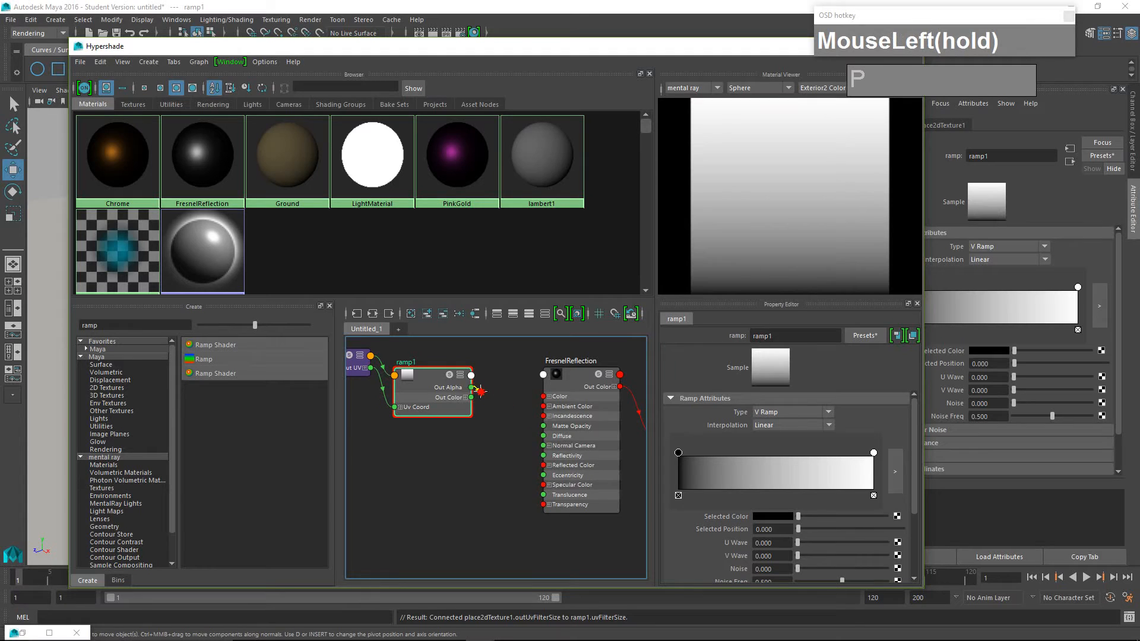
scroll(522, 419, up, 2)
drag(452, 392, 520, 421)
drag(451, 391, 558, 472)
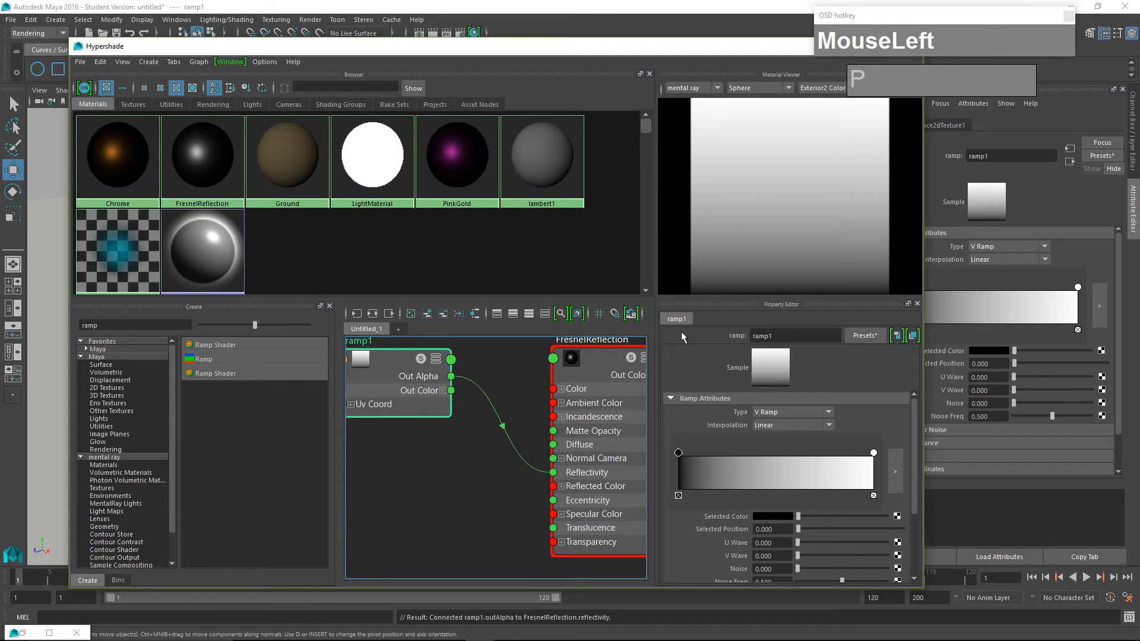
click(623, 370)
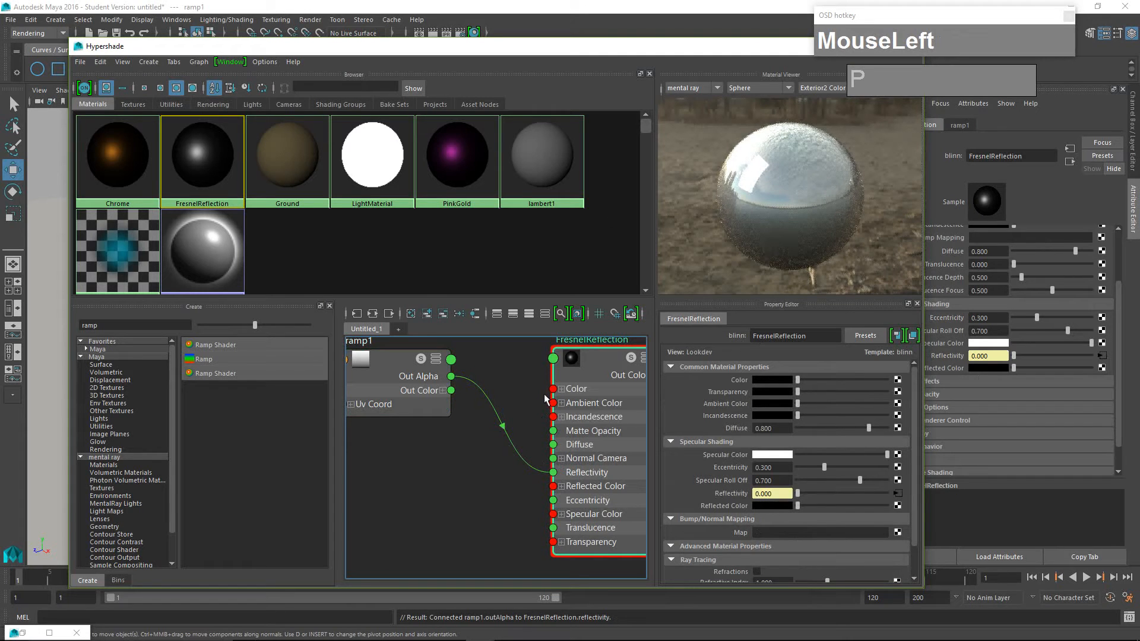
Sharpen the ramp's transition by moving its black color entry to position 0.465 and its white entry to 0.502
drag(711, 47, 580, 51)
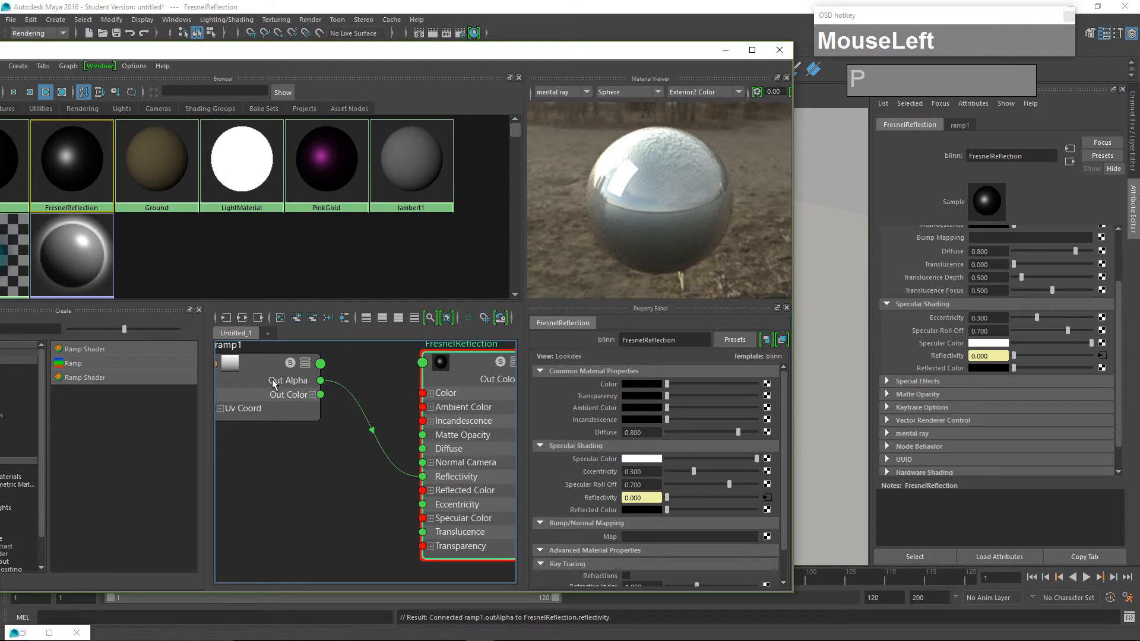
drag(259, 375, 288, 408)
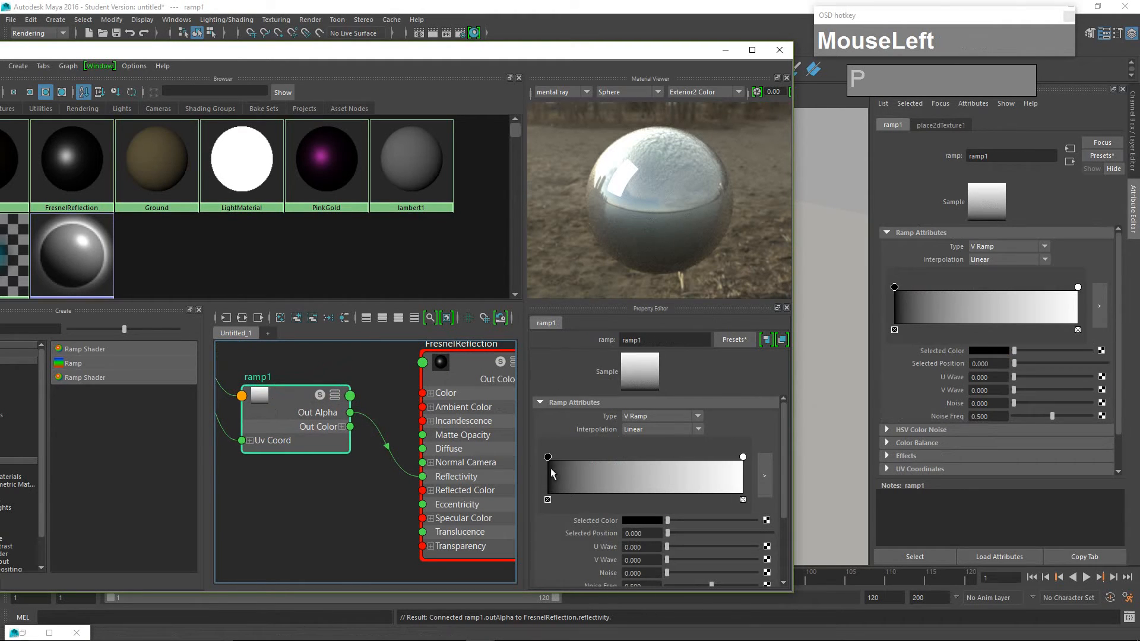
drag(547, 458, 638, 458)
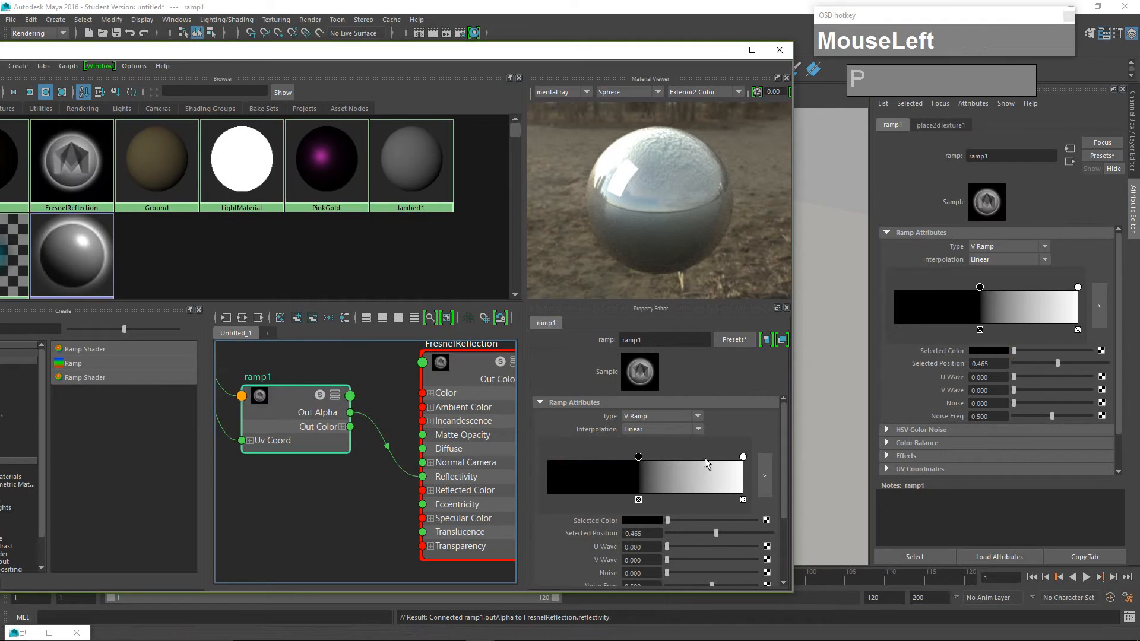
drag(742, 458, 650, 462)
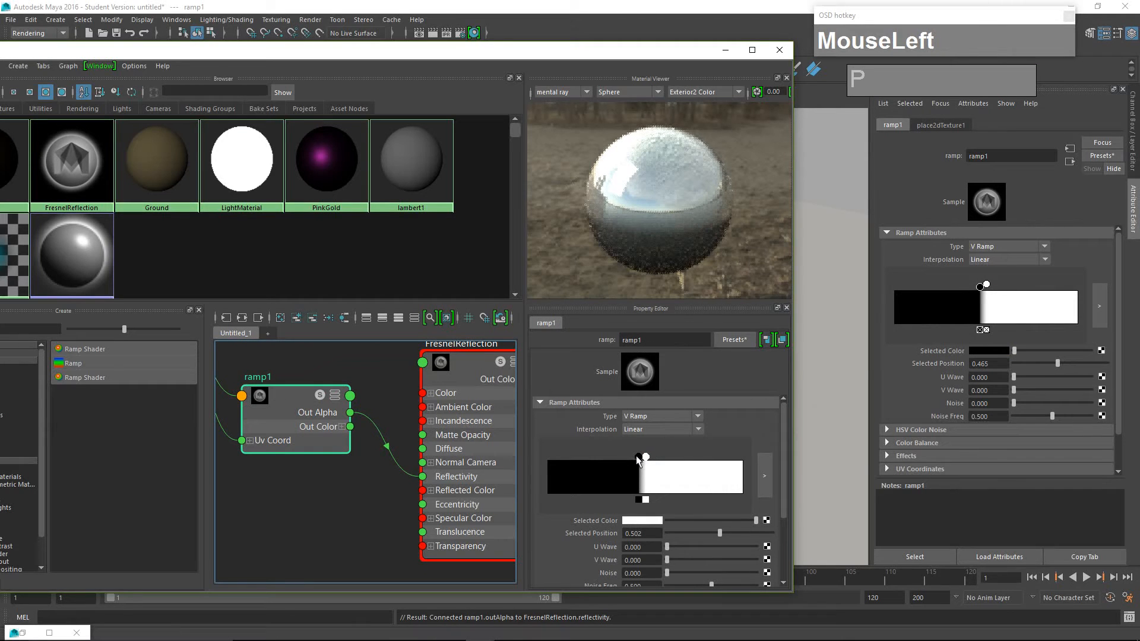
Reverse the ramp's direction by moving its black color entry past the white entry to position 0.571
drag(640, 458, 633, 462)
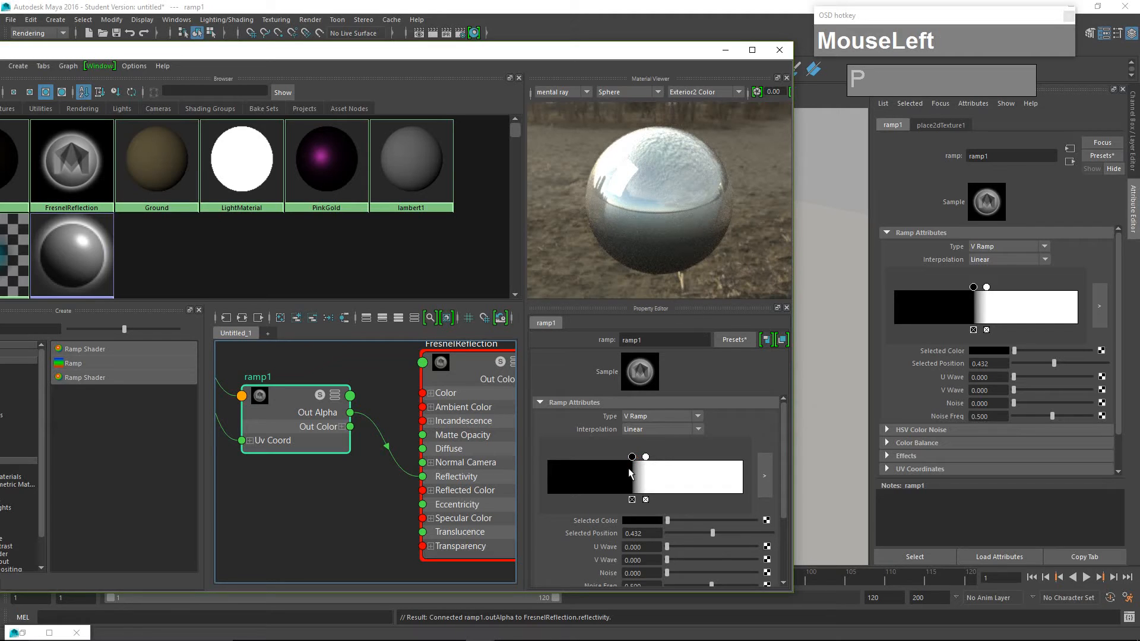
drag(632, 457, 638, 460)
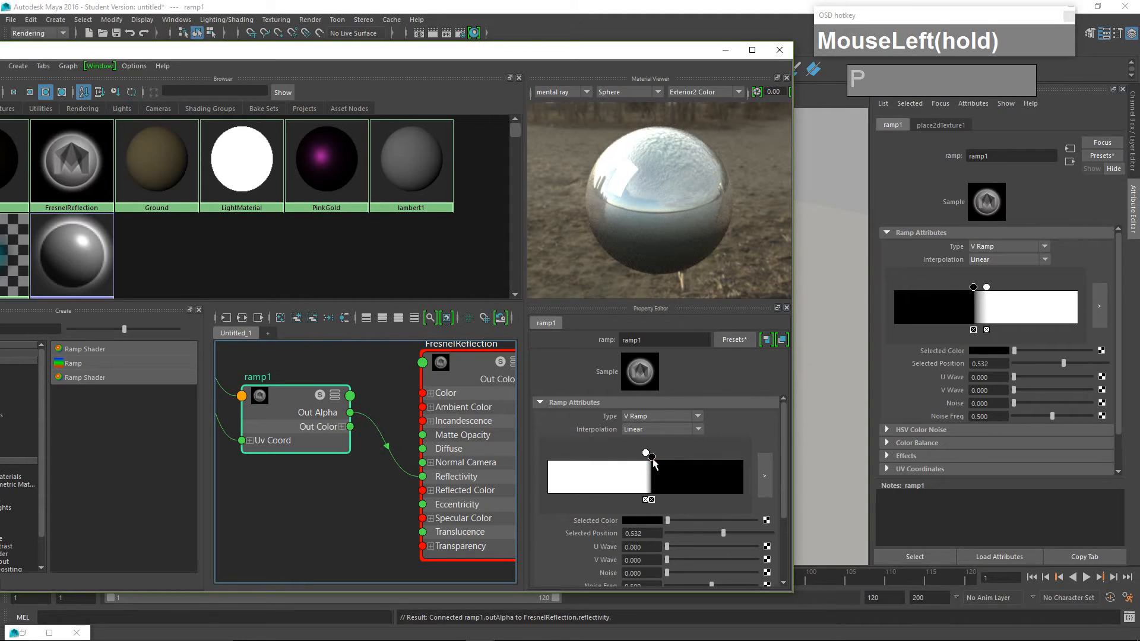
drag(652, 458, 660, 461)
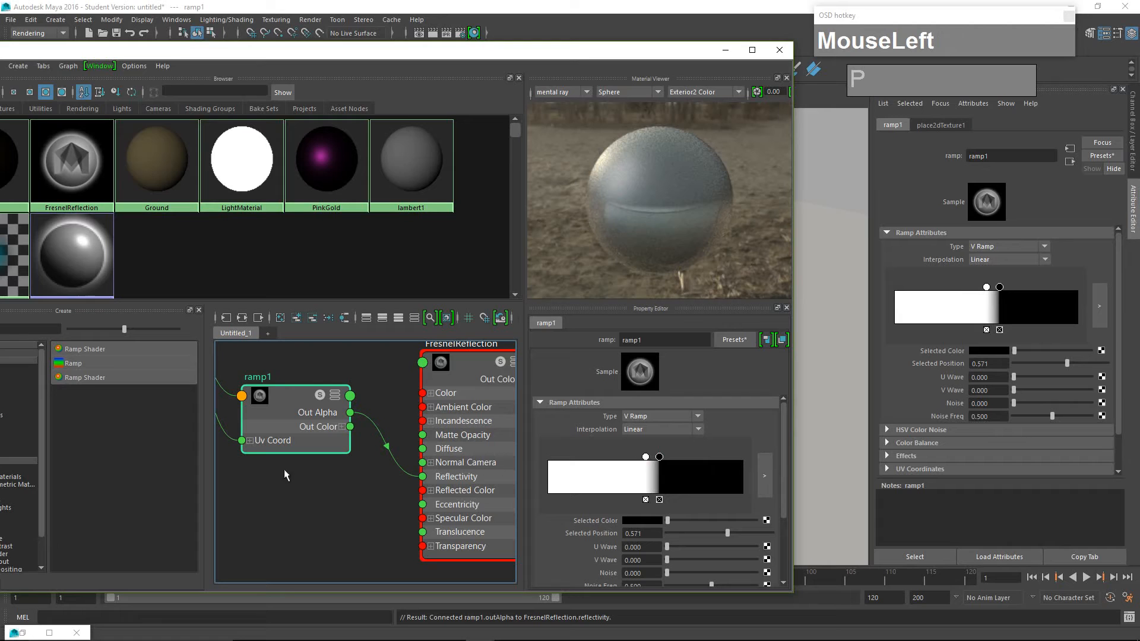
Search the Hypershade's node list for "sam" and create a Sampler Info node in the FresnelReflection graph
scroll(298, 481, down, 1)
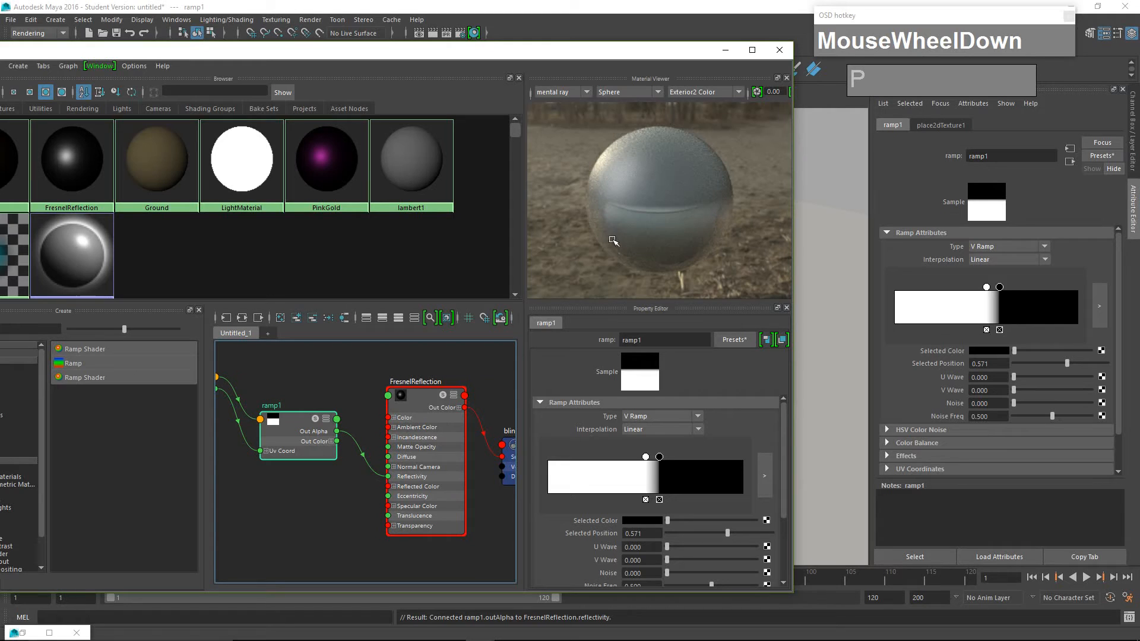
scroll(296, 495, down, 2)
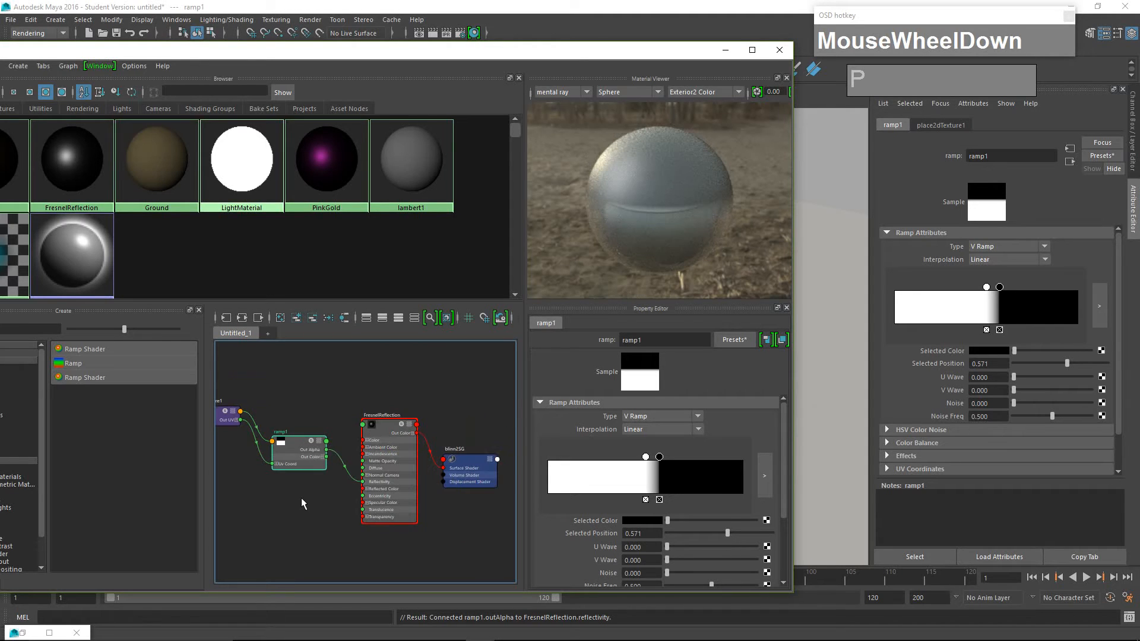
scroll(303, 500, up, 2)
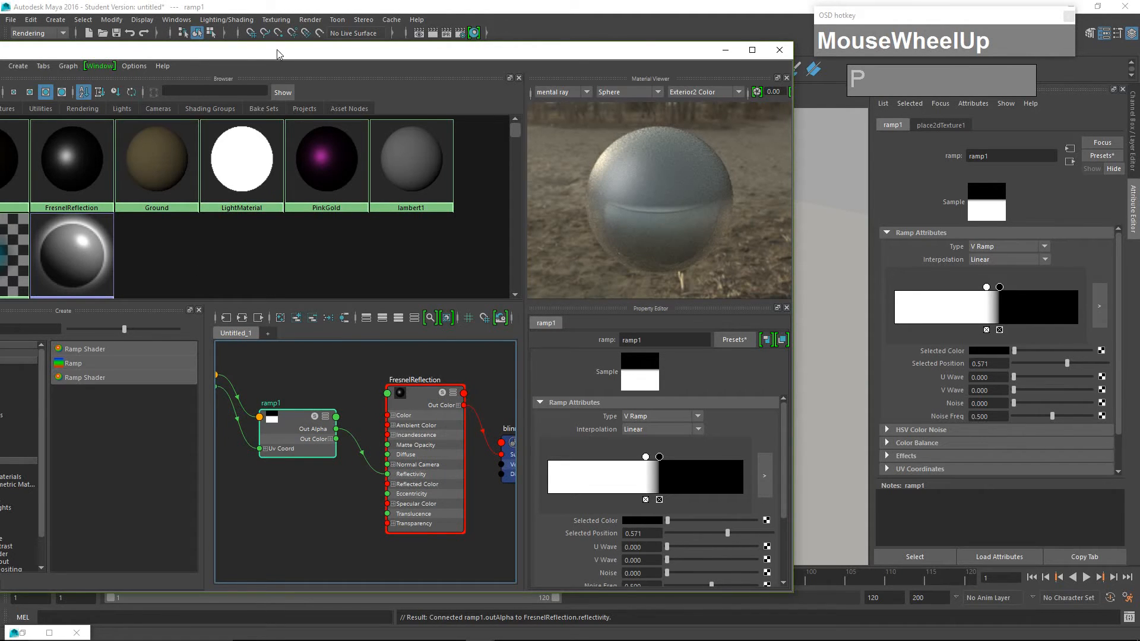
drag(279, 52, 386, 22)
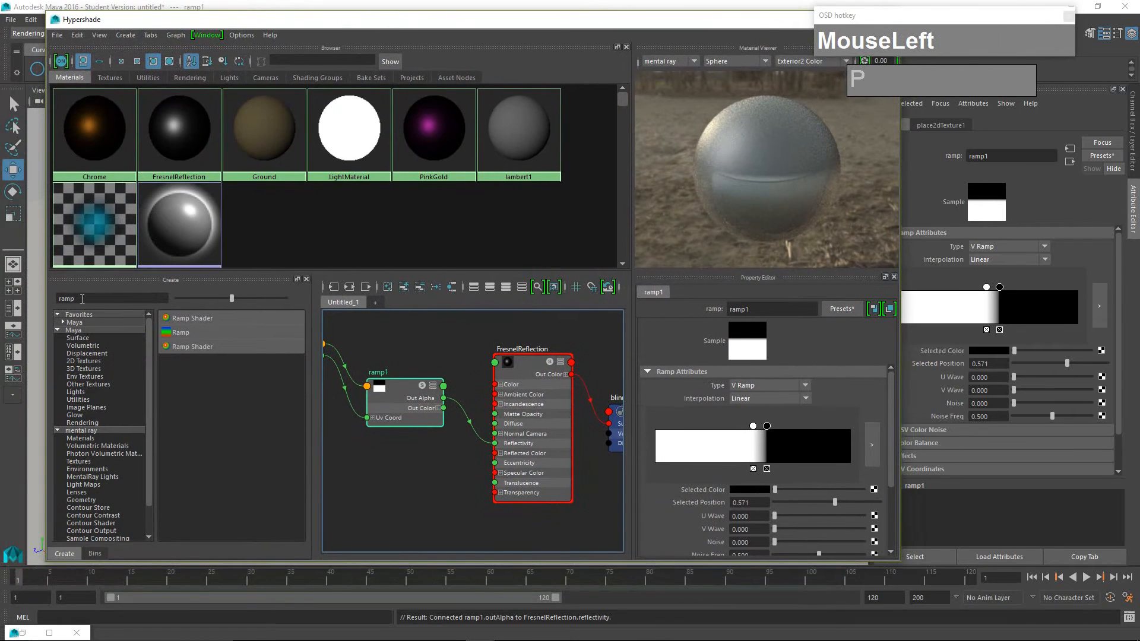
double_click(63, 298)
text(sam)
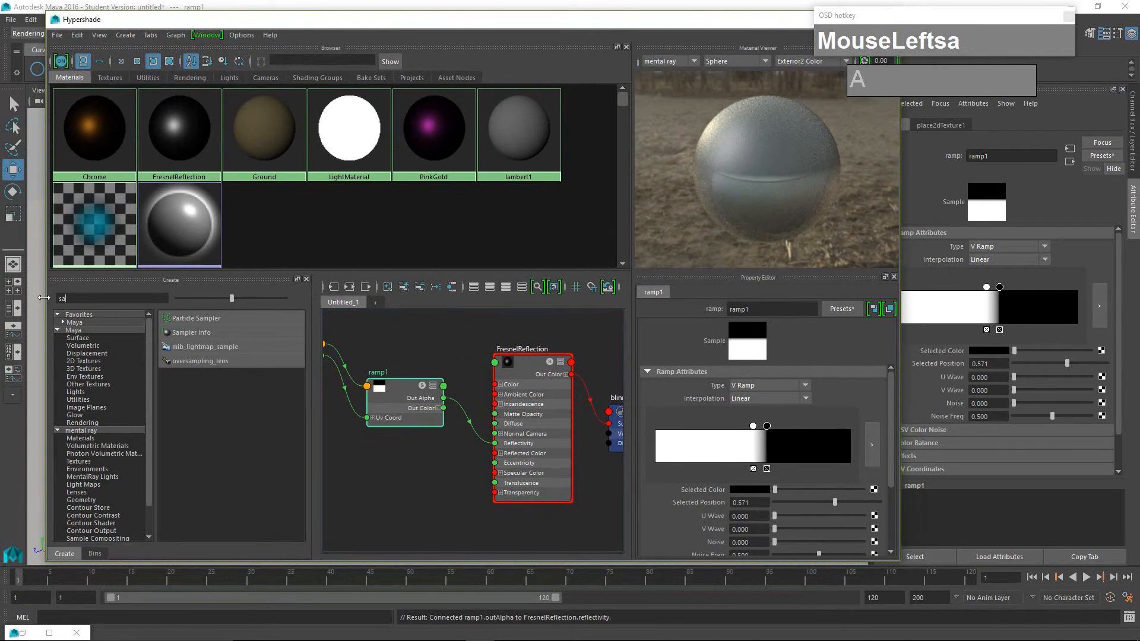
click(196, 334)
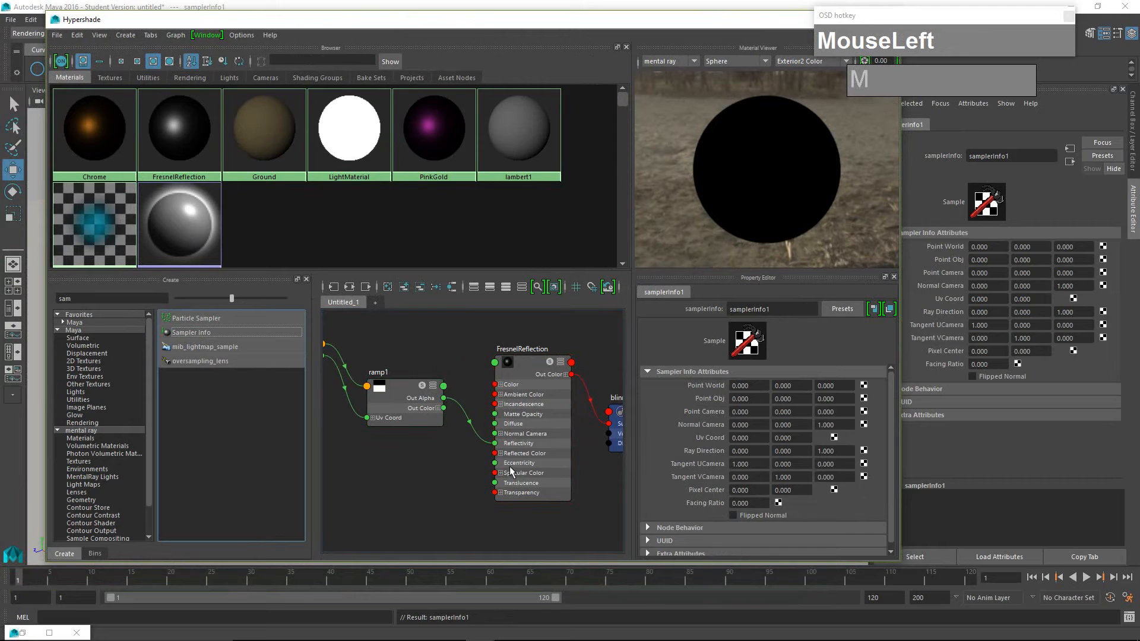
Place the samplerInfo node on the input side of the ramp, beneath the place2dTexture node
scroll(447, 459, down, 5)
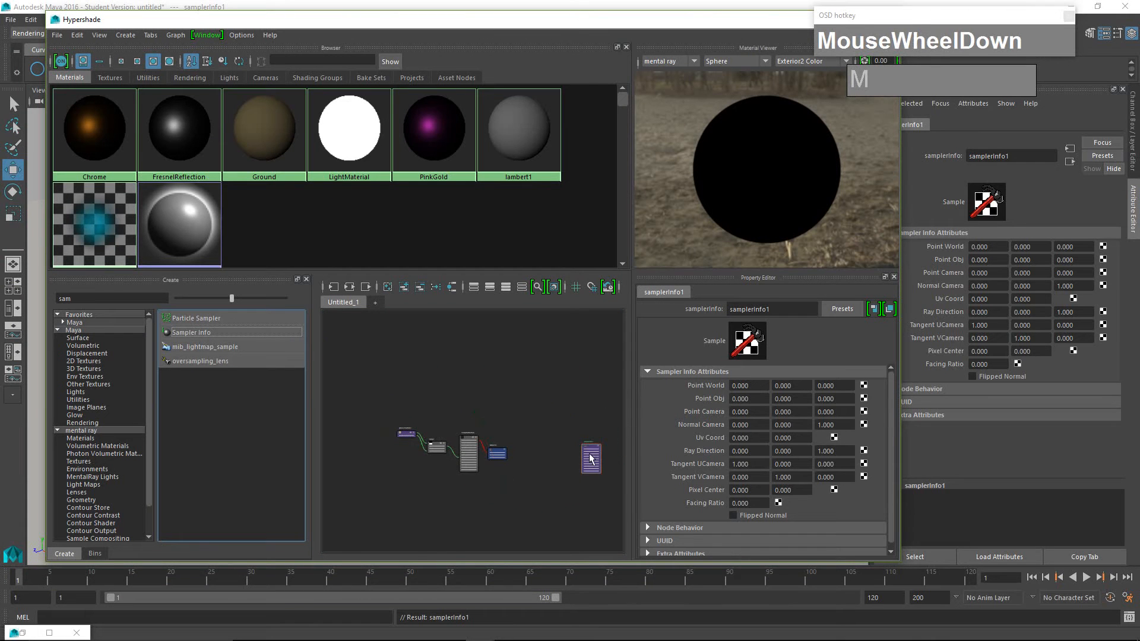
drag(593, 459, 398, 471)
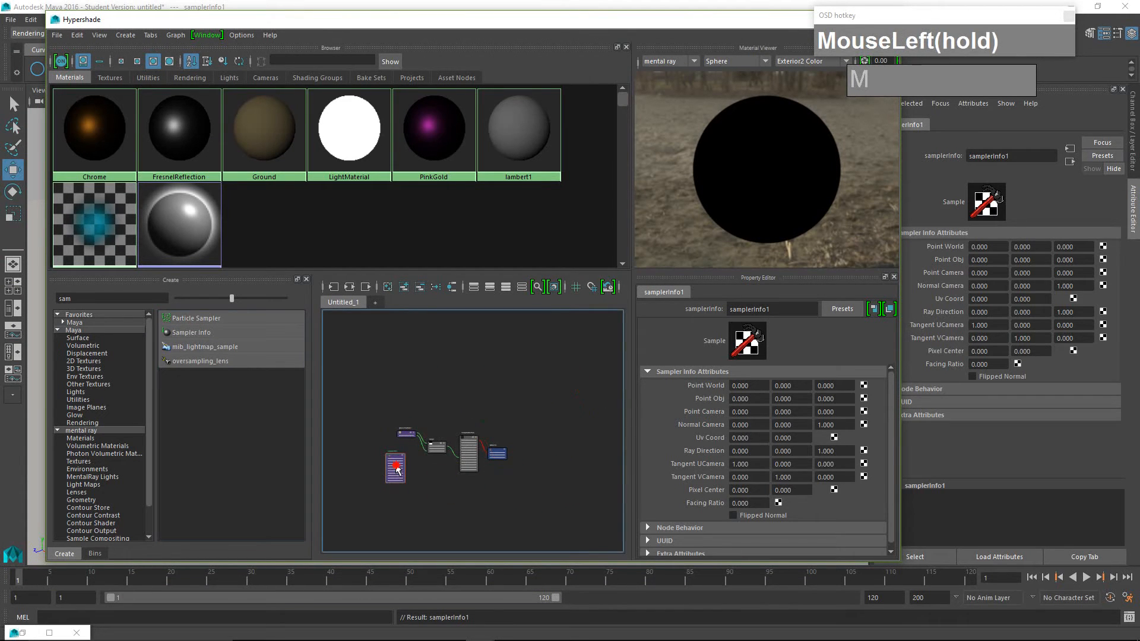
scroll(431, 486, up, 5)
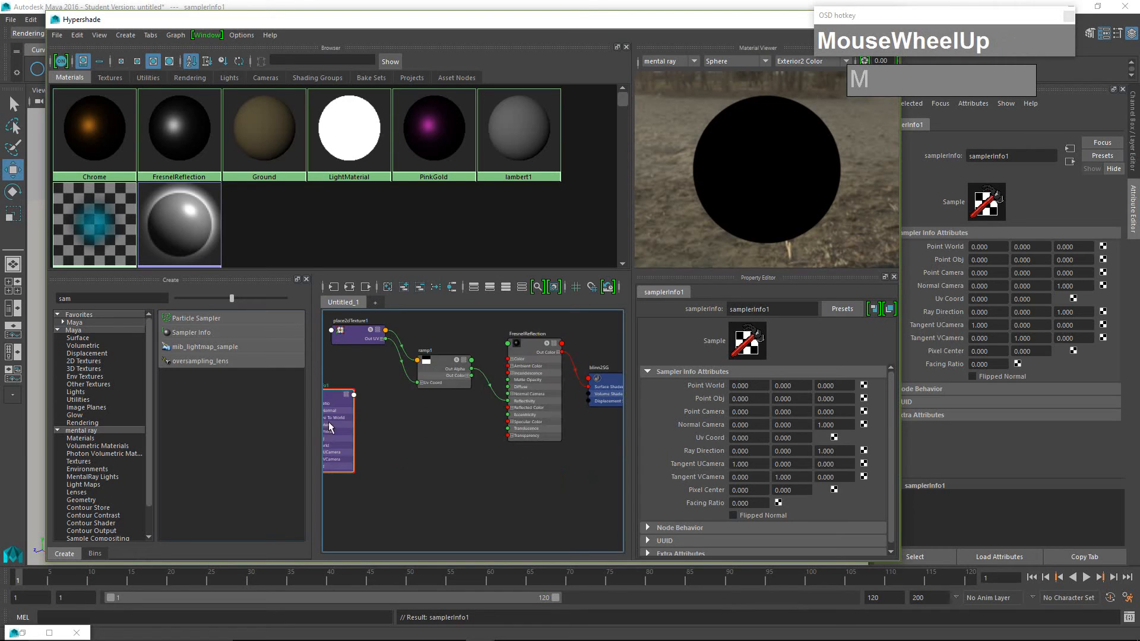
click(369, 425)
drag(369, 425, 377, 437)
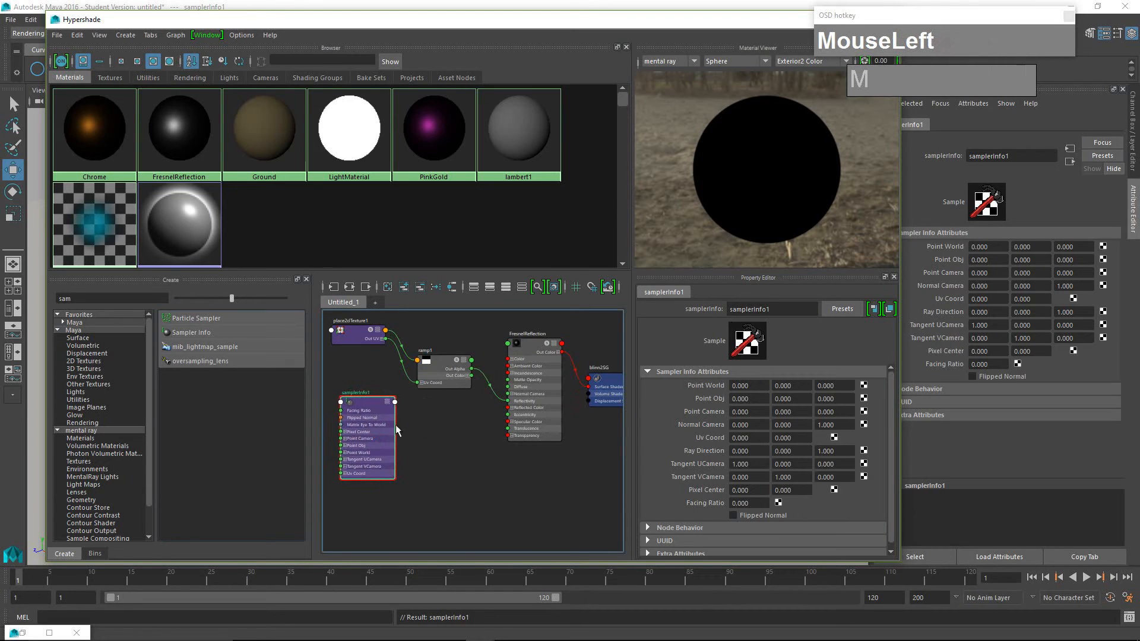
Expand the ramp's Uv Coord input to expose U Coord and V Coord, and shift the samplerInfo node below the ramp
scroll(402, 430, up, 2)
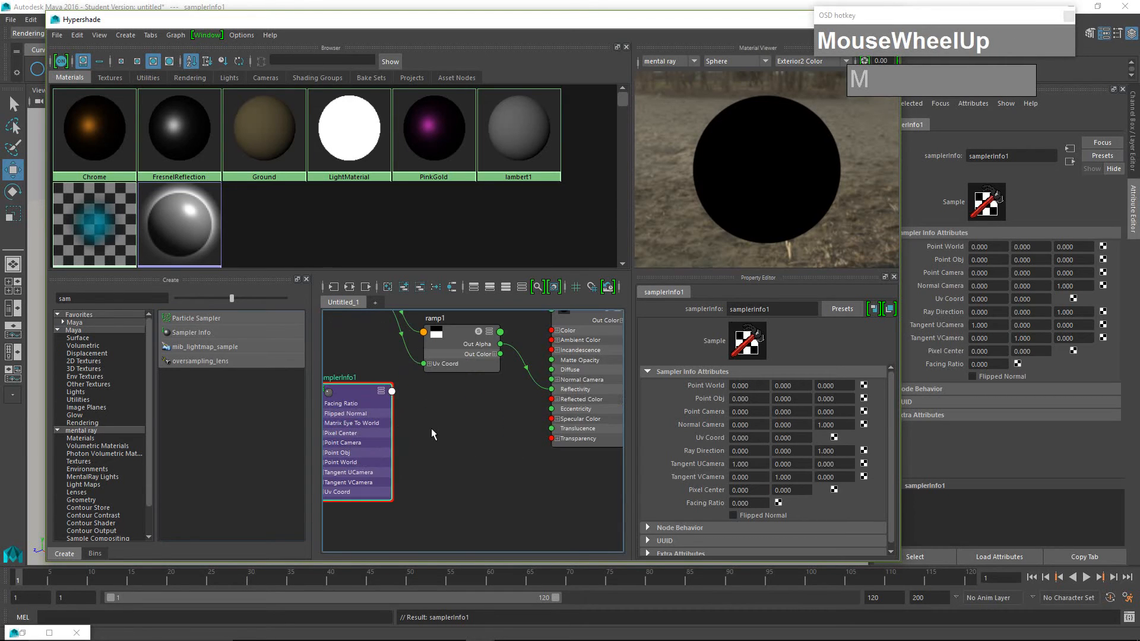
shift+middle_click(415, 425)
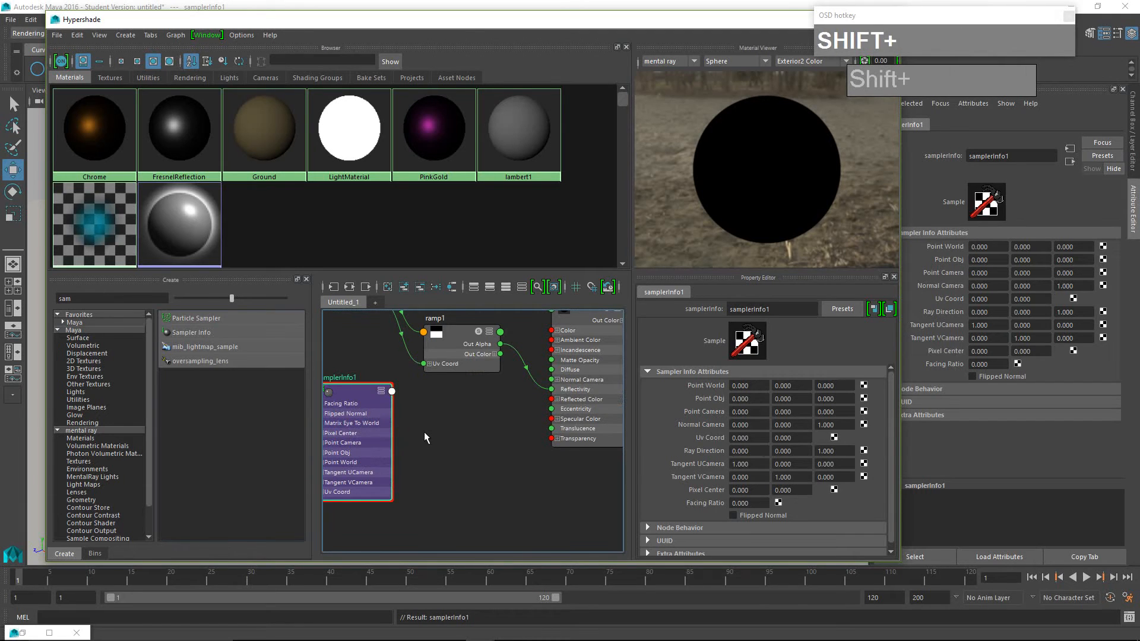
scroll(425, 433, up, 2)
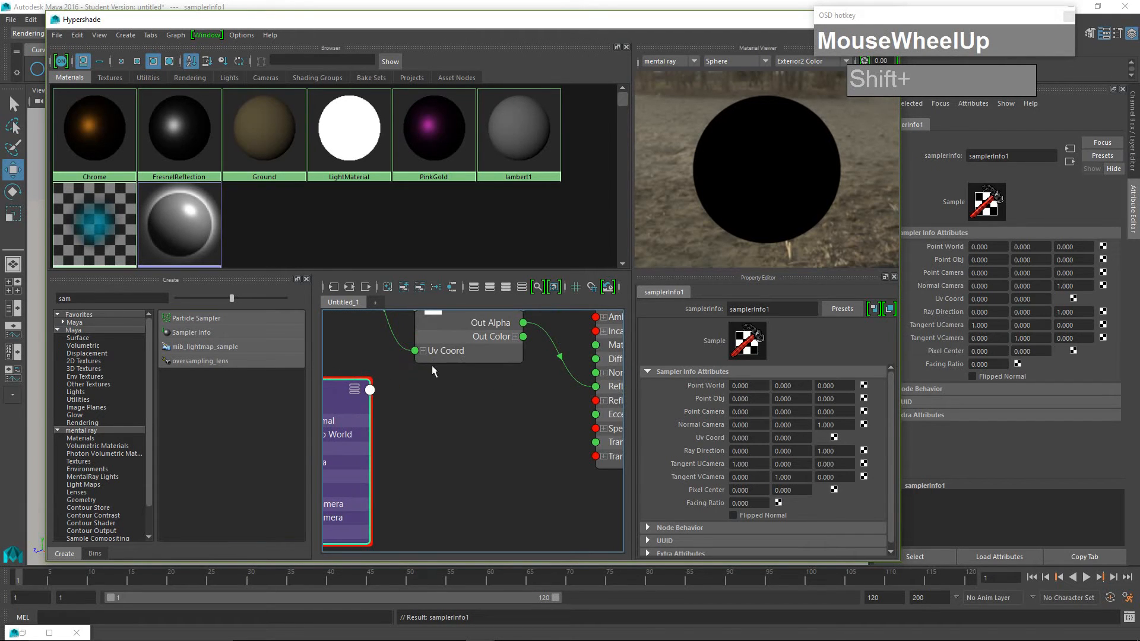
click(423, 351)
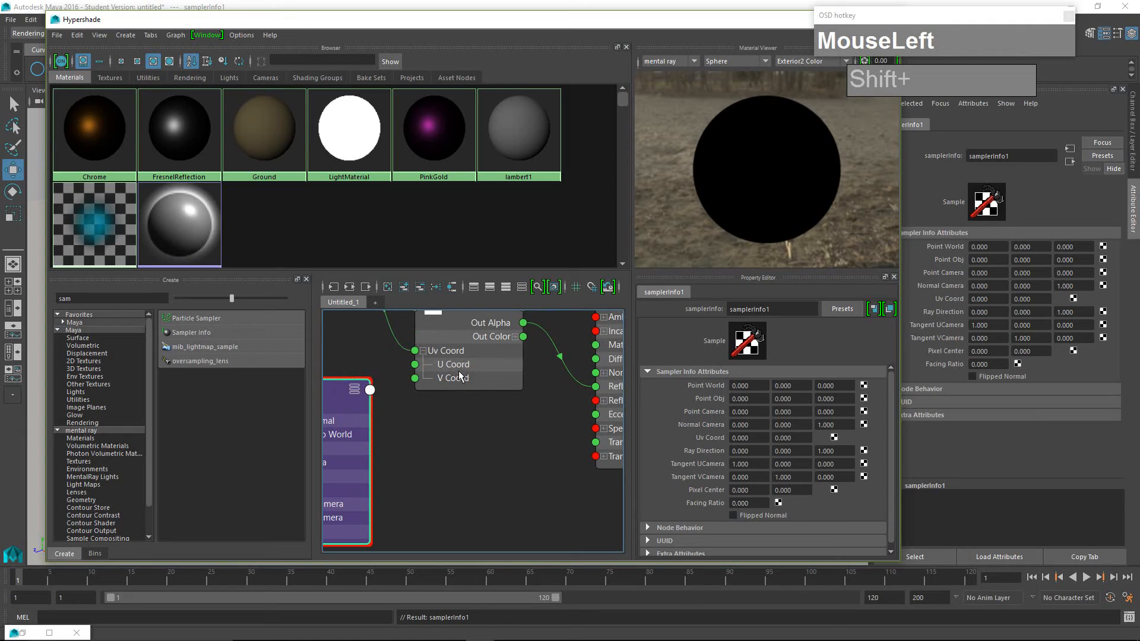
drag(340, 395, 398, 425)
scroll(412, 415, down, 2)
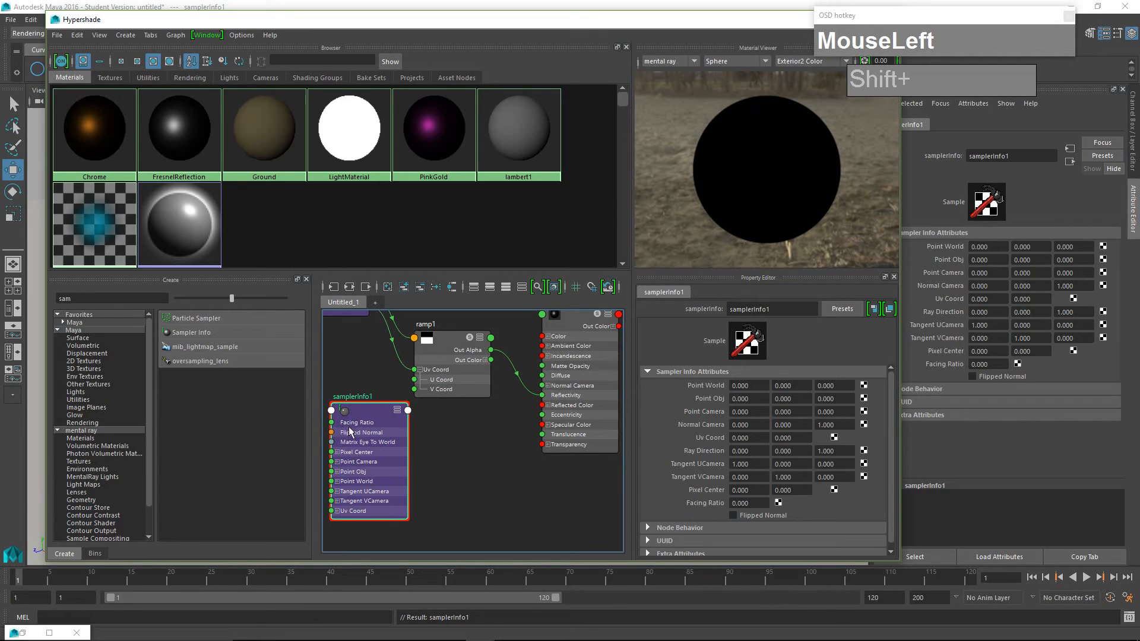
Maximize the Hypershade window and move the samplerInfo node fully into the graph's visible area beneath the ramp
scroll(358, 425, up, 2)
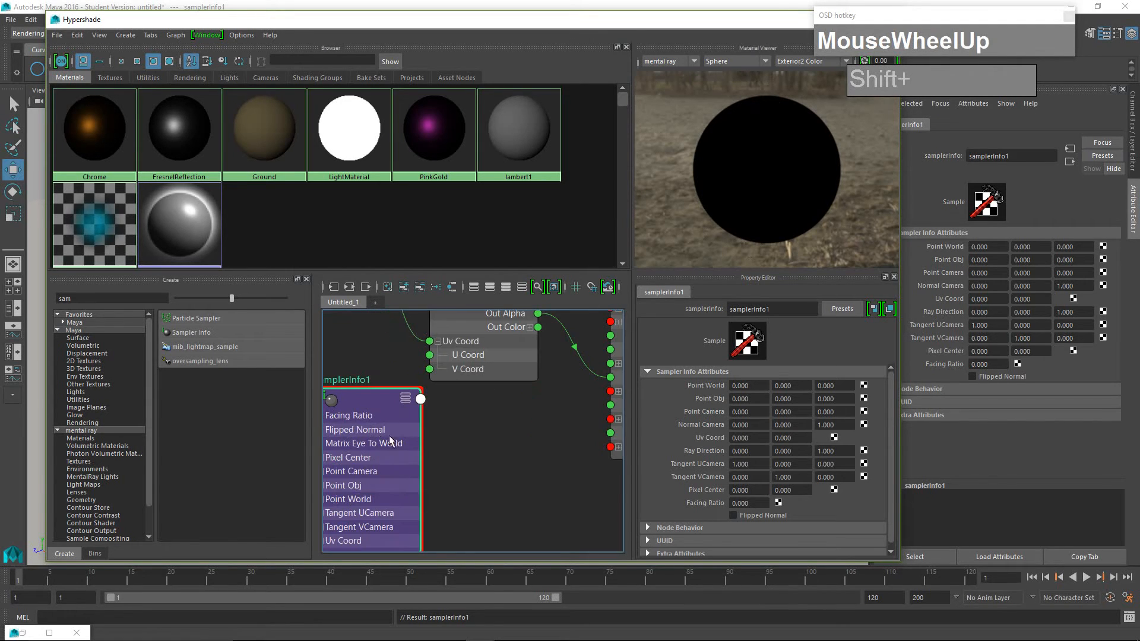
drag(776, 33, 765, 123)
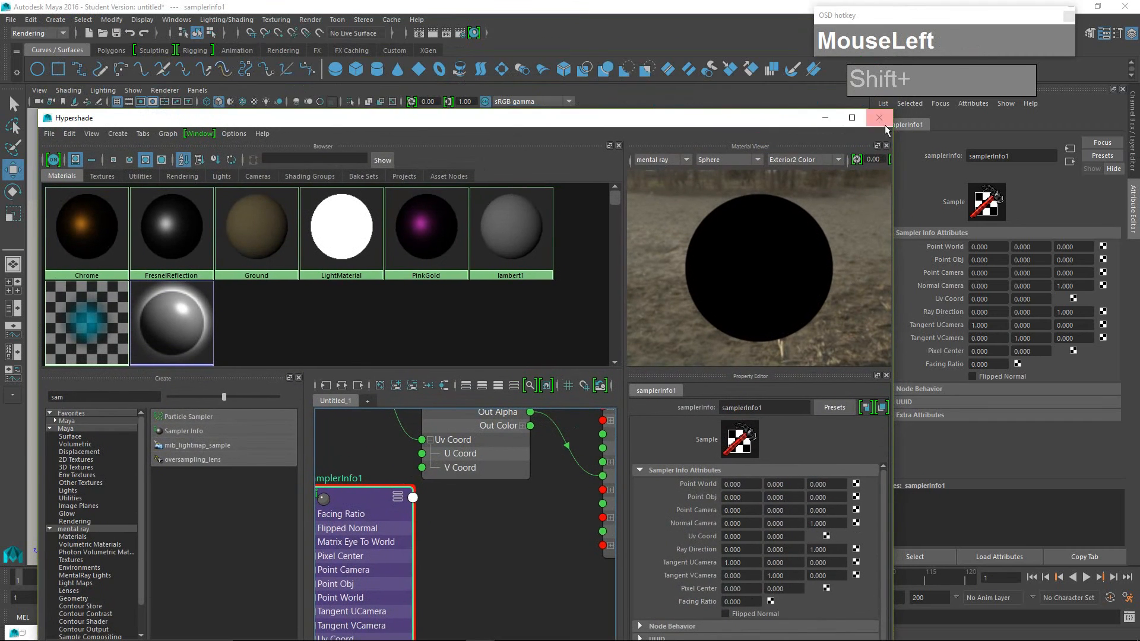
click(855, 118)
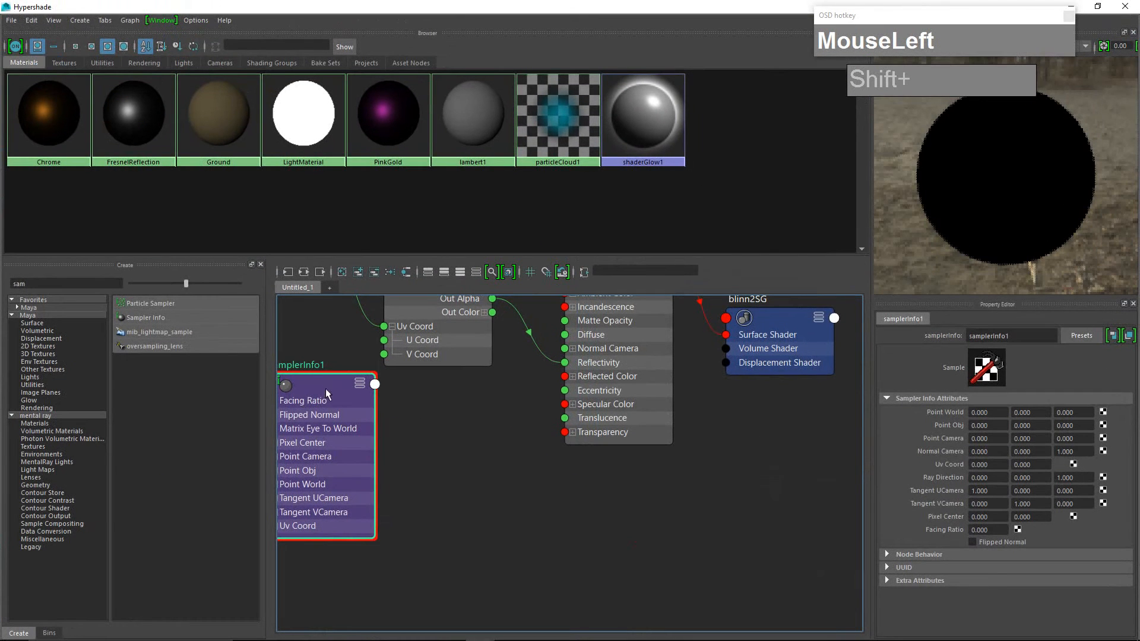
drag(325, 393, 392, 420)
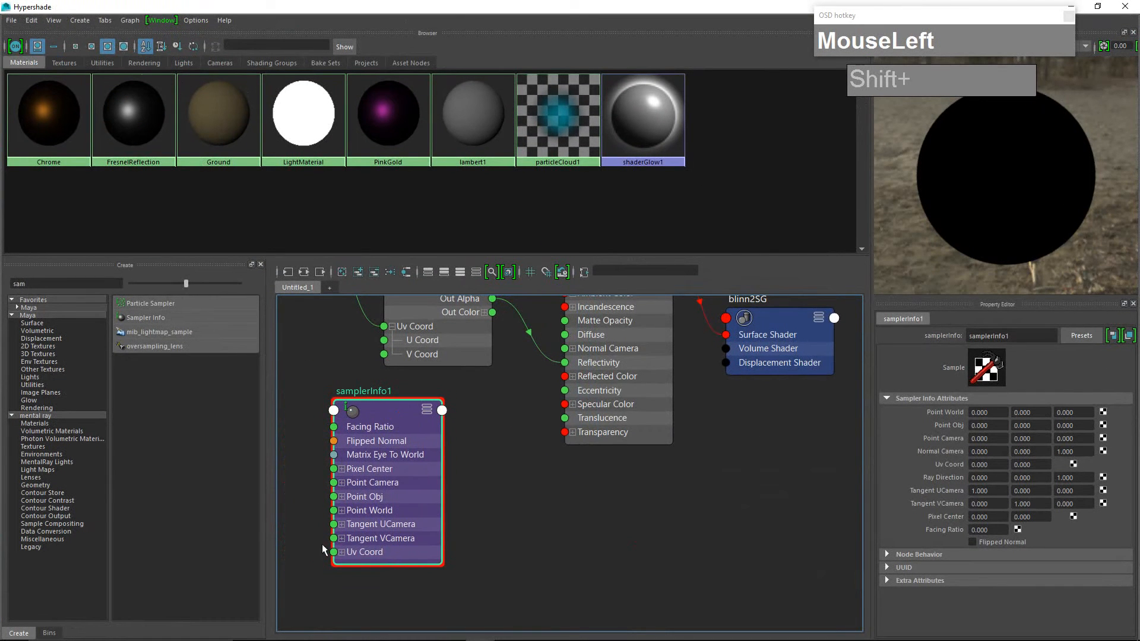
Show the samplerInfo node's output attributes and connect its Facing Ratio to the ramp's V Coord
click(429, 416)
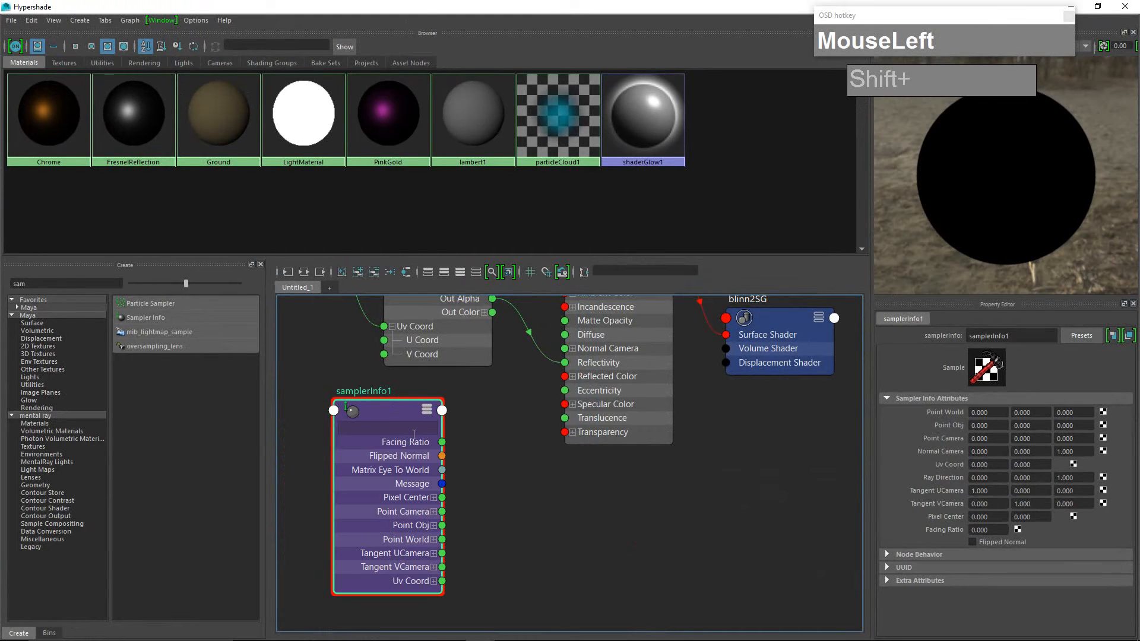
drag(398, 418, 385, 356)
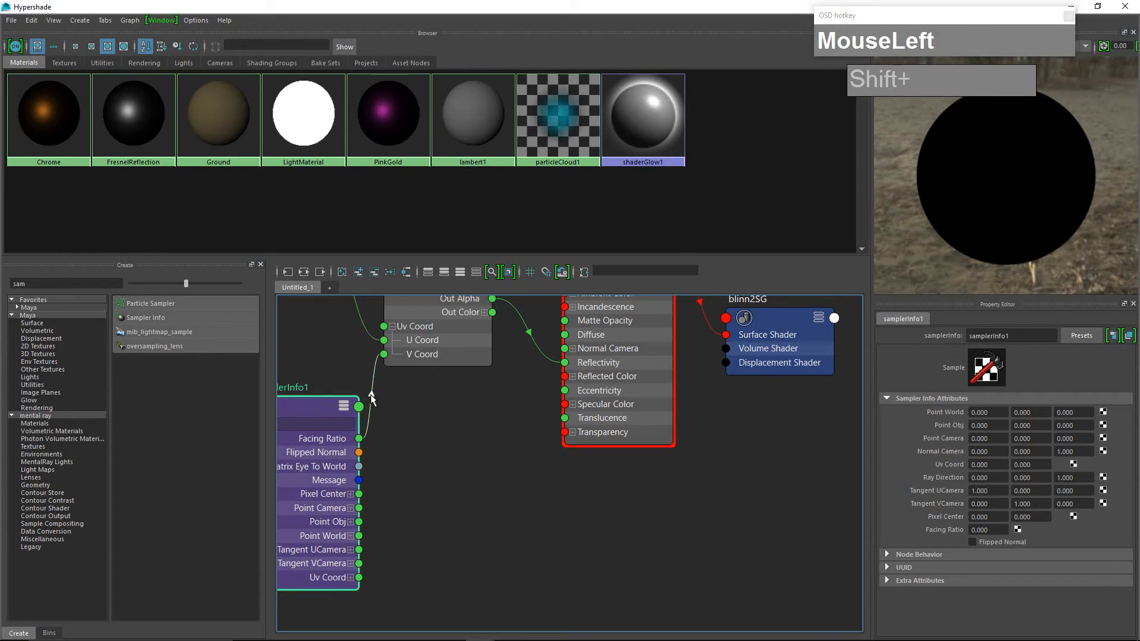
mouse_move(372, 396)
middle_down()
mouse_move(390, 428)
mouse_move(374, 399)
mouse_move(380, 409)
middle_up()
drag(313, 409, 305, 404)
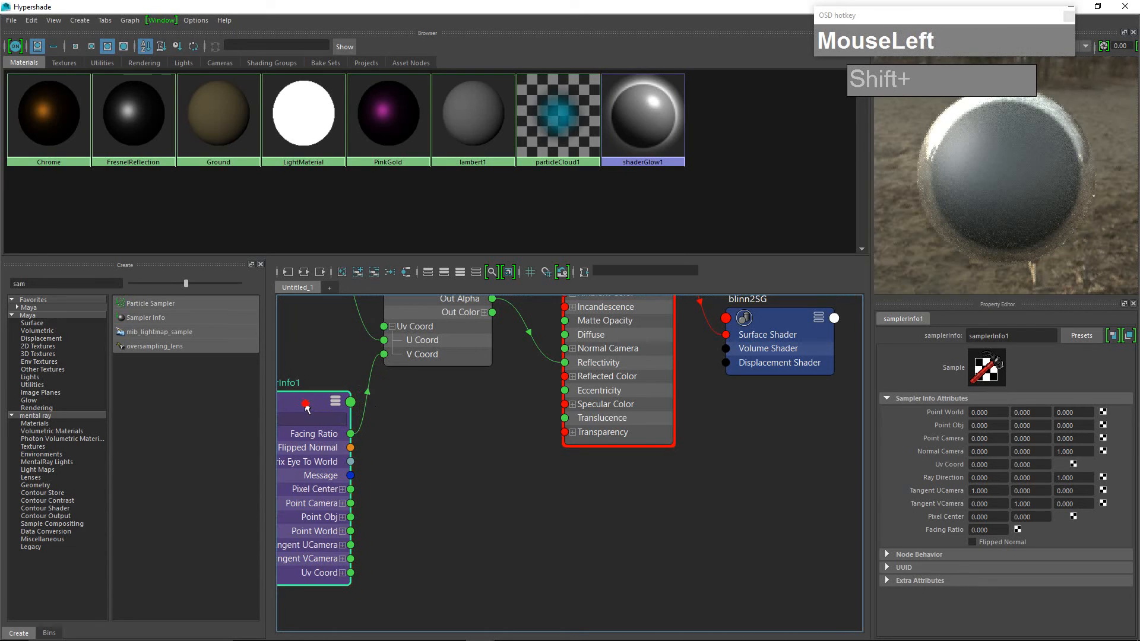
Disconnect Facing Ratio from the ramp's V Coord, select the samplerInfo node, and reconnect Facing Ratio to V Coord
scroll(385, 414, down, 1)
scroll(390, 412, down, 2)
scroll(394, 415, up, 2)
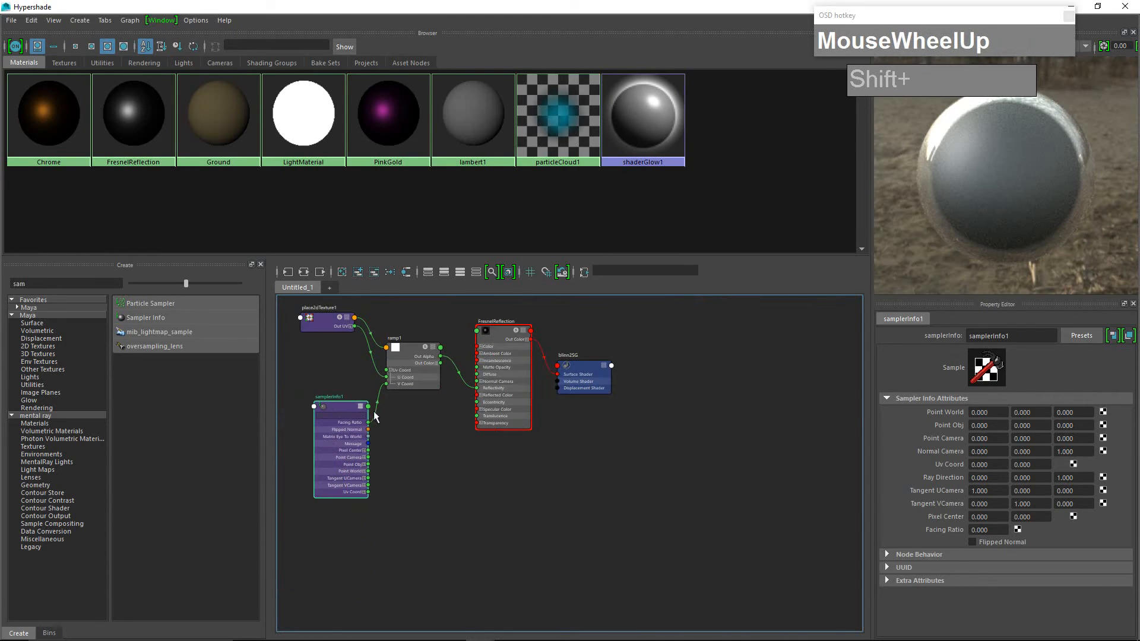
middle_drag(379, 408, 386, 414)
middle_click(378, 409)
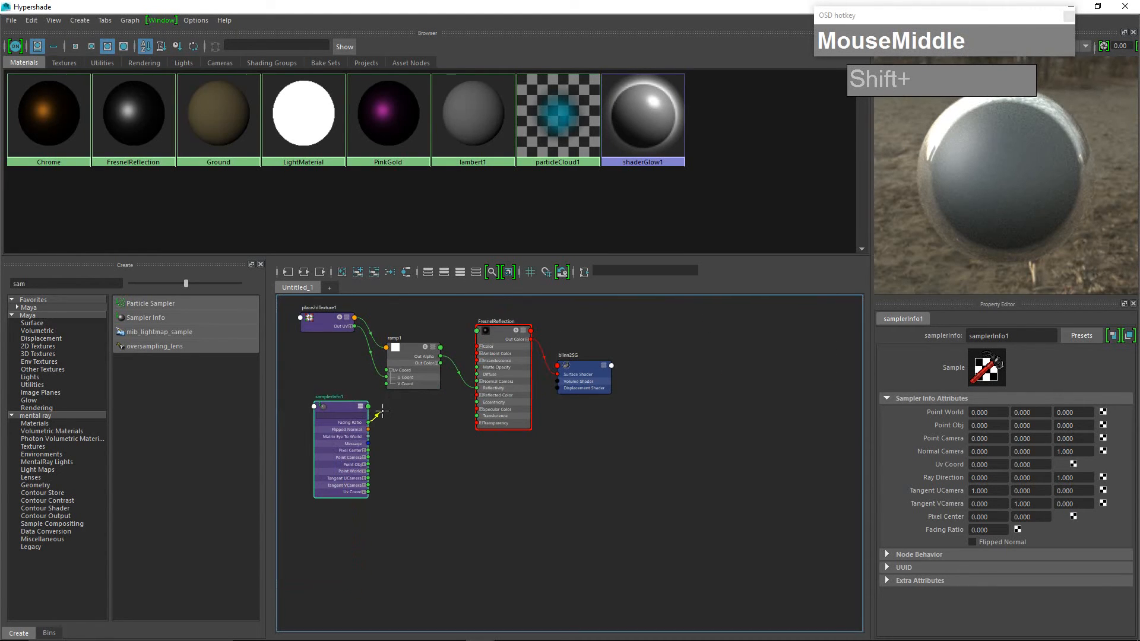
click(397, 414)
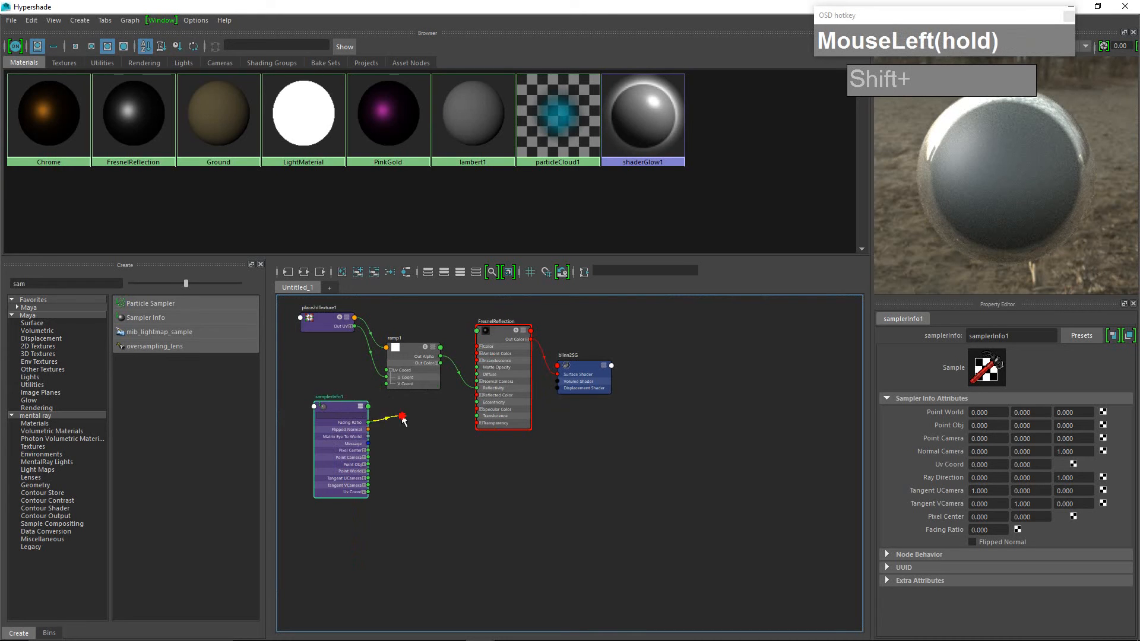
click(345, 406)
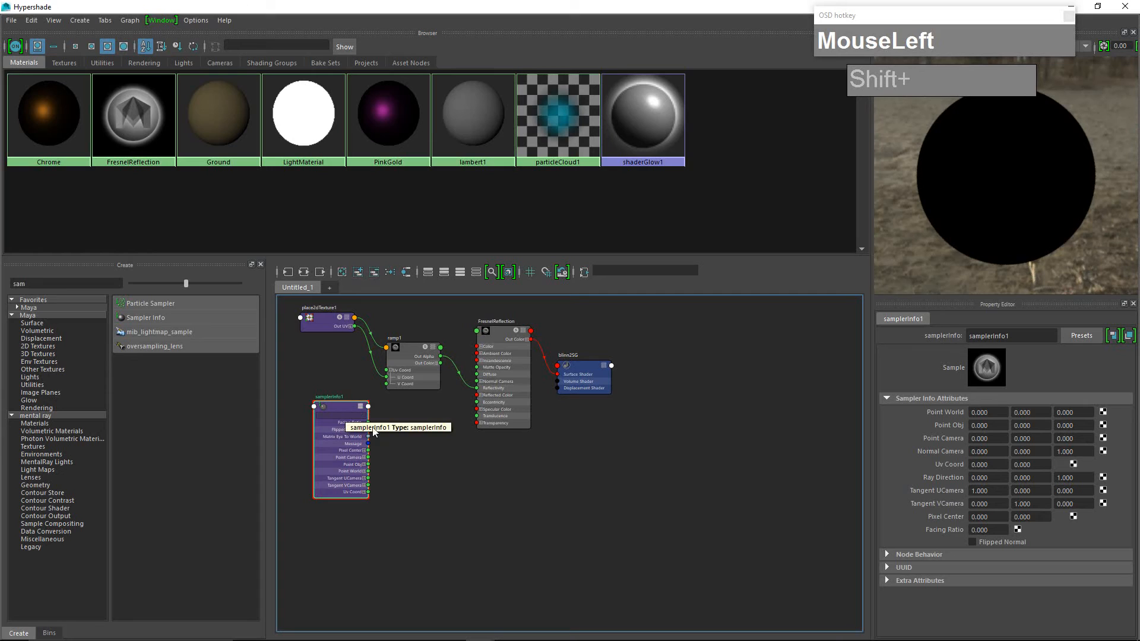
drag(368, 423, 387, 385)
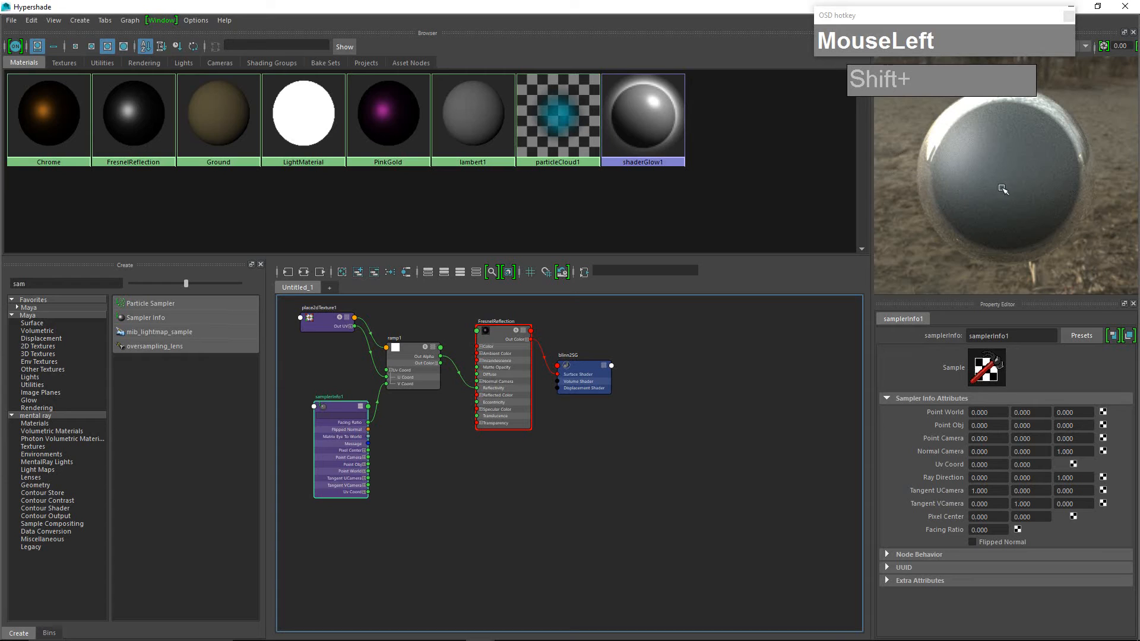
Select the ramp, restore the smaller Hypershade window, and soften the ramp by moving white toward its start and black to position 0.778
click(404, 361)
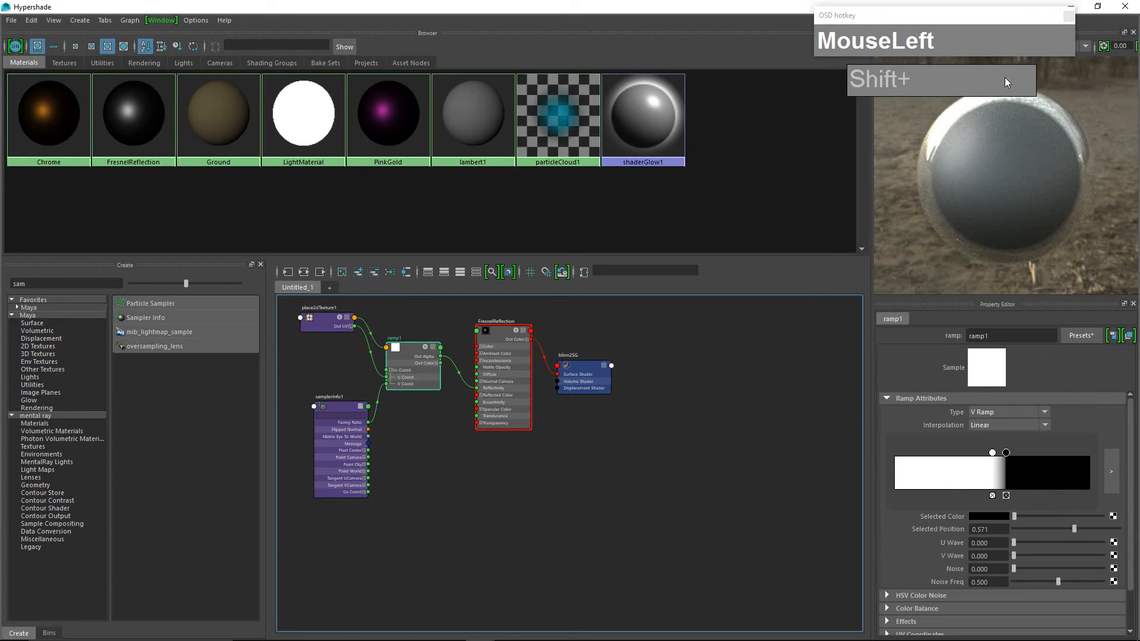
drag(983, 16, 868, 11)
drag(934, 81, 796, 76)
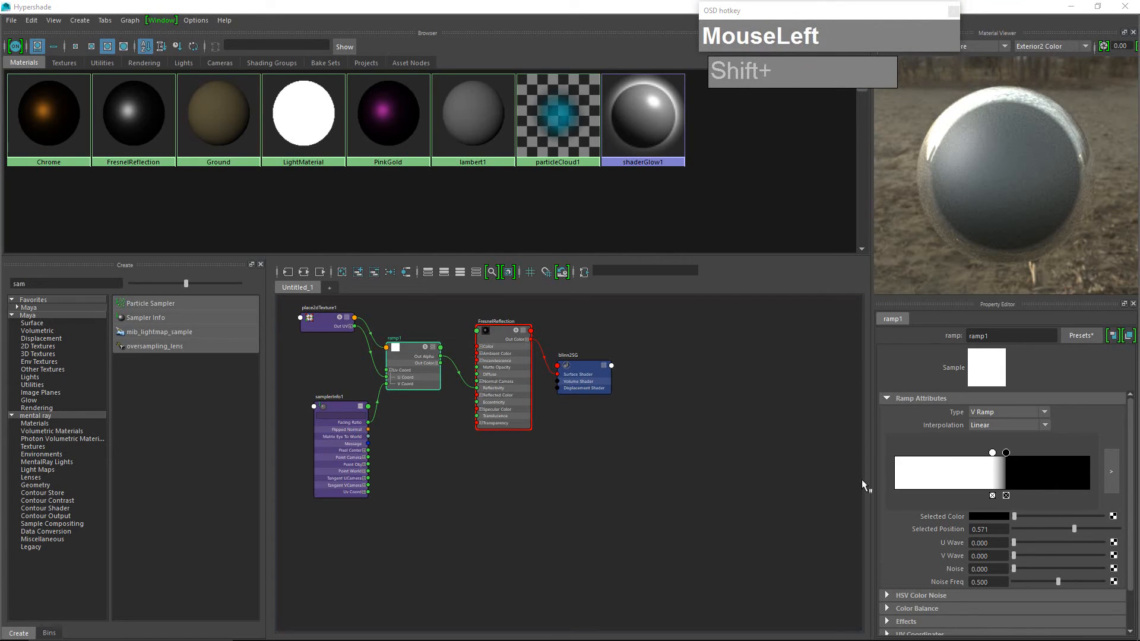
click(1098, 7)
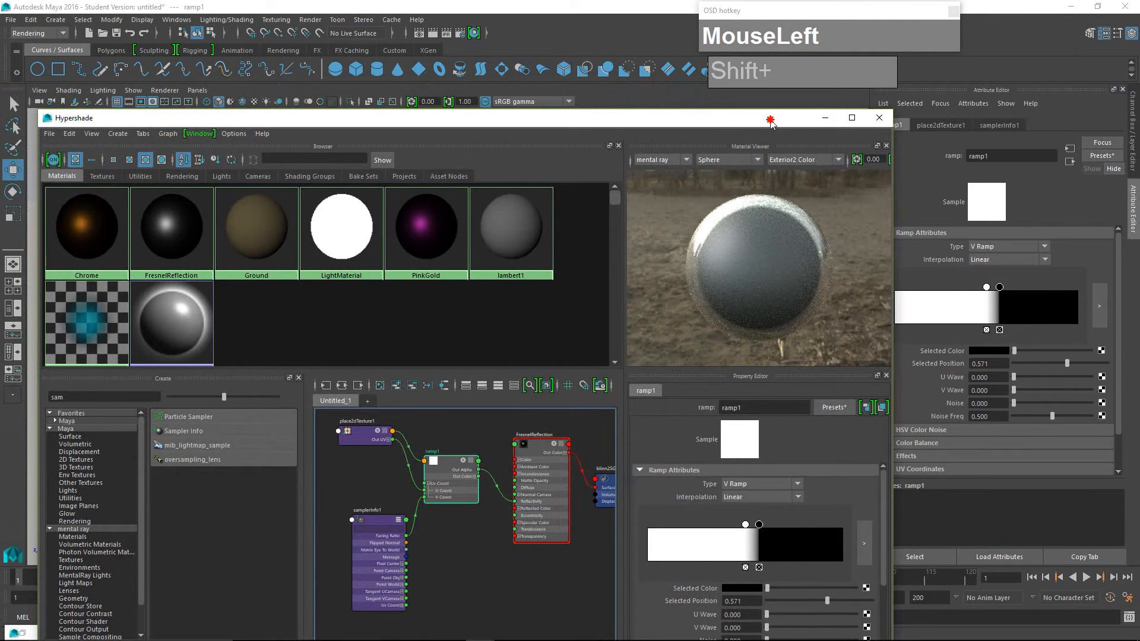
drag(770, 121, 661, 112)
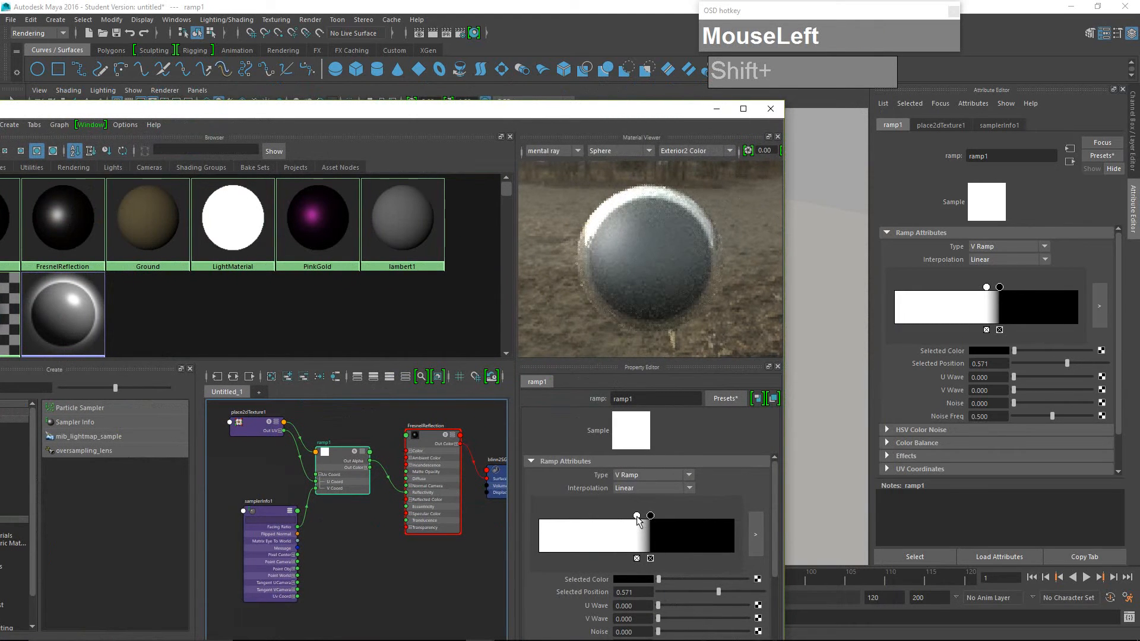
drag(636, 519, 673, 533)
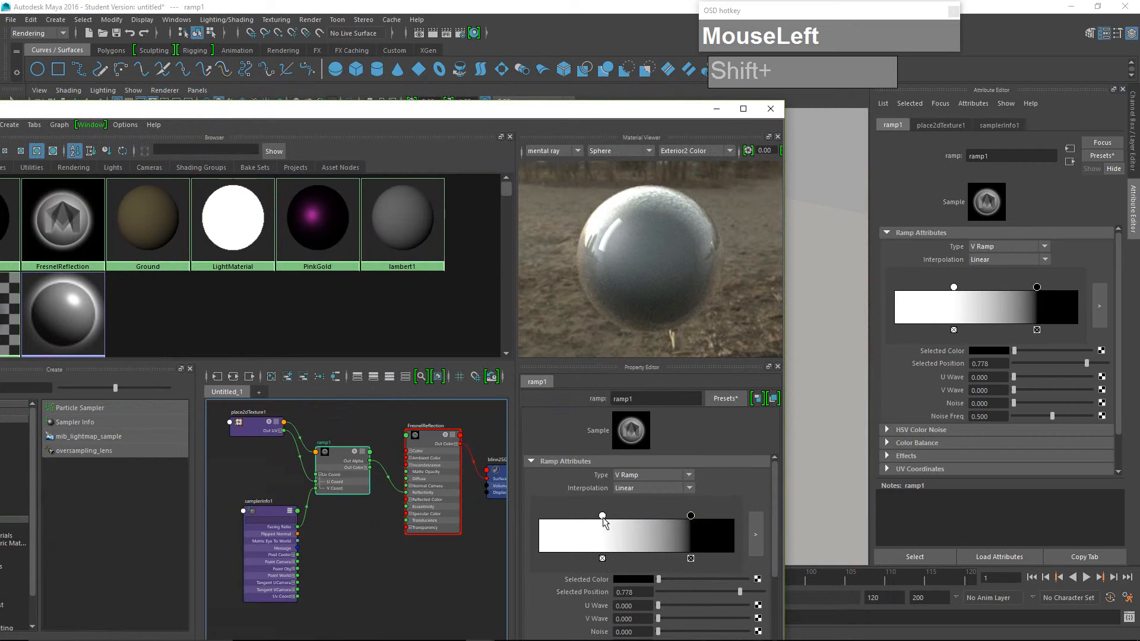
Widen the ramp's gradient by moving the white marker to position 0.094 and the black marker to 0.884
drag(603, 518, 557, 514)
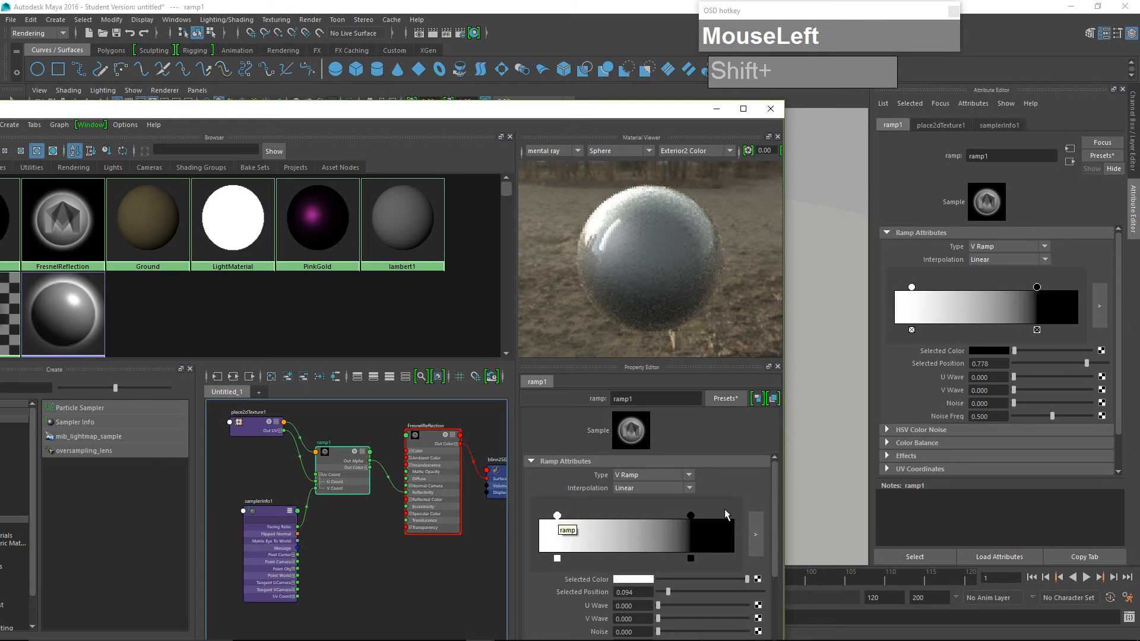
drag(690, 515, 711, 516)
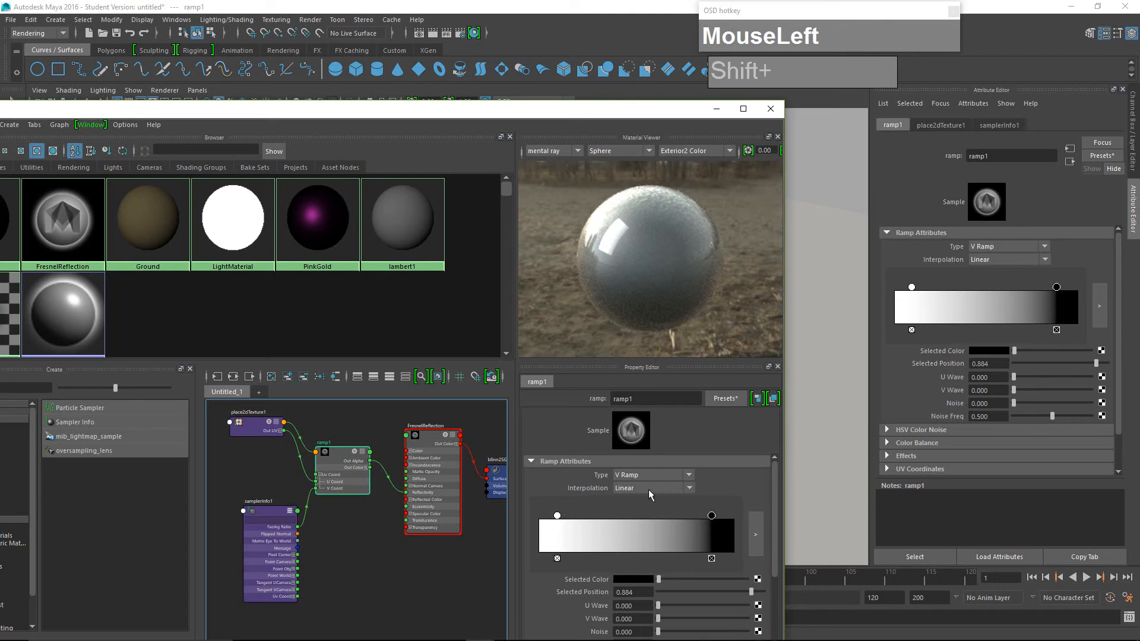
Try Exponential Up, settle on Exponential Down interpolation for the ramp, and lighten its black end to medium-dark gray
click(628, 492)
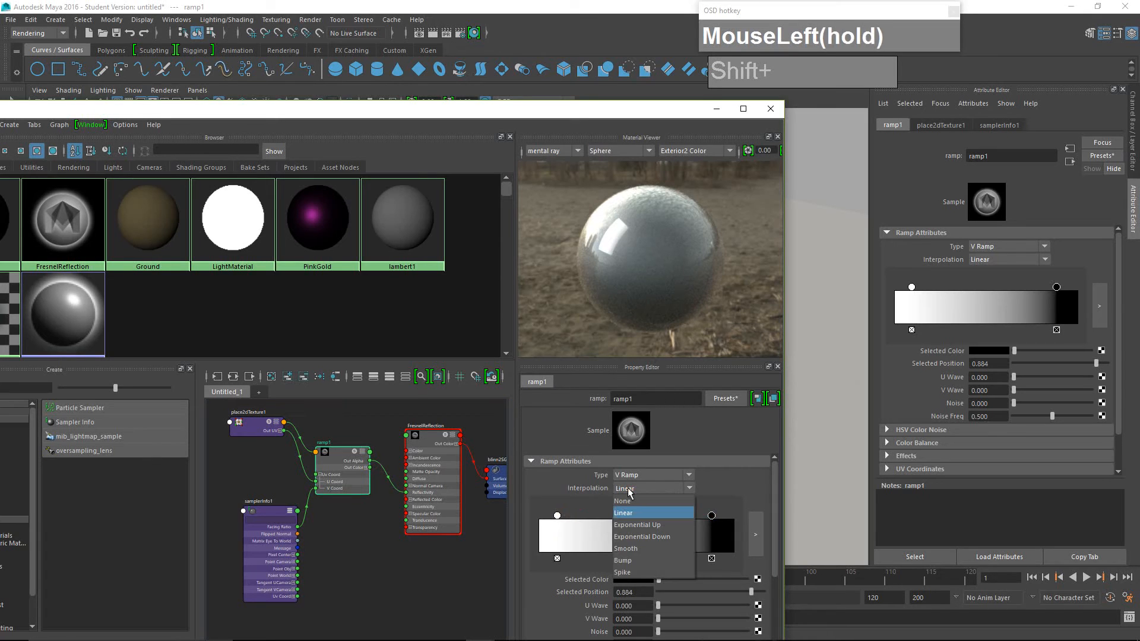
click(640, 525)
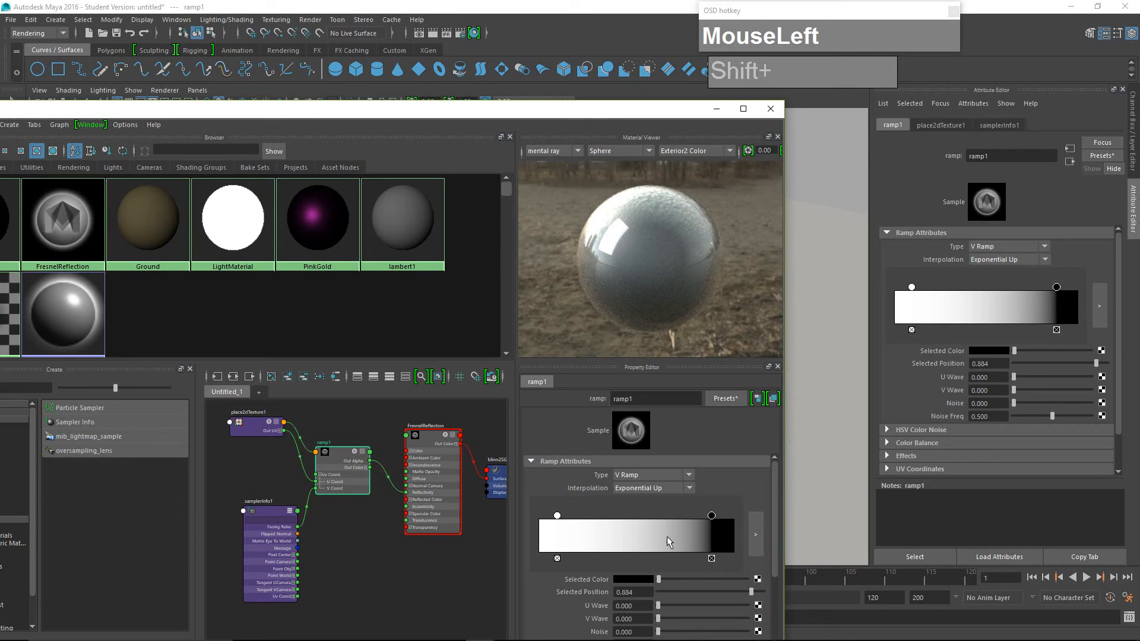
drag(639, 490, 652, 533)
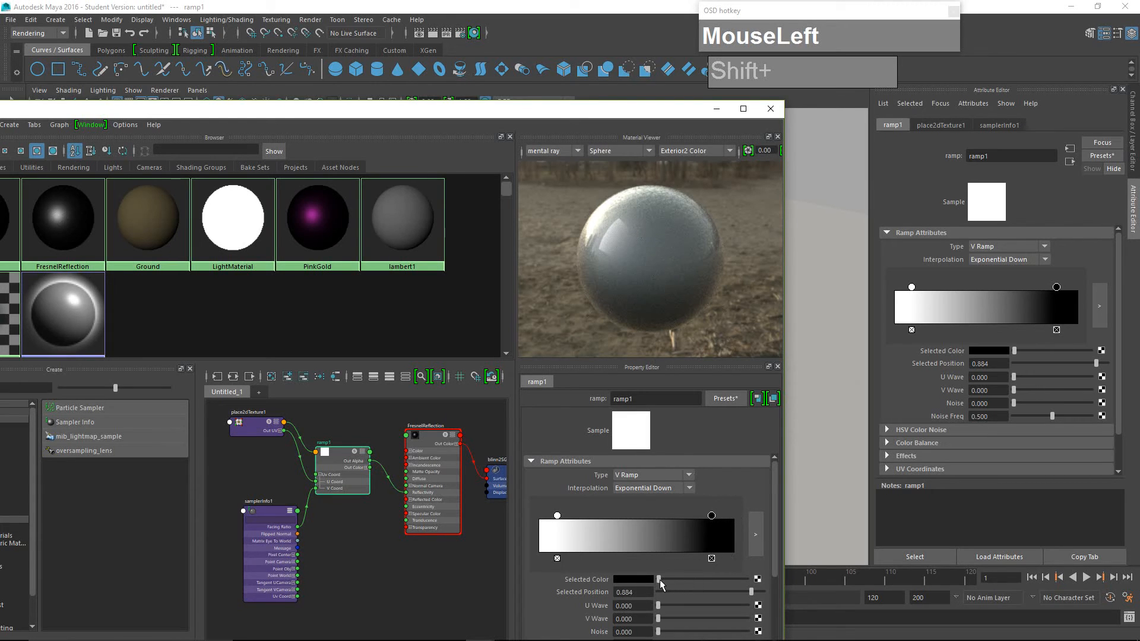
drag(660, 580, 667, 579)
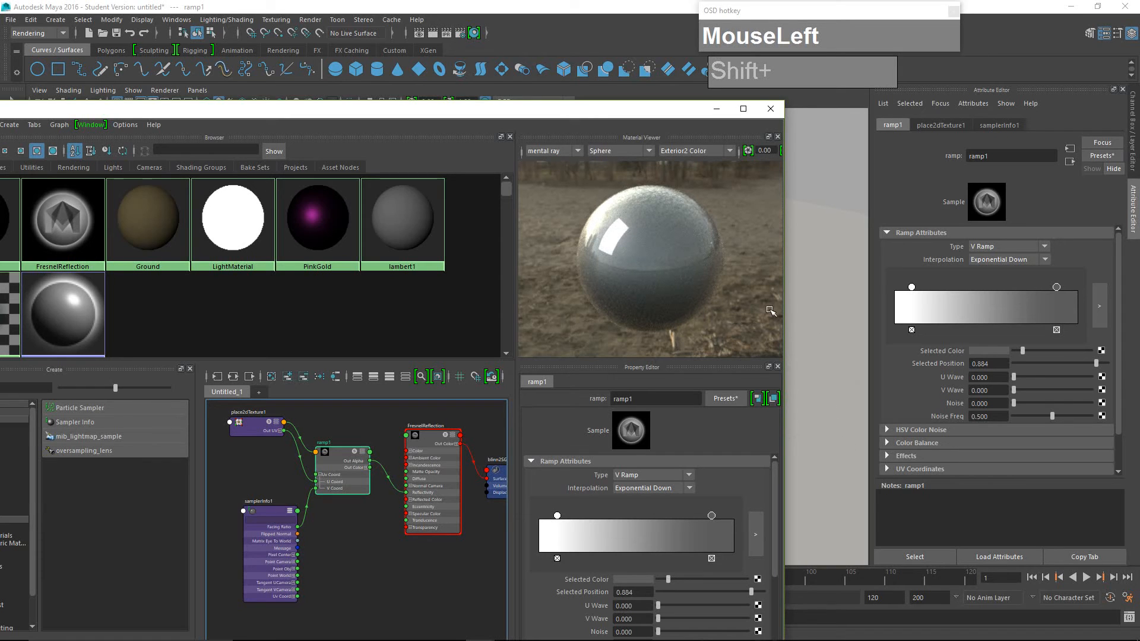
Minimize the Hypershade, frame the three spheres closer and more centrally in camera1, and render the view
click(720, 110)
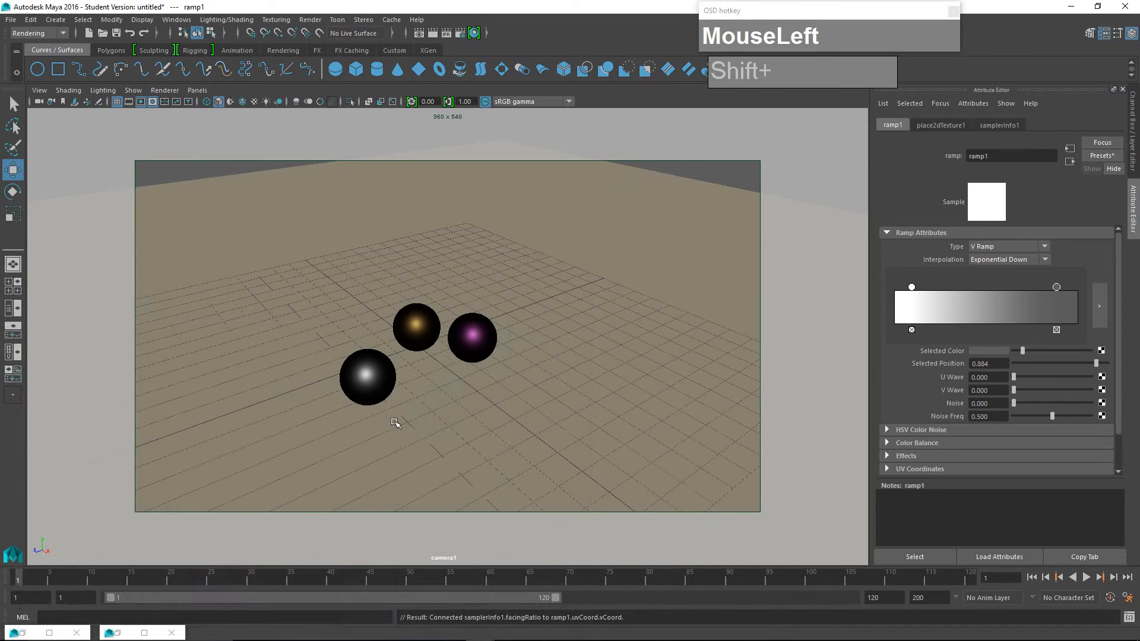
scroll(352, 397, up, 4)
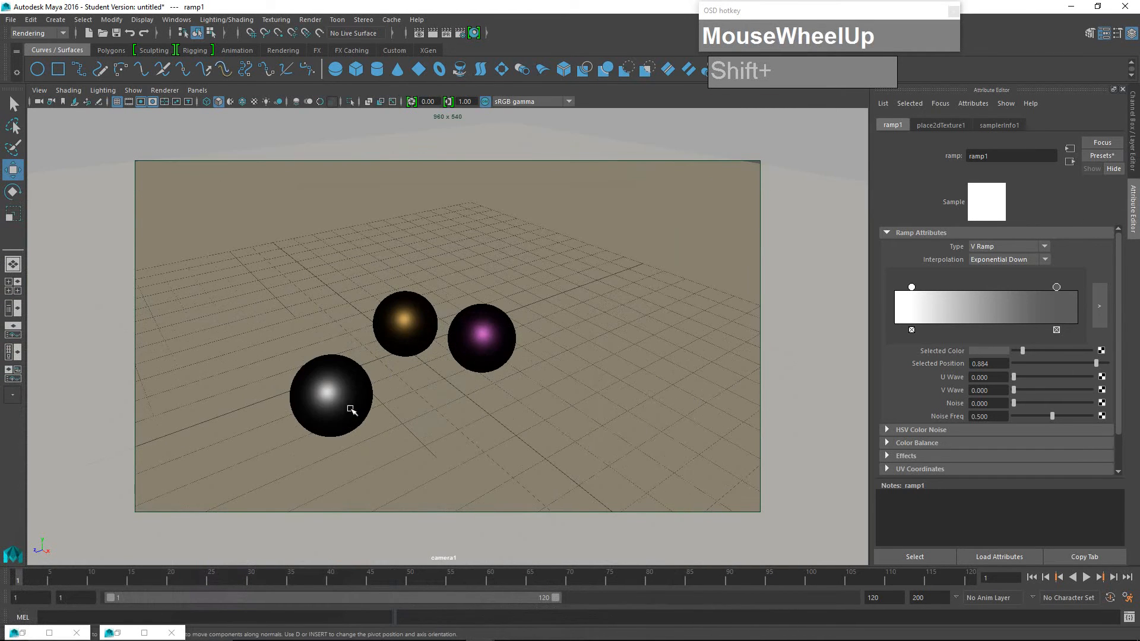
scroll(349, 412, down, 1)
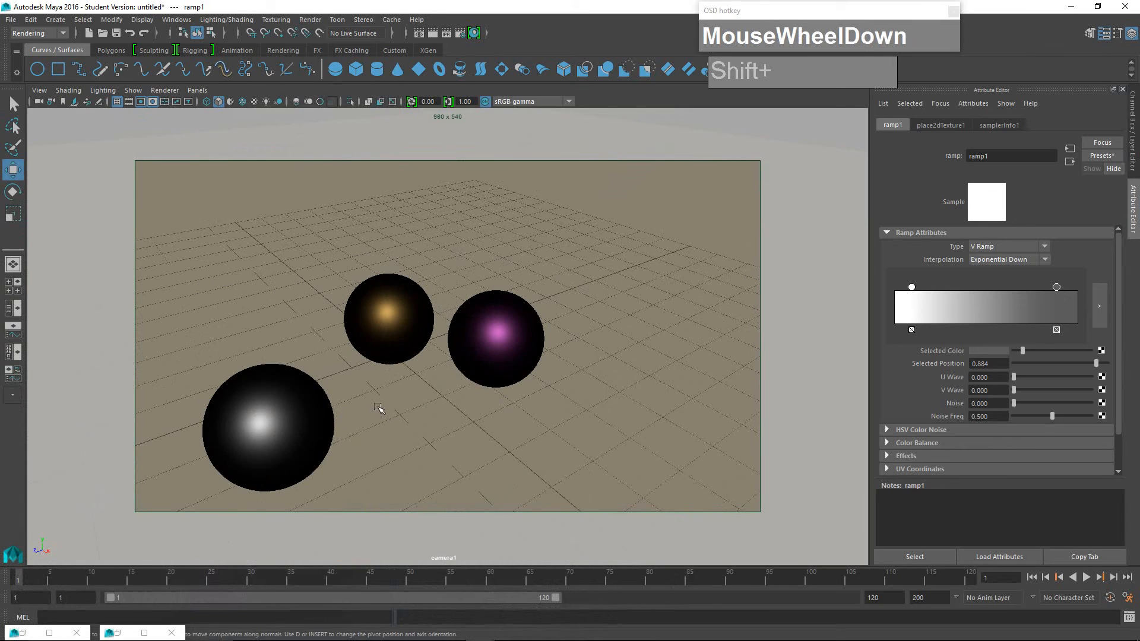
alt+middle_drag(377, 410, 417, 327)
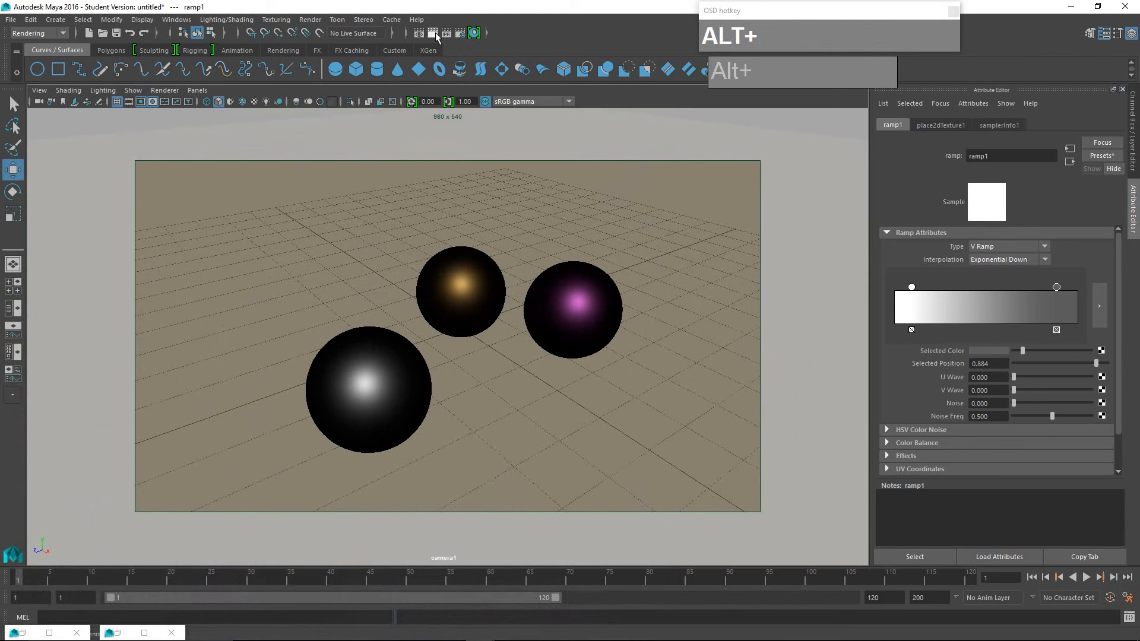
click(434, 34)
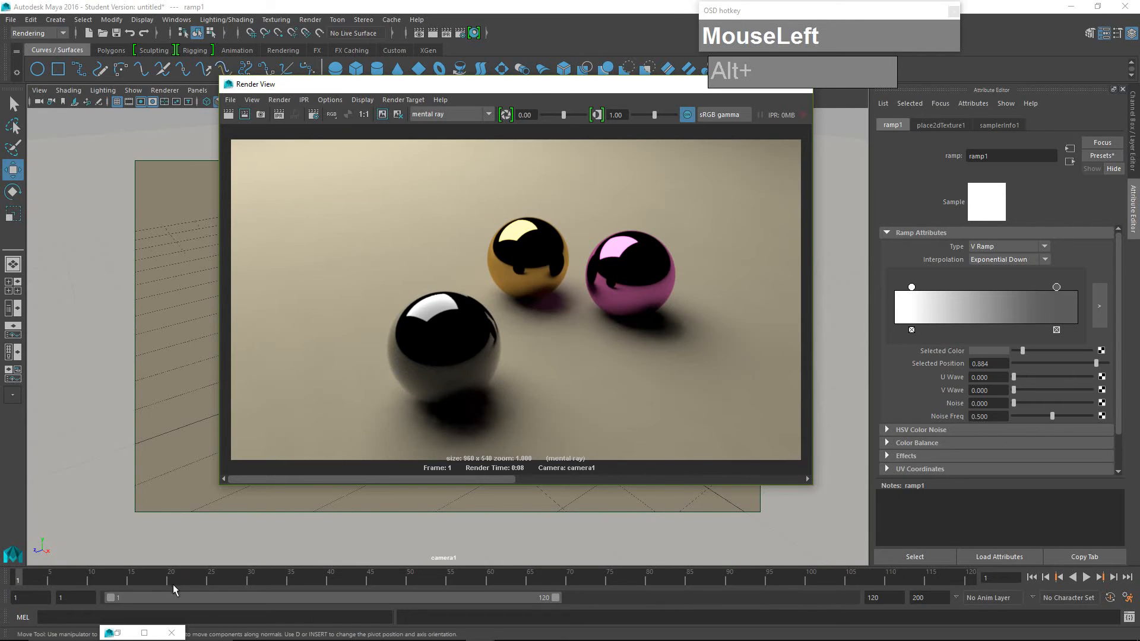
Restore the Hypershade, darken the ramp's gray end color to a very dark gray, and minimize the window again
click(118, 633)
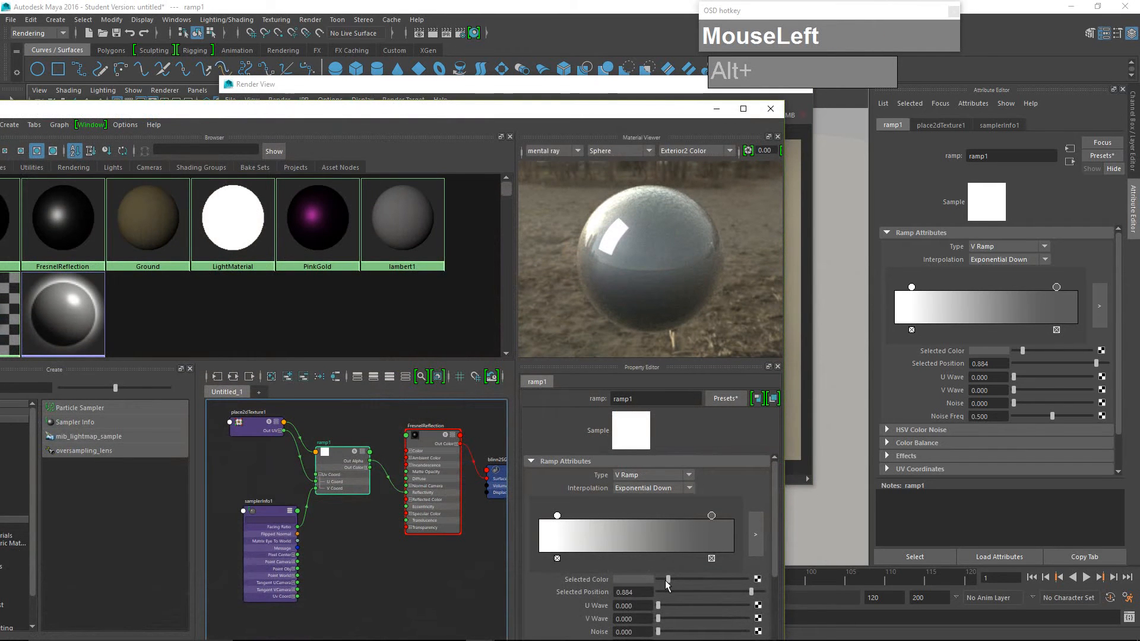
drag(667, 584, 662, 586)
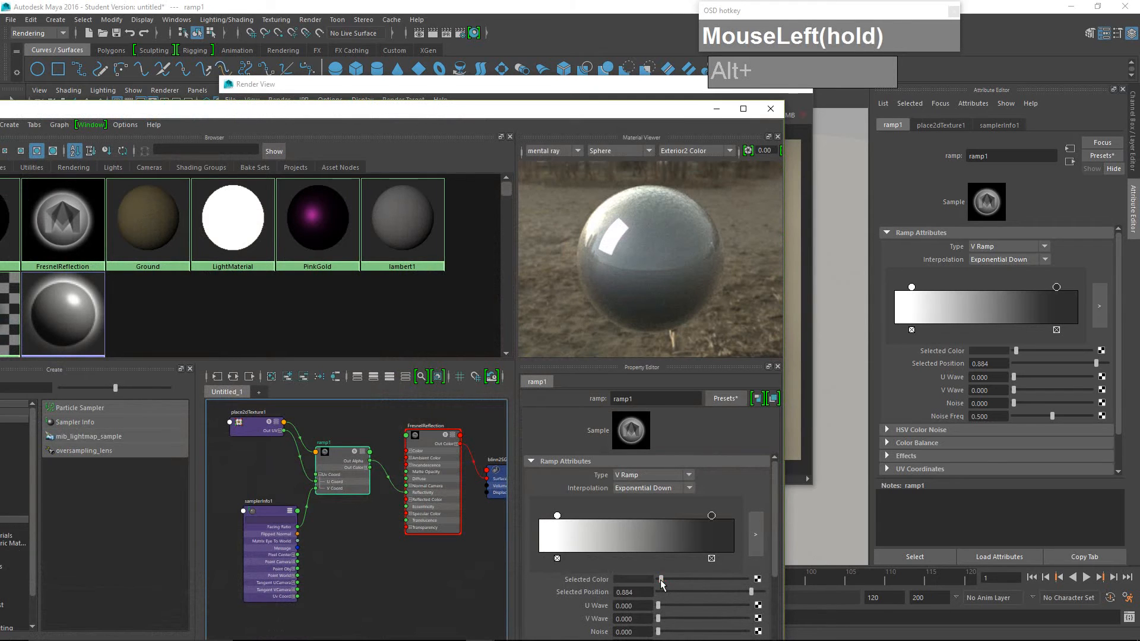
click(716, 111)
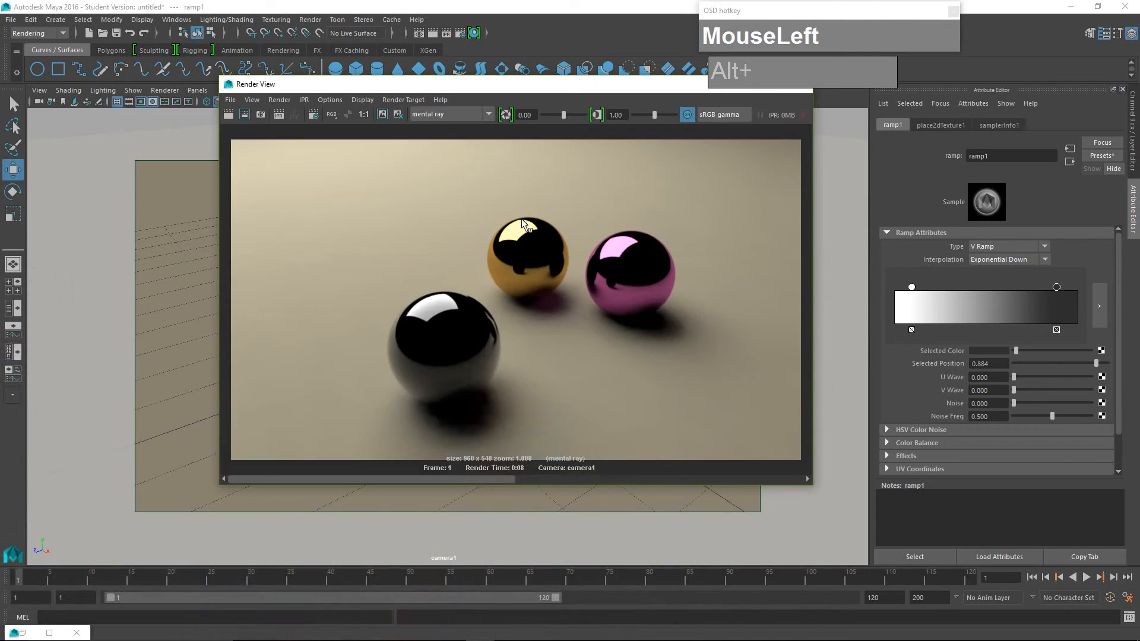
Keep the current image in the Render View, render the frame again, and compare the sphere reflections
click(383, 114)
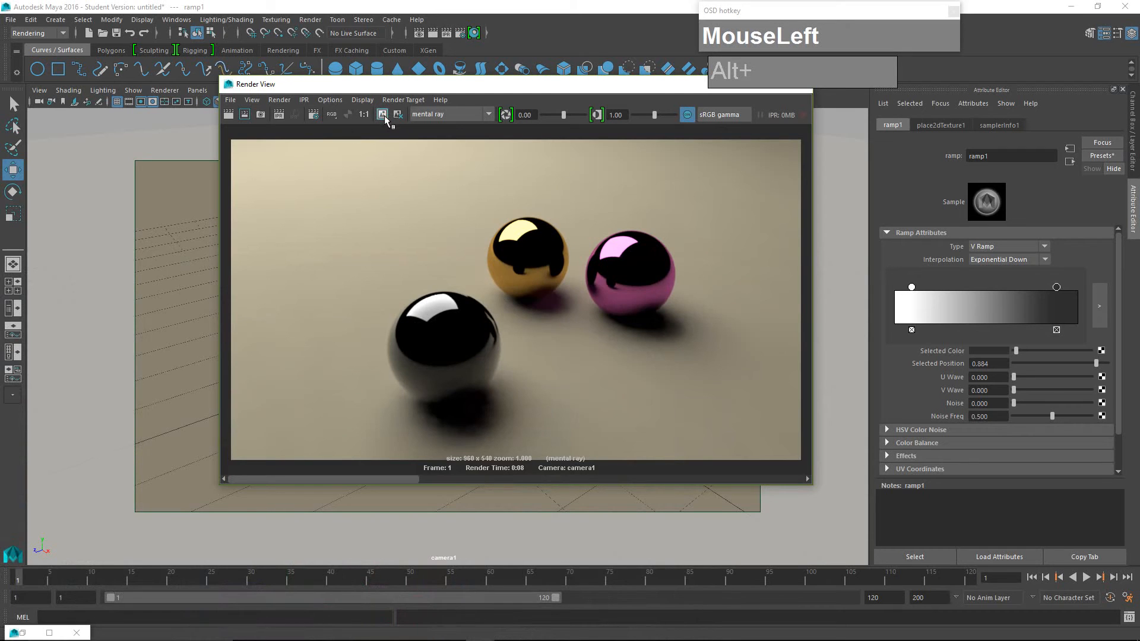
click(231, 117)
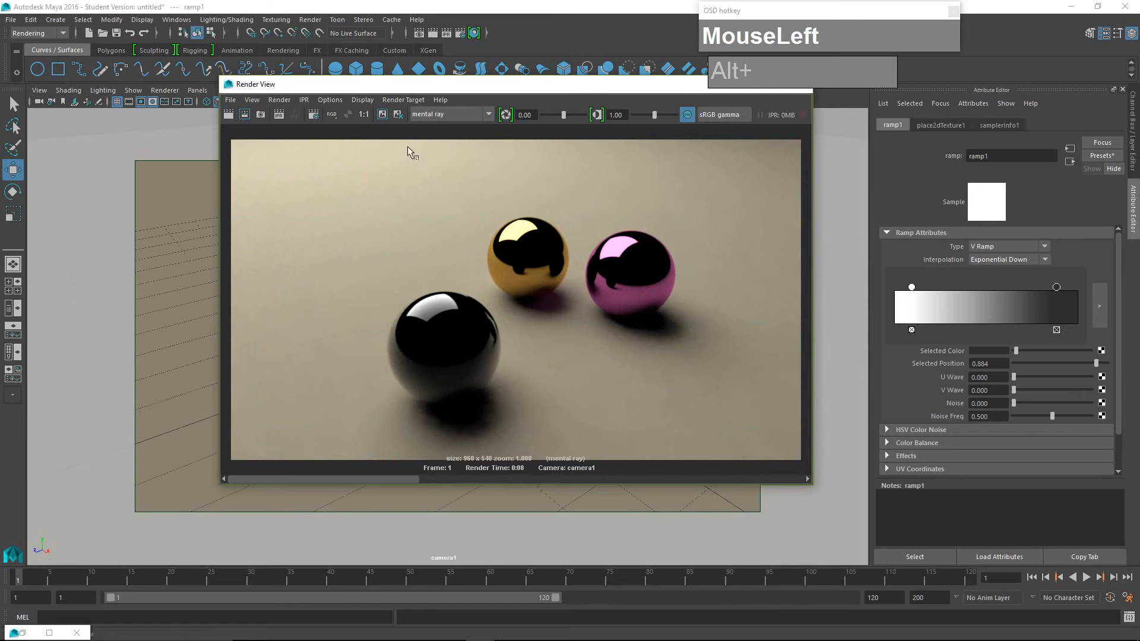
drag(379, 485, 409, 481)
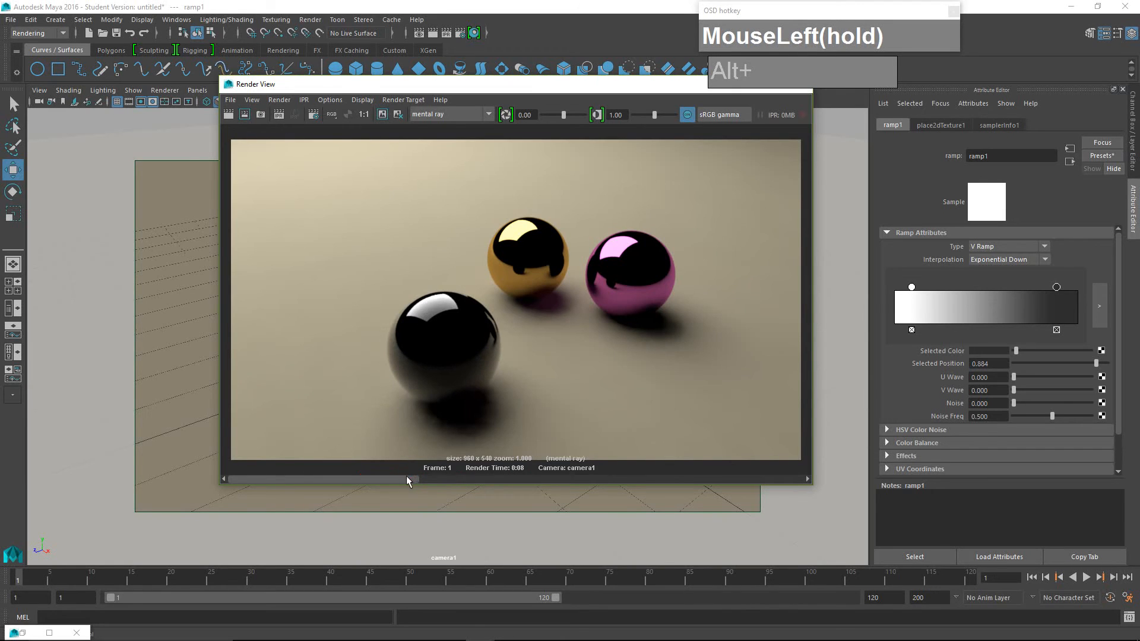
drag(442, 336, 404, 438)
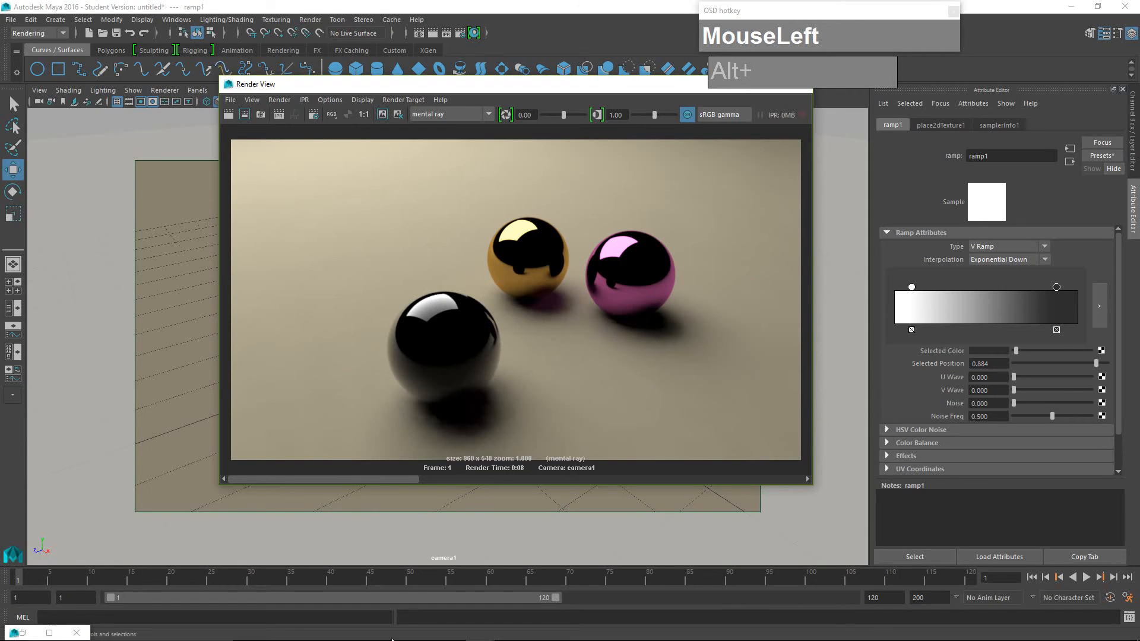
Switch to the Chrome browser and search for "planet earth texture" in a new tab
mouse_move(335, 640)
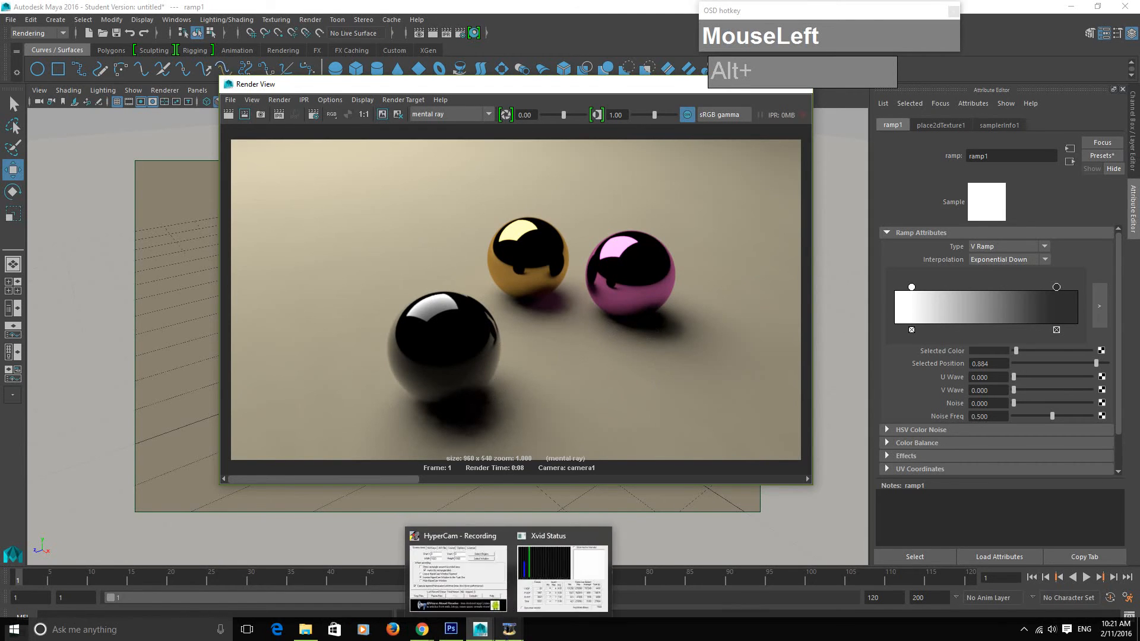
mouse_move(428, 639)
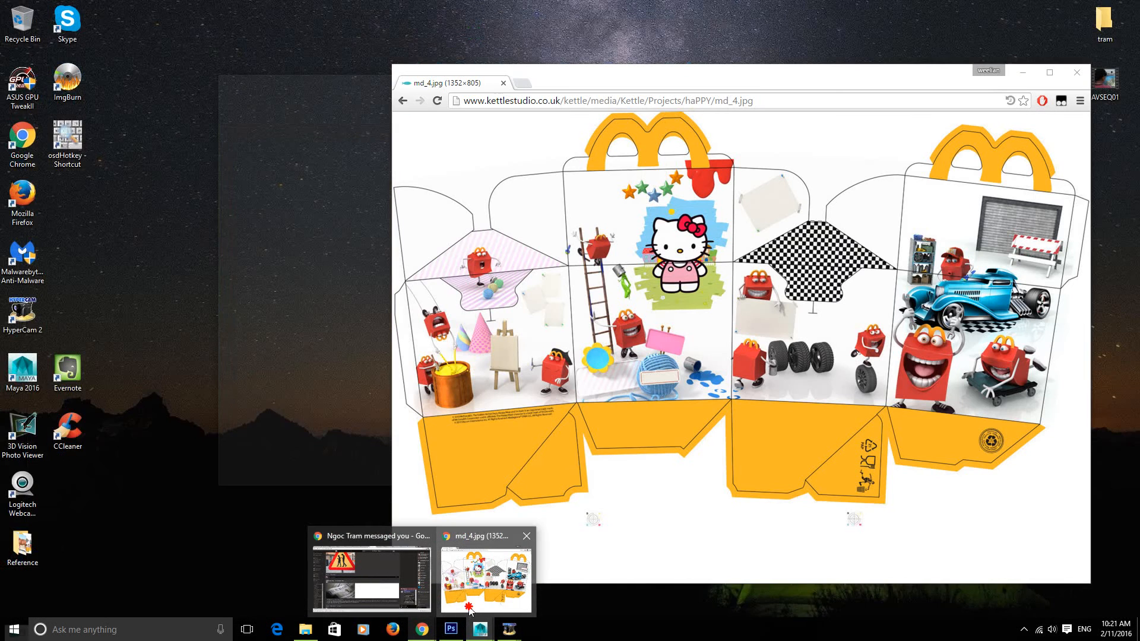
click(486, 579)
click(521, 83)
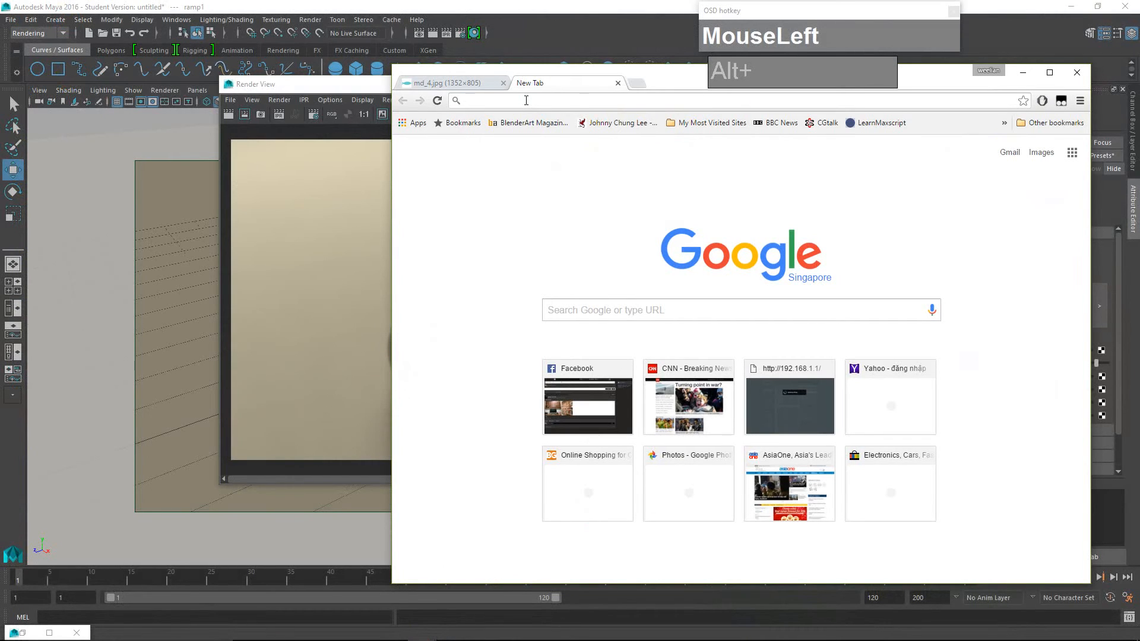
text(planet earth t)
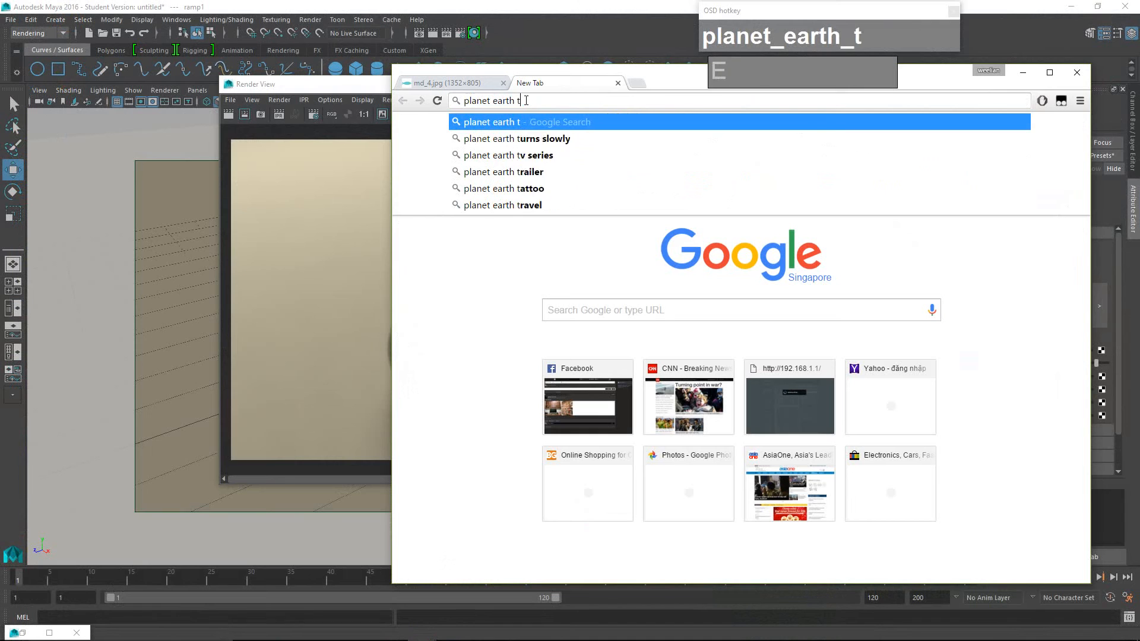
text(exture)
key(BackSpace)
key(BackSpace)
key(BackSpace)
text(ture)
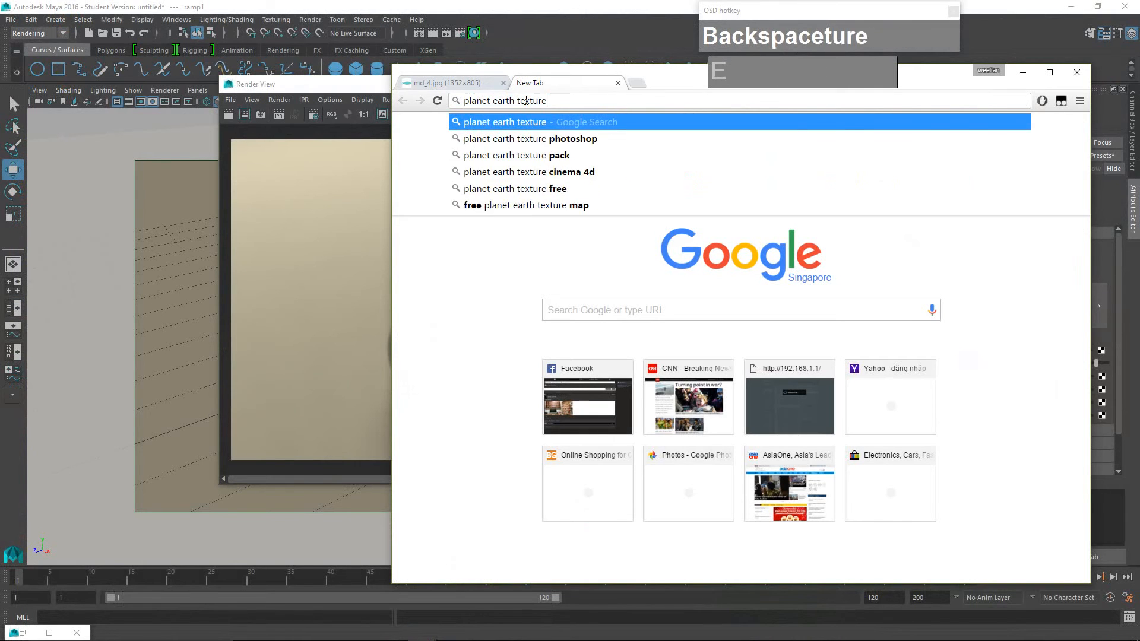
key(Return)
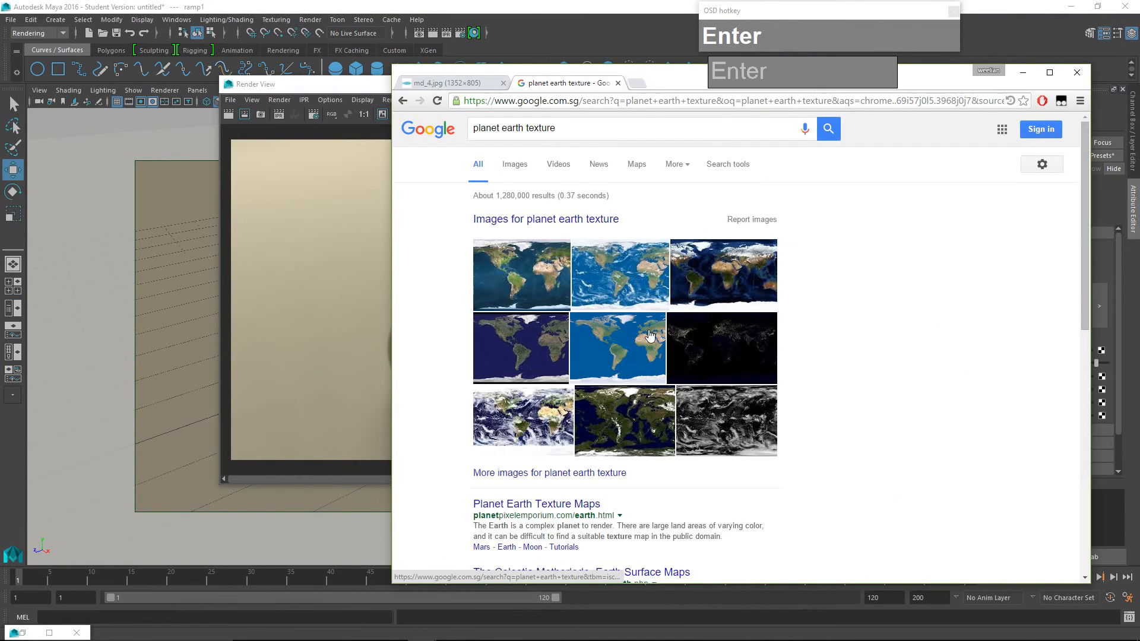
Open the full-size Natural Earth III texture map from the image results and inspect its detail up close
click(609, 274)
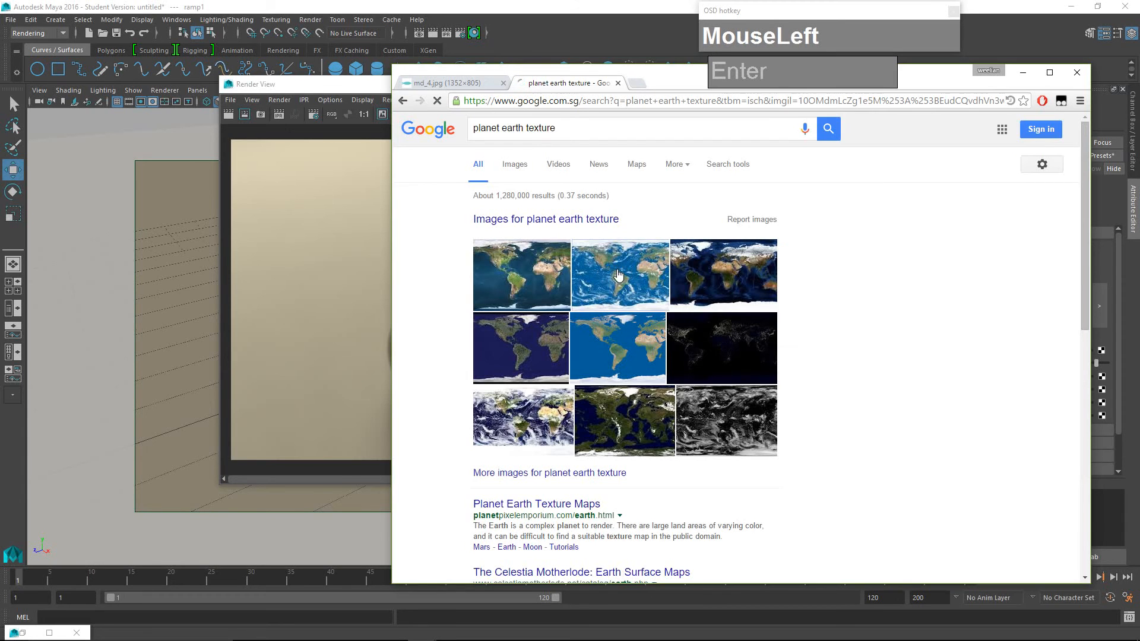
click(889, 331)
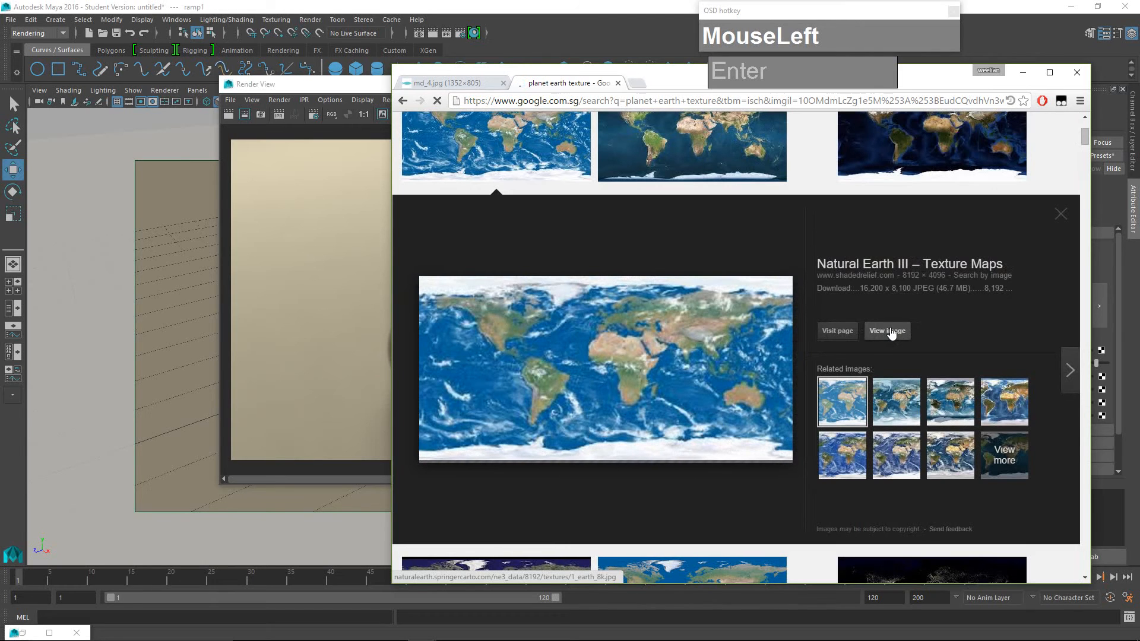
scroll(889, 349, down, 2)
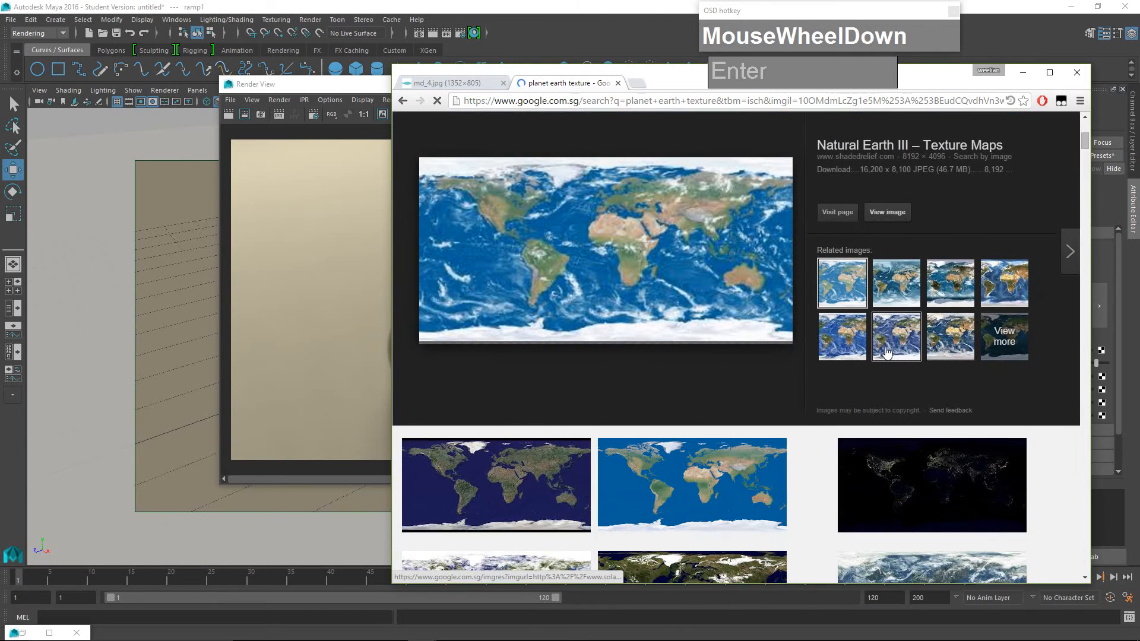
scroll(887, 335, up, 4)
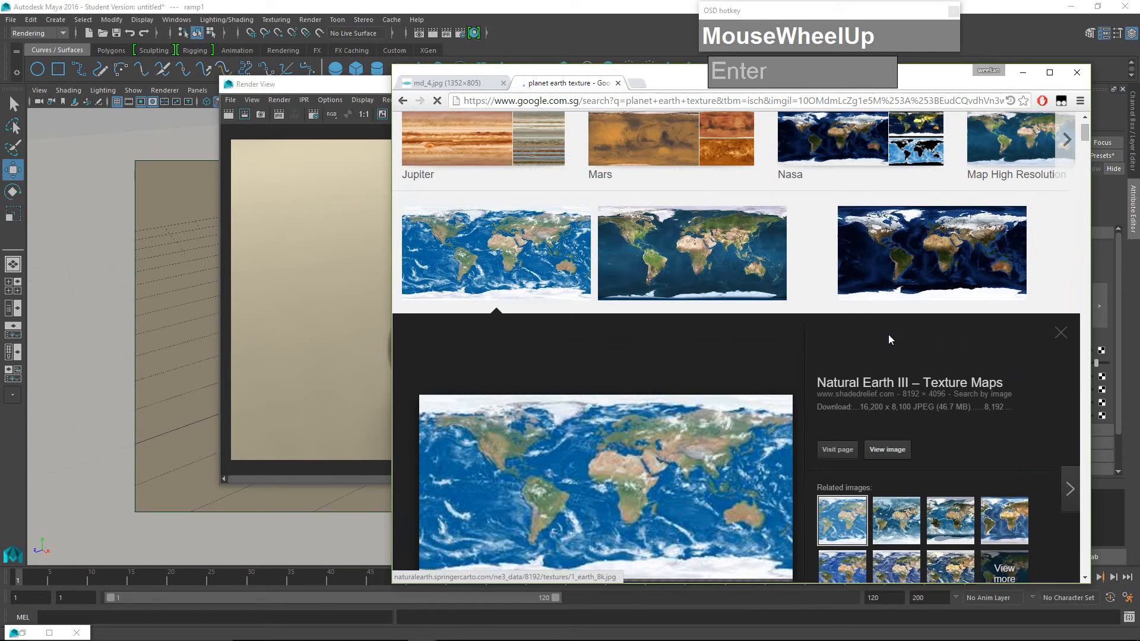
scroll(889, 339, down, 1)
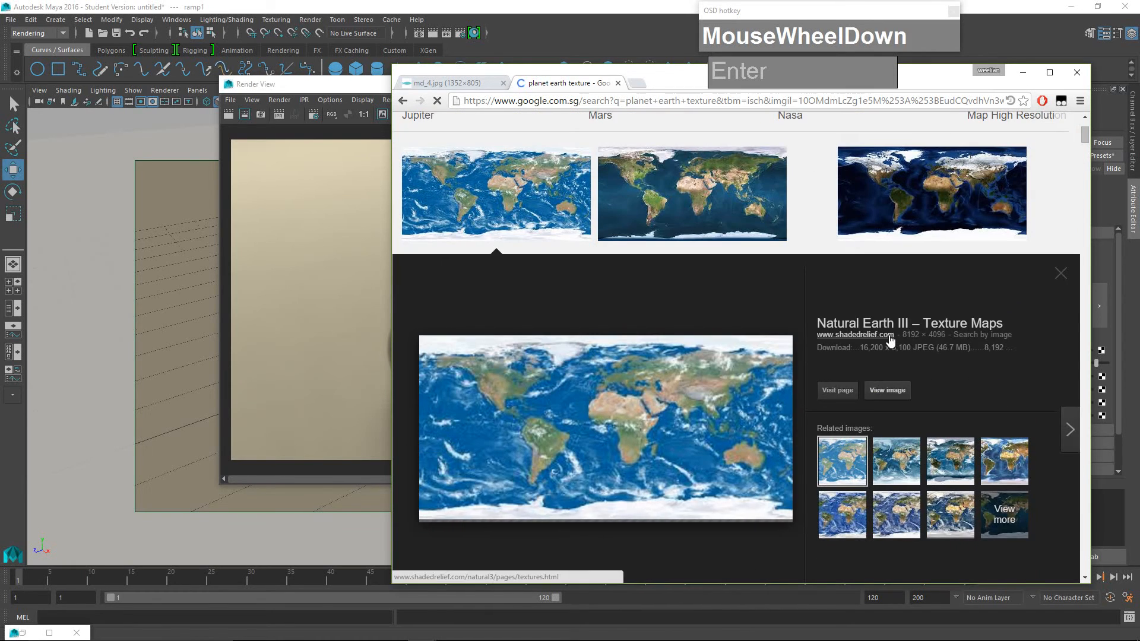
scroll(695, 324, up, 2)
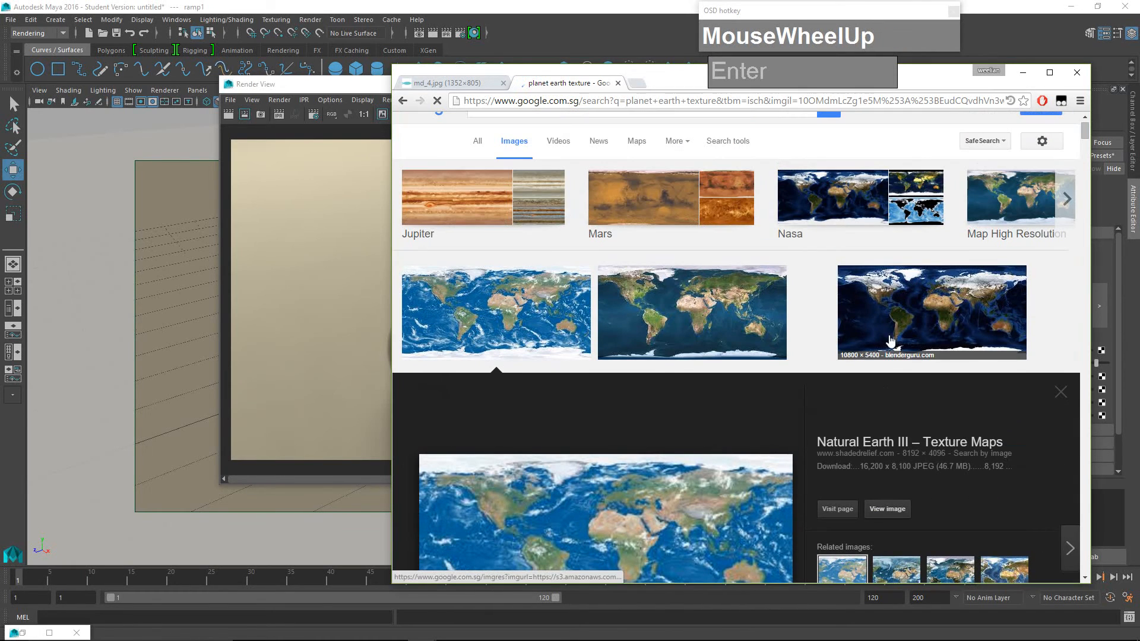
click(719, 317)
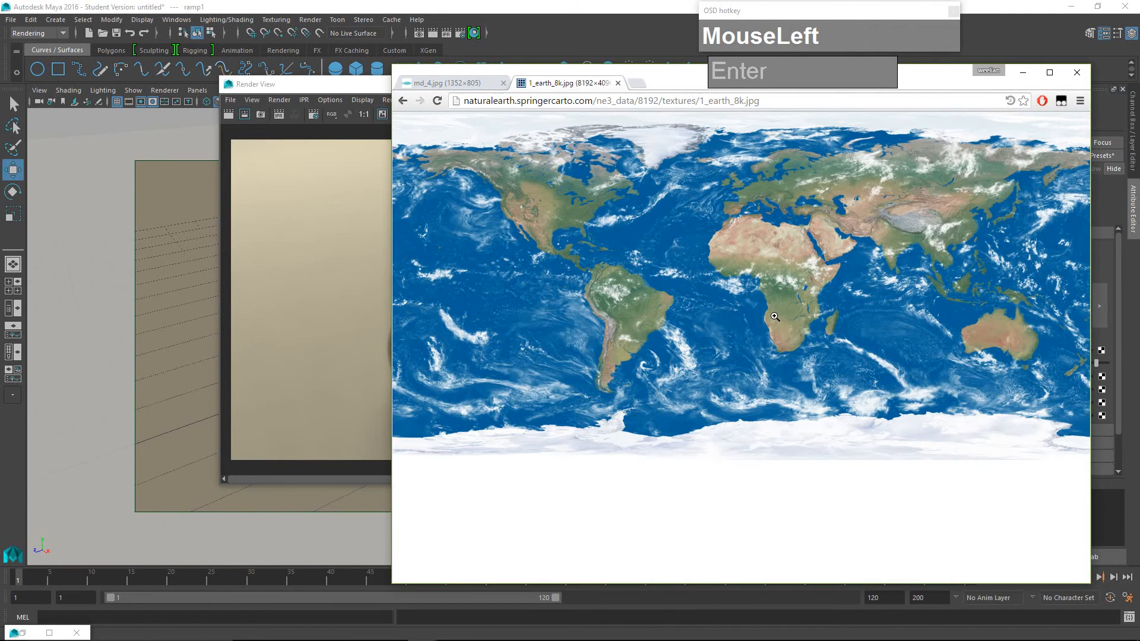
click(767, 227)
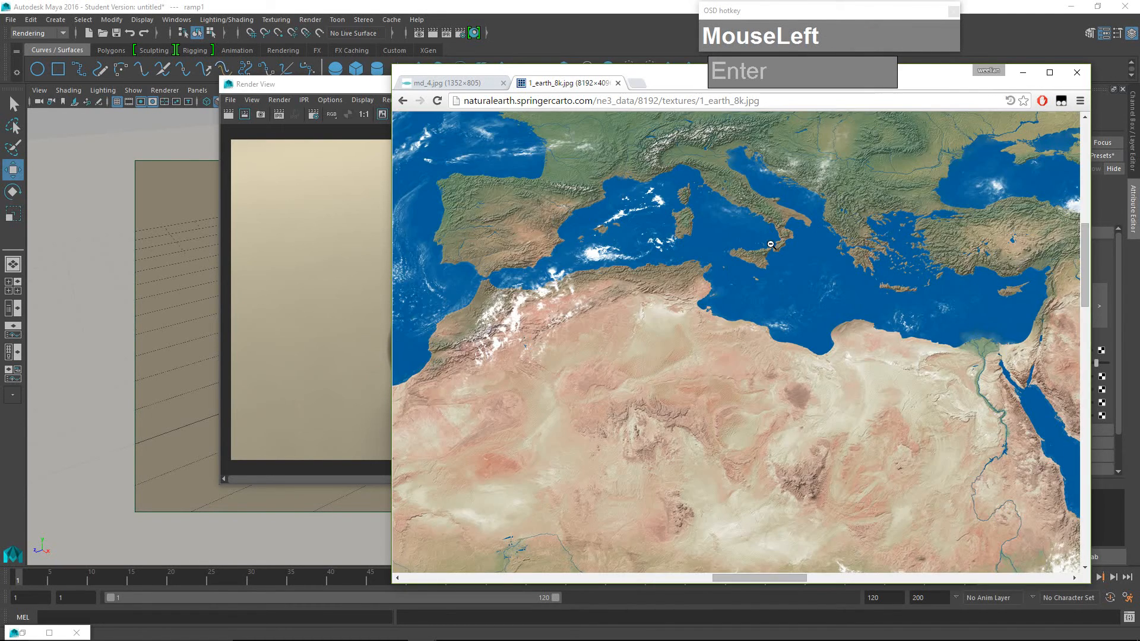
click(756, 237)
Save the earth map as the JPEG 1_earth_8k in the Maya project's sourceimages folder and return to Maya's Render View
right_click(731, 222)
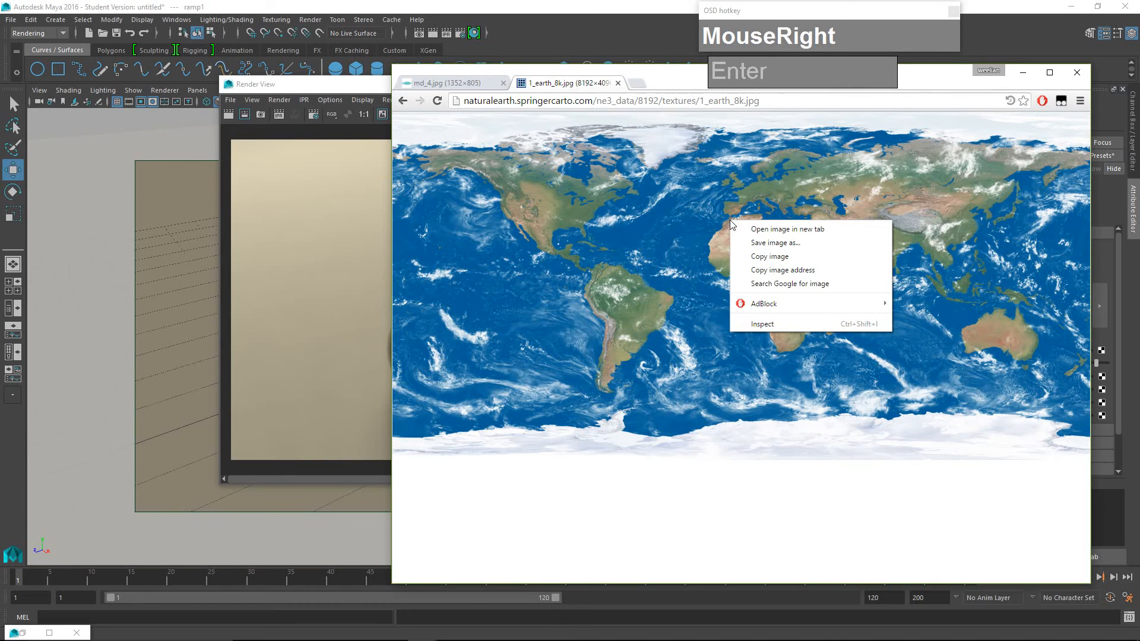
click(758, 244)
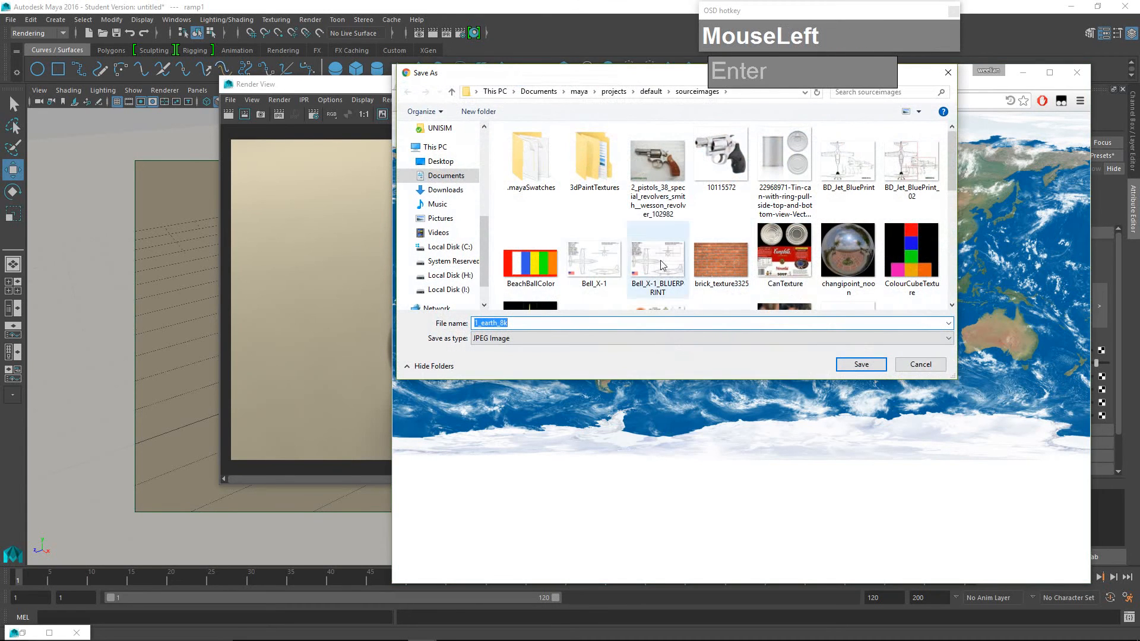
click(861, 364)
click(332, 95)
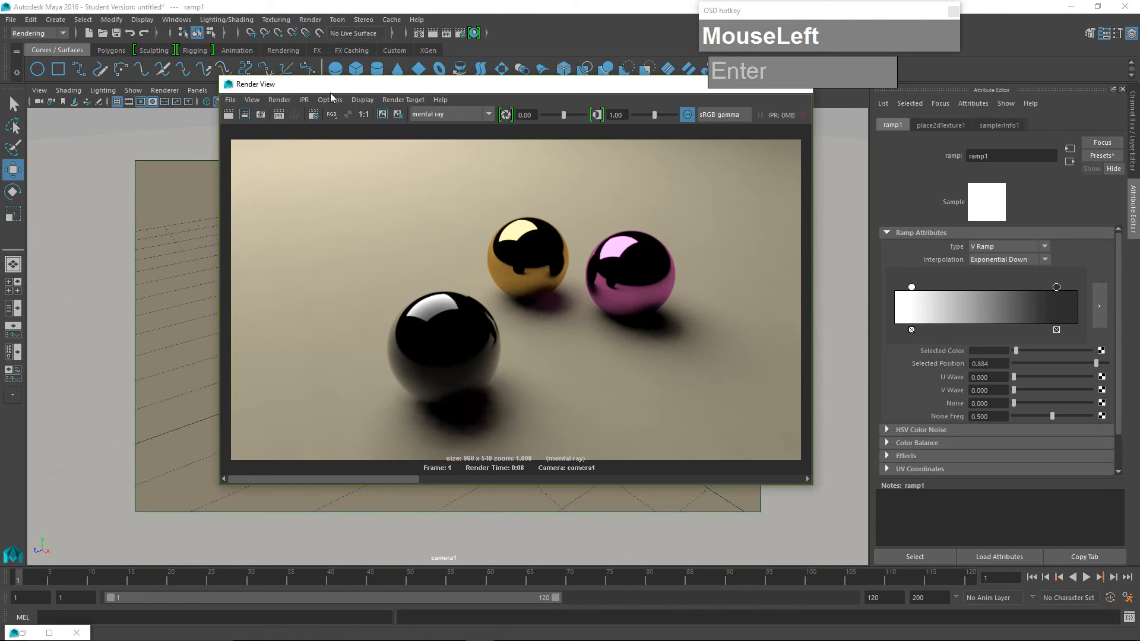
Create a polygon sphere on the ground in front of the pink sphere and display it in smooth preview
drag(589, 88, 515, 132)
click(669, 135)
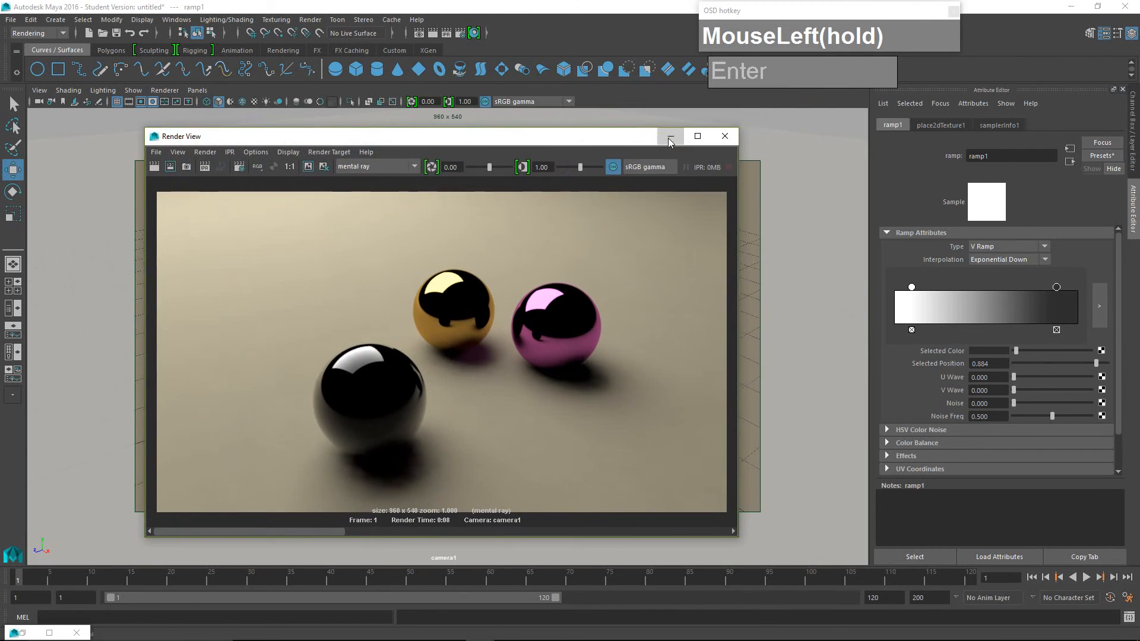
right_click(512, 413)
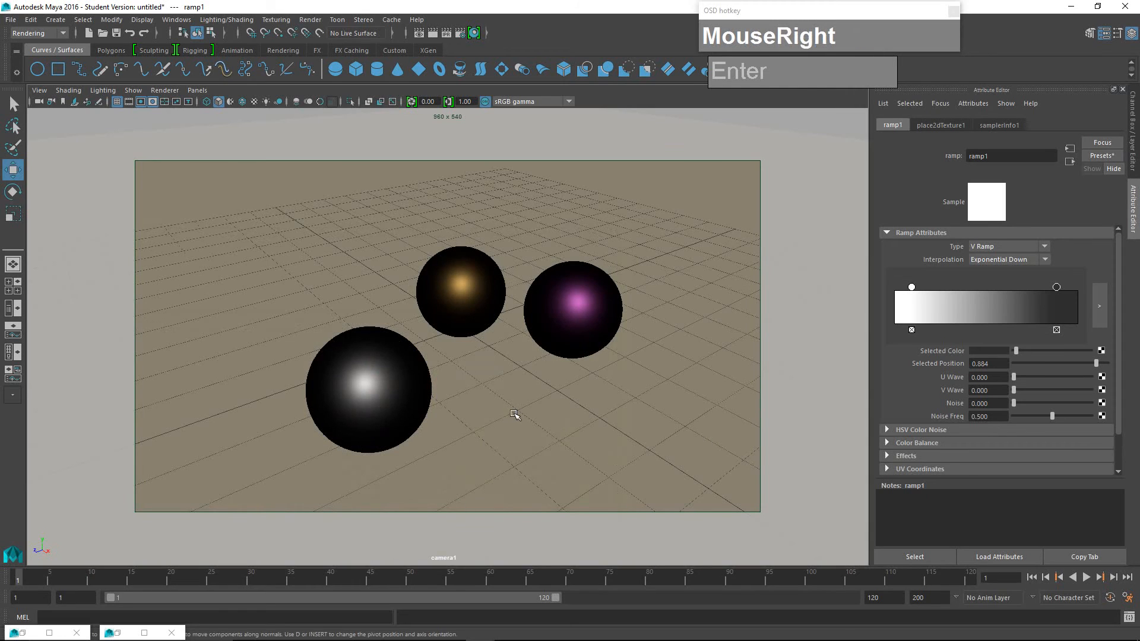
shift+right_drag(518, 414, 577, 418)
drag(501, 353, 629, 410)
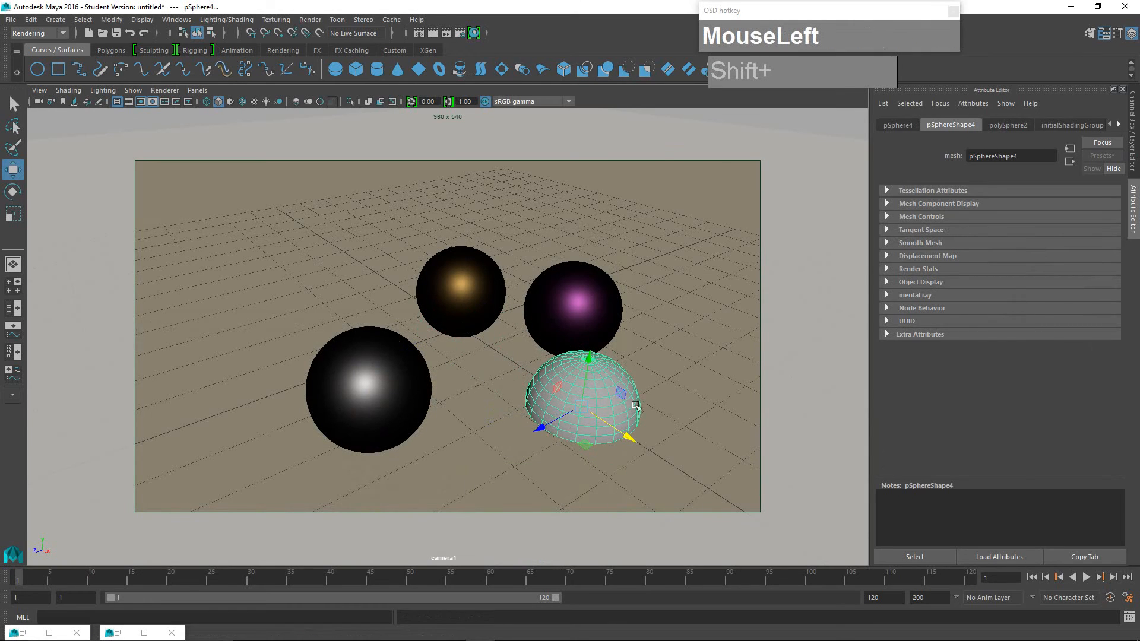
key(3)
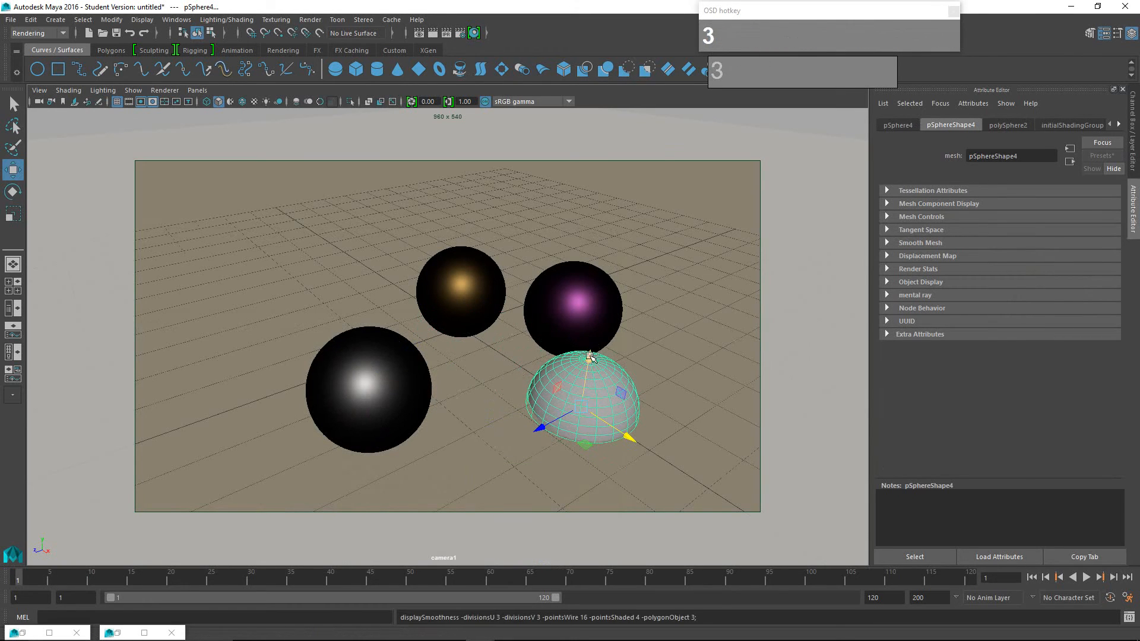
Raise the new sphere so it sits on the ground plane and shift it slightly toward the black foreground sphere
drag(590, 358, 403, 407)
click(404, 407)
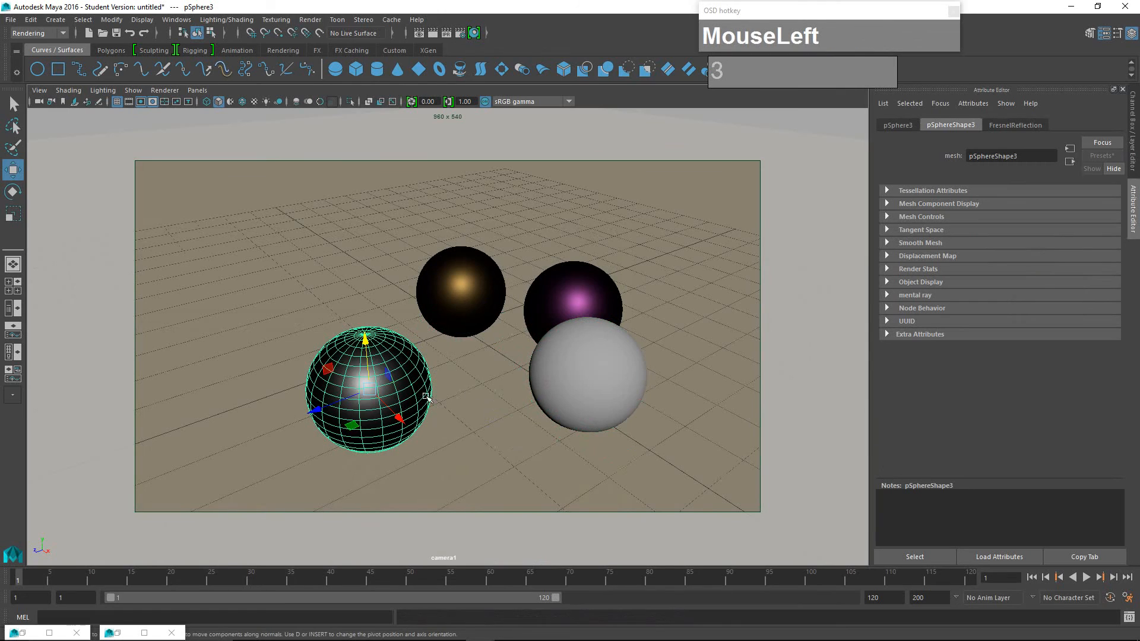
click(592, 406)
drag(543, 394, 521, 407)
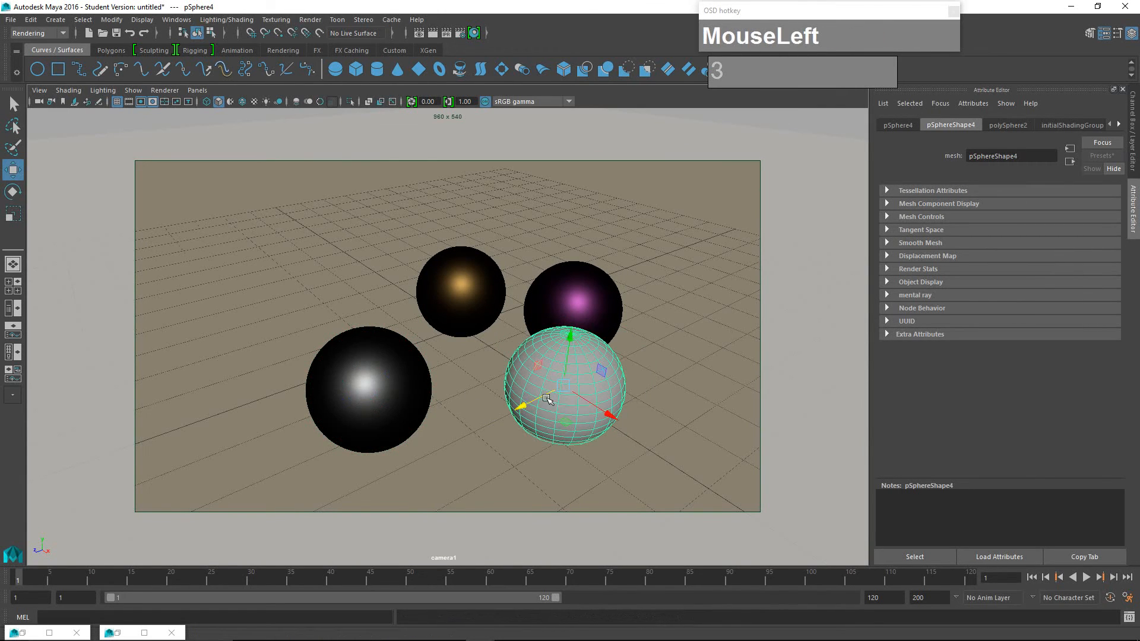
drag(570, 332, 570, 325)
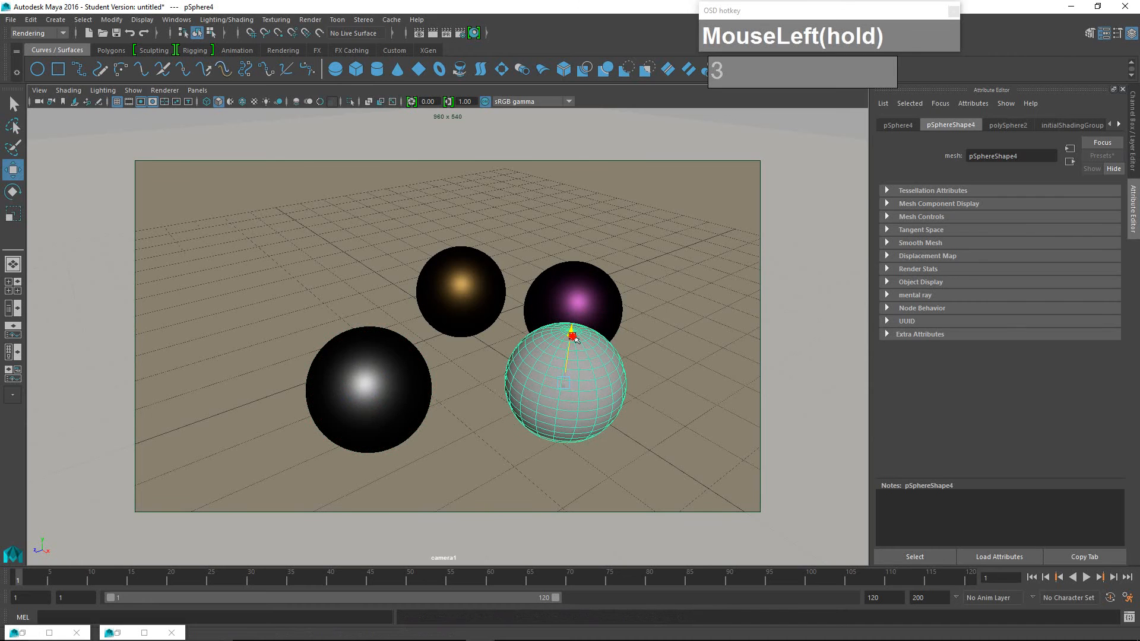
alt+drag(580, 415, 547, 344)
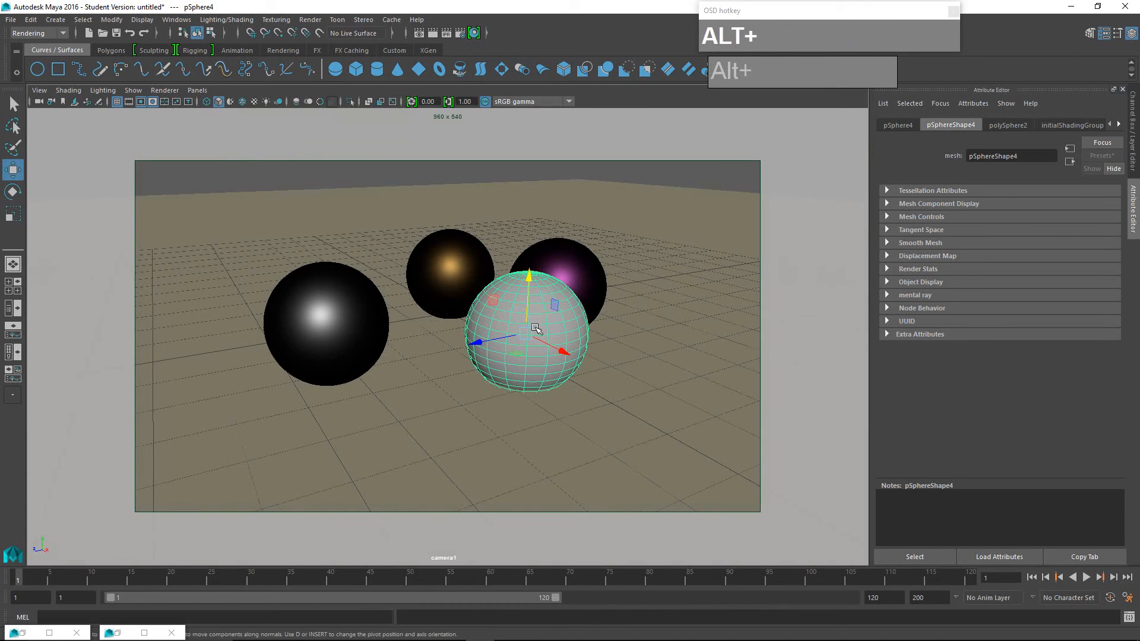
click(531, 279)
drag(530, 279, 530, 272)
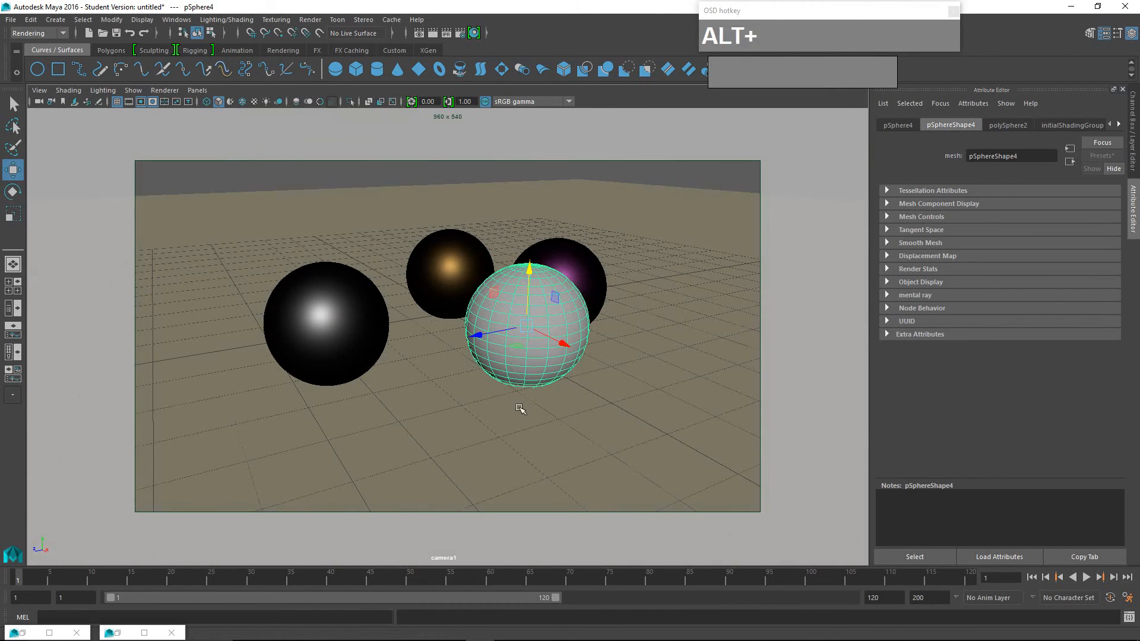
Reframe the camera around the four spheres and assign a new Phong material to the new sphere
alt+drag(521, 408, 529, 429)
alt+middle_drag(528, 429, 456, 399)
right_drag(468, 355, 465, 579)
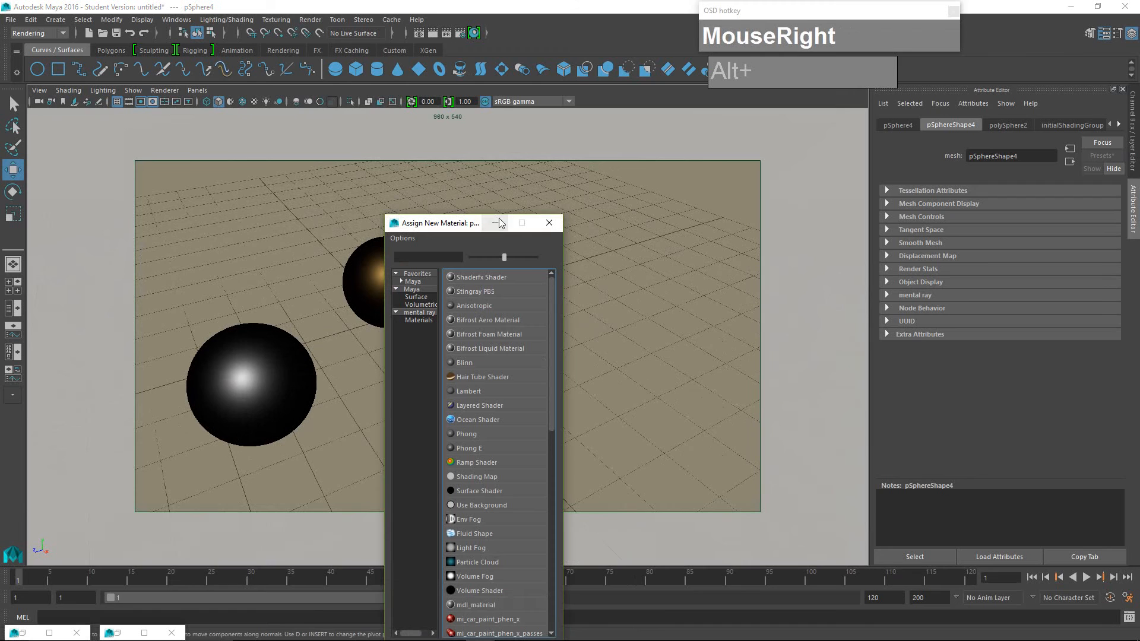
drag(457, 229, 644, 161)
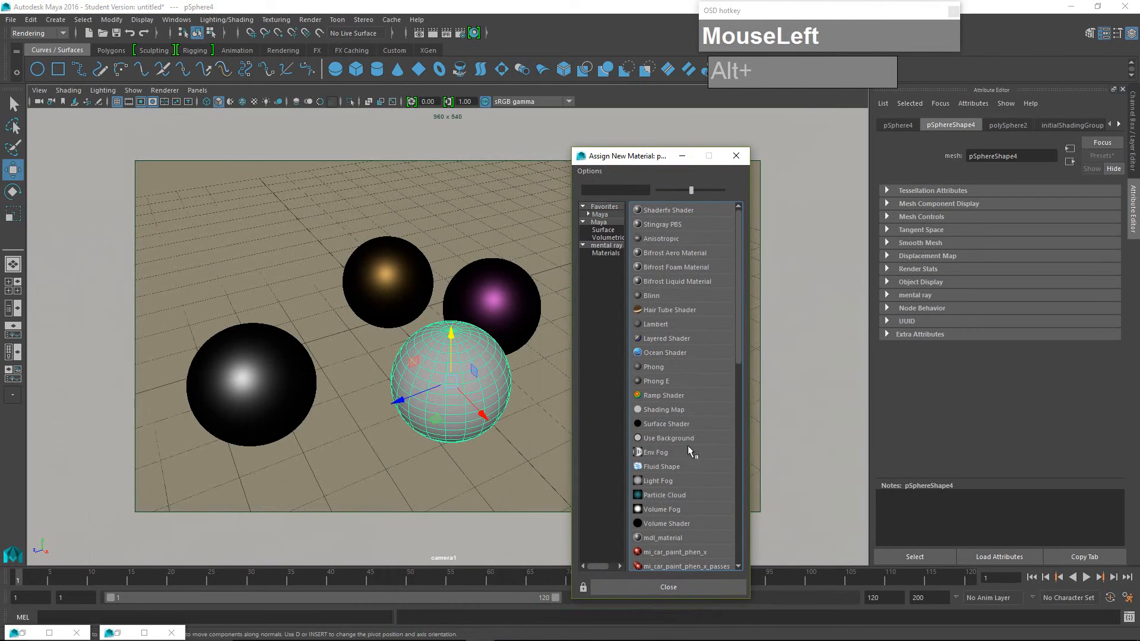
click(659, 367)
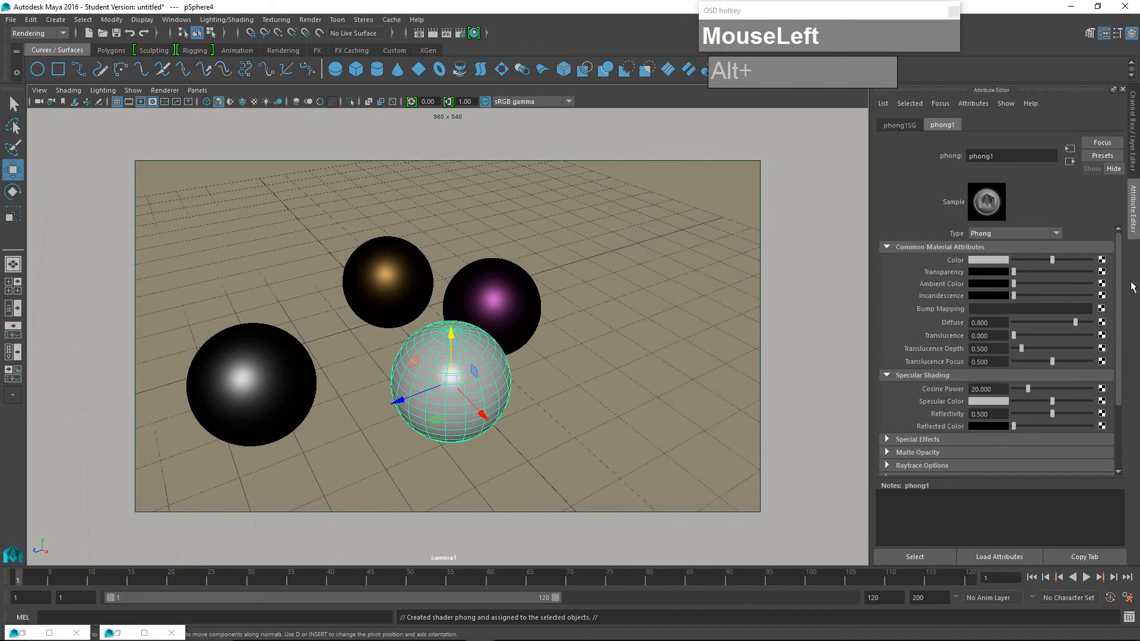
Map a File texture using 1_earth_8k.jpg to the Phong material's color and show textures in the viewport
click(1101, 260)
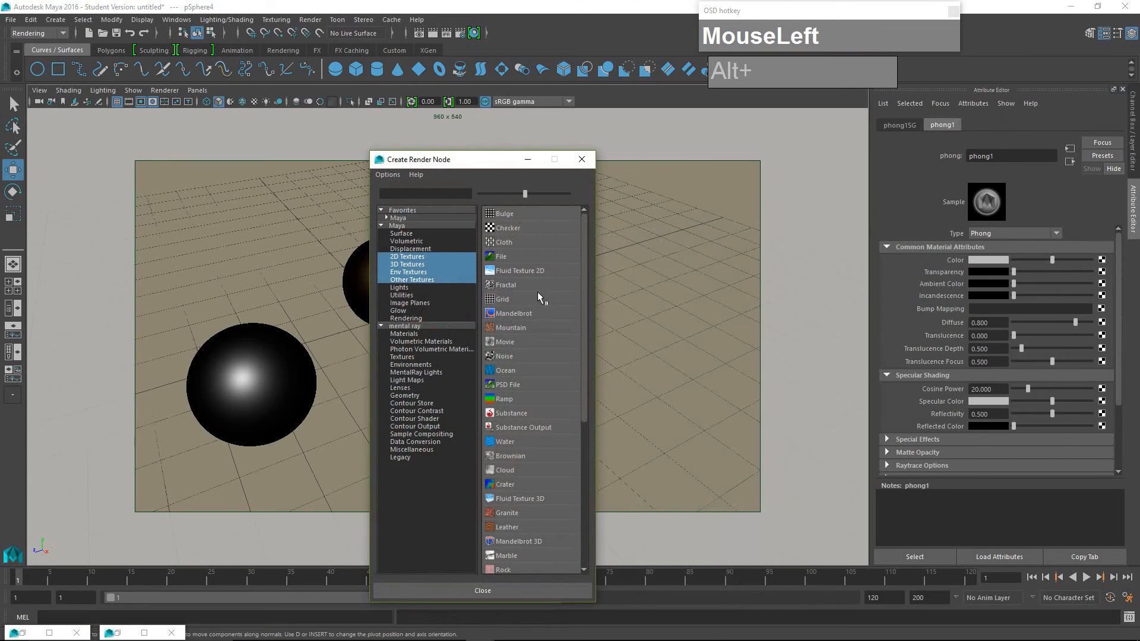
click(501, 257)
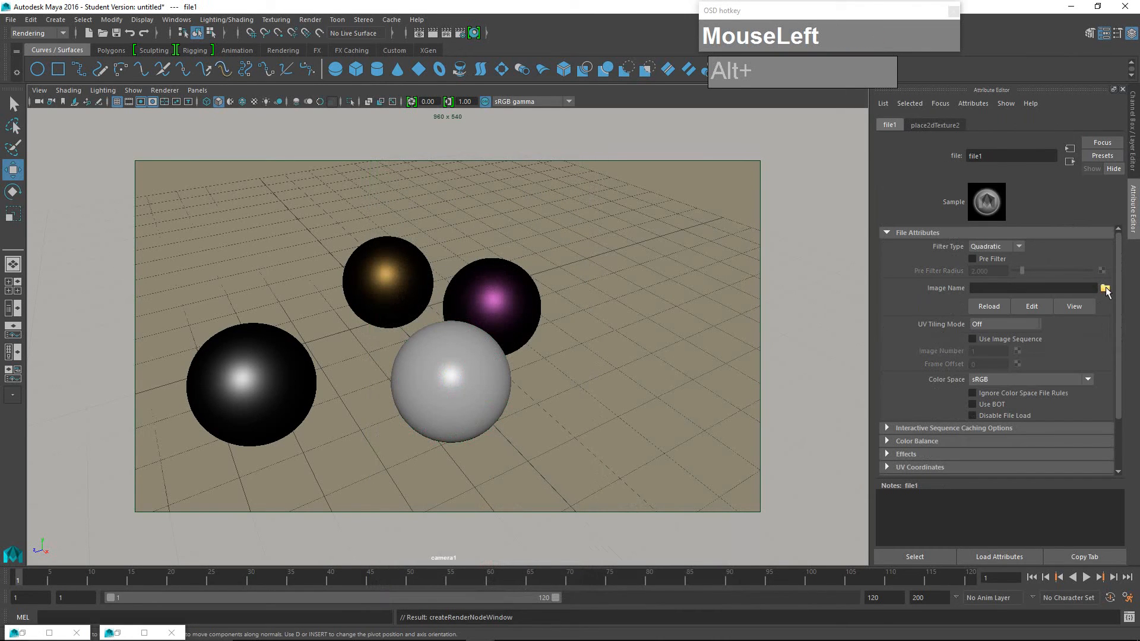
click(1105, 289)
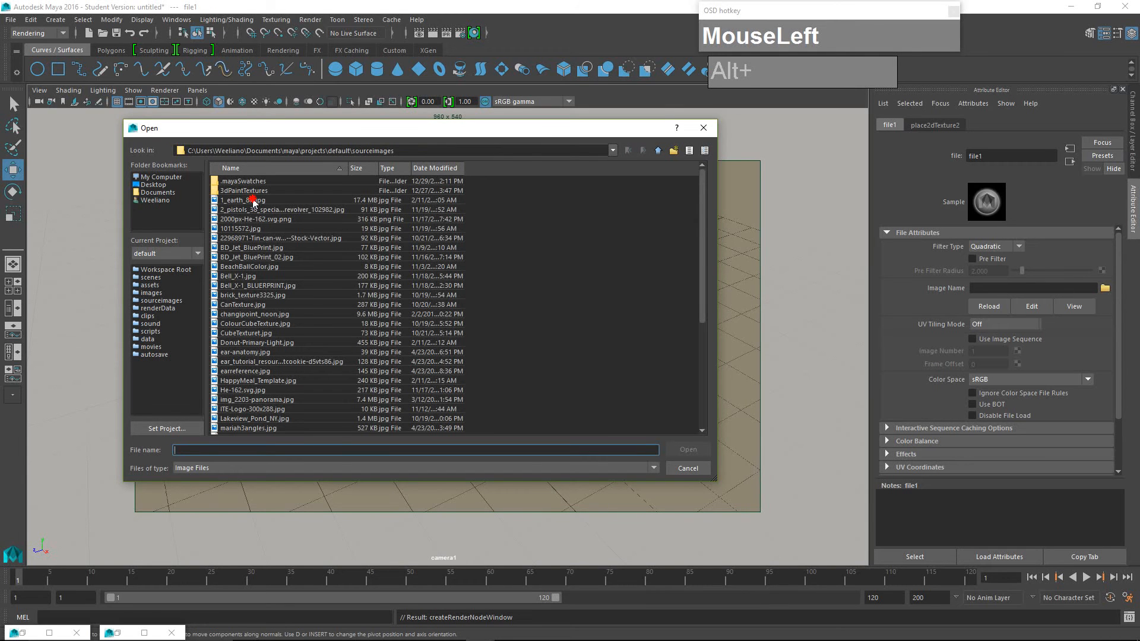
double_click(251, 200)
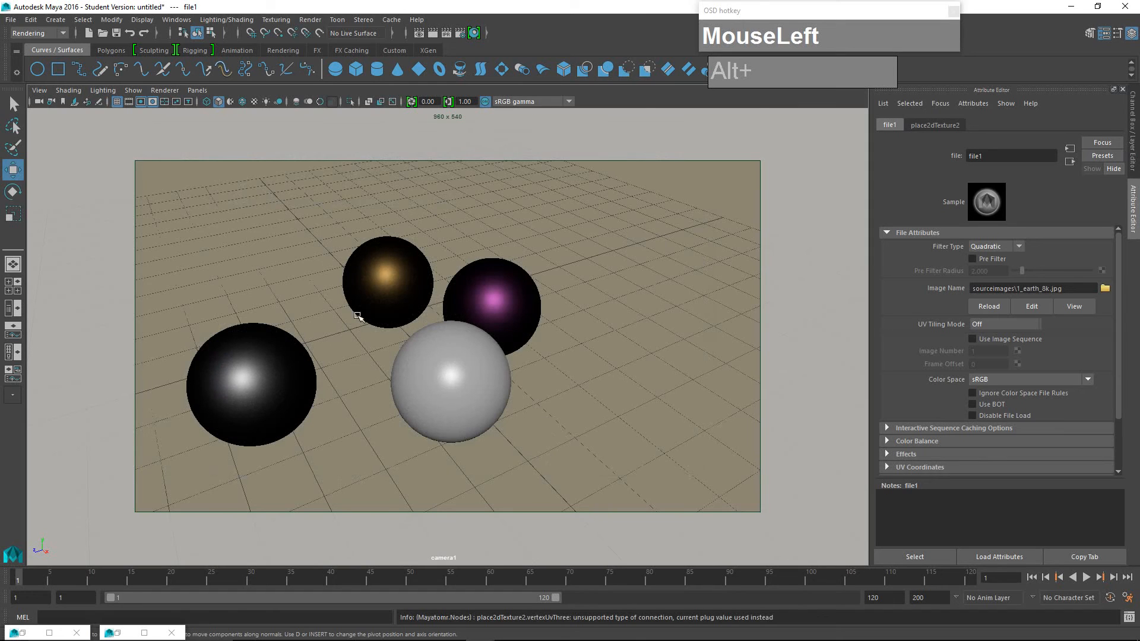
key(6)
click(581, 415)
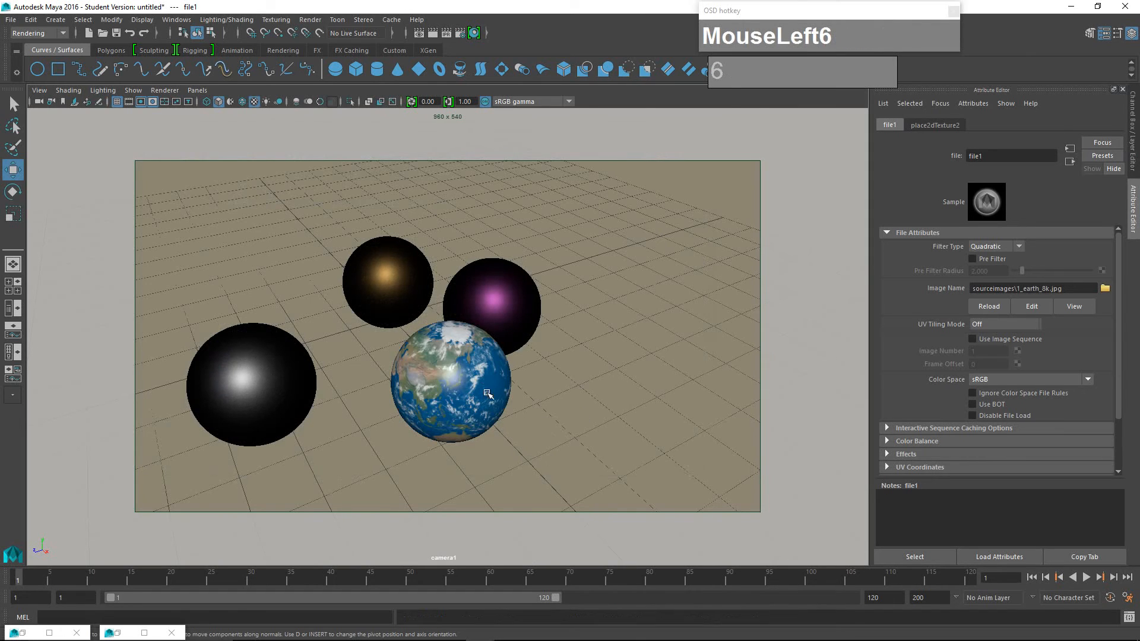
click(487, 432)
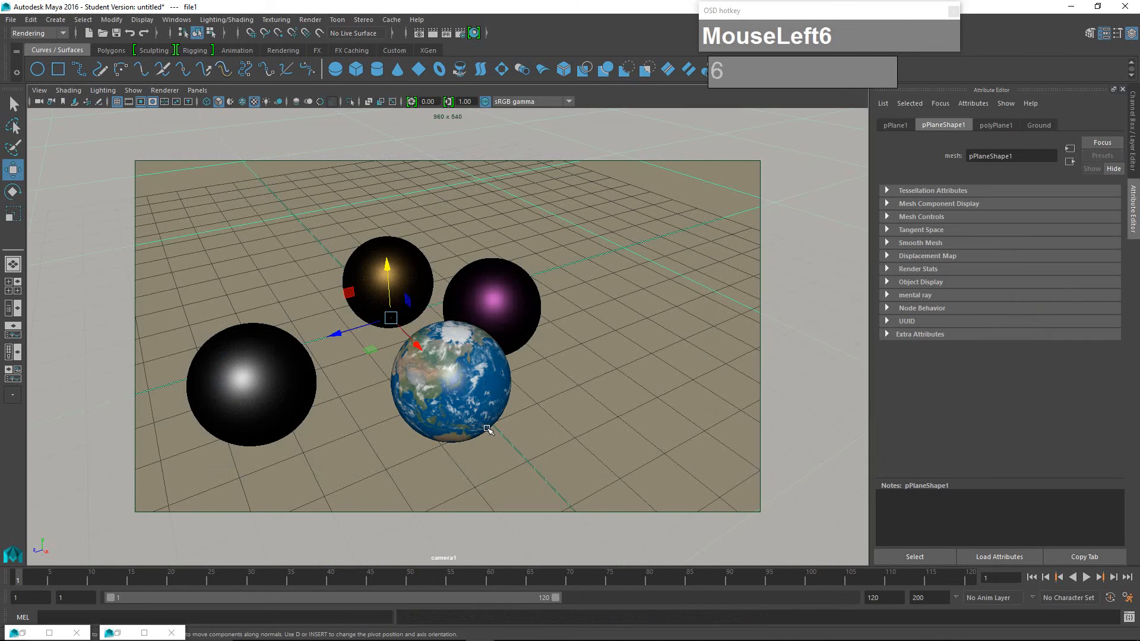
Render the frame with the textured sphere and keep the image in the Render View
click(432, 34)
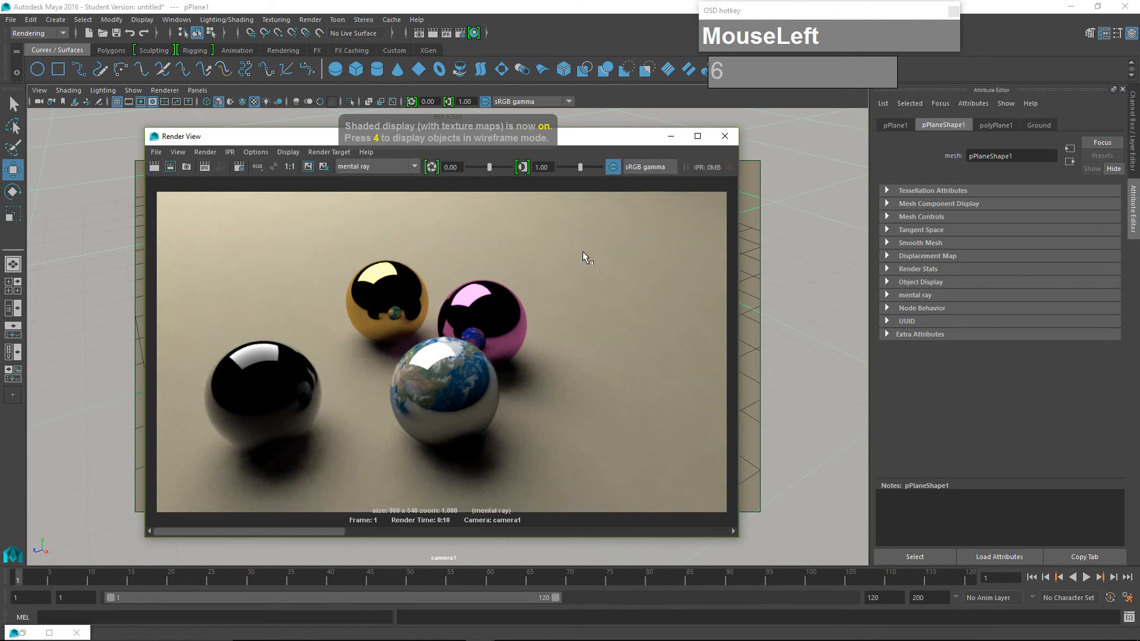
drag(658, 141, 672, 134)
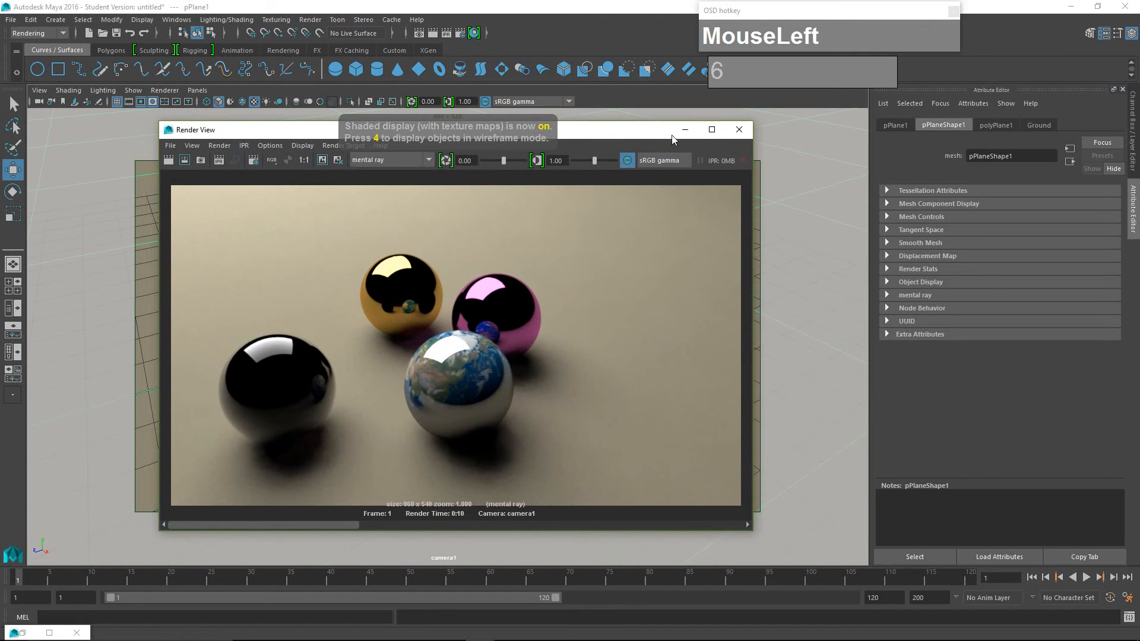
click(322, 160)
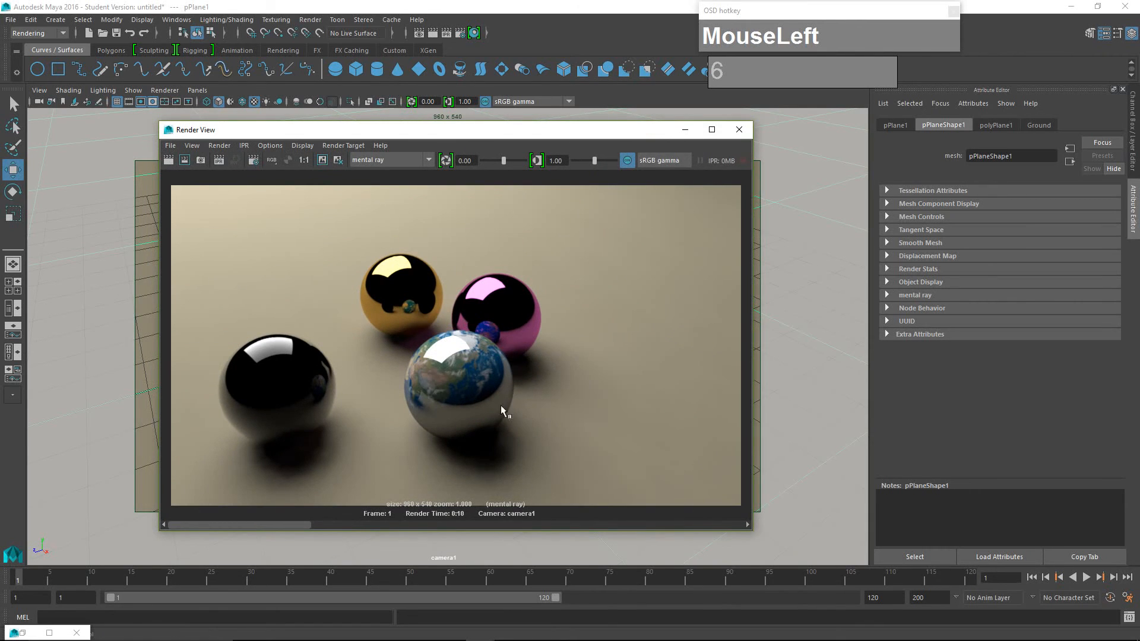
click(682, 130)
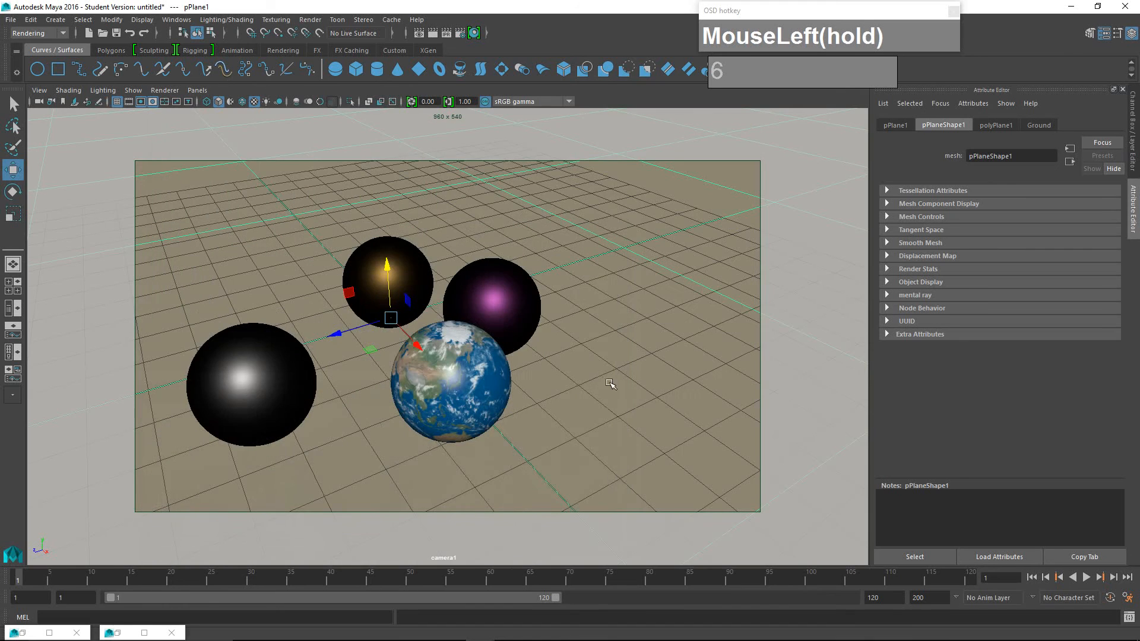
Display the earth sphere's Phong attributes and check its reflections in the rendered image
click(477, 398)
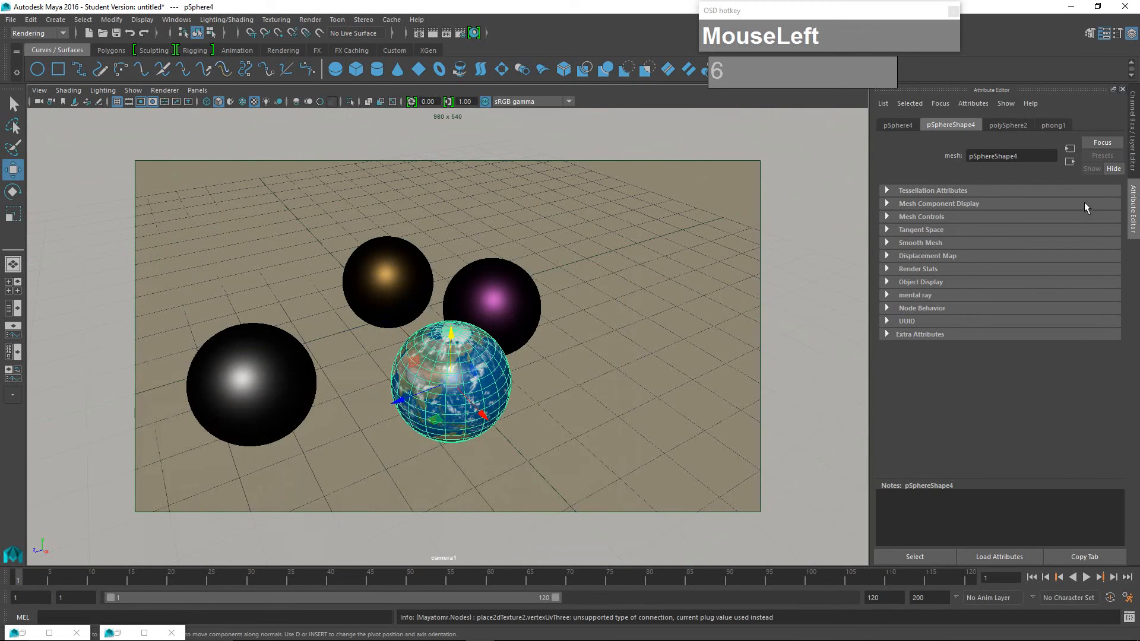
click(1054, 127)
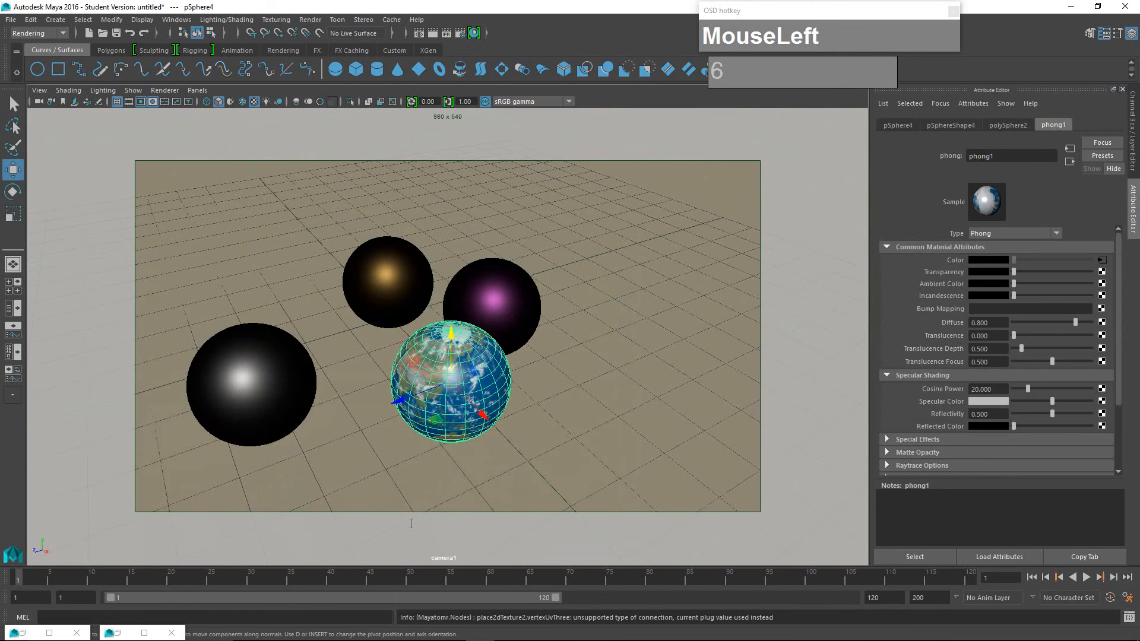
click(118, 633)
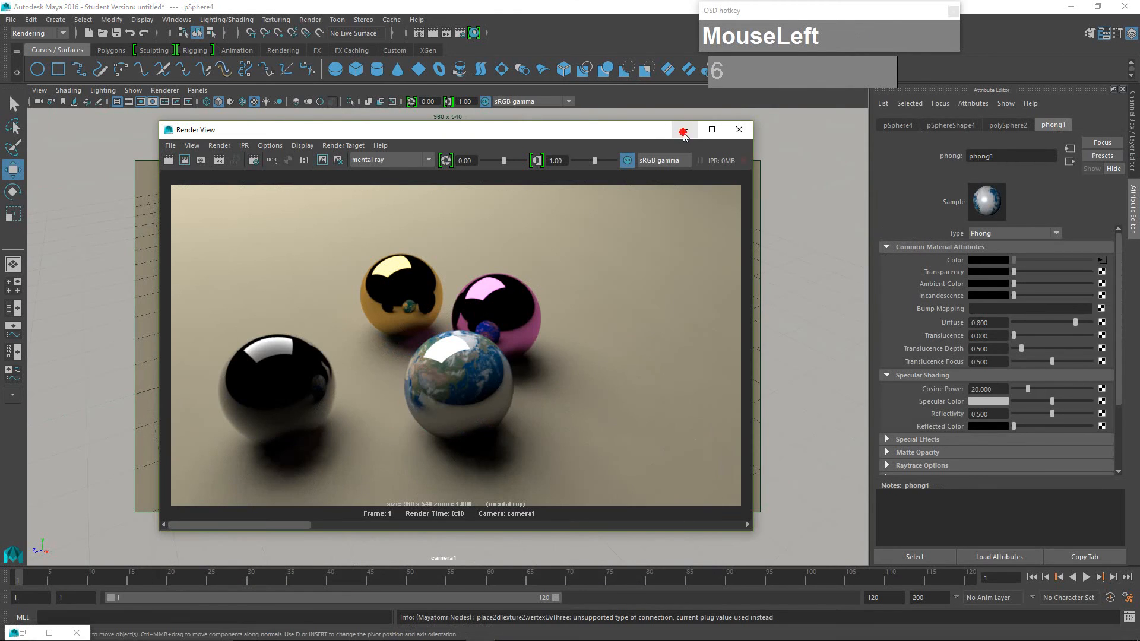
click(683, 131)
Find the earth sphere's Phong material in the Hypershade and rename it Earth
click(475, 33)
drag(478, 112, 575, 51)
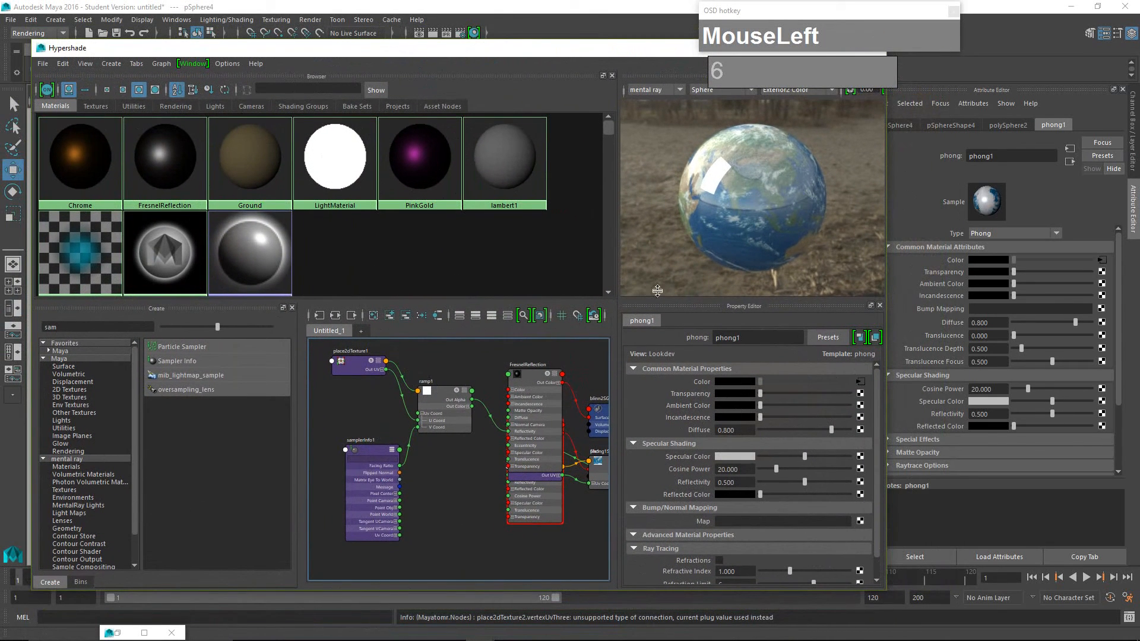
click(153, 255)
scroll(167, 253, down, 1)
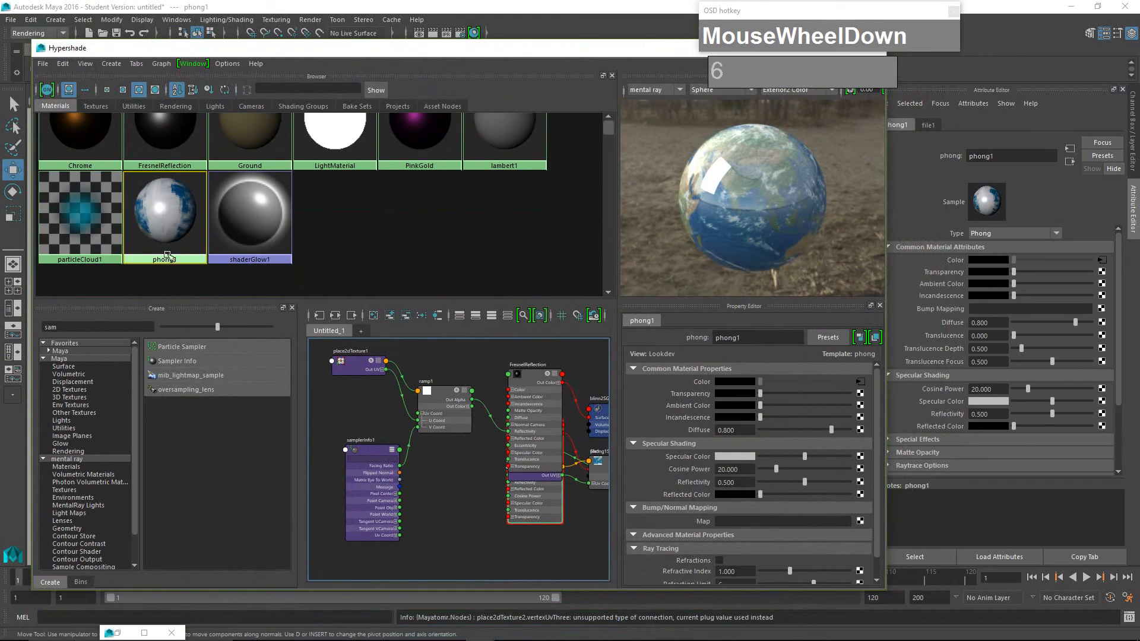
double_click(1008, 153)
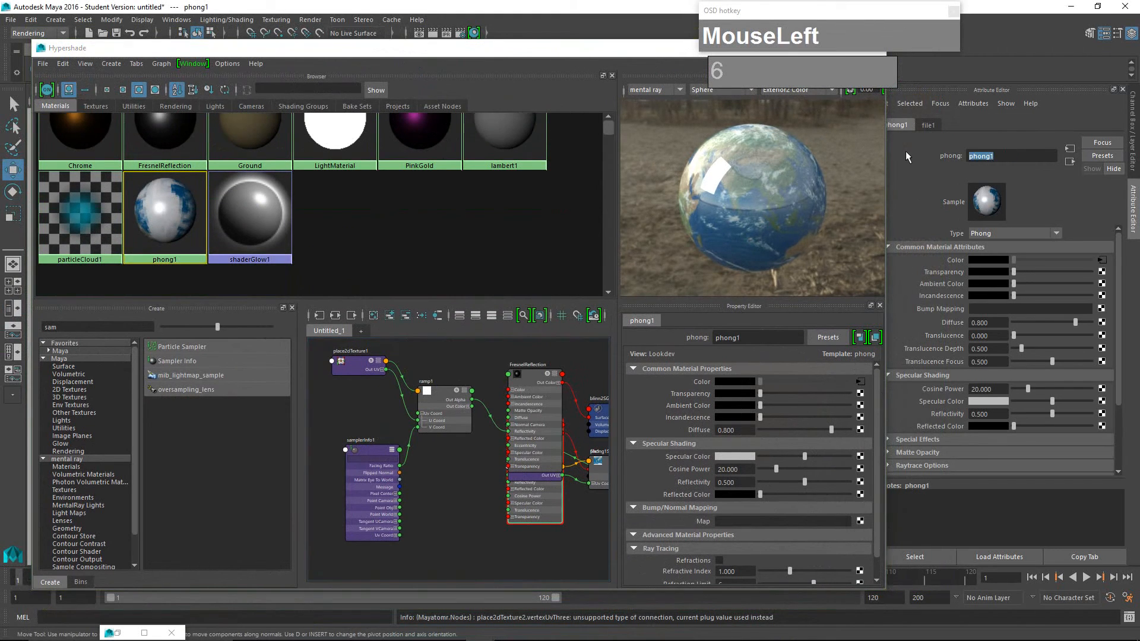
text(Earth)
key(Return)
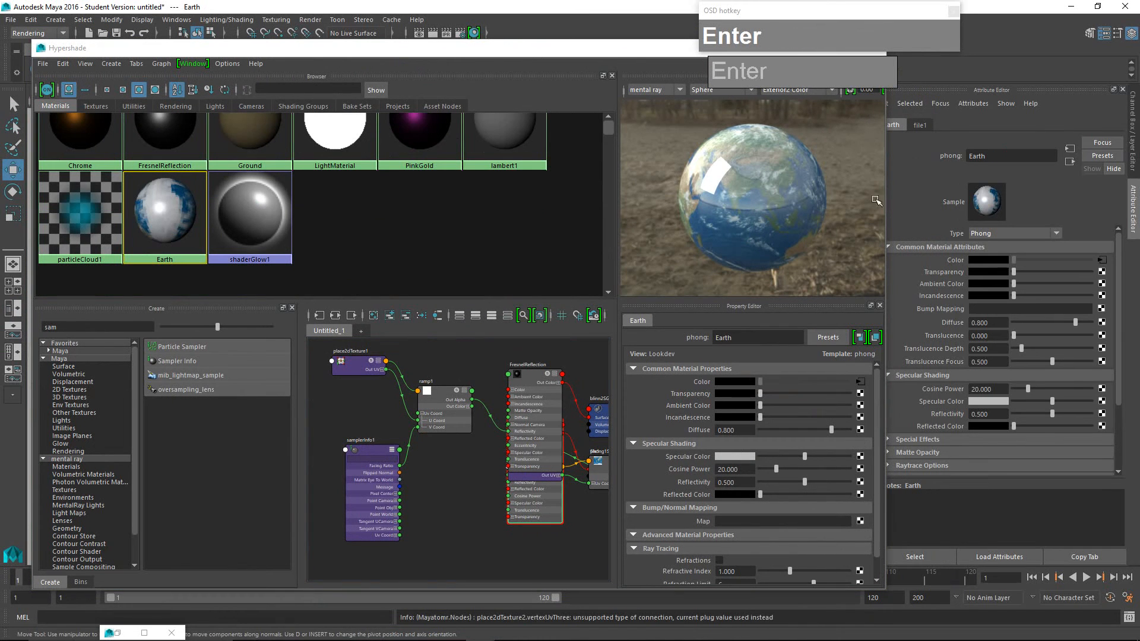
Graph the Earth material's input and output connections and maximize the Hypershade
click(334, 316)
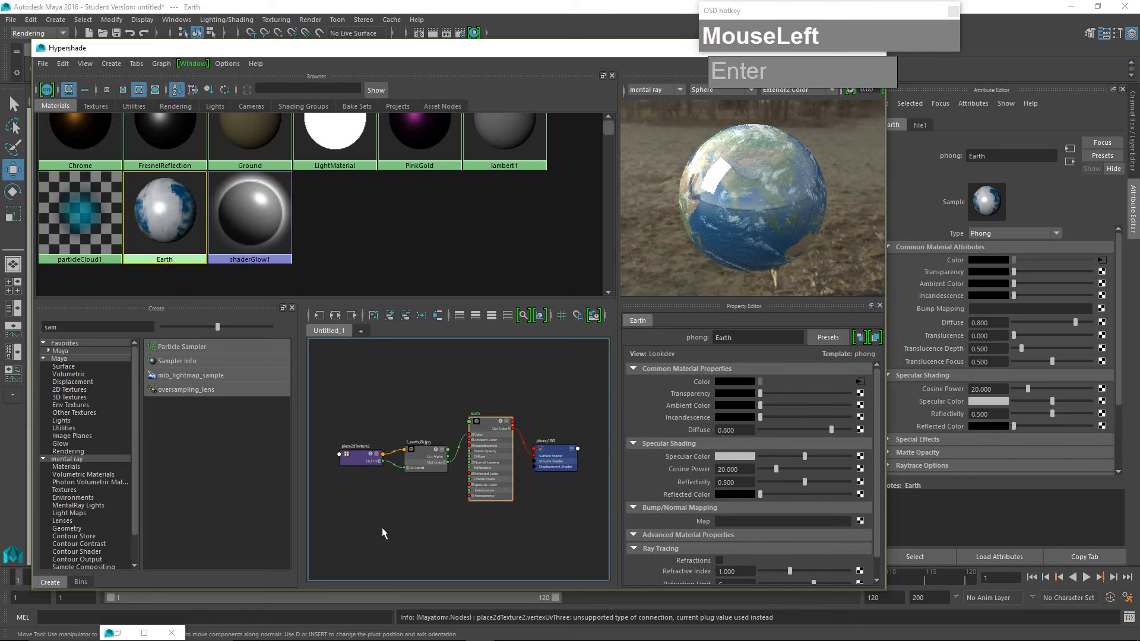
scroll(427, 466, up, 2)
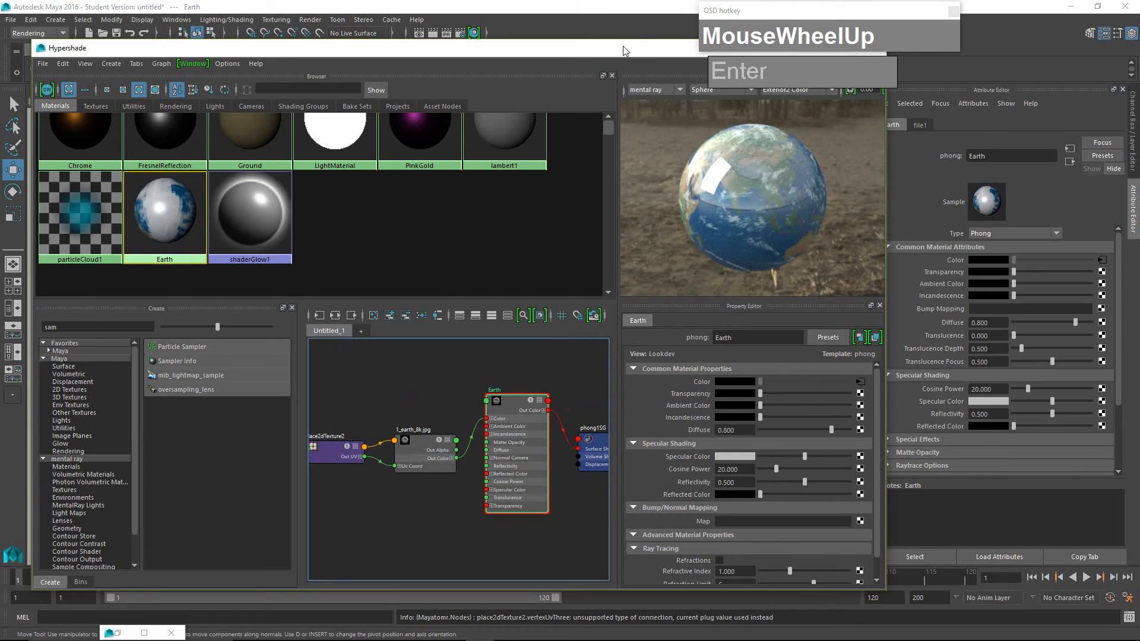
drag(624, 47, 642, 122)
click(858, 124)
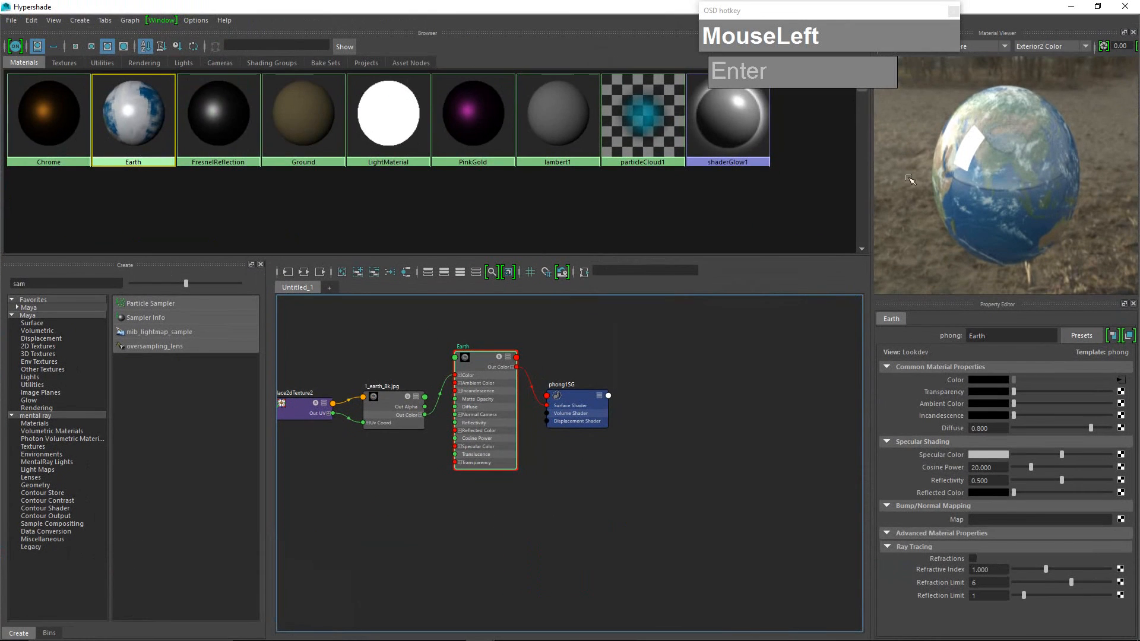
Set the material viewer's environment to Off and regraph the Earth material's input and output connections
click(1086, 47)
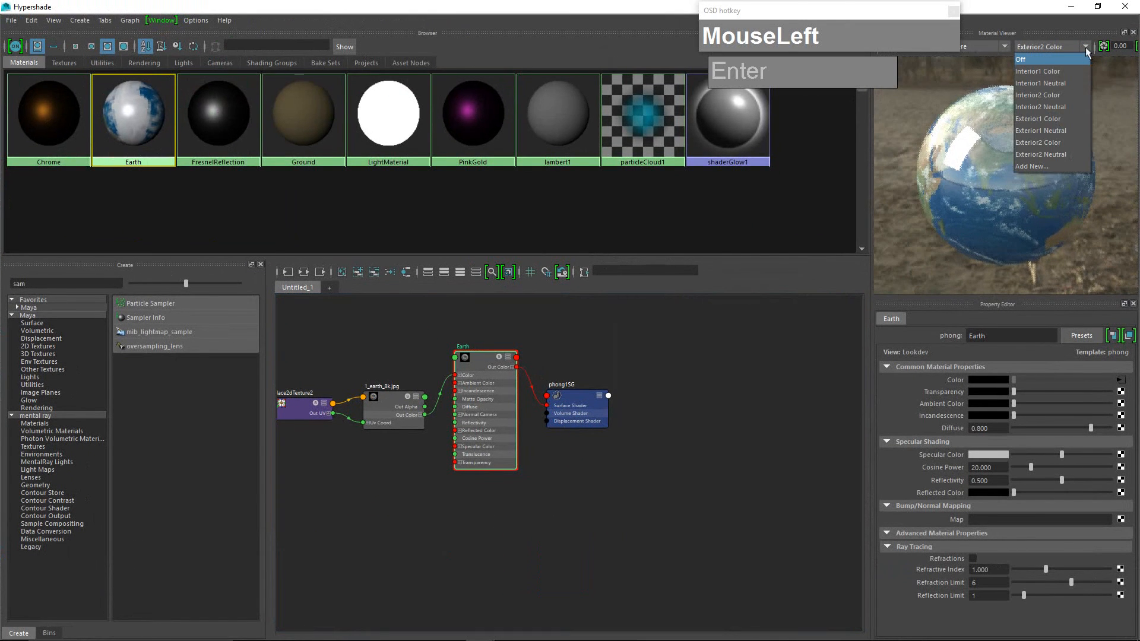
click(1039, 61)
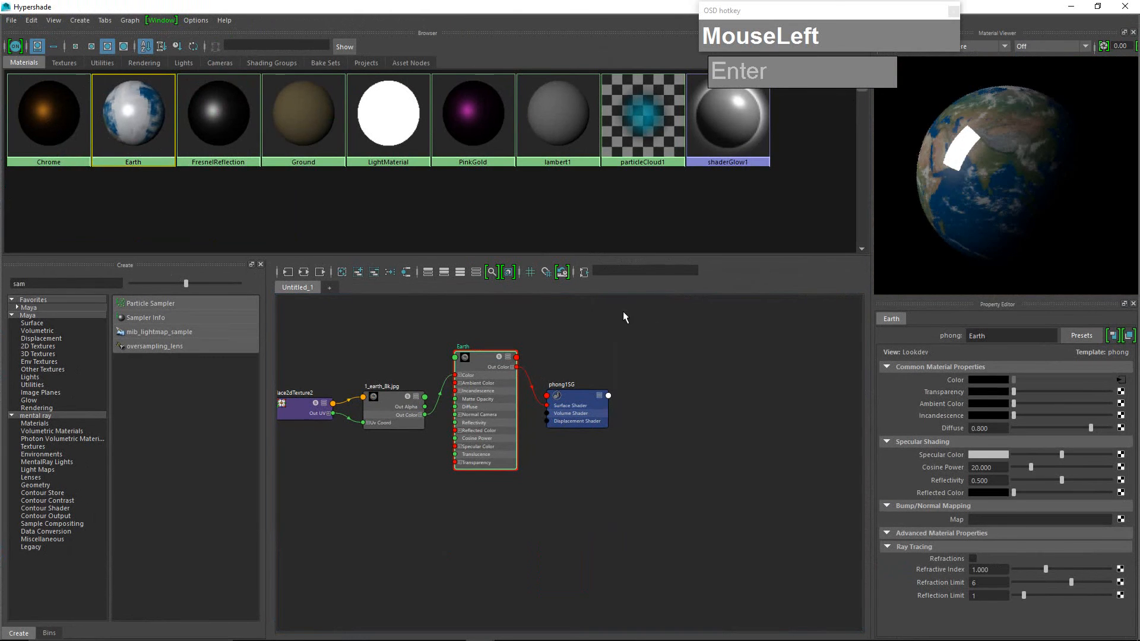
click(304, 272)
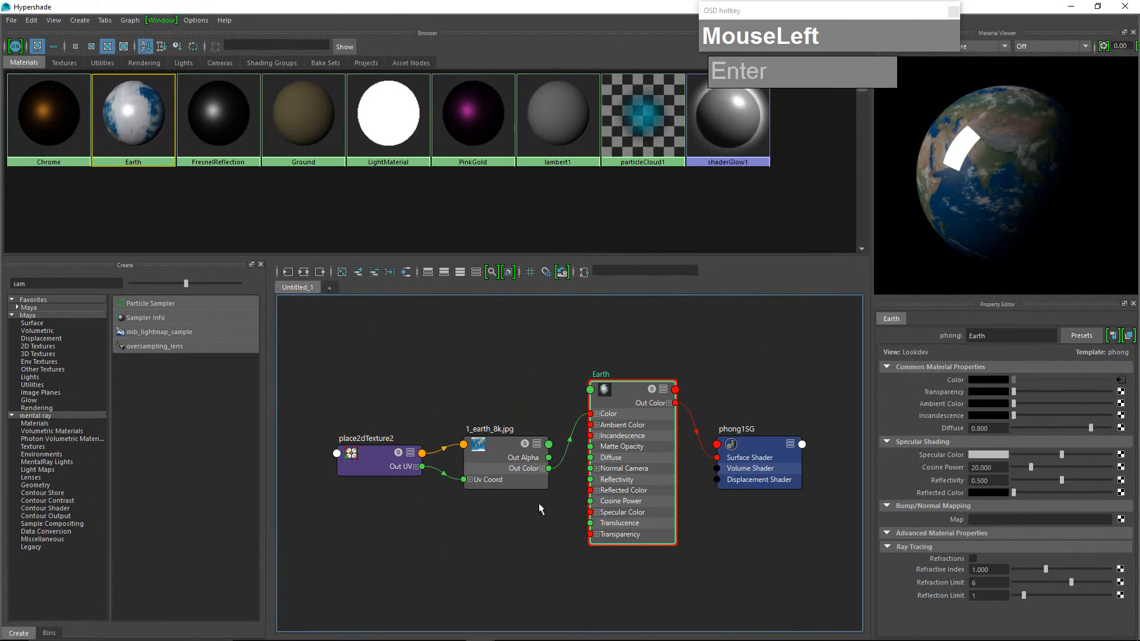
Spread out the node graph by moving the earth file texture, its placement node and the phong1SG shading group upward
drag(500, 459, 493, 452)
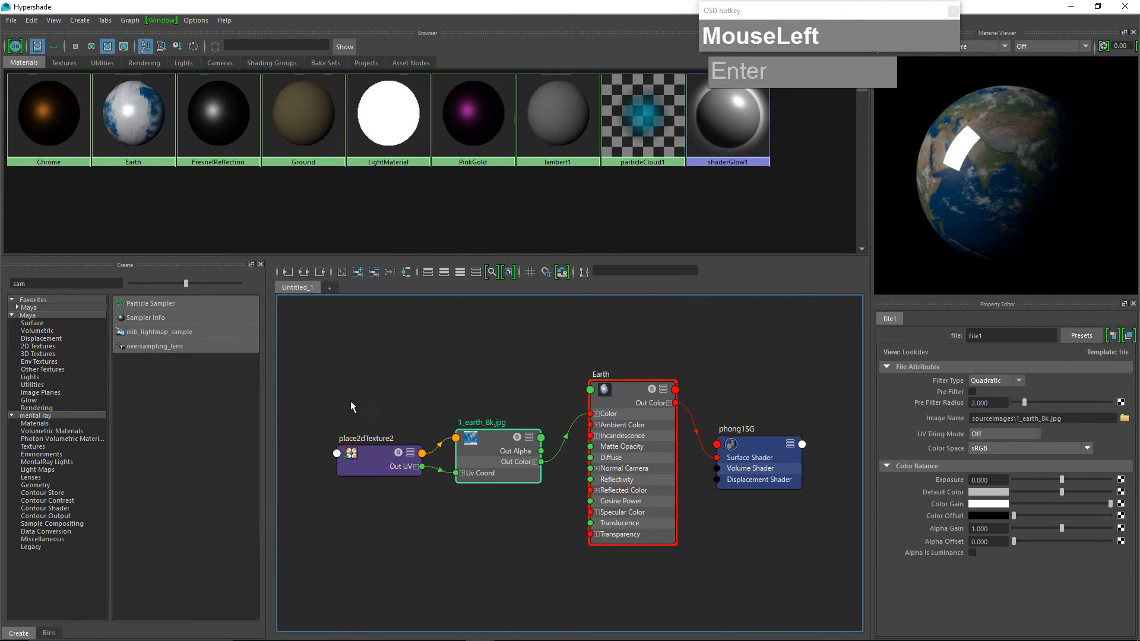
drag(351, 399, 464, 500)
drag(479, 460, 469, 371)
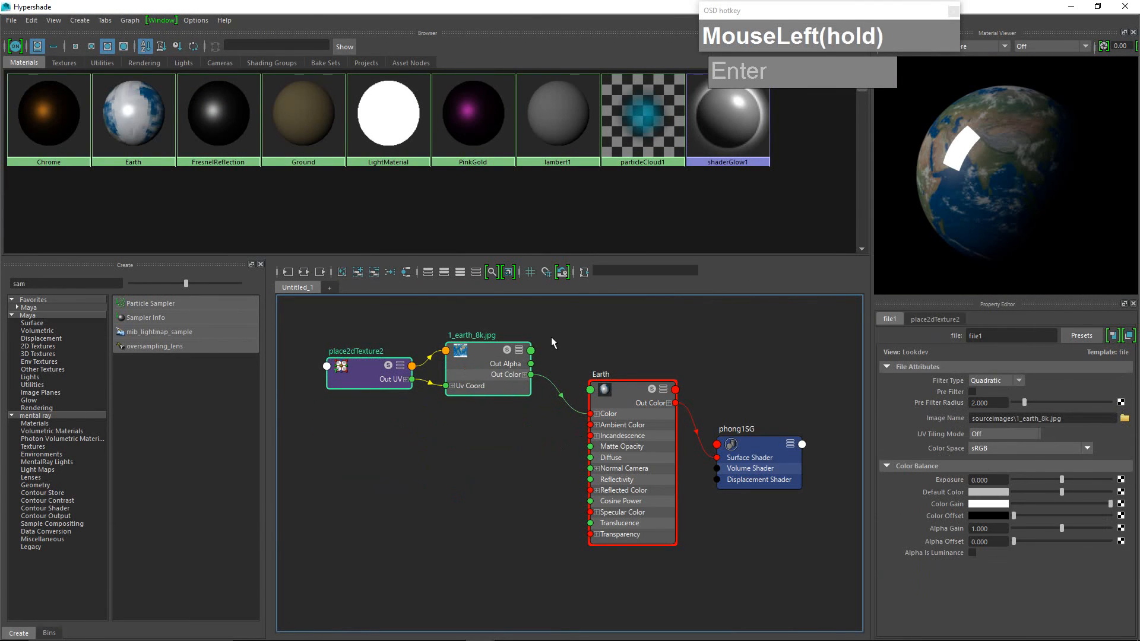
drag(758, 462, 783, 380)
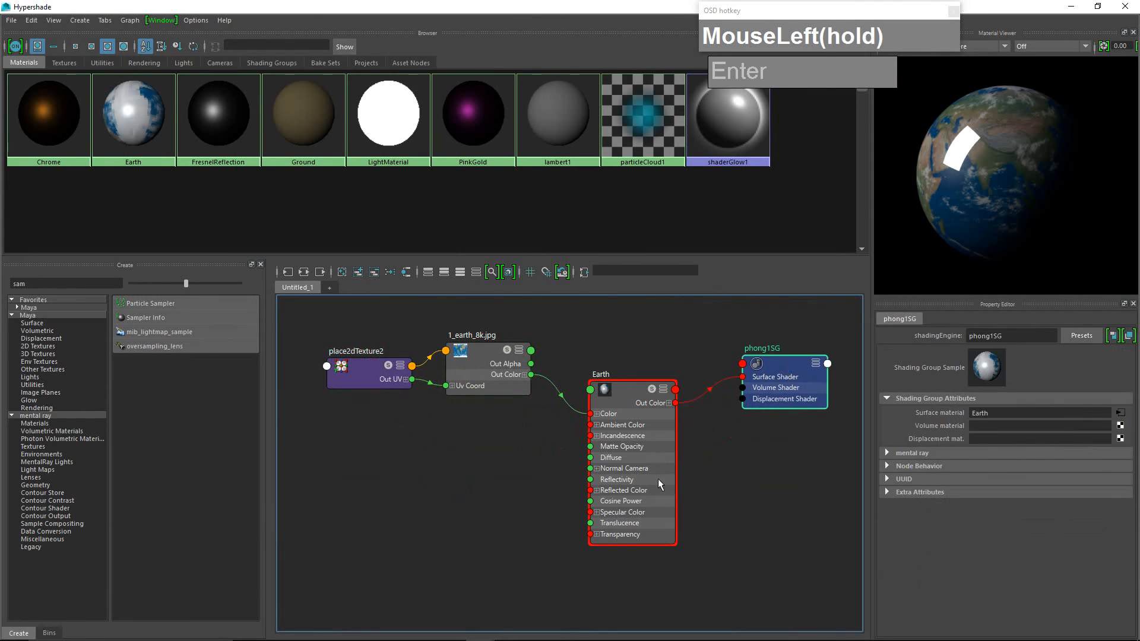
Set the Earth material's Reflectivity to about 0.012
drag(628, 392, 633, 397)
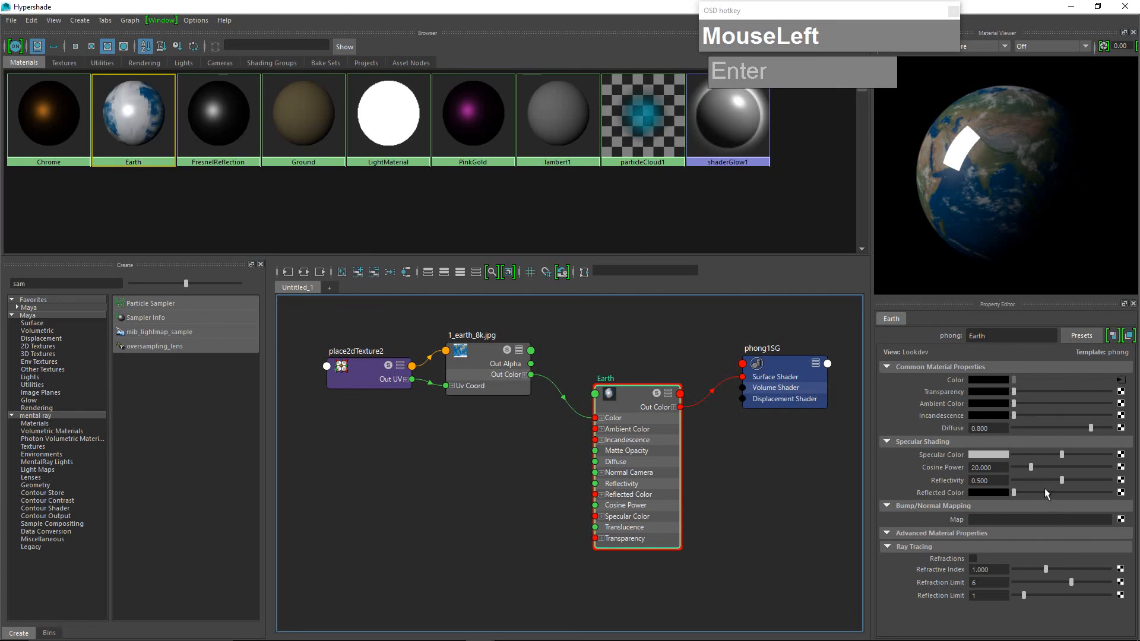
drag(1055, 481, 1017, 486)
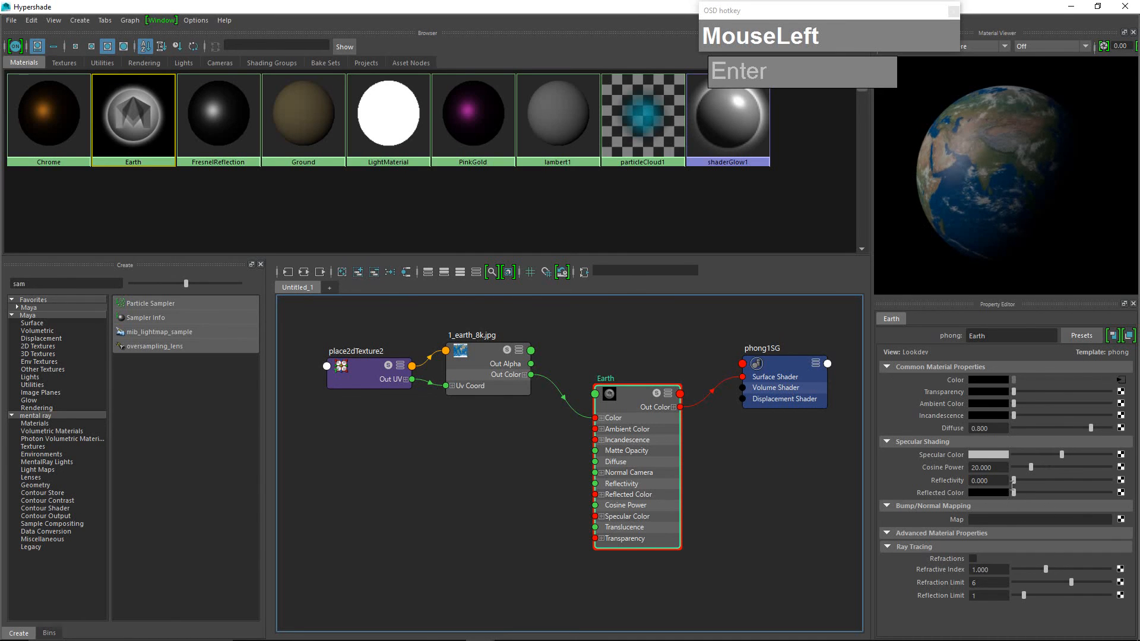
drag(1015, 483, 1016, 484)
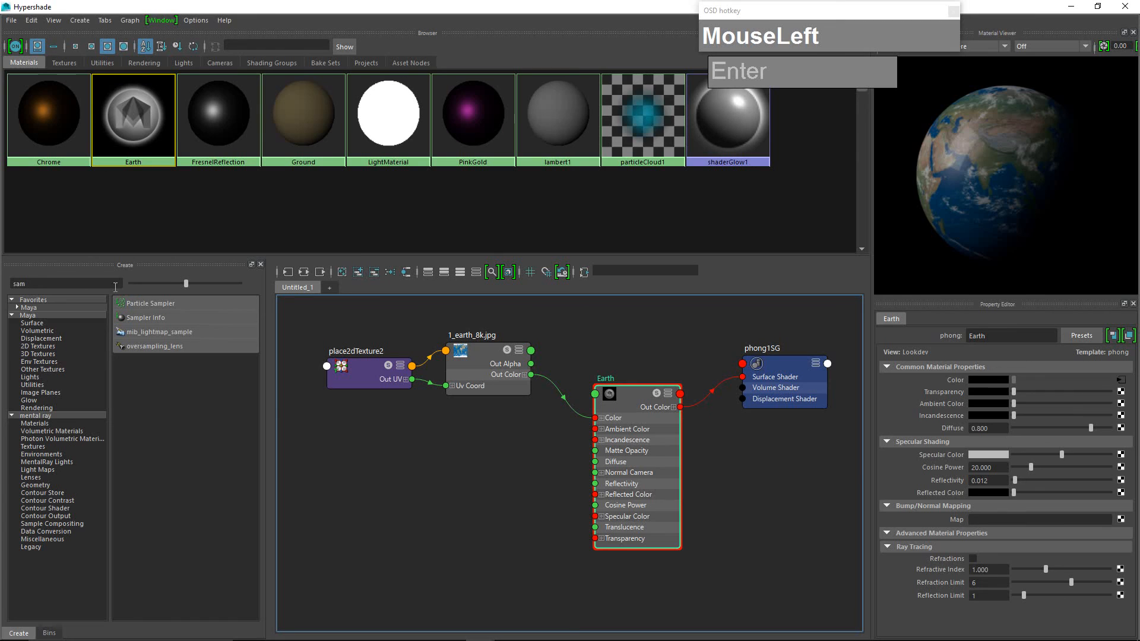
Create a Ramp texture, place it with its placement node beside Earth, and connect its Out Color to Earth's Incandescence
drag(116, 287, 2, 282)
text(ramp)
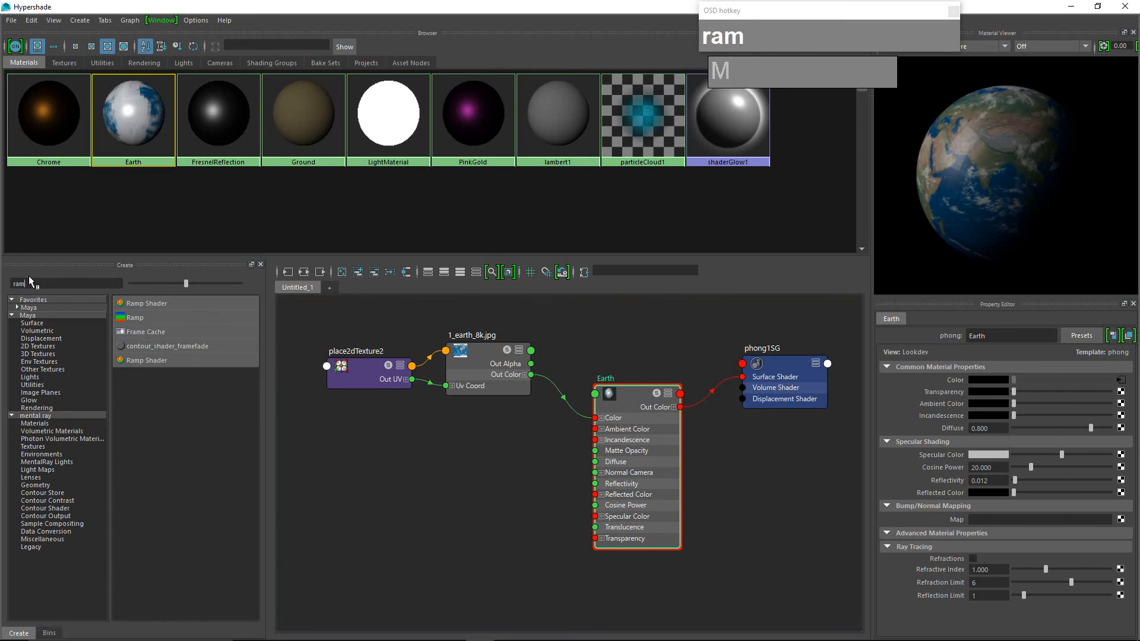
click(126, 322)
drag(505, 516, 500, 505)
drag(405, 521, 360, 454)
drag(512, 523, 602, 439)
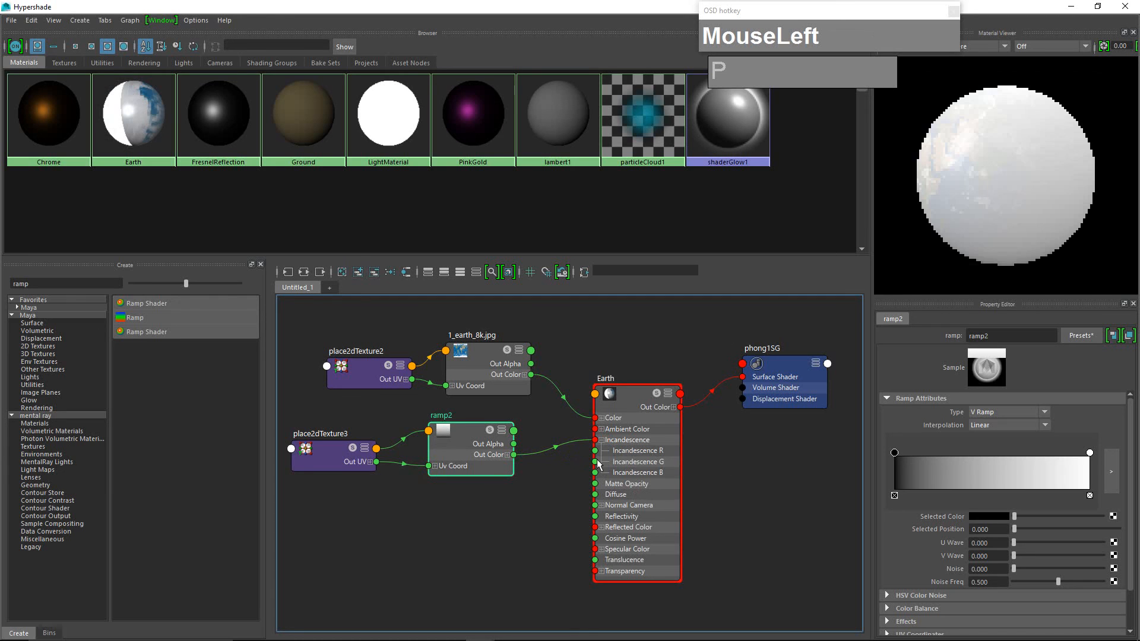
Reverse the ramp2 gradient with white near the start and black at about 0.872, and set its interpolation to Exponential Down
click(646, 423)
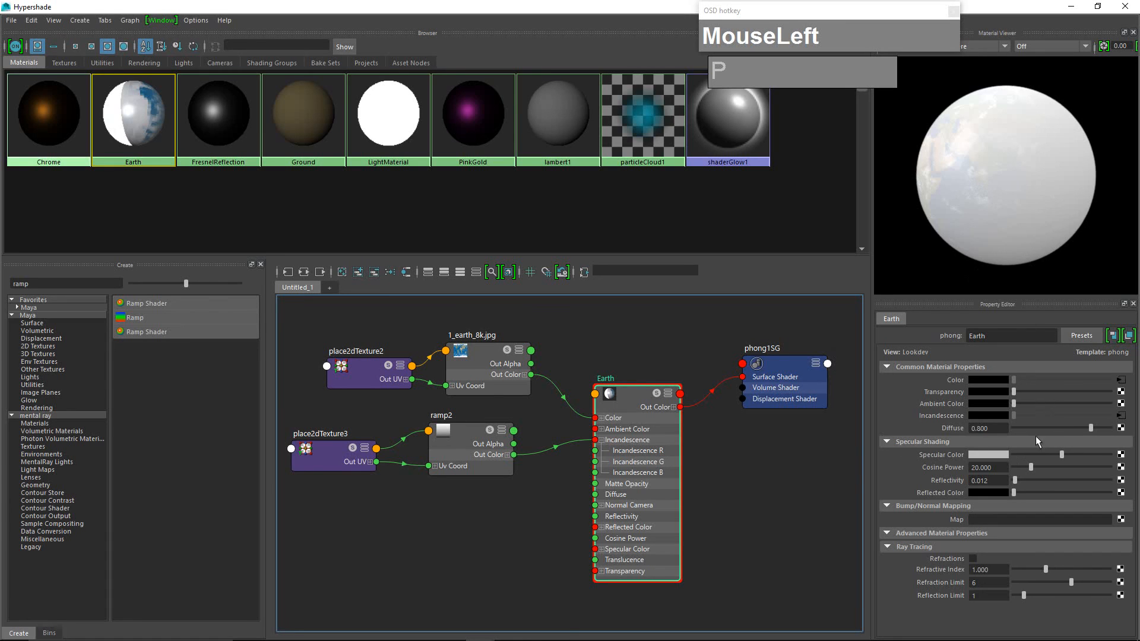
scroll(1057, 446, up, 1)
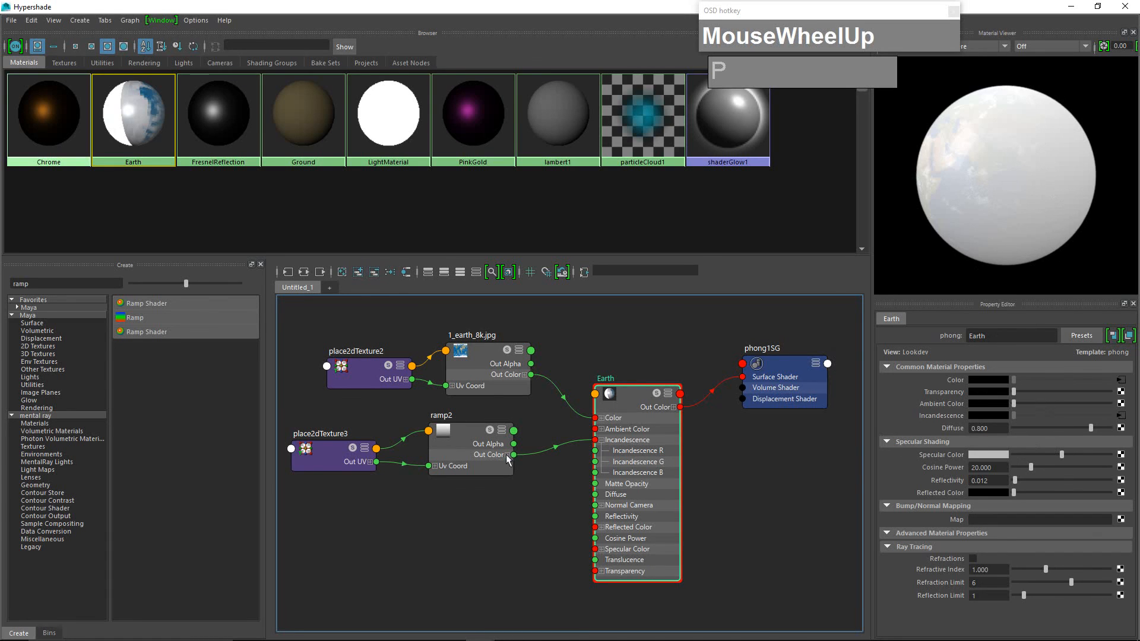
click(462, 451)
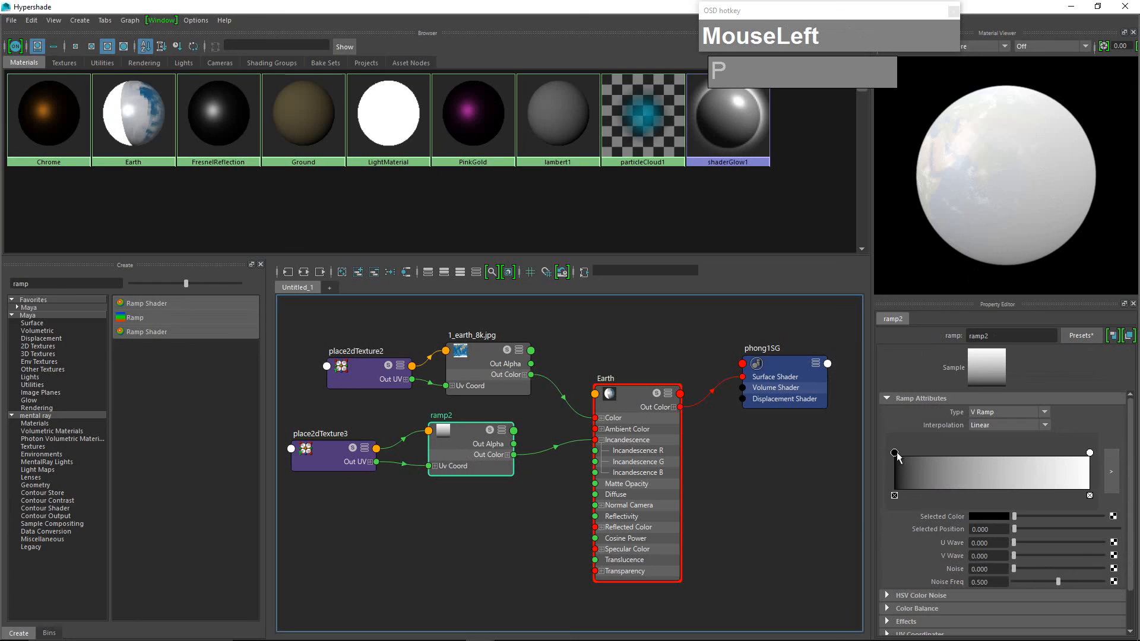
drag(894, 453, 1025, 461)
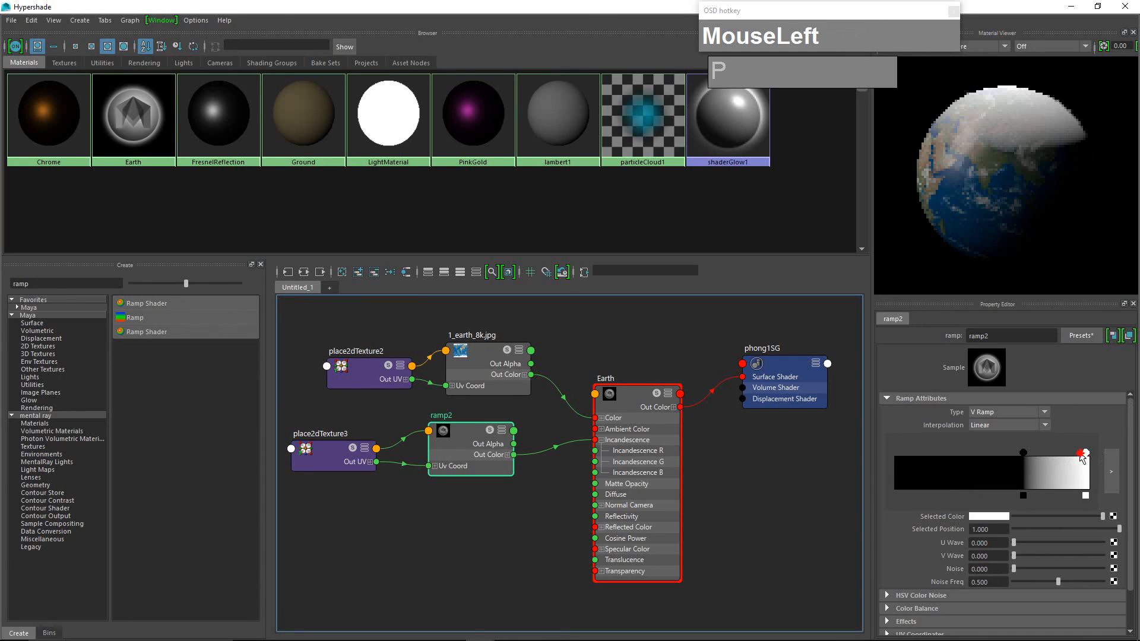
drag(1088, 454, 921, 463)
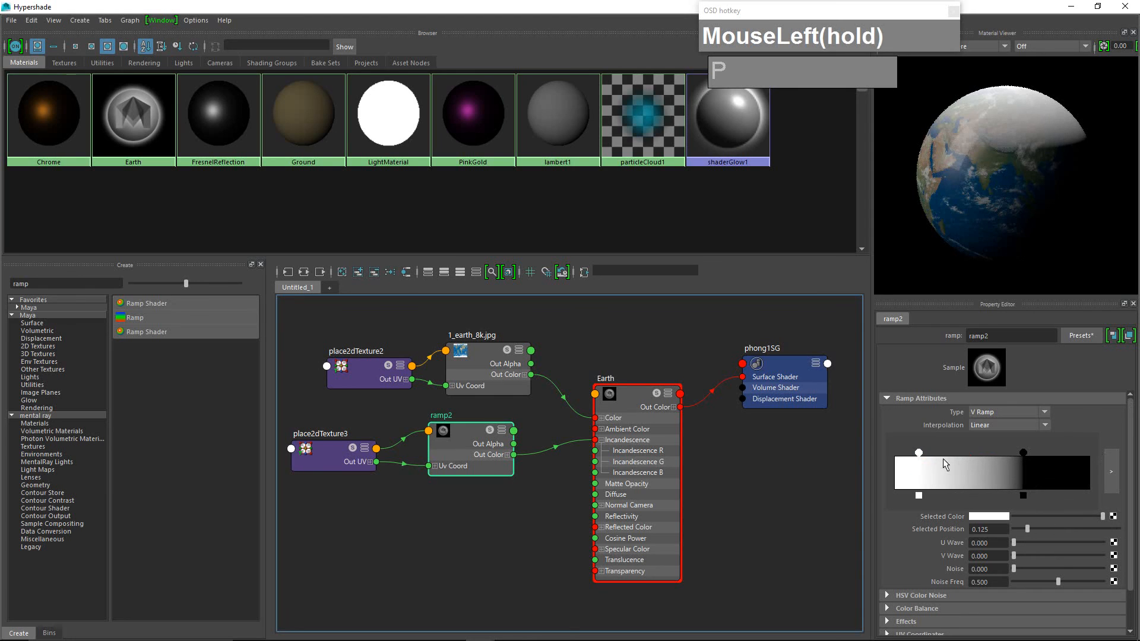
drag(1024, 457, 1066, 456)
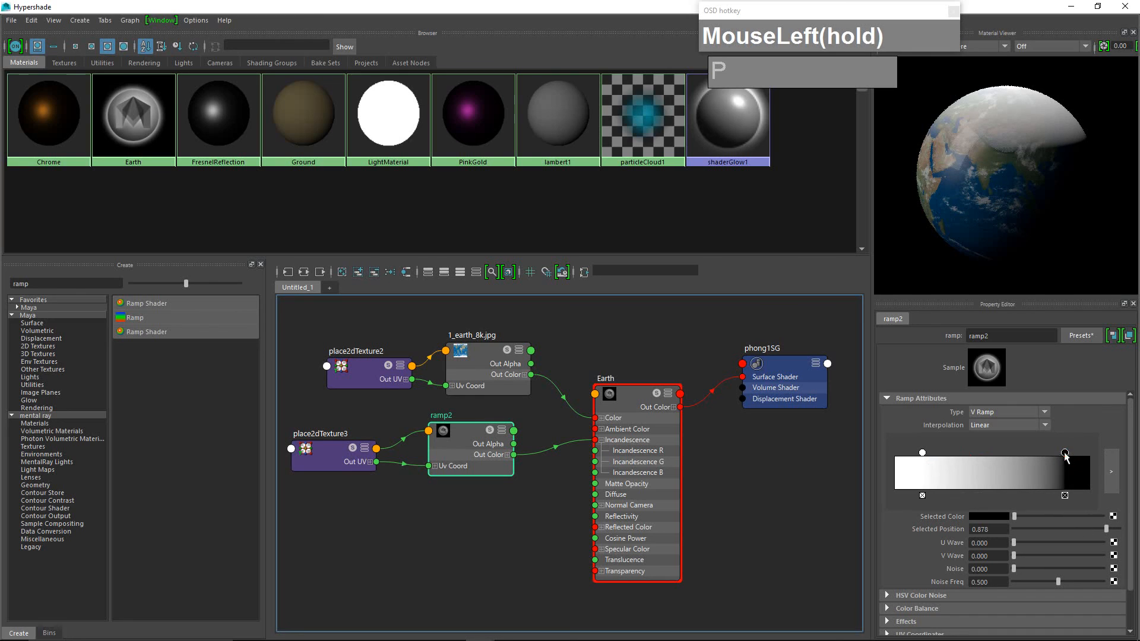
click(1024, 425)
click(1001, 475)
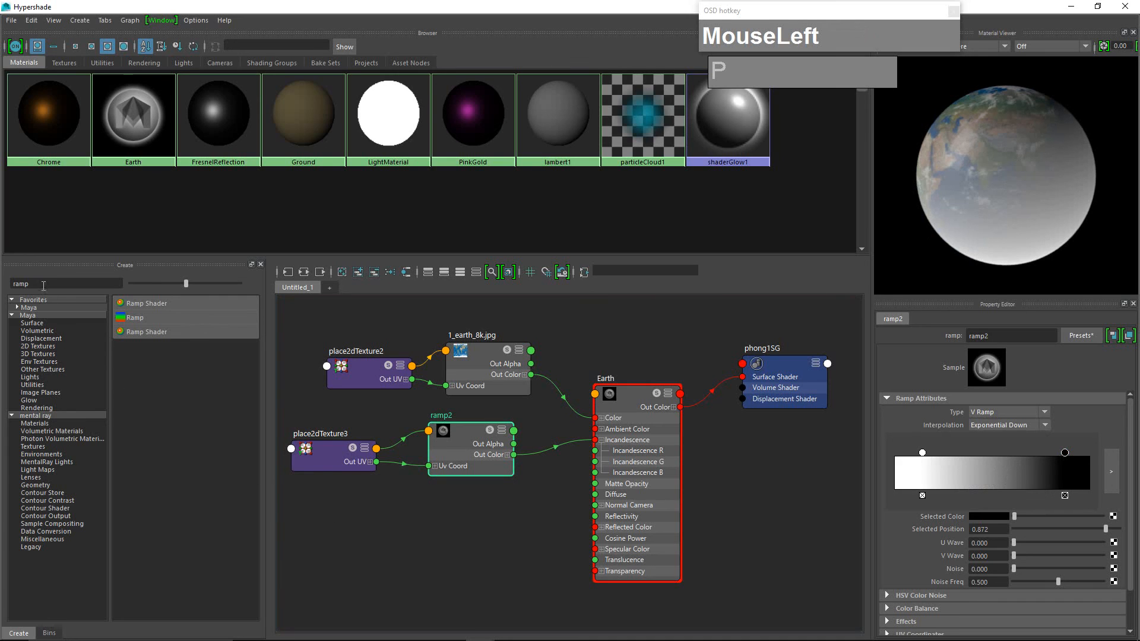
Create a Sampler Info node and place it below the ramp2 node in the graph
double_click(17, 284)
text(sam)
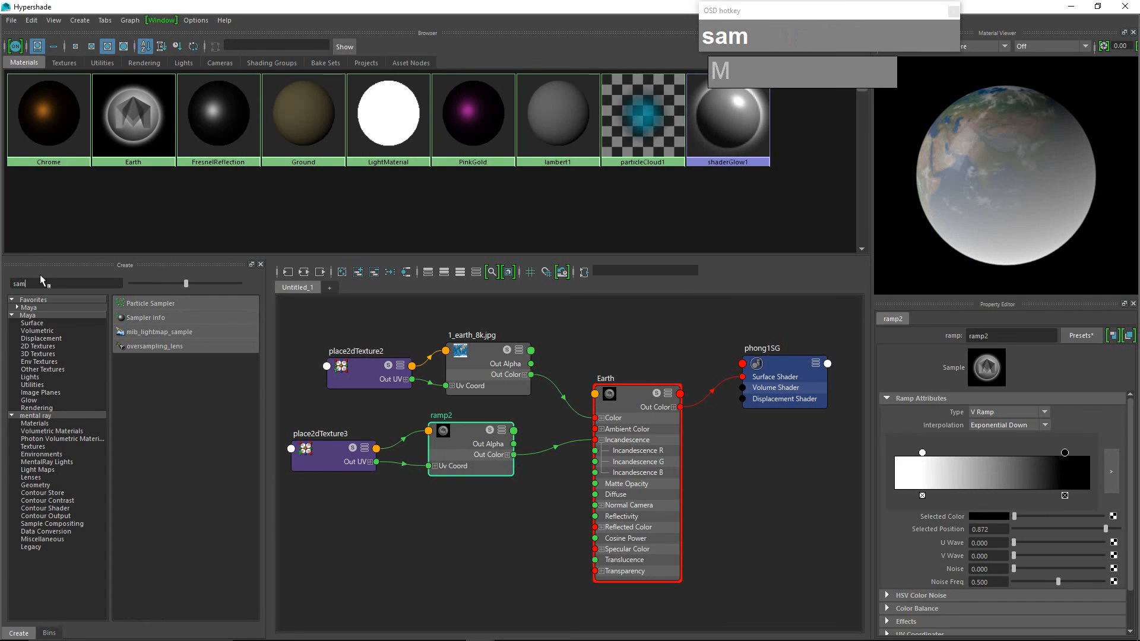
click(123, 319)
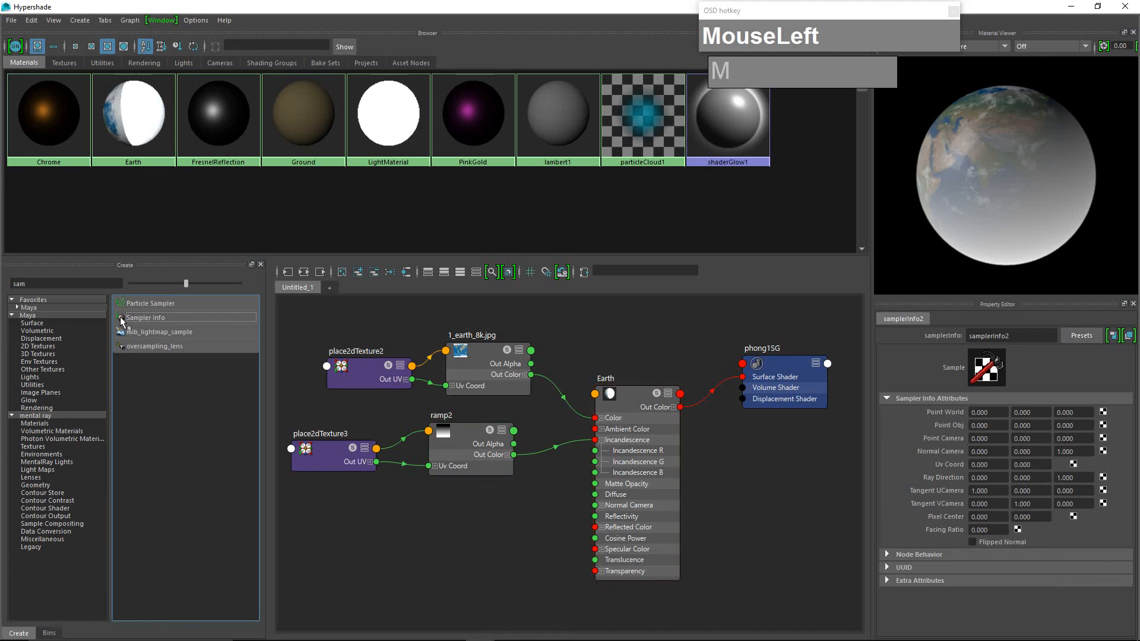
scroll(719, 474, down, 6)
scroll(770, 487, up, 5)
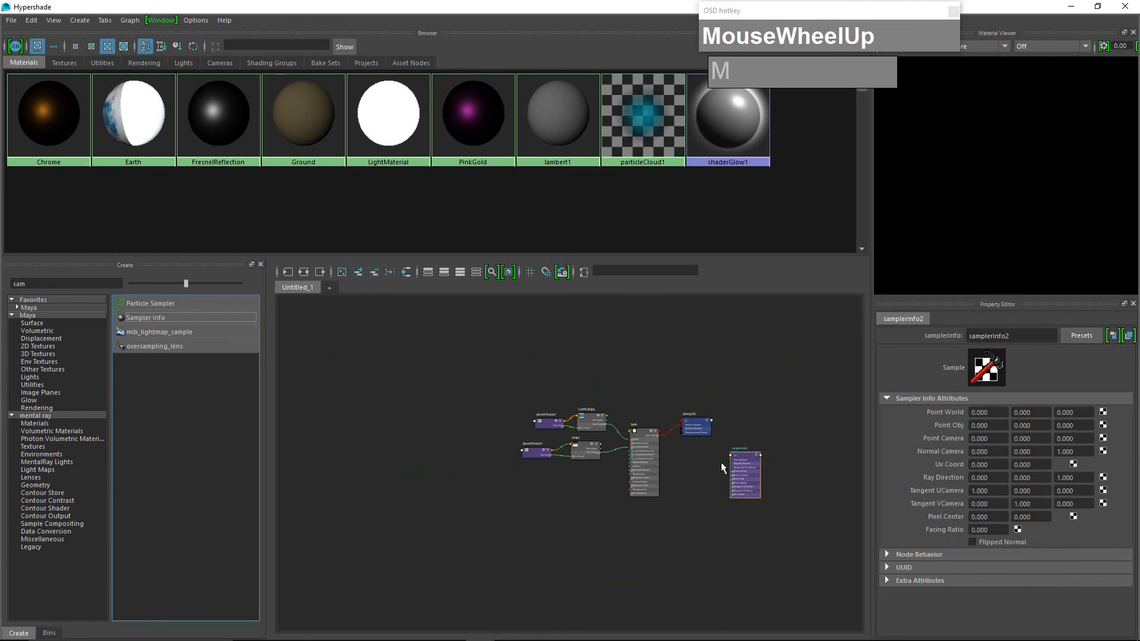
drag(774, 465, 469, 532)
scroll(471, 528, up, 5)
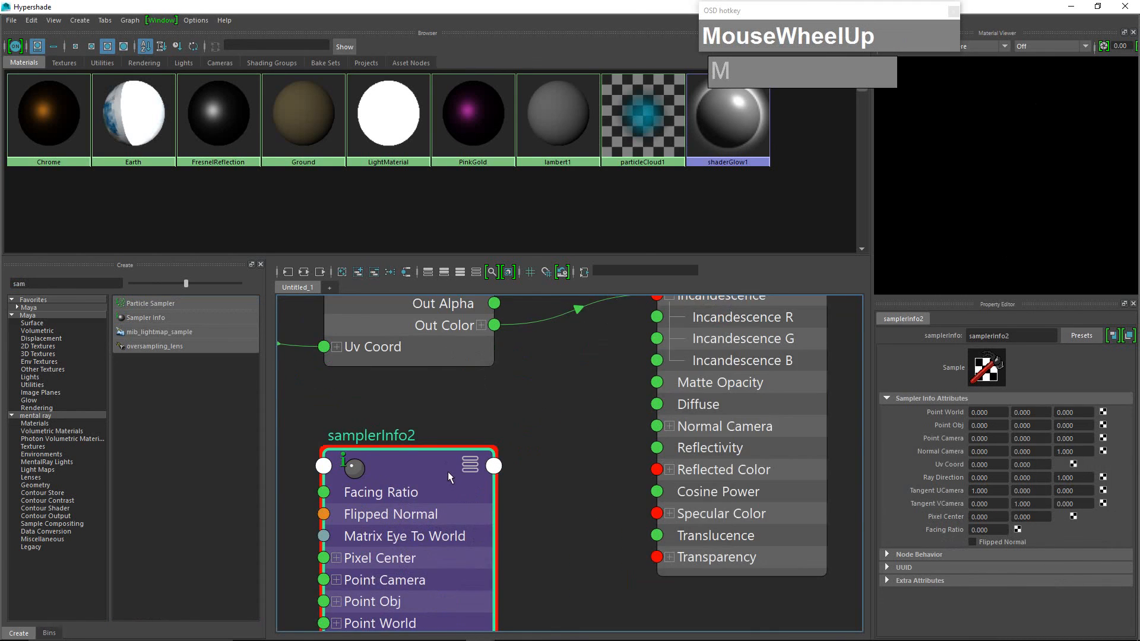
scroll(447, 471, down, 4)
drag(447, 469, 383, 467)
scroll(433, 443, down, 4)
scroll(422, 453, up, 4)
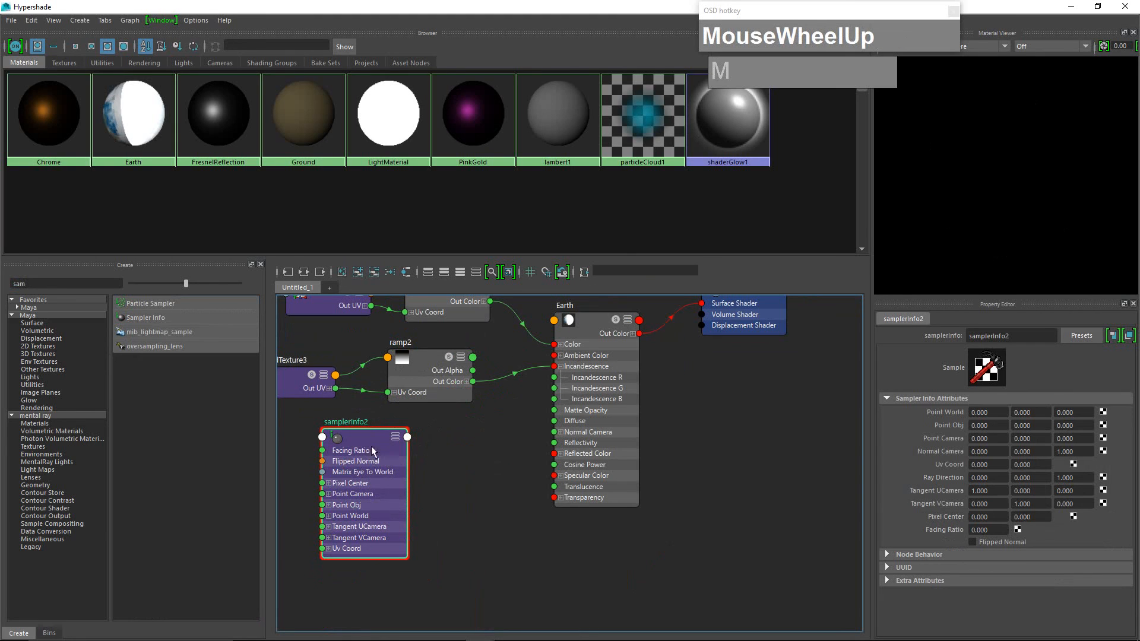
Show the Sampler Info node's outputs and connect its Facing Ratio to the V Coord of ramp2
click(395, 437)
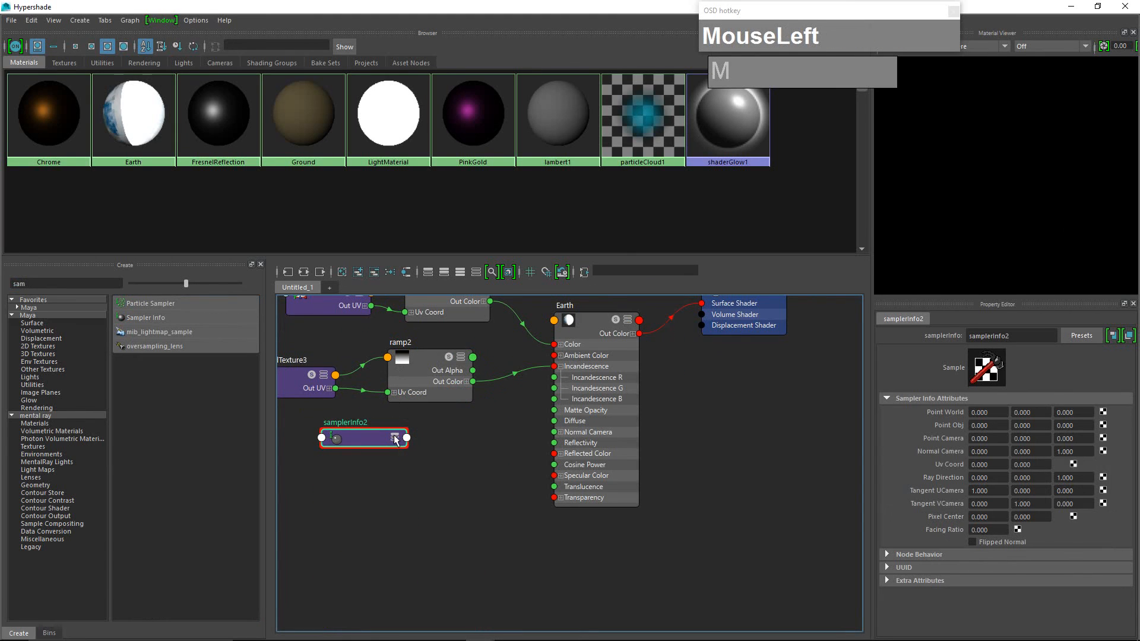
click(395, 438)
click(394, 437)
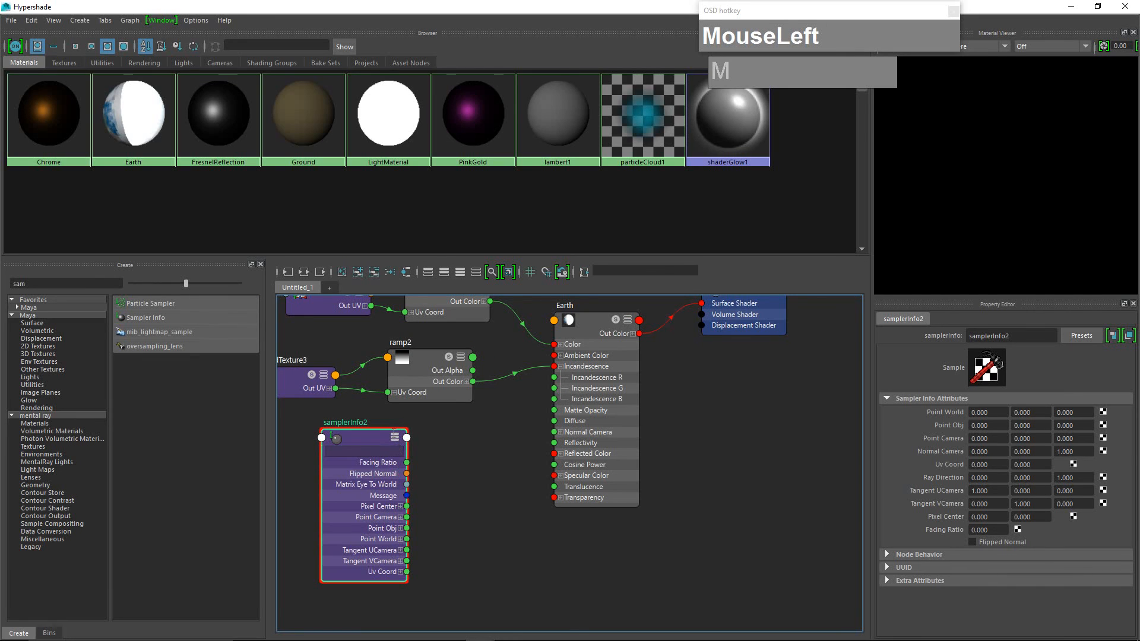
drag(395, 434, 345, 433)
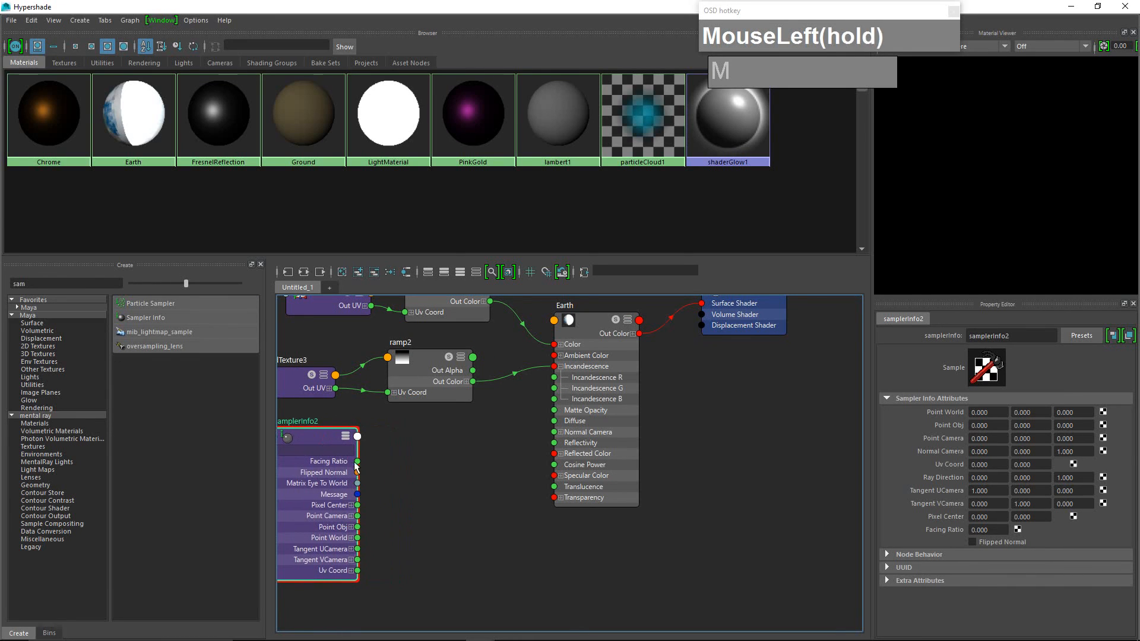
click(360, 461)
click(394, 392)
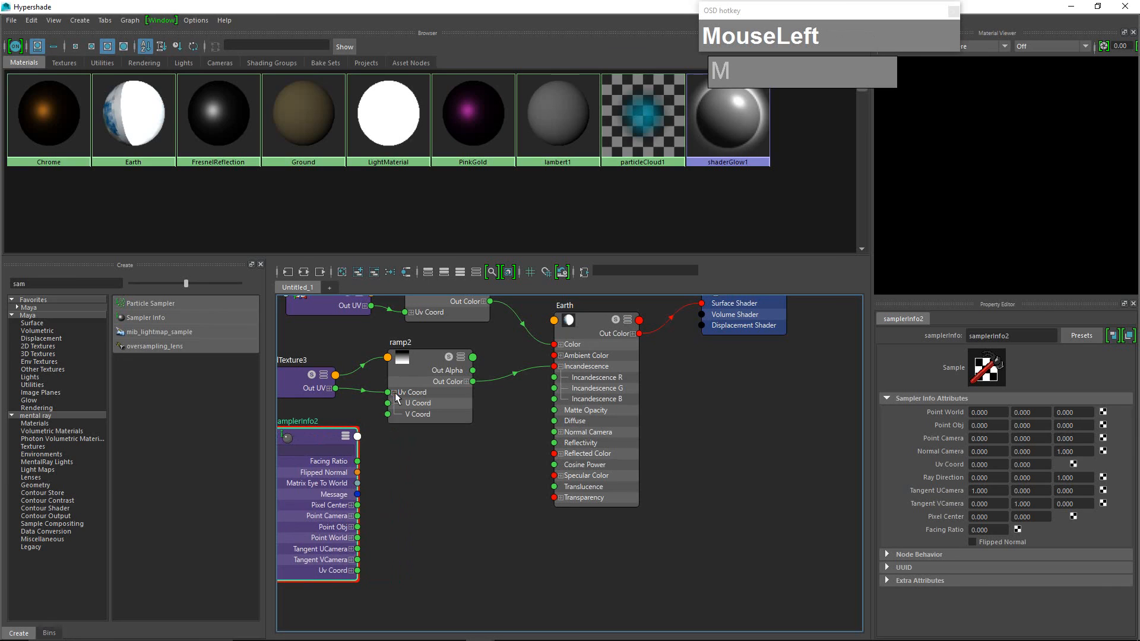
drag(358, 461, 422, 417)
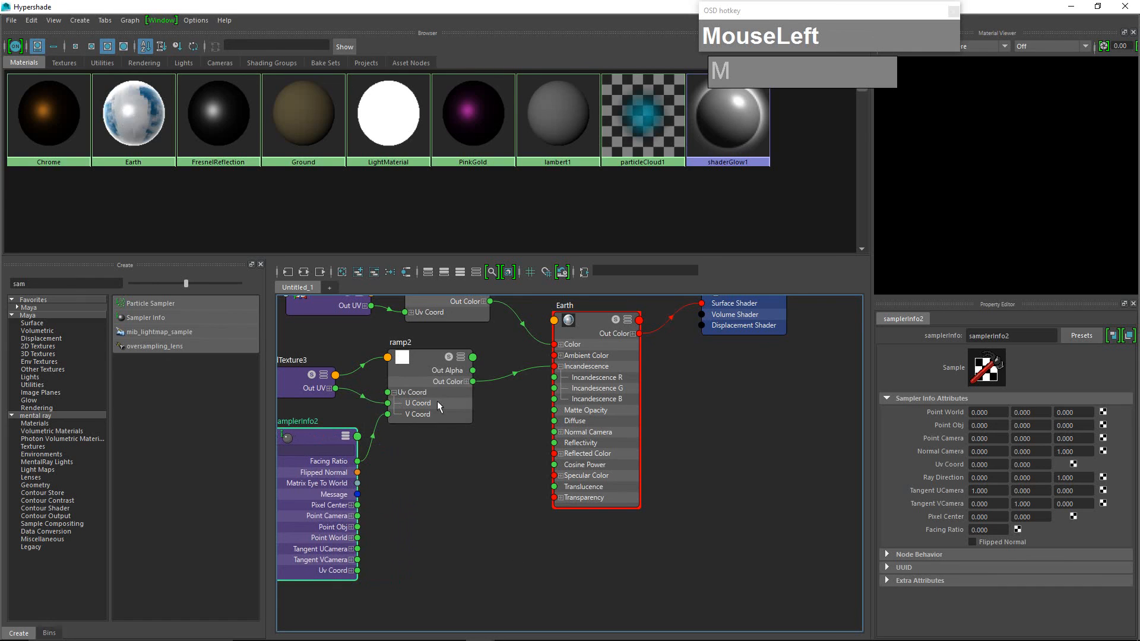
Narrow the ramp2 gradient by moving the white marker to 0.000 and the black marker to about 0.055
click(411, 378)
scroll(789, 454, down, 3)
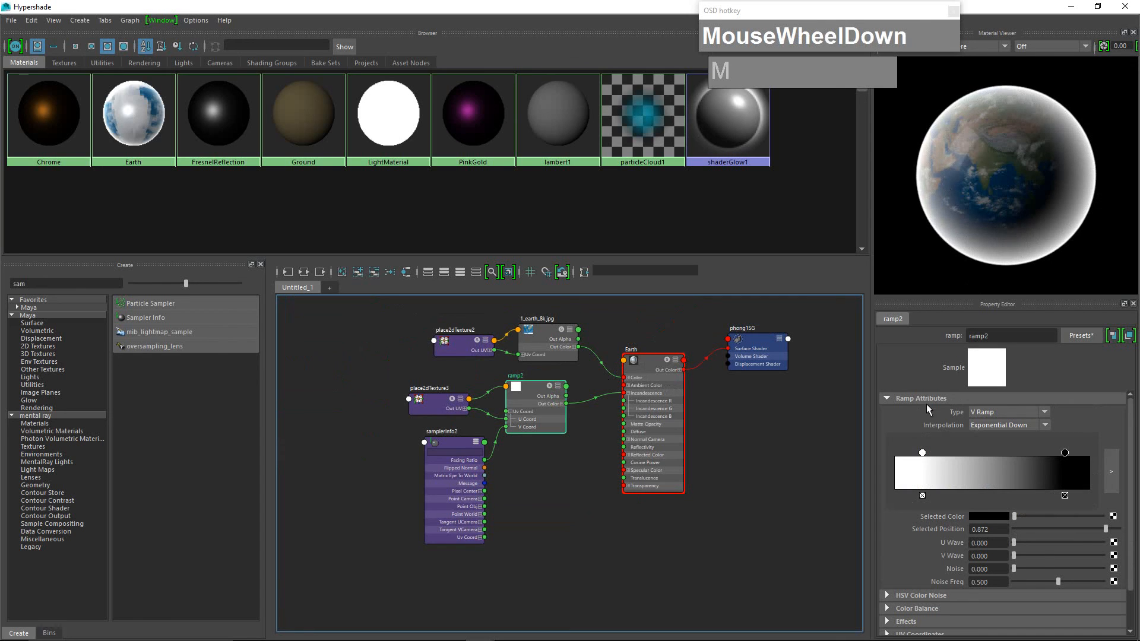
mouse_move(922, 453)
mouse_down()
mouse_move(905, 455)
mouse_move(916, 457)
mouse_up()
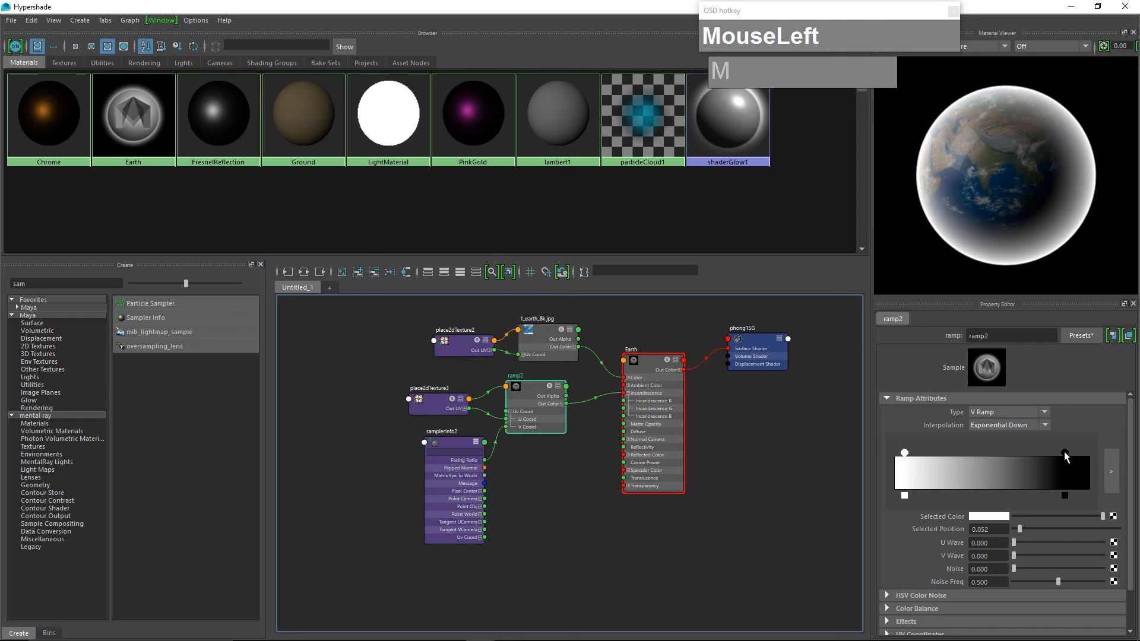
drag(1062, 459, 935, 462)
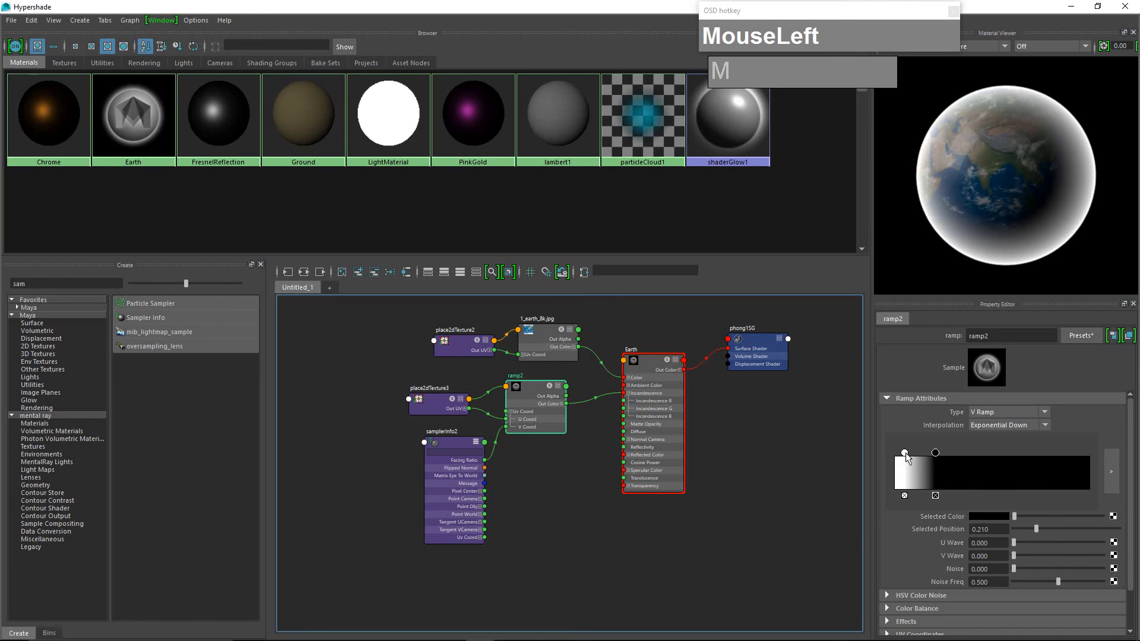
mouse_move(903, 457)
mouse_down()
mouse_move(894, 455)
mouse_move(929, 454)
mouse_move(907, 459)
mouse_up()
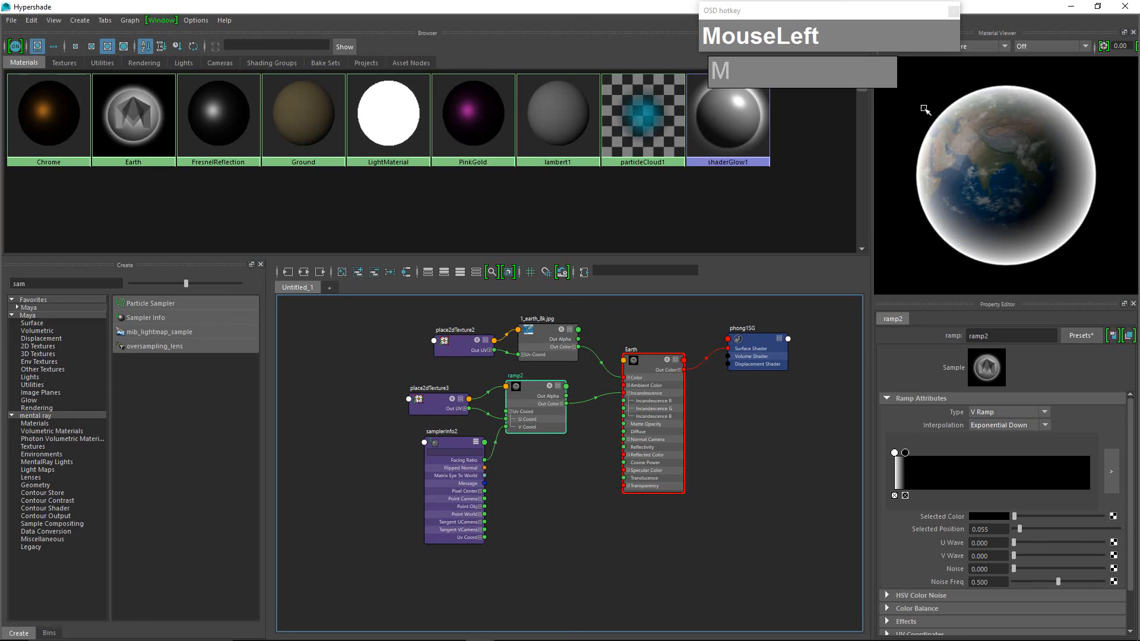
Change the color of ramp2's white marker at position 0.000 to light blue
click(896, 452)
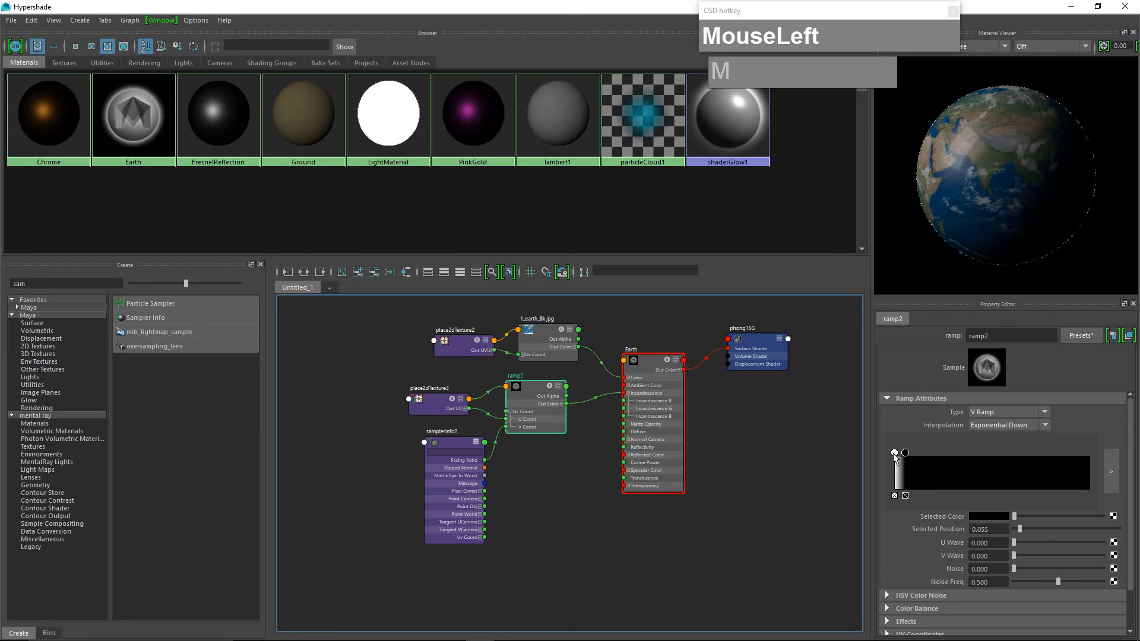
click(895, 453)
click(989, 521)
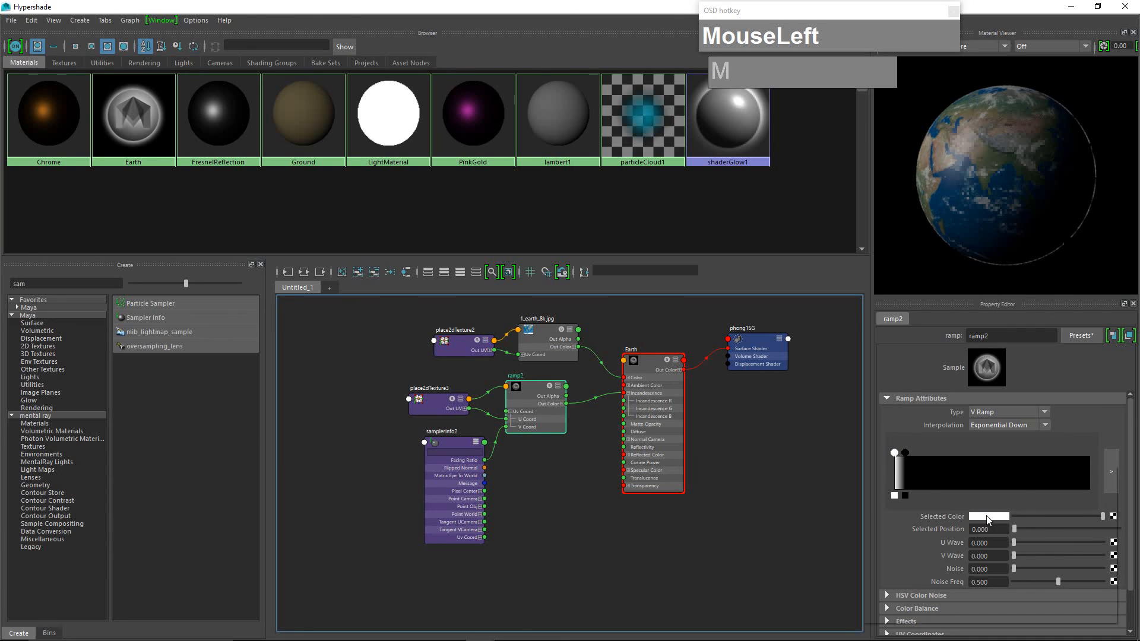
drag(1046, 539, 1047, 544)
click(1078, 536)
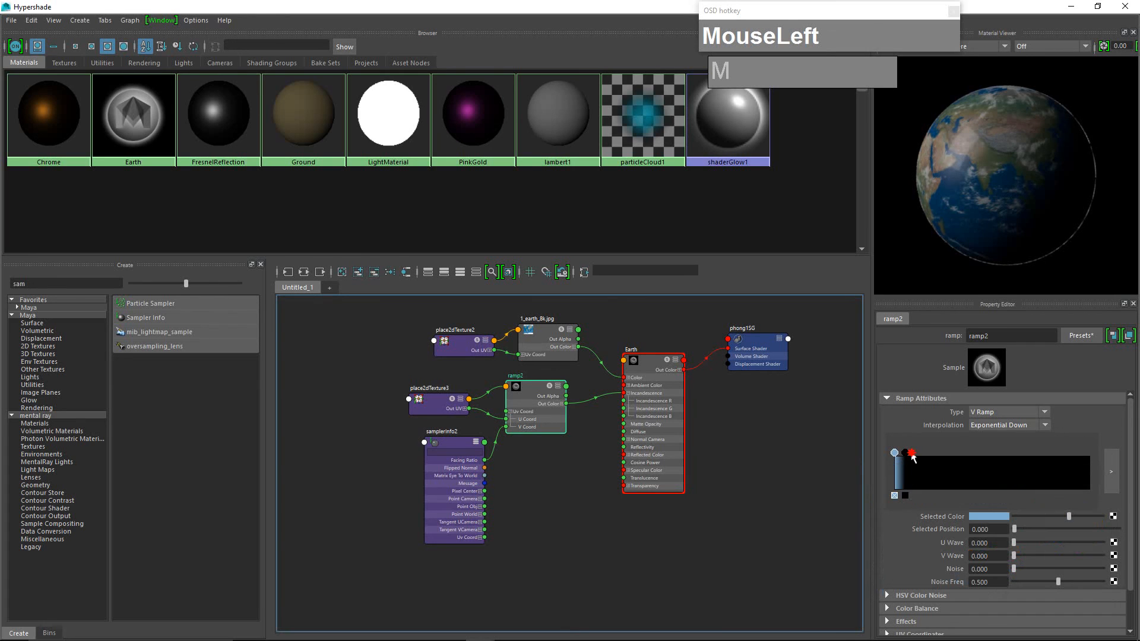
Move ramp2's black marker to about 0.176 and minimize the Hypershade to return to the scene view
drag(913, 457, 930, 455)
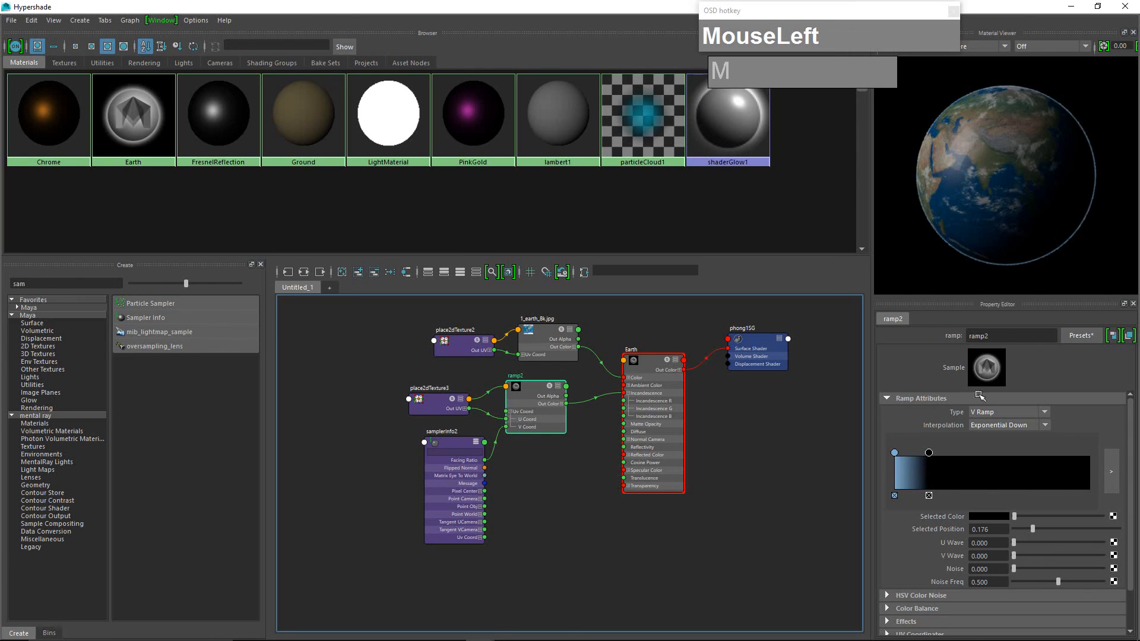
click(942, 451)
click(1098, 8)
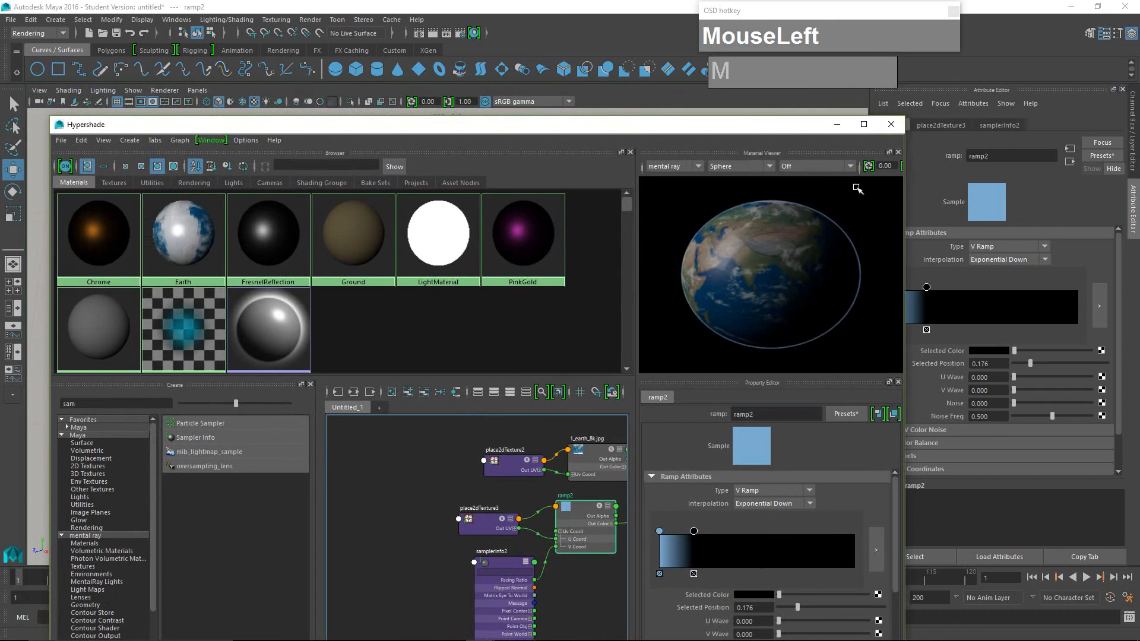
click(838, 124)
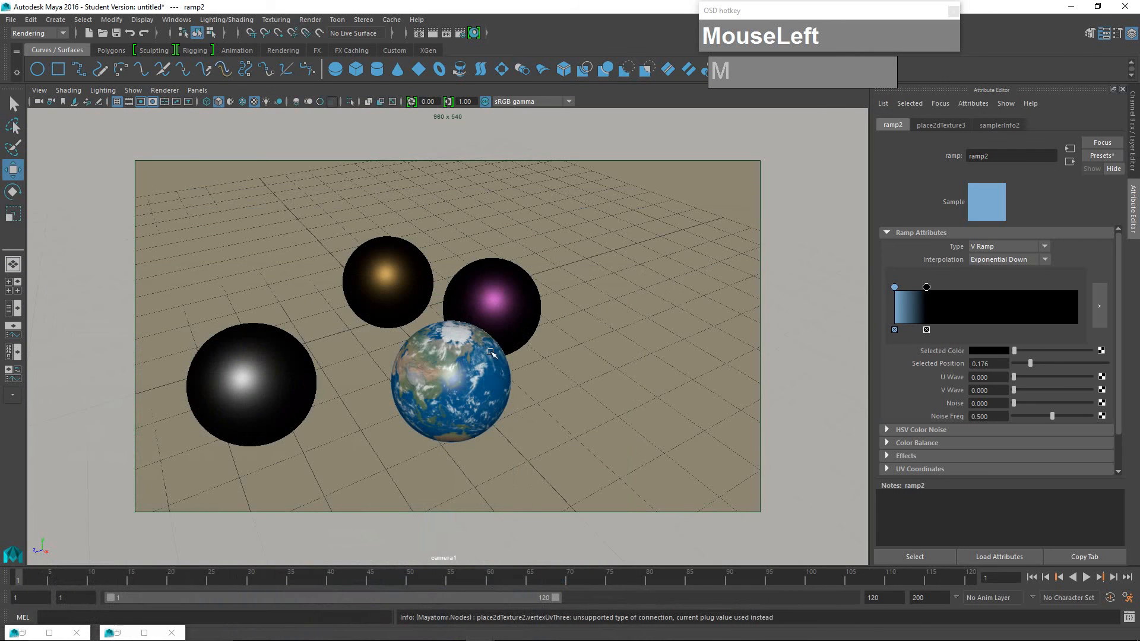
Render the camera1 view with mental ray and examine the blue rim glow around the earth sphere up close
click(434, 34)
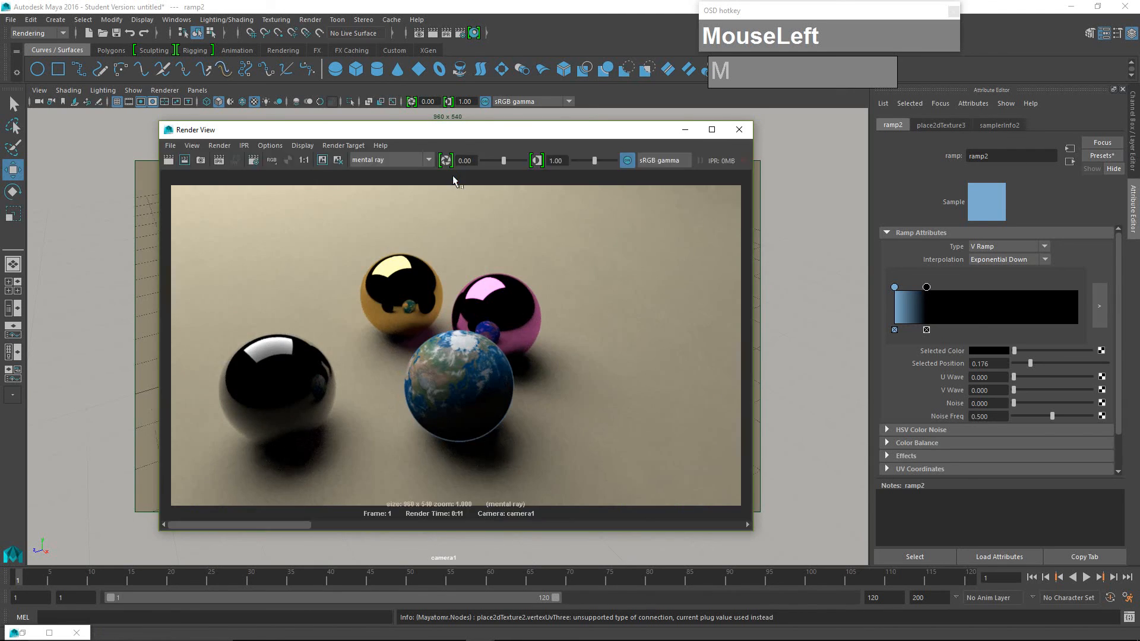
scroll(530, 457, up, 3)
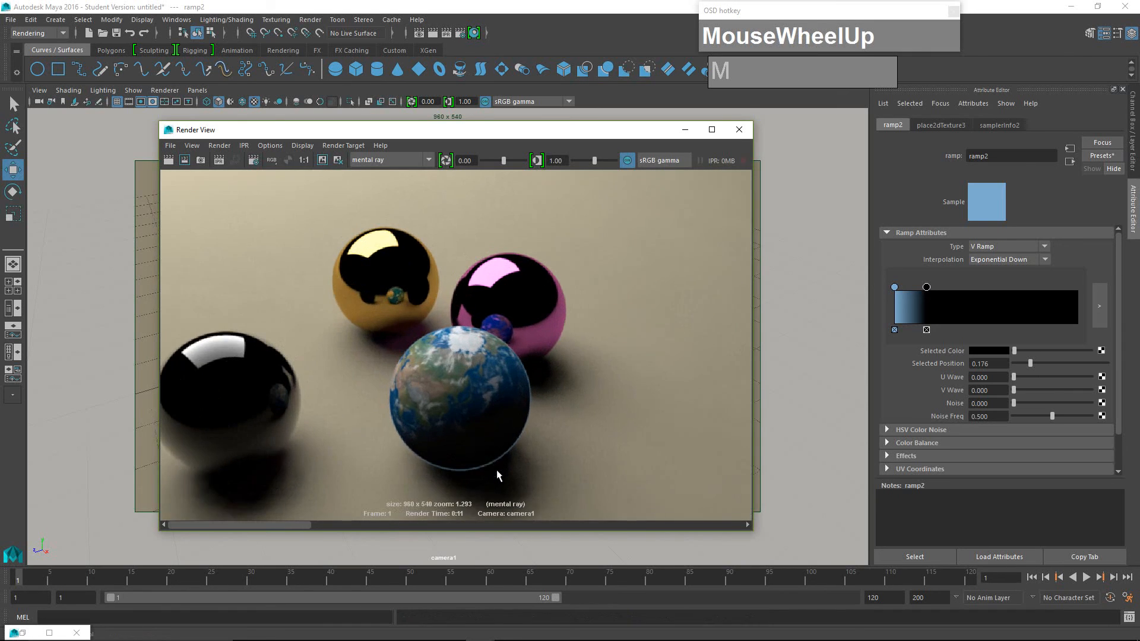
scroll(540, 440, down, 1)
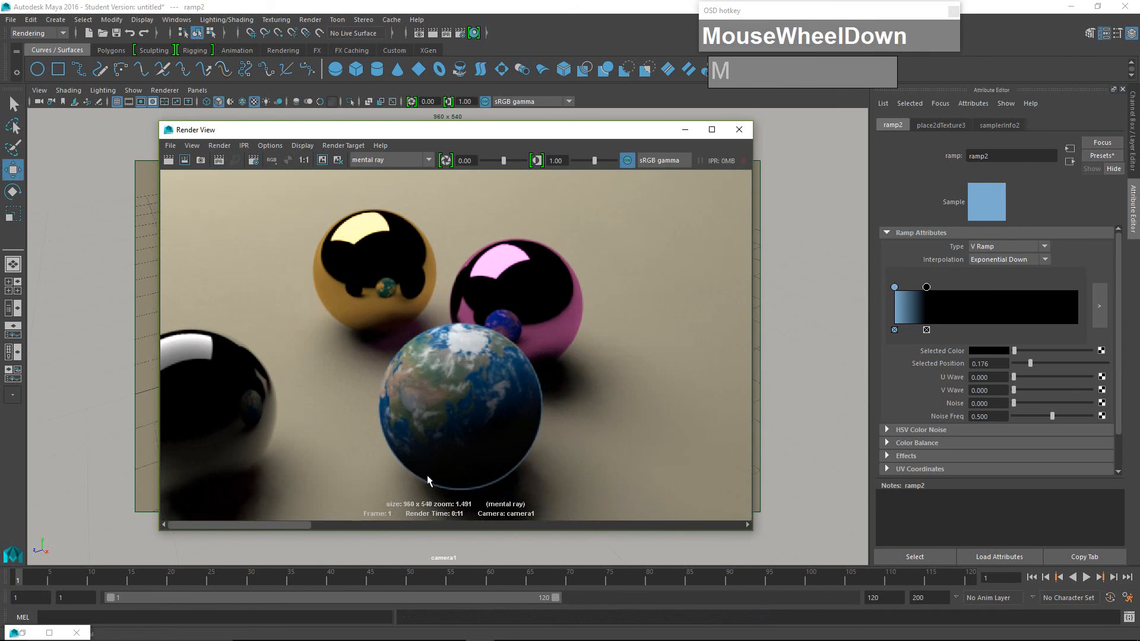
scroll(461, 484, down, 3)
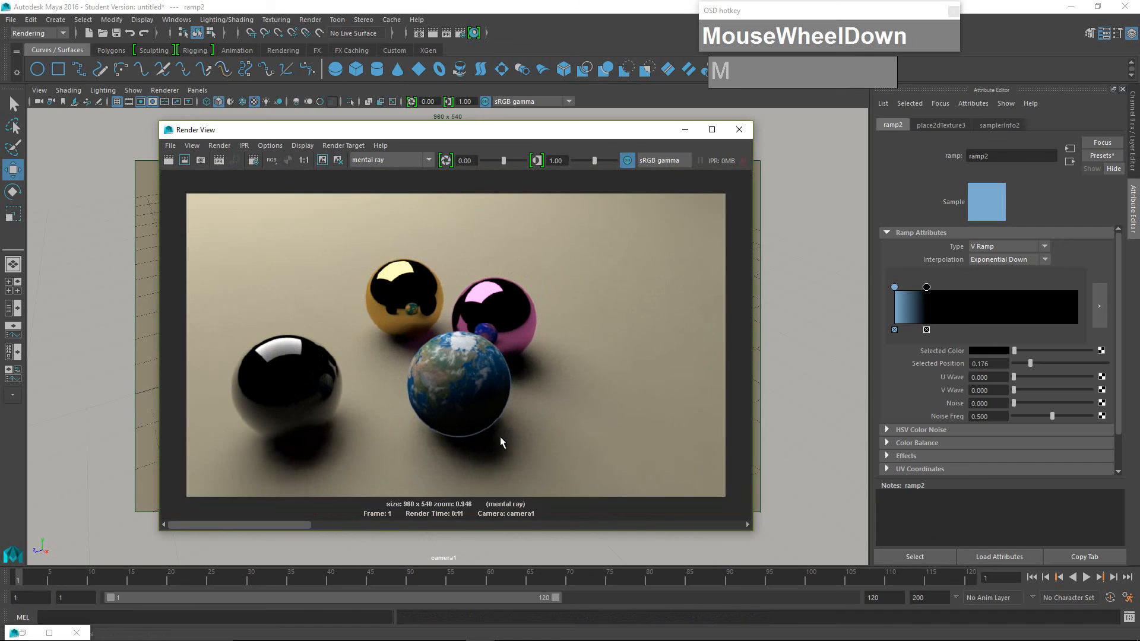
scroll(500, 436, up, 1)
scroll(500, 444, down, 1)
scroll(463, 409, up, 1)
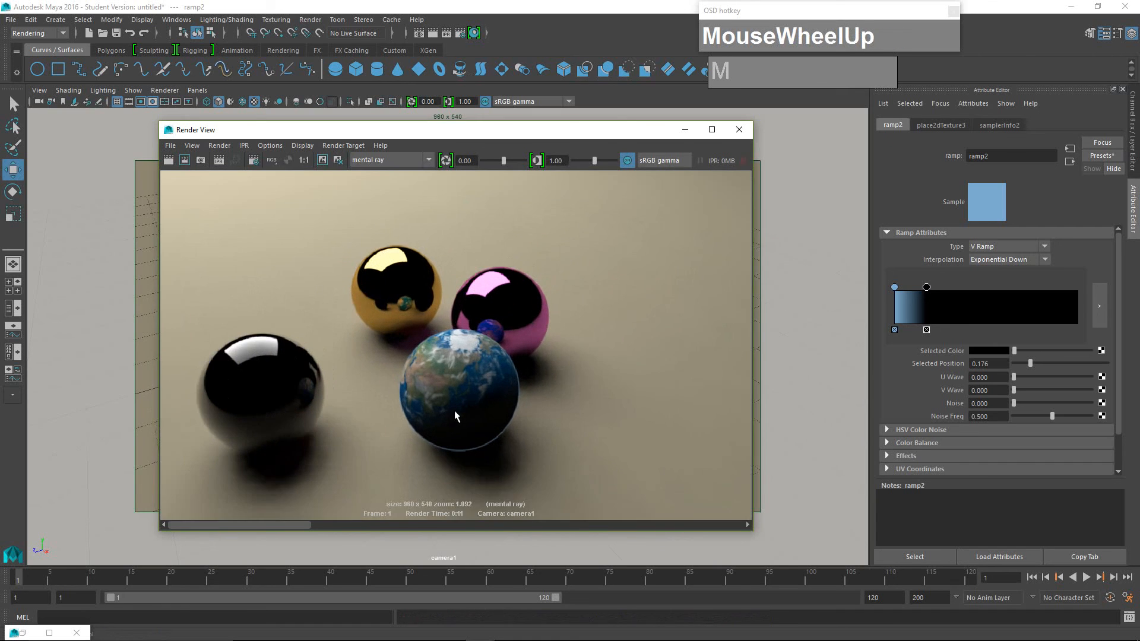
scroll(461, 413, down, 1)
scroll(457, 415, up, 1)
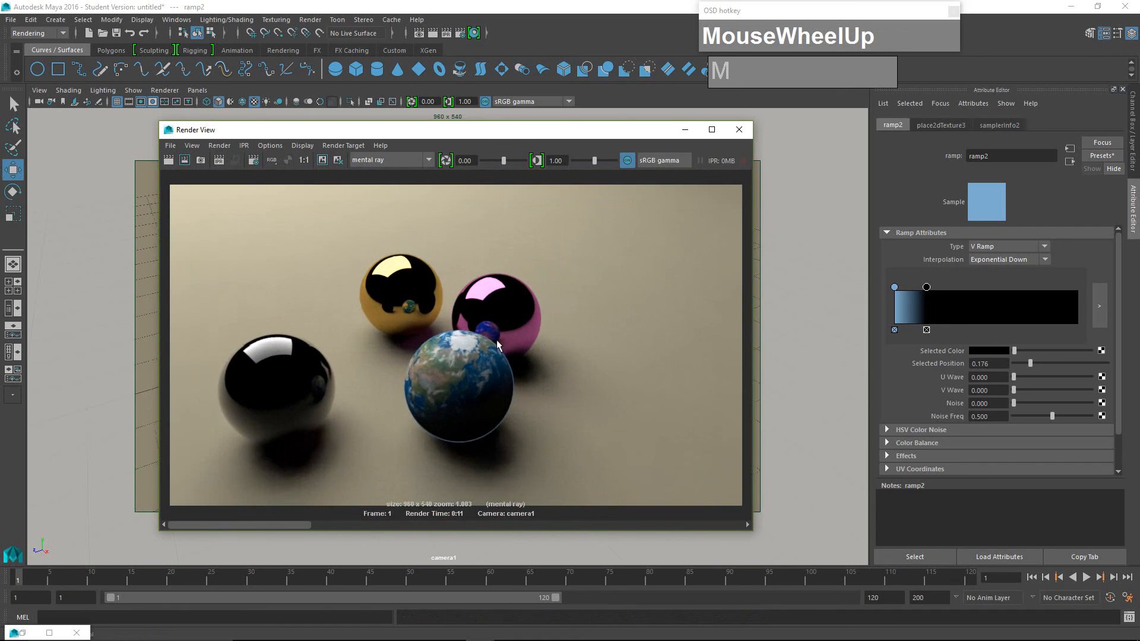
Move the Render View window higher over the viewport and review the full render of the four spheres
drag(511, 131, 547, 106)
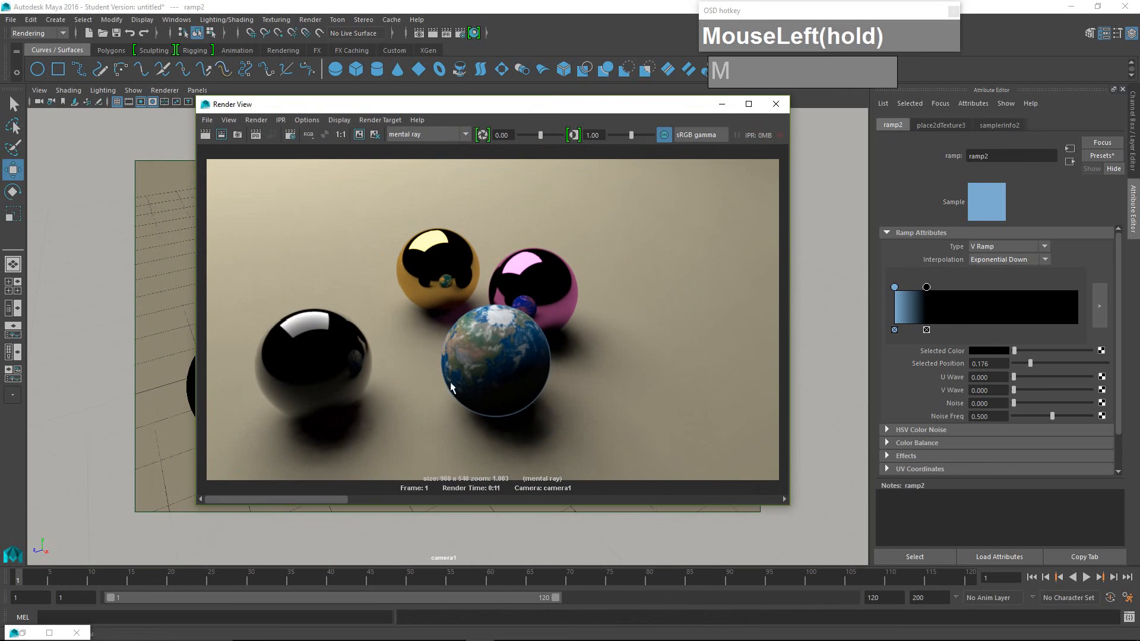
click(558, 417)
scroll(563, 327, down, 1)
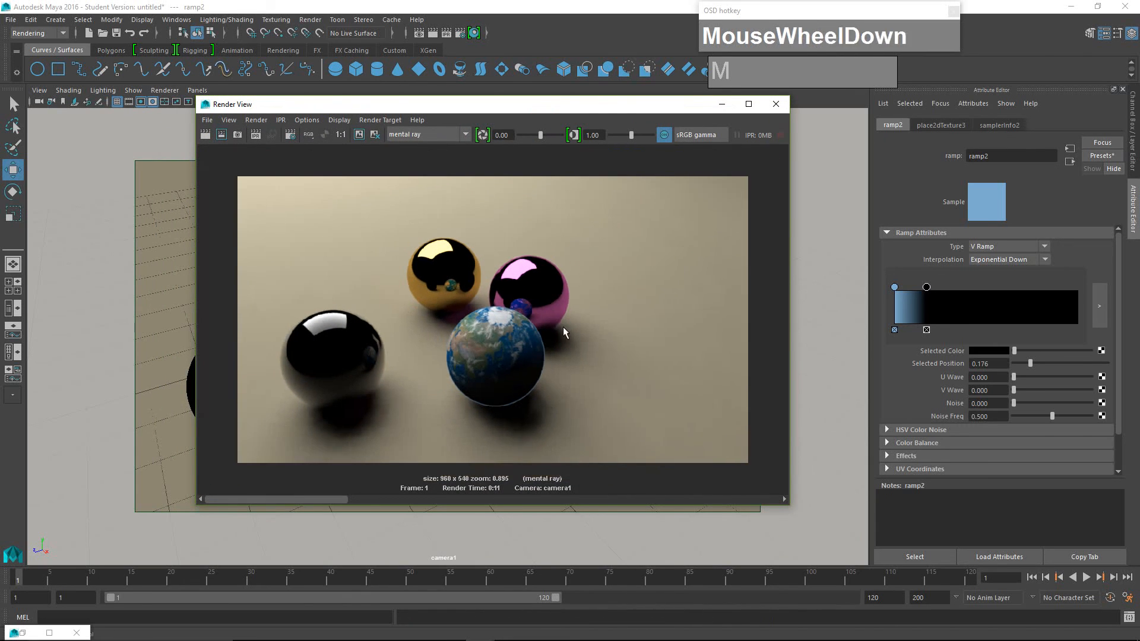
scroll(563, 327, up, 1)
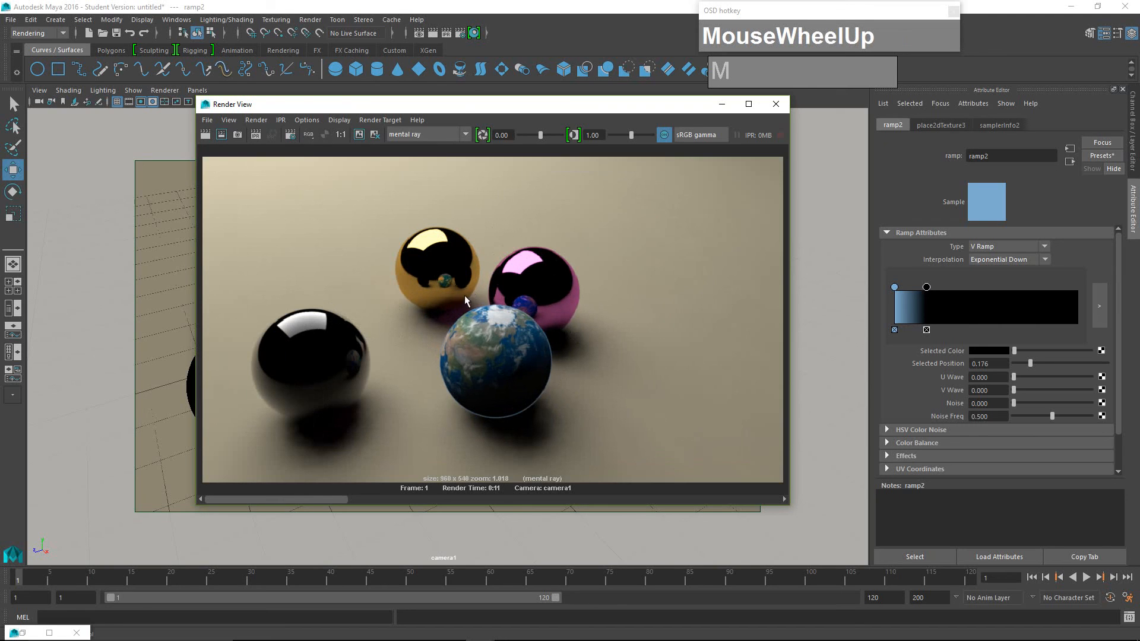
drag(509, 104, 514, 84)
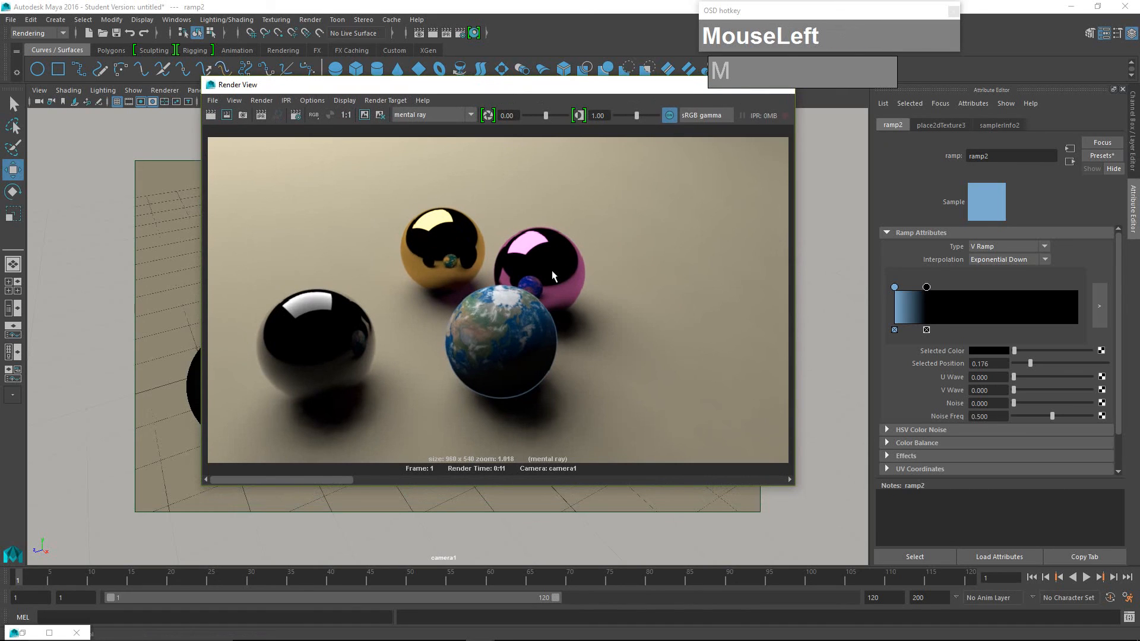